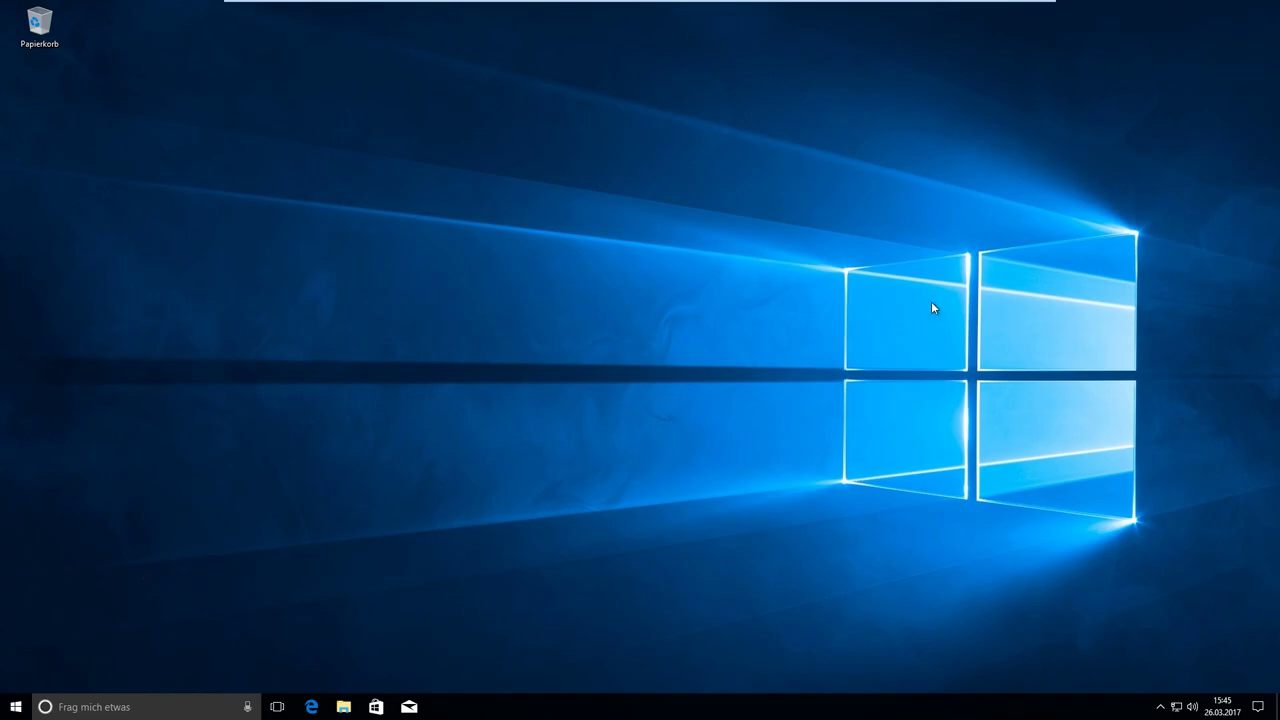
- Open the Windows settings and bring up the Apps category
left_click(15, 705)
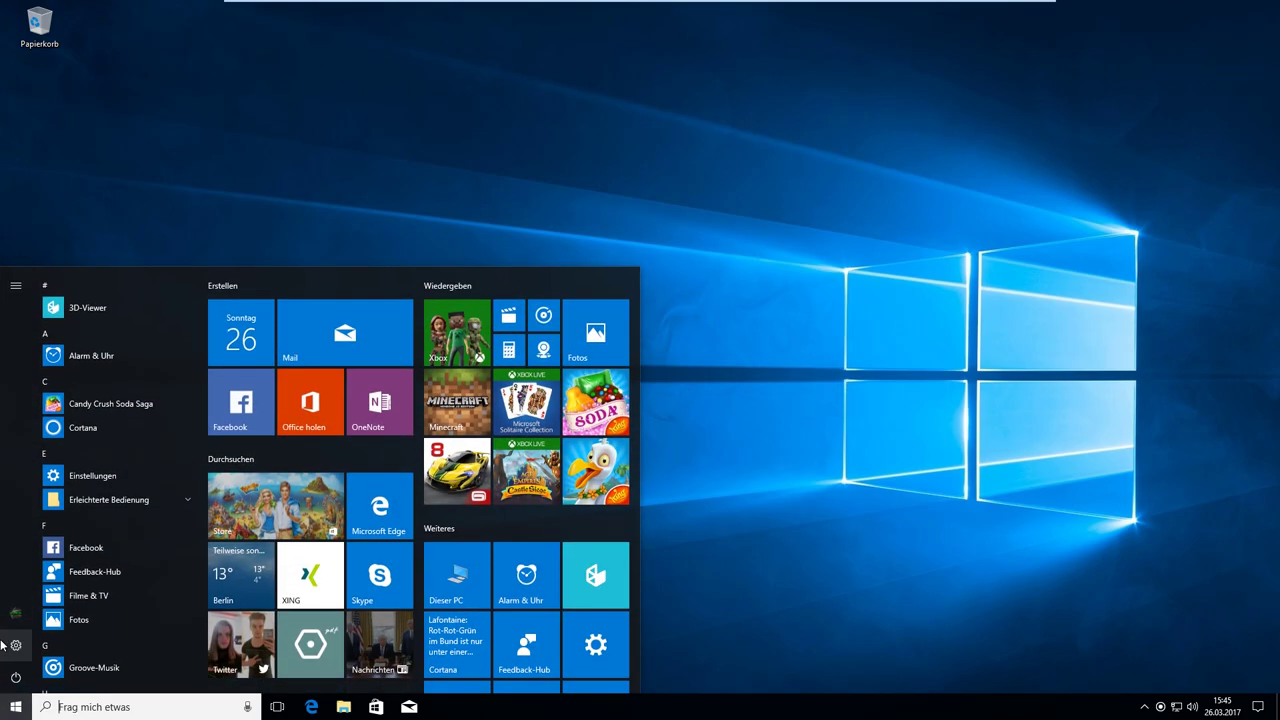
left_click(15, 645)
left_click_drag(598, 66, 548, 104)
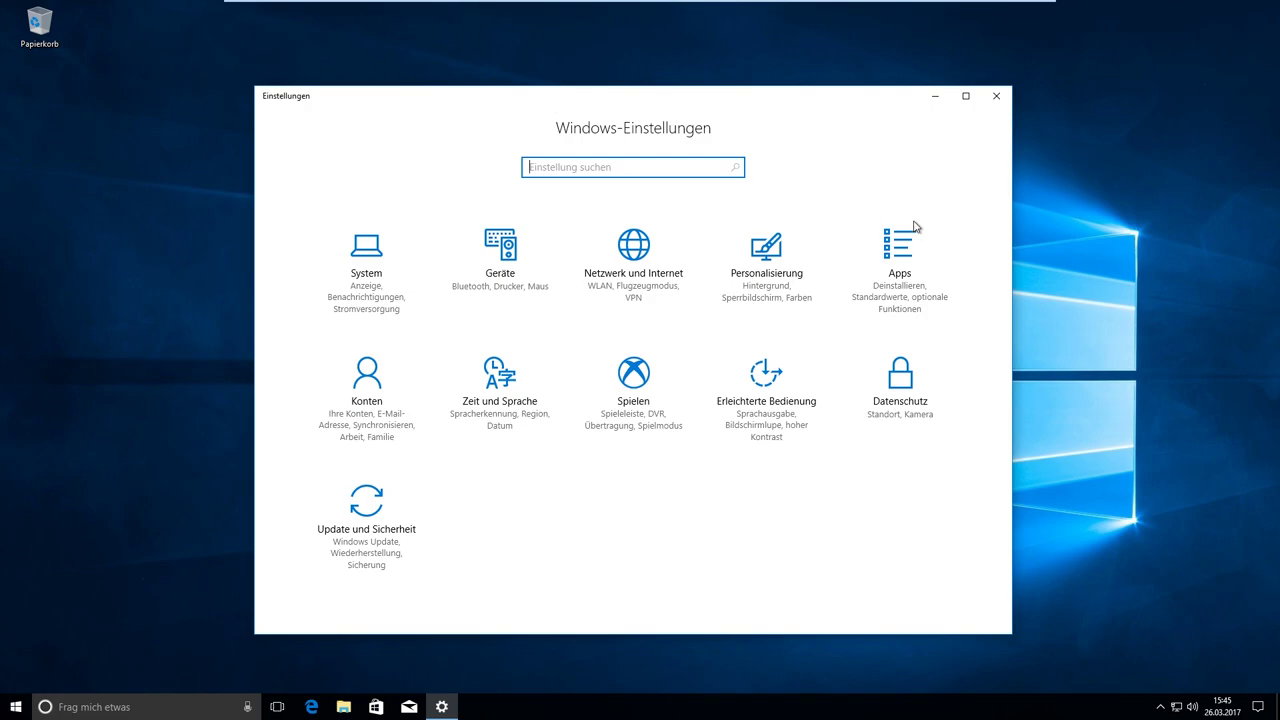
left_click(928, 281)
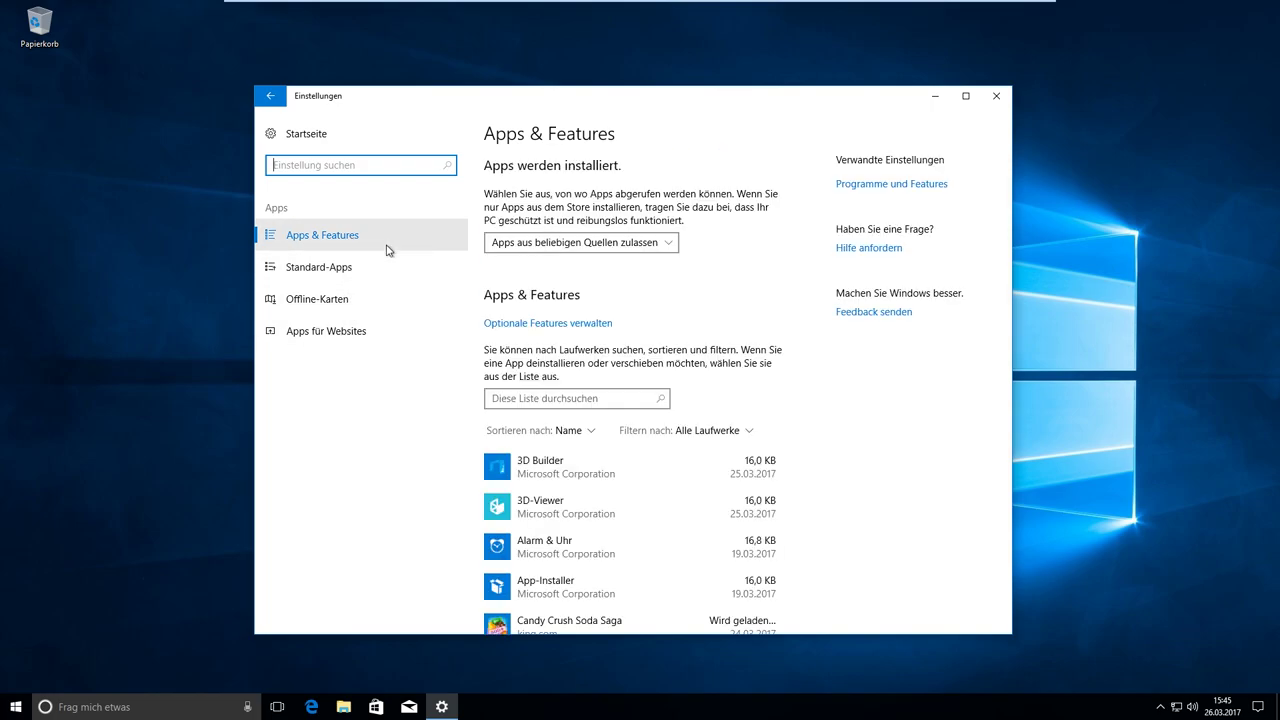
- View the Bildschirm page in the System category and return to the settings overview
left_click(276, 94)
left_click(368, 270)
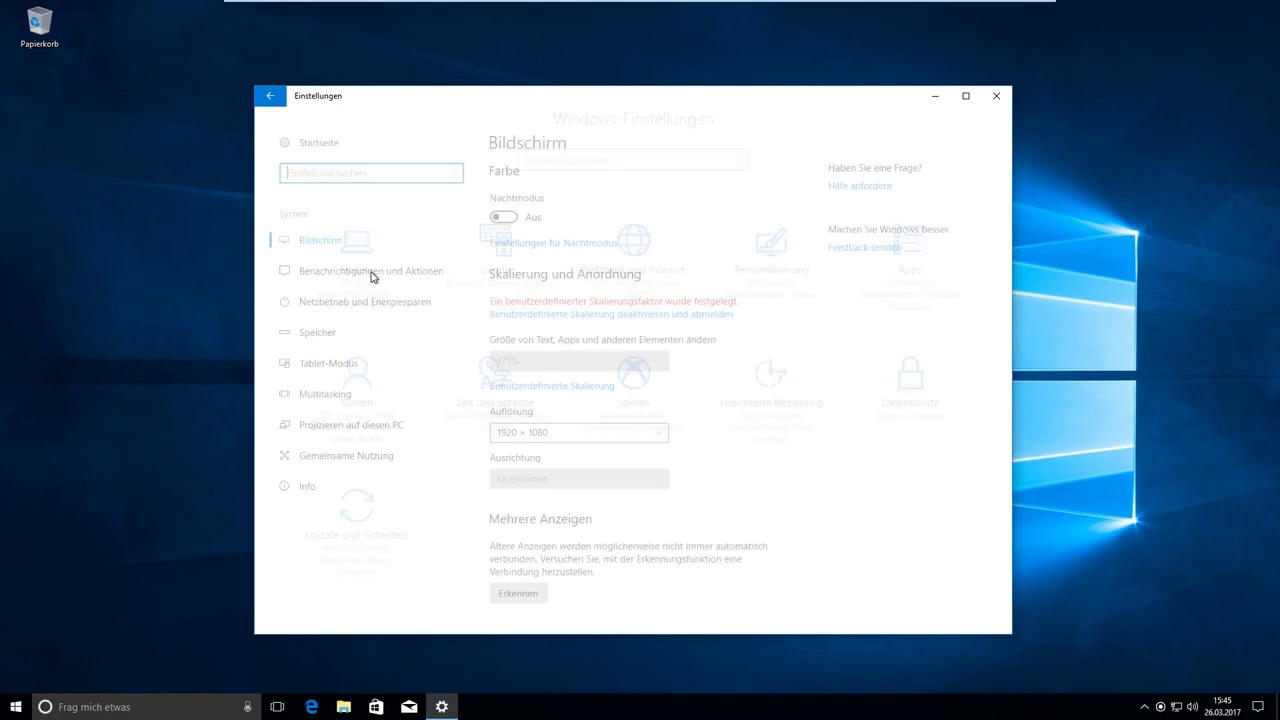
left_click(269, 95)
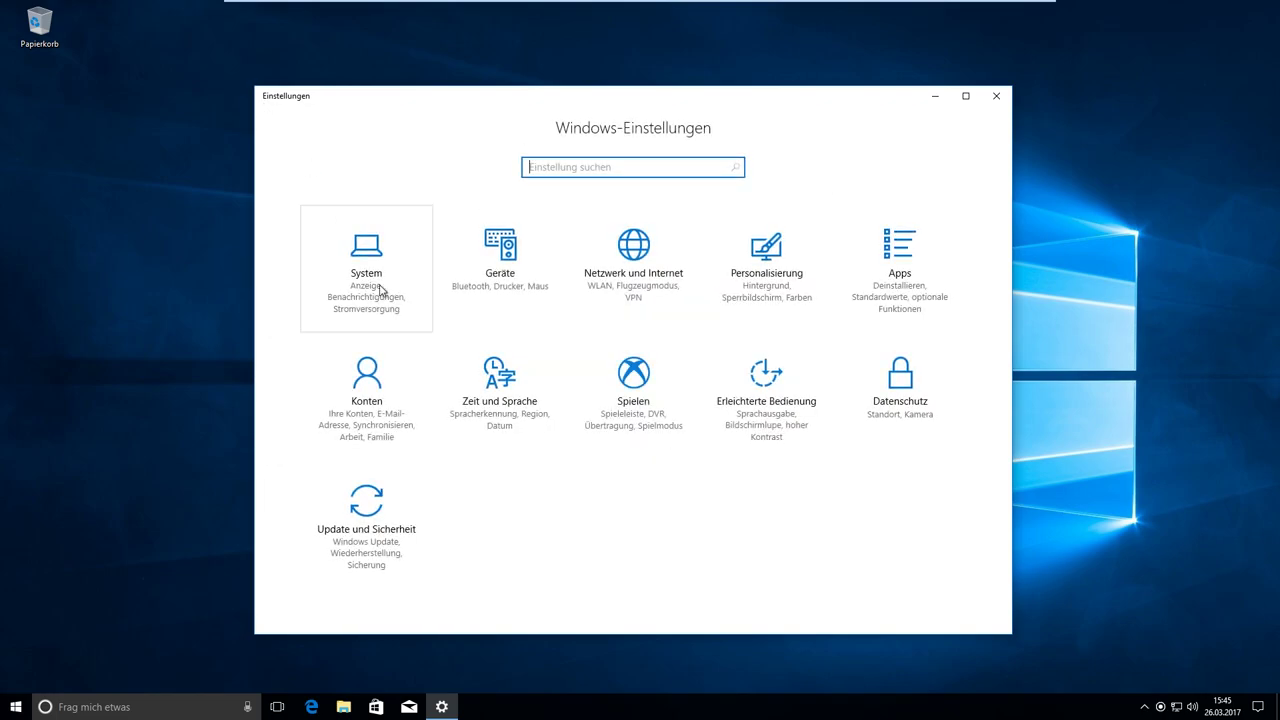
left_click(373, 255)
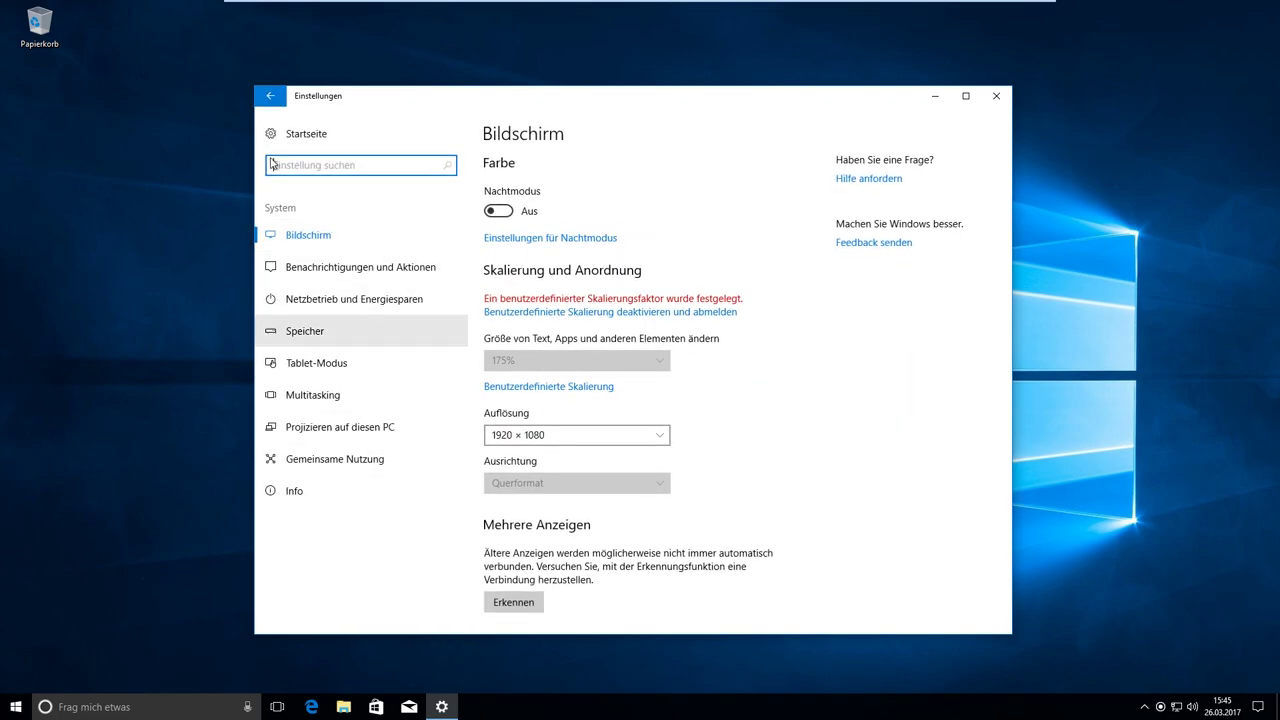
left_click(269, 98)
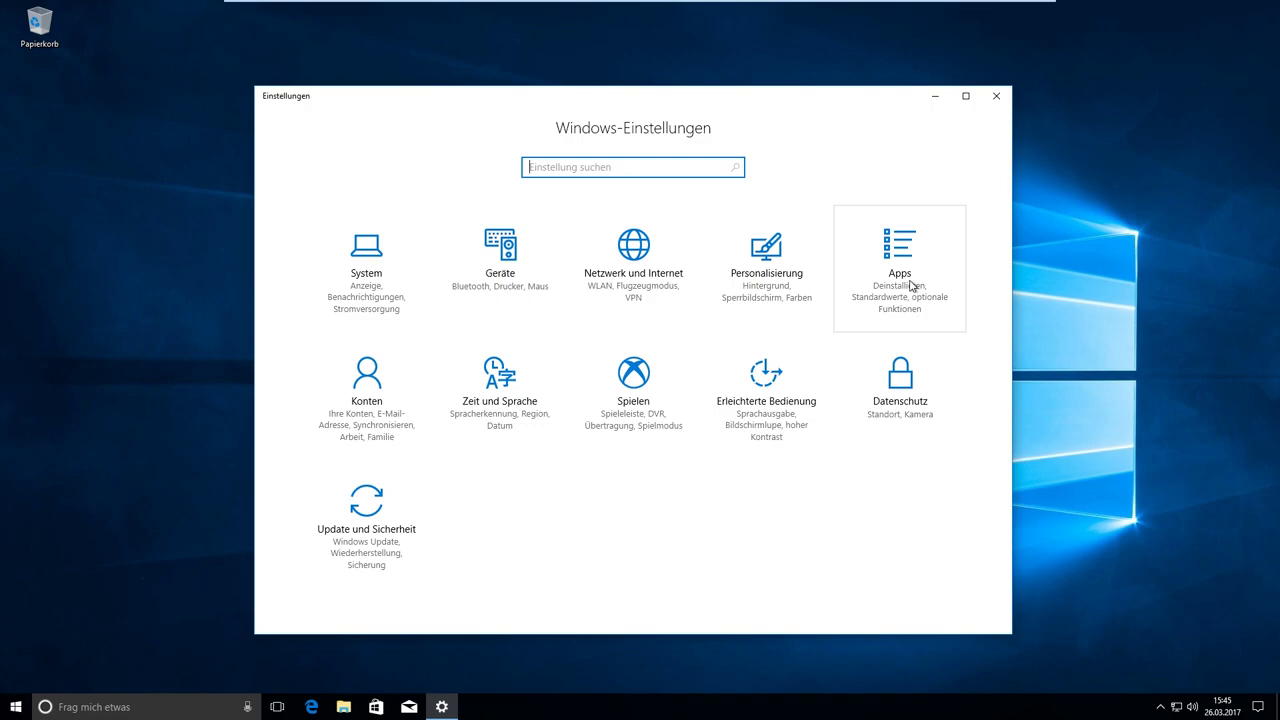
- Look through the installed apps list under Apps & Features, and return to the settings overview
left_click(908, 282)
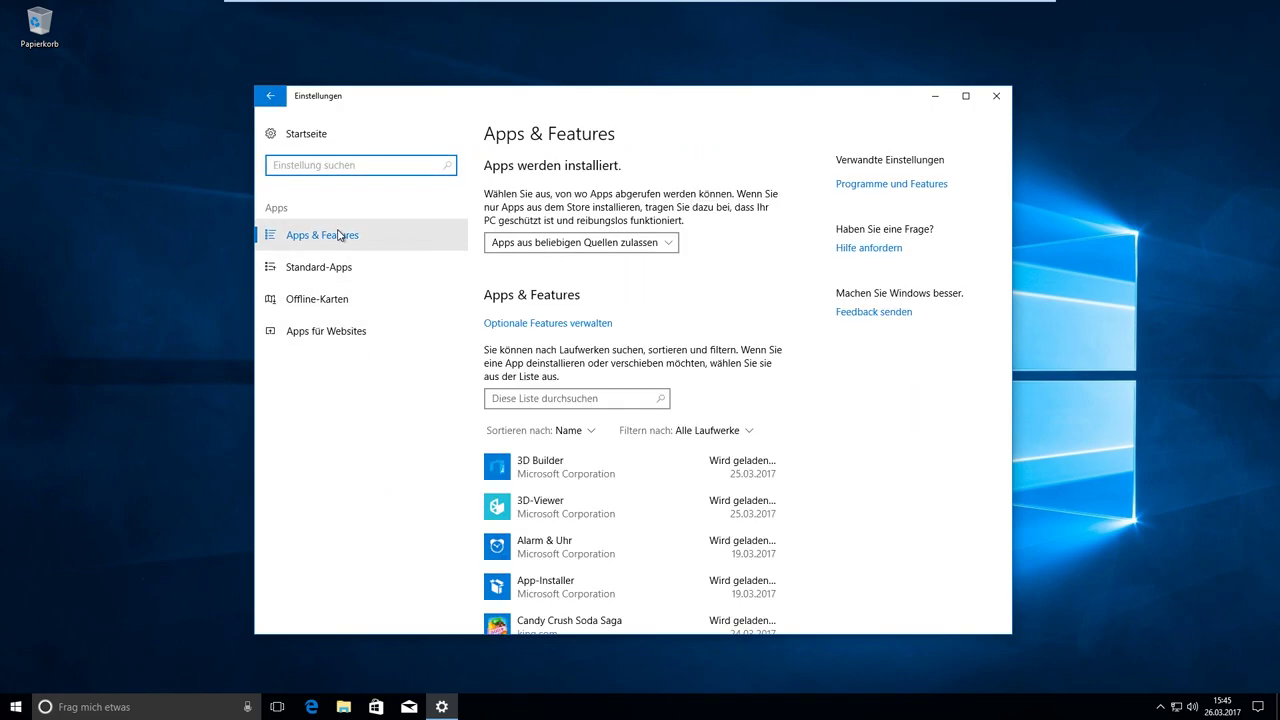
scroll(649, 443, "down", 3)
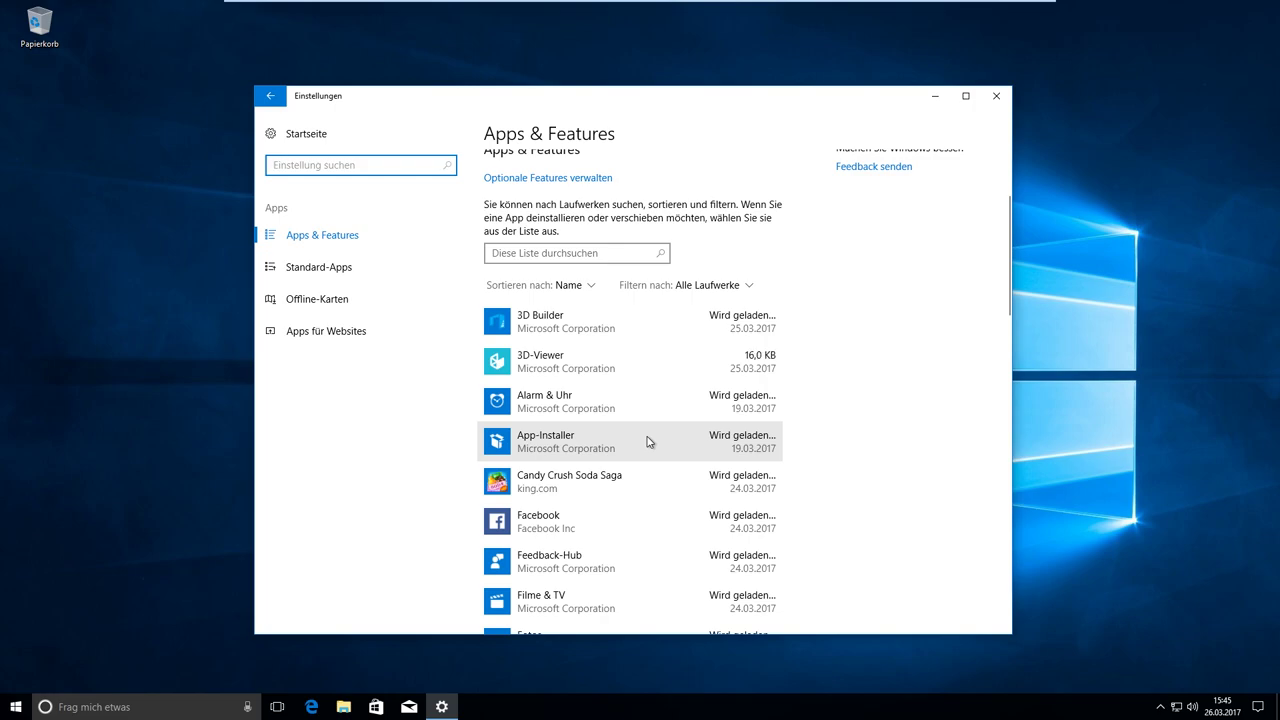
scroll(649, 443, "up", 3)
left_click(306, 133)
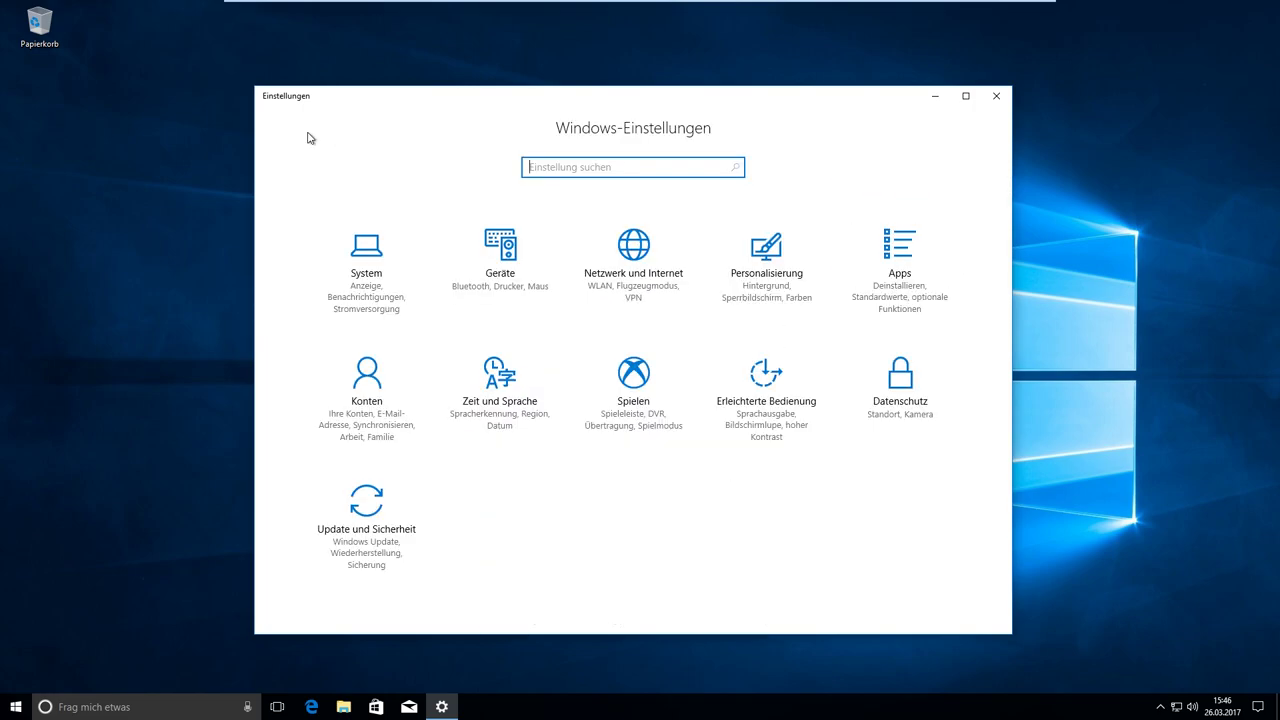
- Examine the Spieleleiste options and all its keyboard combinations in the Spielen category
left_click(657, 437)
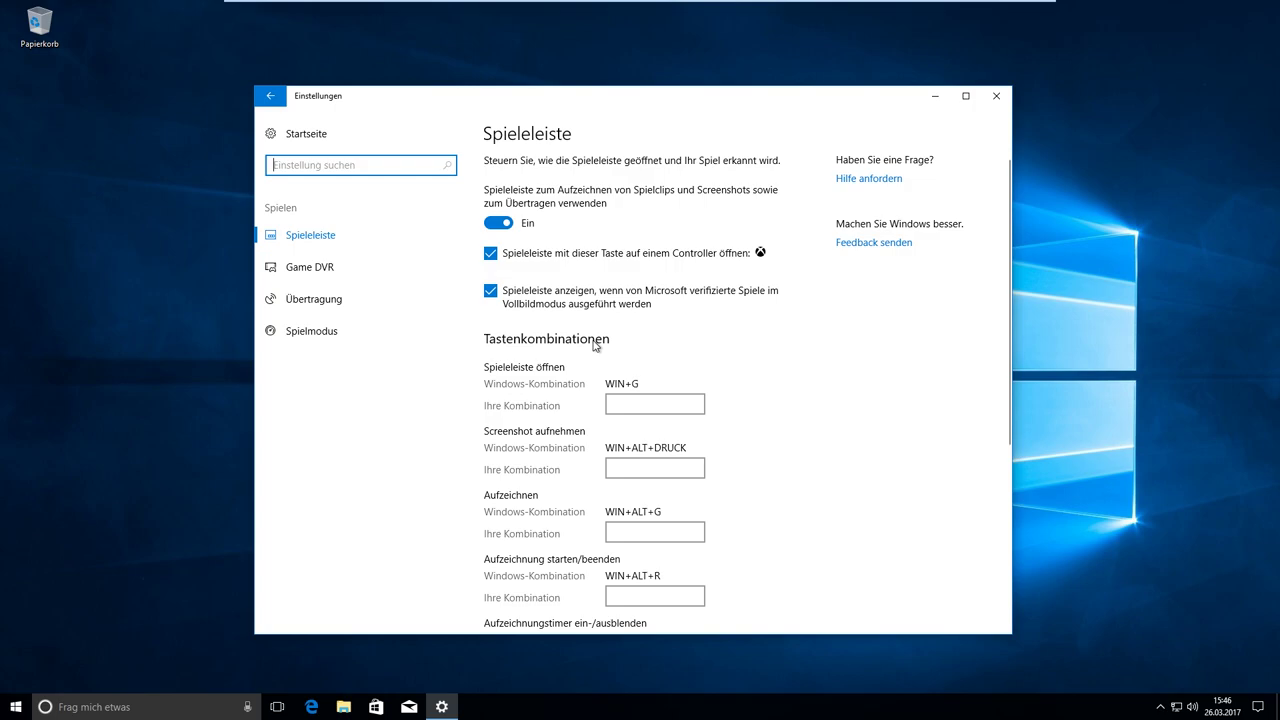
scroll(580, 370, "down", 4)
scroll(586, 480, "up", 4)
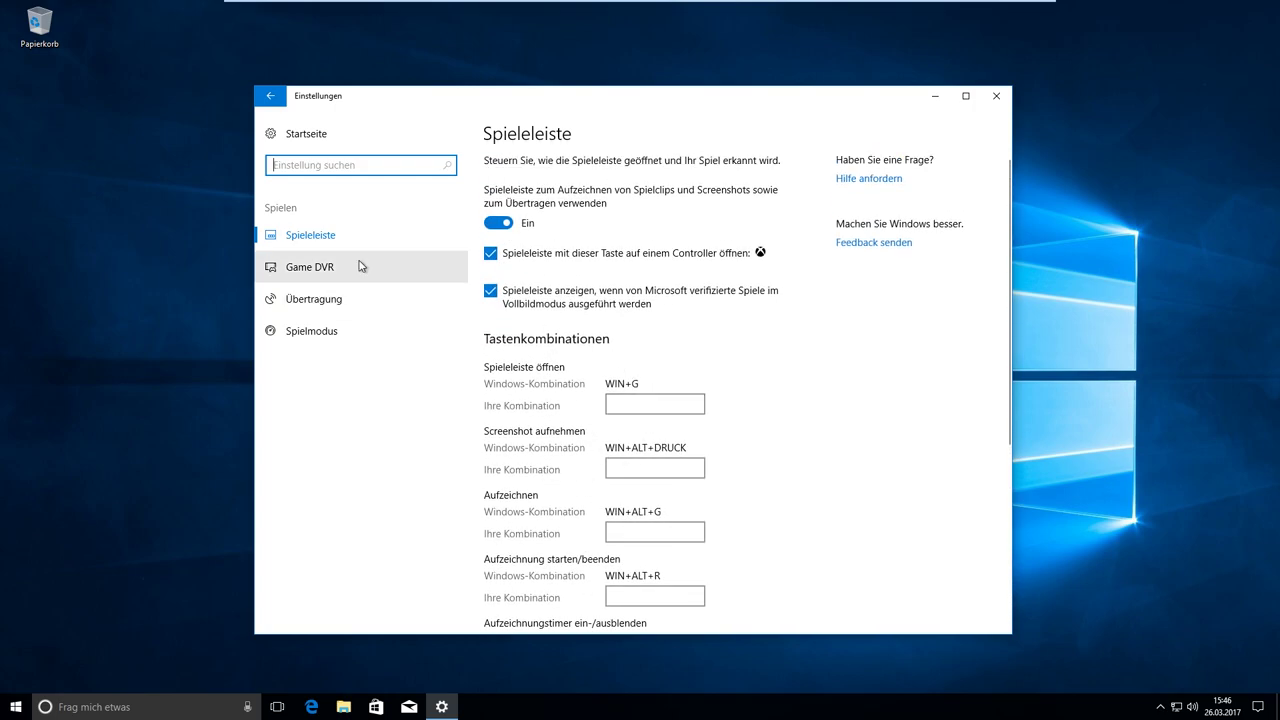
scroll(791, 396, "down", 5)
scroll(792, 401, "up", 5)
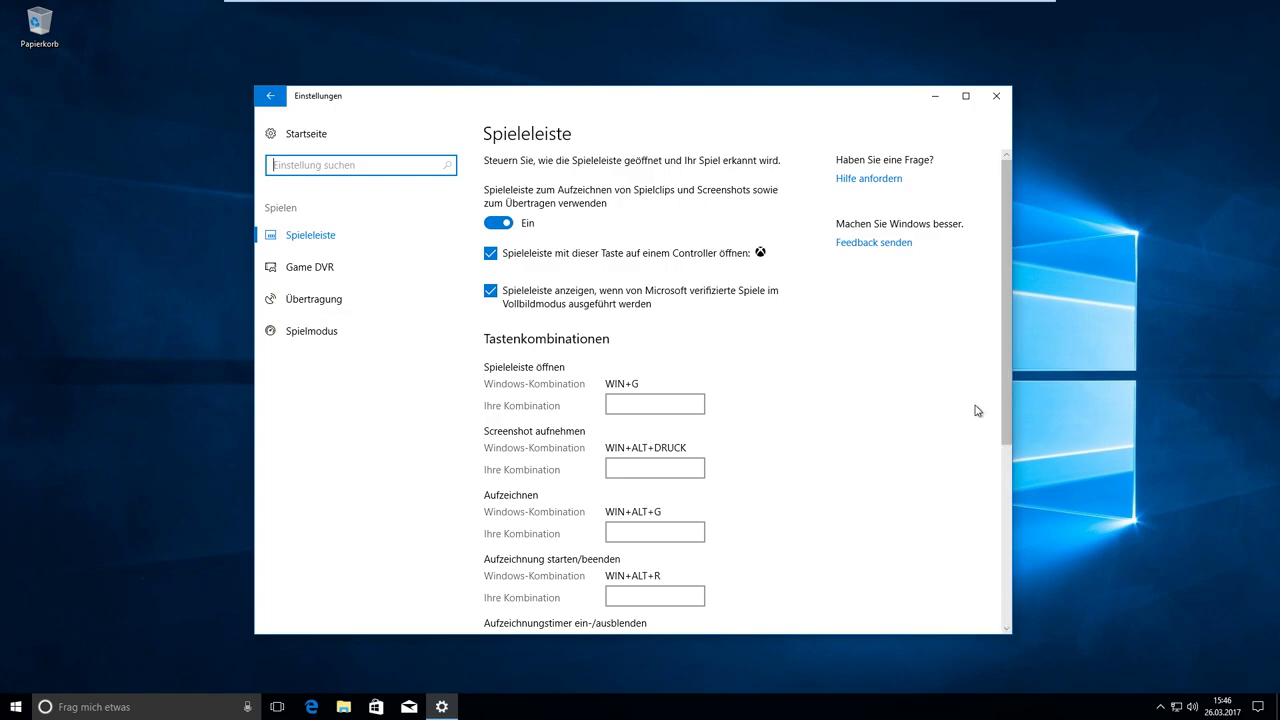
scroll(870, 448, "down", 3)
scroll(870, 448, "down", 3)
scroll(840, 477, "up", 5)
scroll(840, 486, "down", 5)
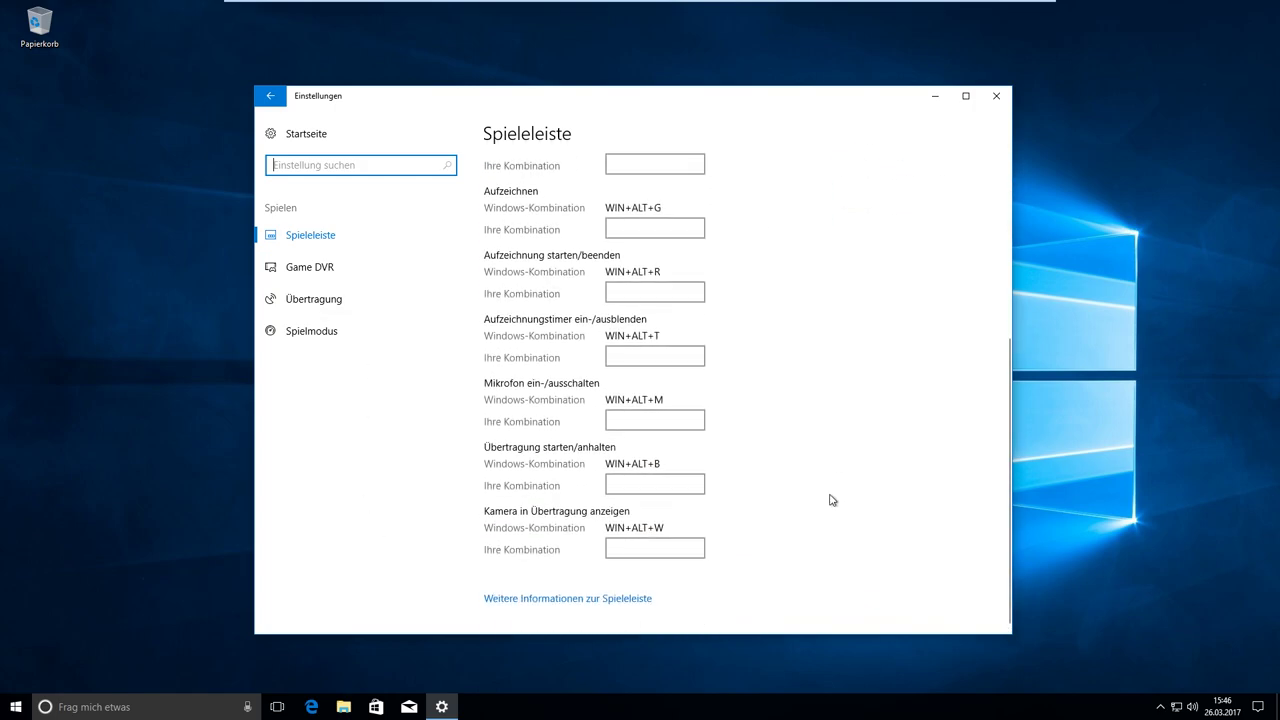
scroll(824, 495, "up", 5)
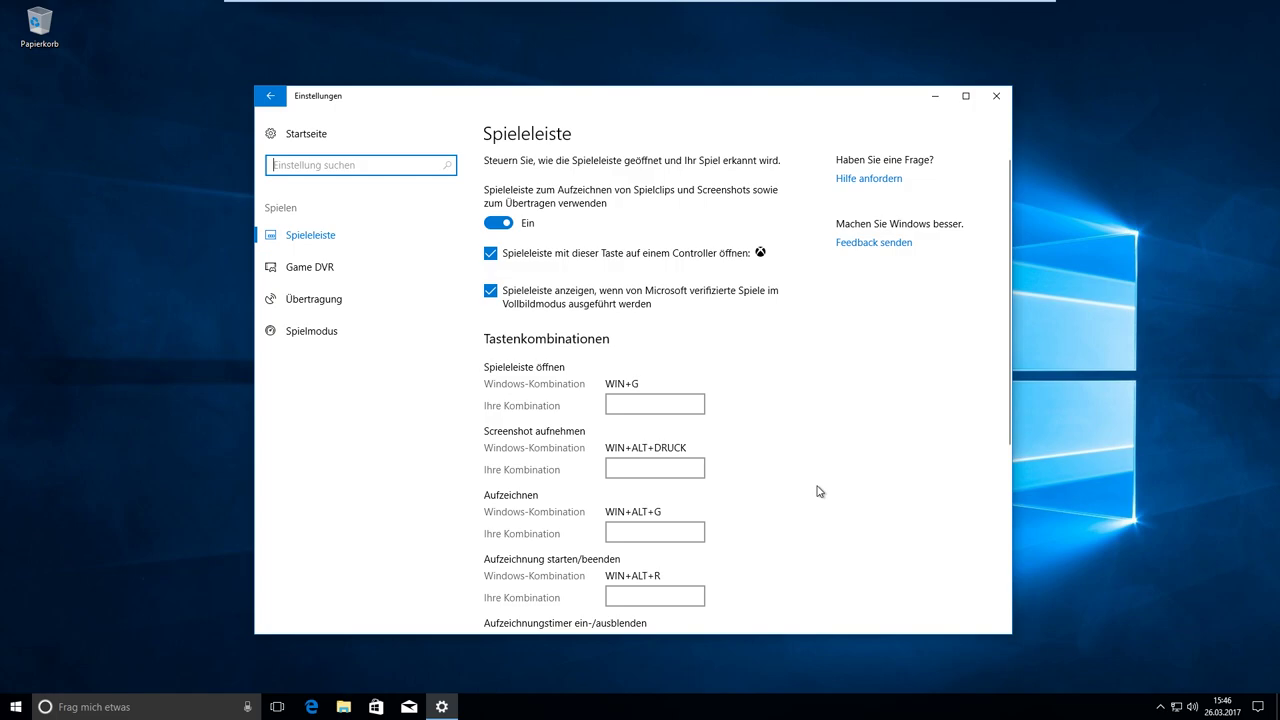
scroll(730, 430, "down", 5)
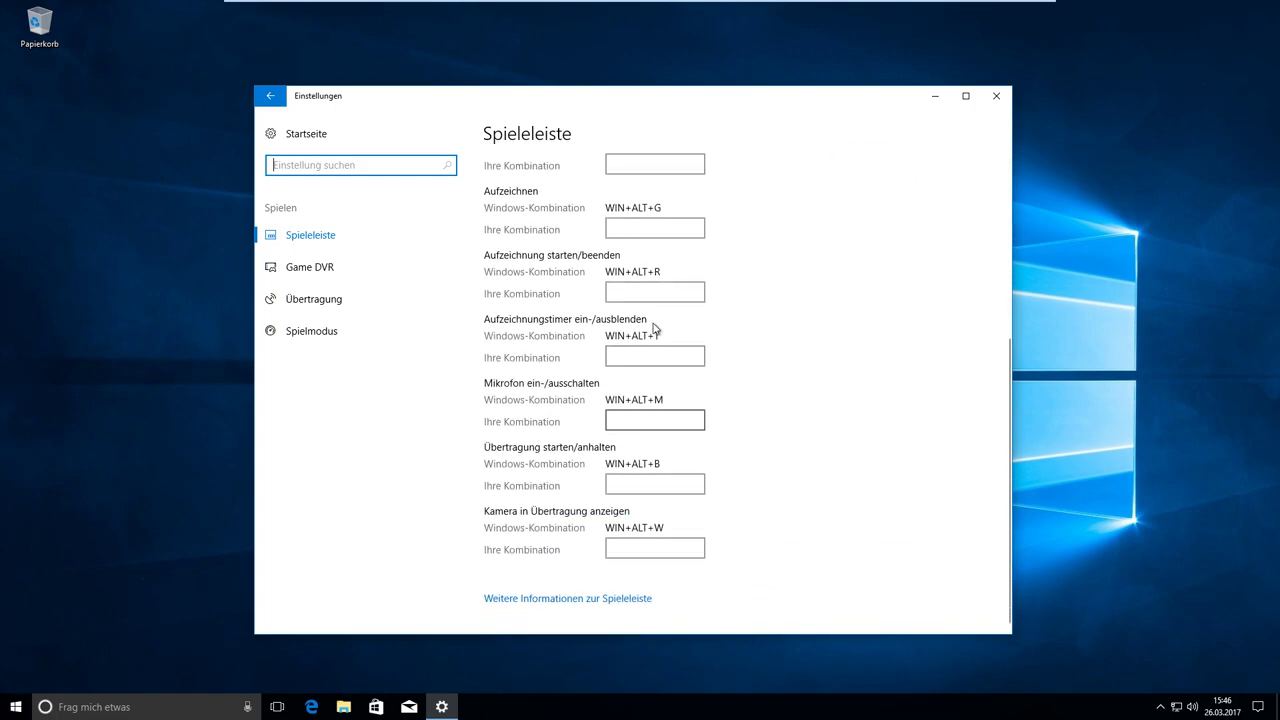
scroll(630, 537, "up", 5)
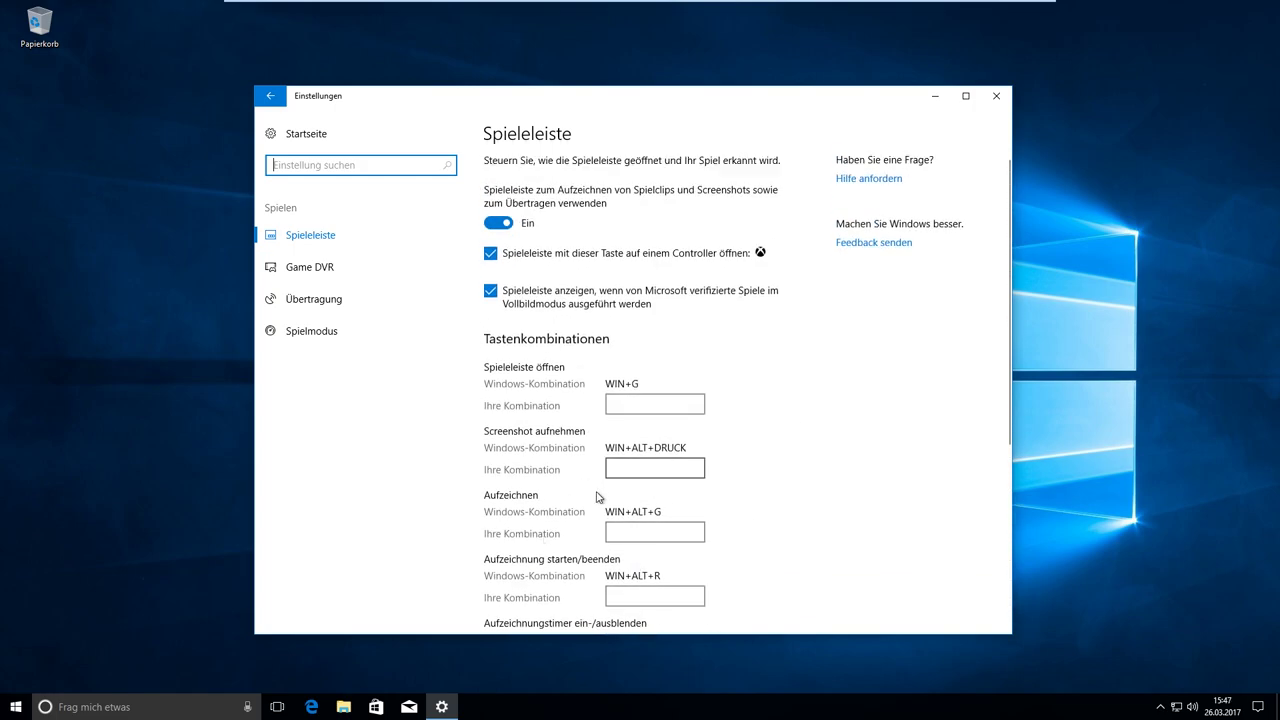
scroll(594, 500, "down", 3)
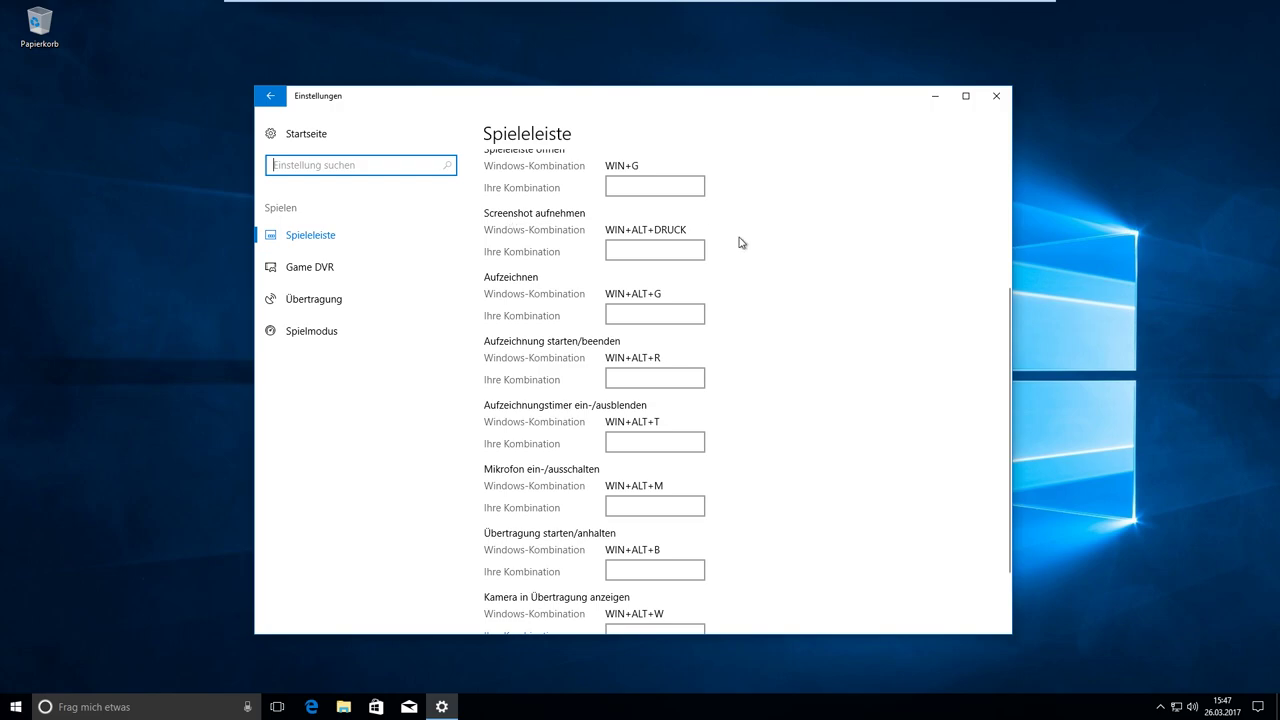
scroll(792, 431, "up", 3)
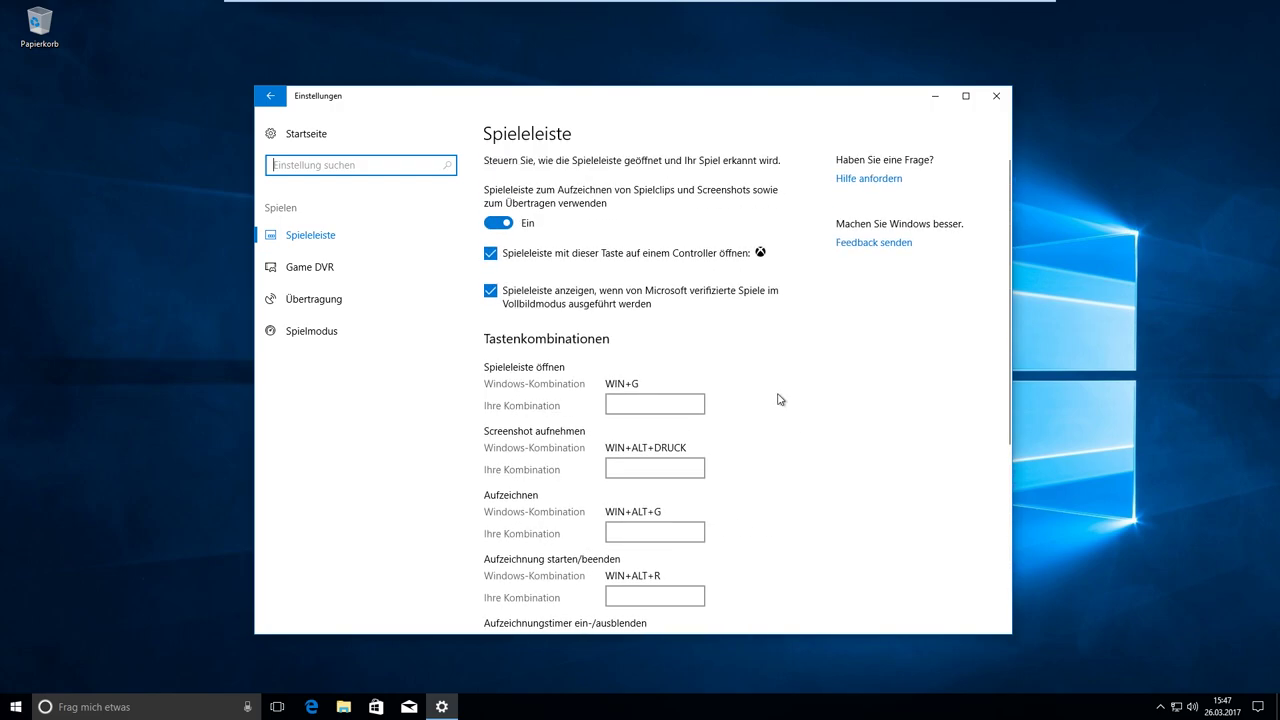
- Examine the Game DVR settings for background recording, recording length, audio and video
left_click(312, 270)
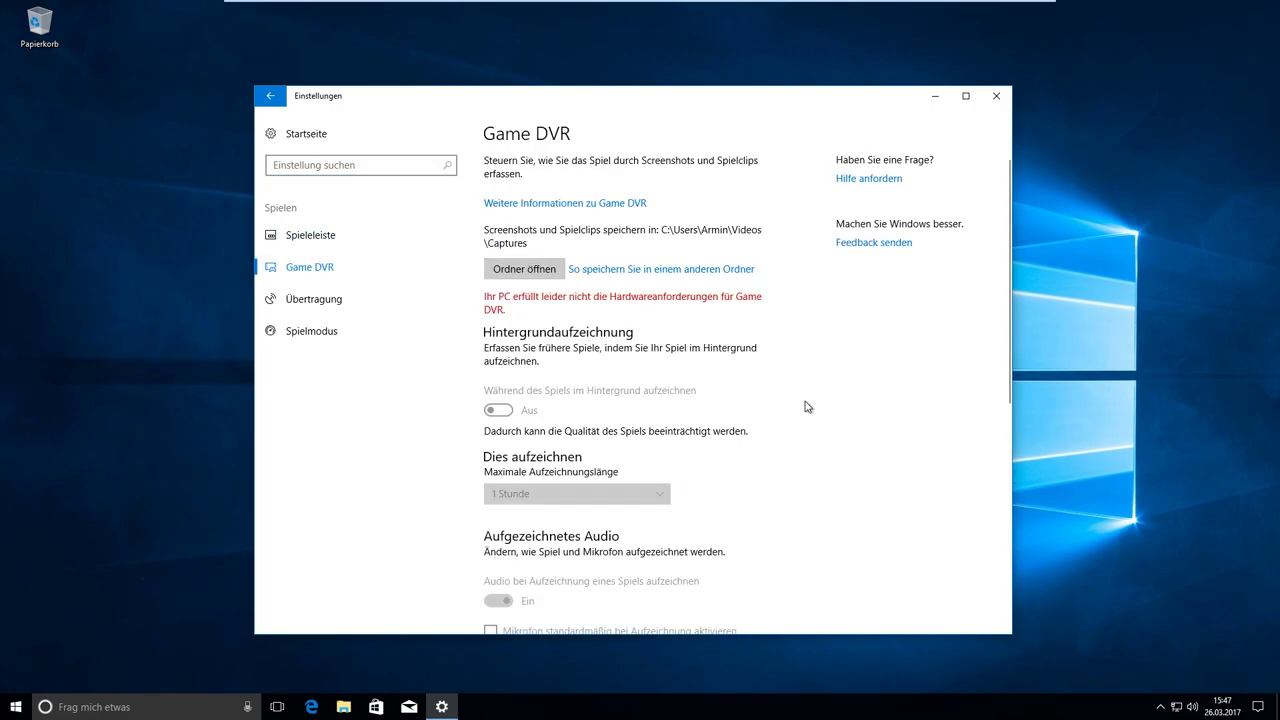
scroll(608, 490, "down", 3)
scroll(660, 498, "down", 1)
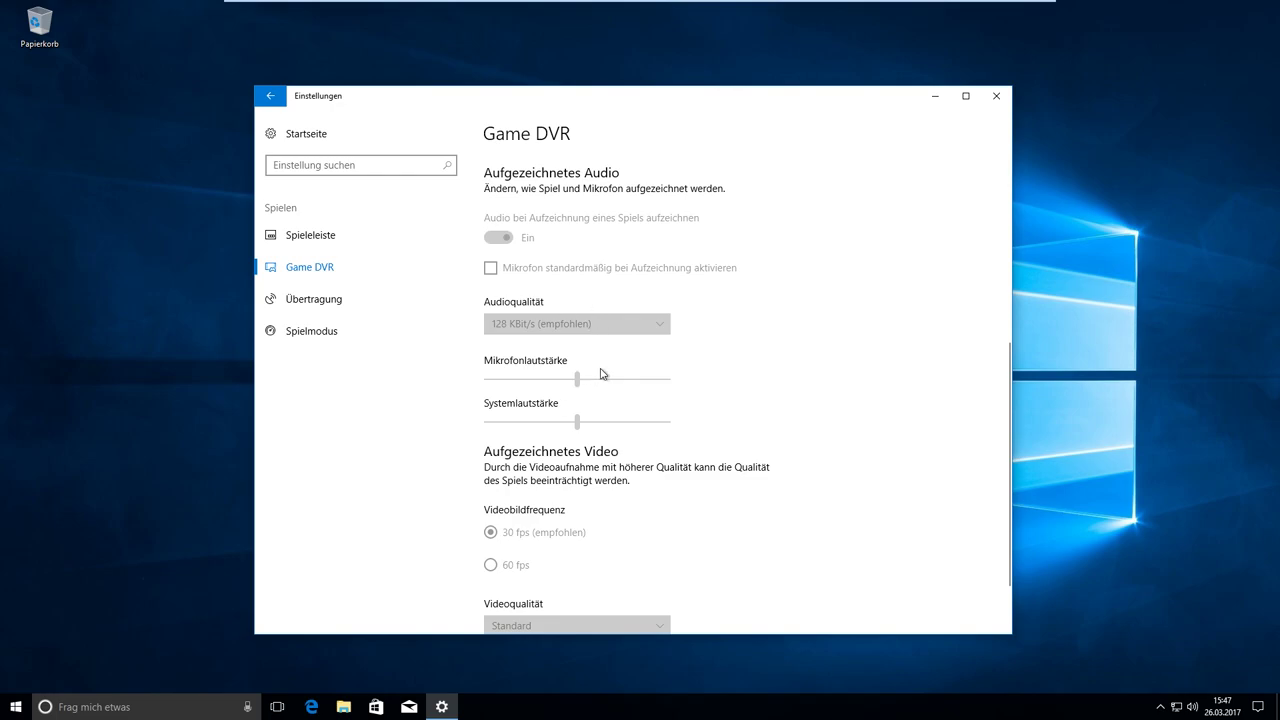
scroll(600, 397, "up", 1)
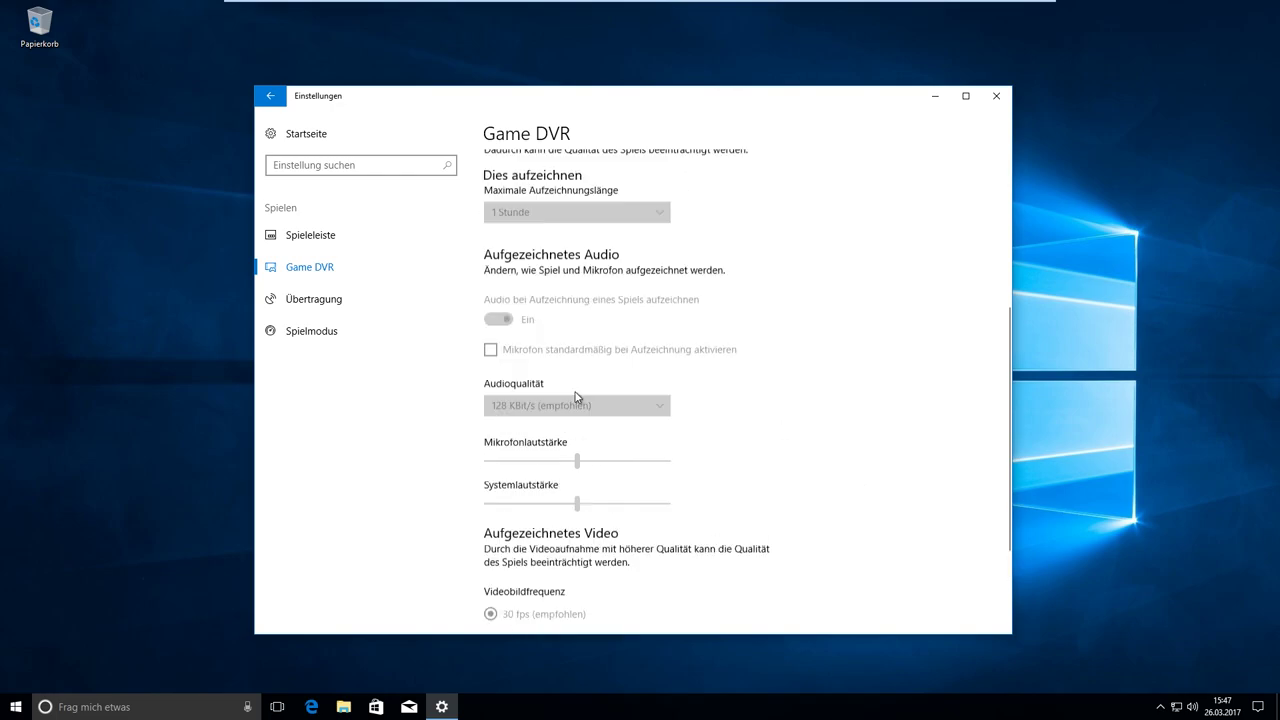
scroll(576, 397, "up", 4)
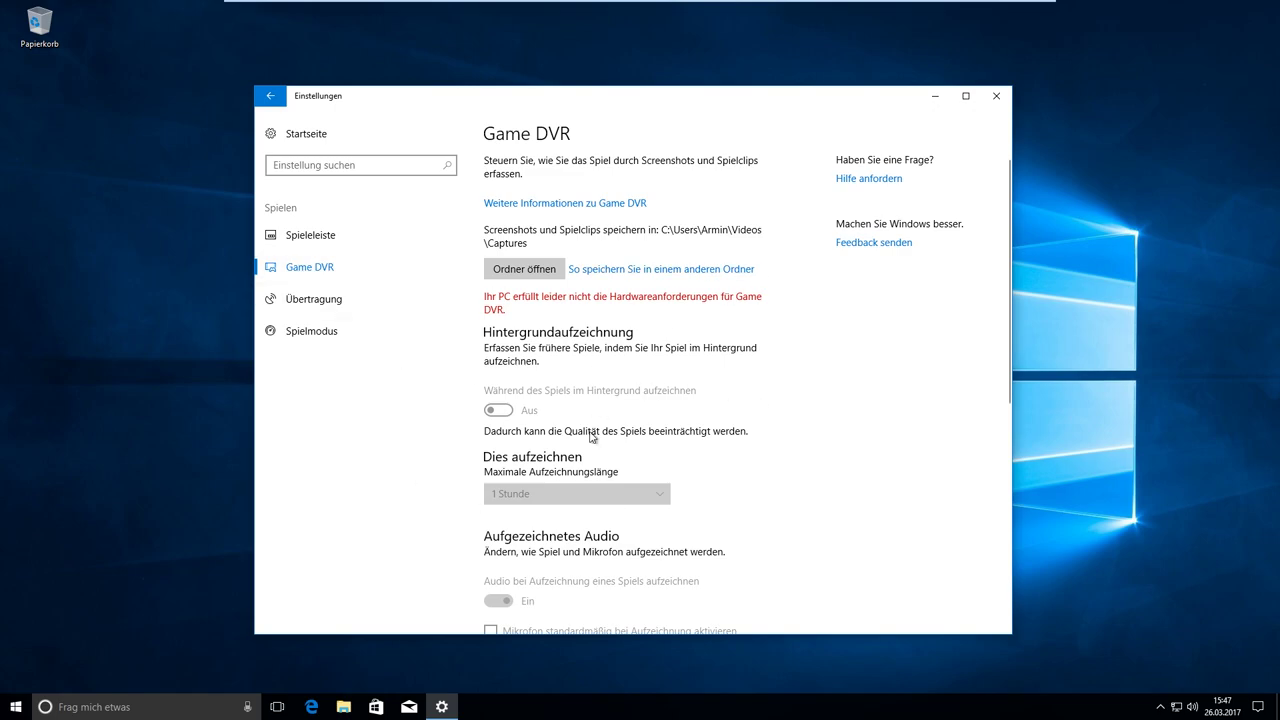
- Review the Übertragung and Spielmodus pages of the Spielen category, and return to the settings overview
left_click(309, 307)
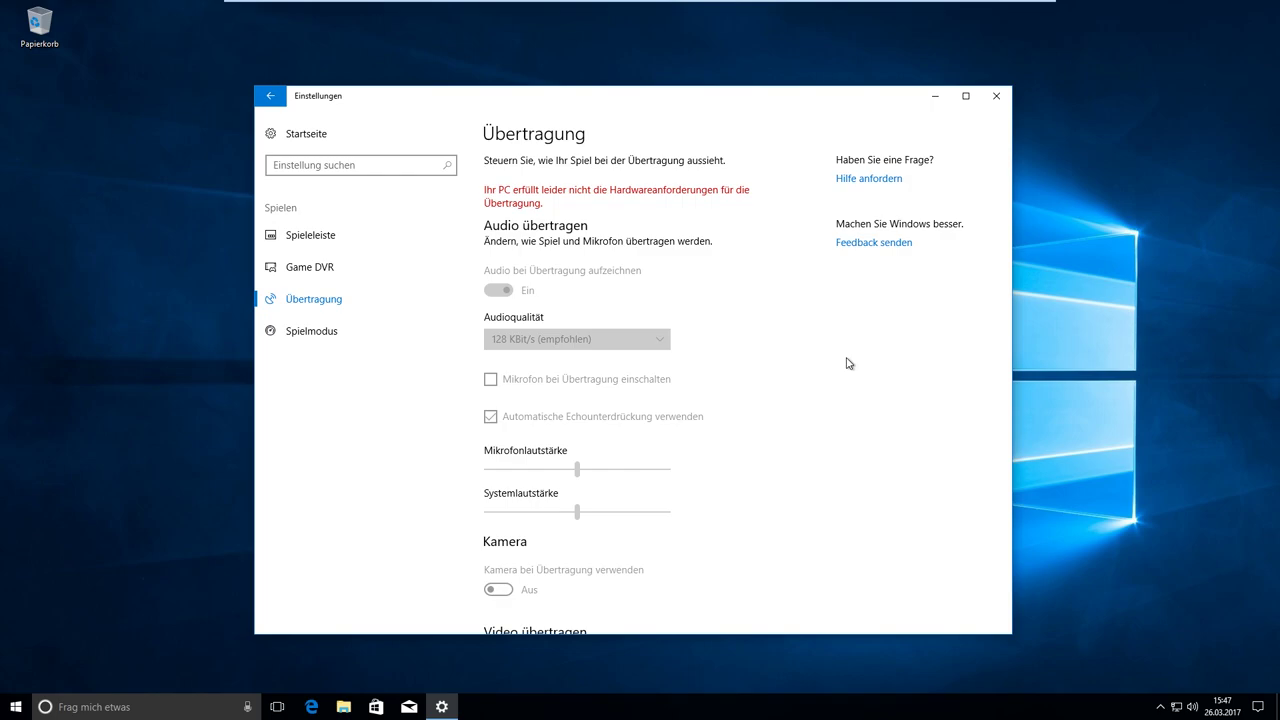
scroll(806, 394, "down", 2)
scroll(808, 397, "up", 2)
left_click(340, 338)
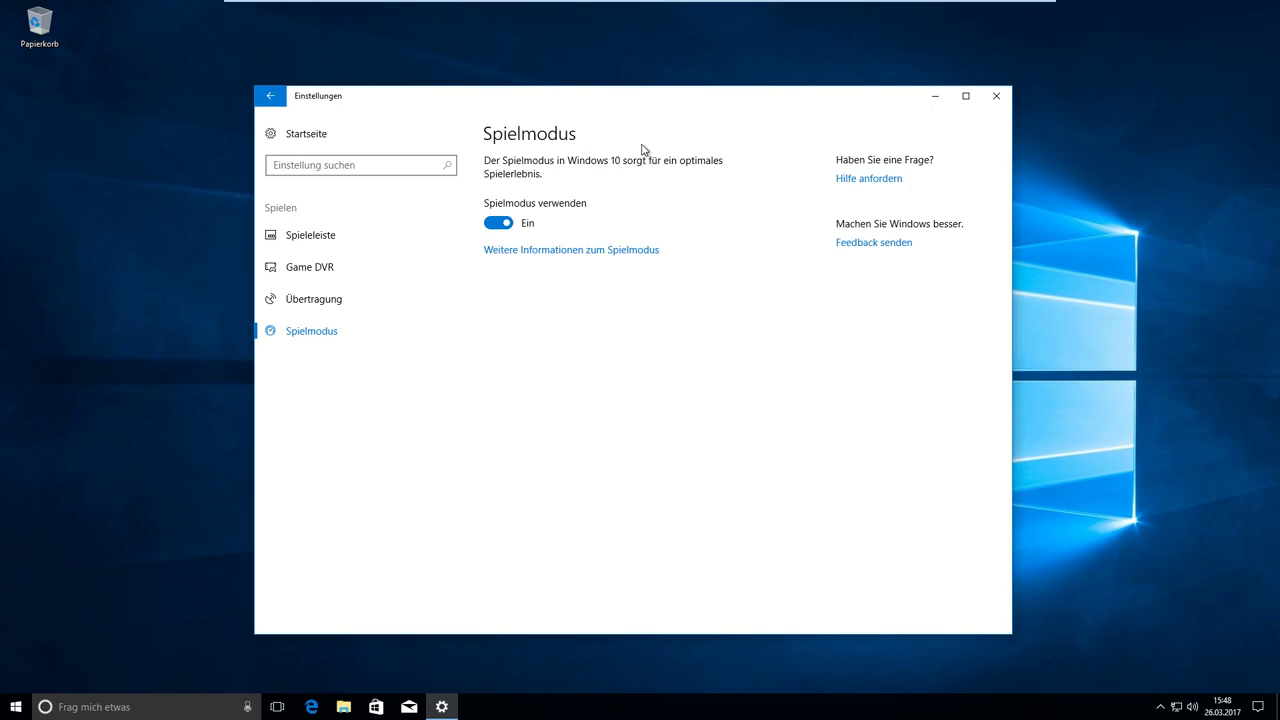
left_click(271, 96)
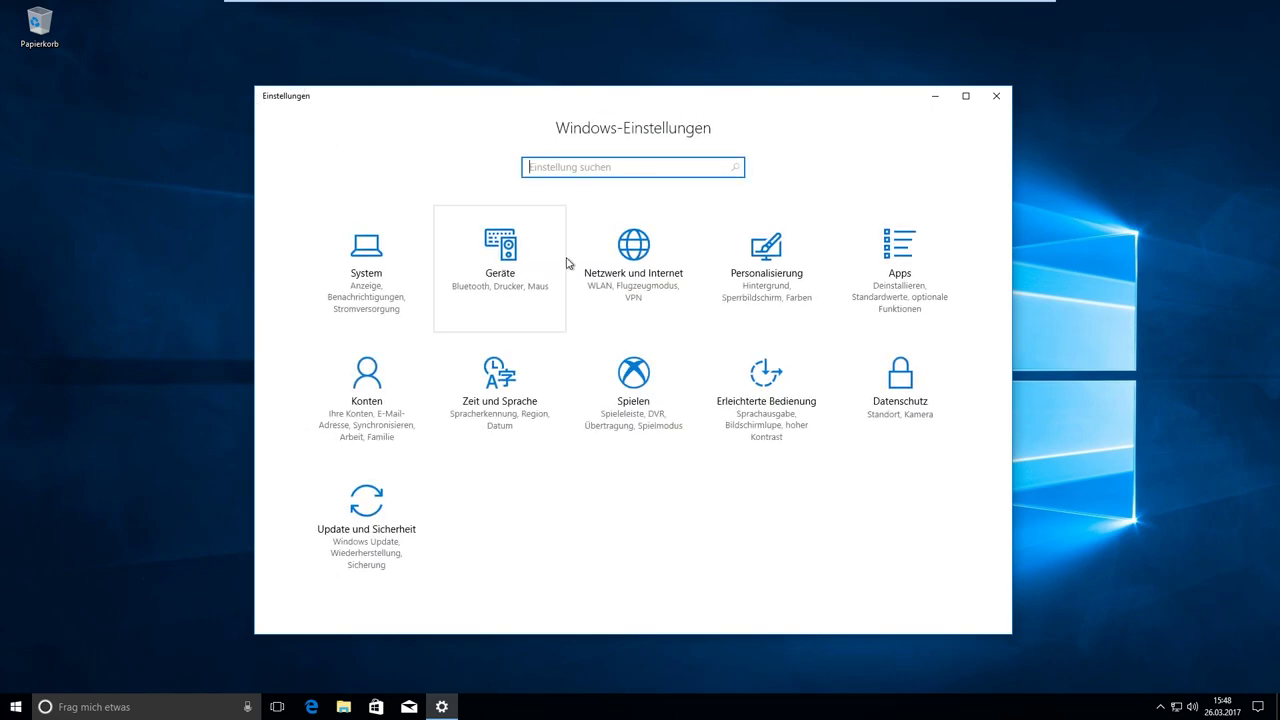
- Open the custom accent colour picker on the Farben page of the Personalisierung category
left_click(747, 276)
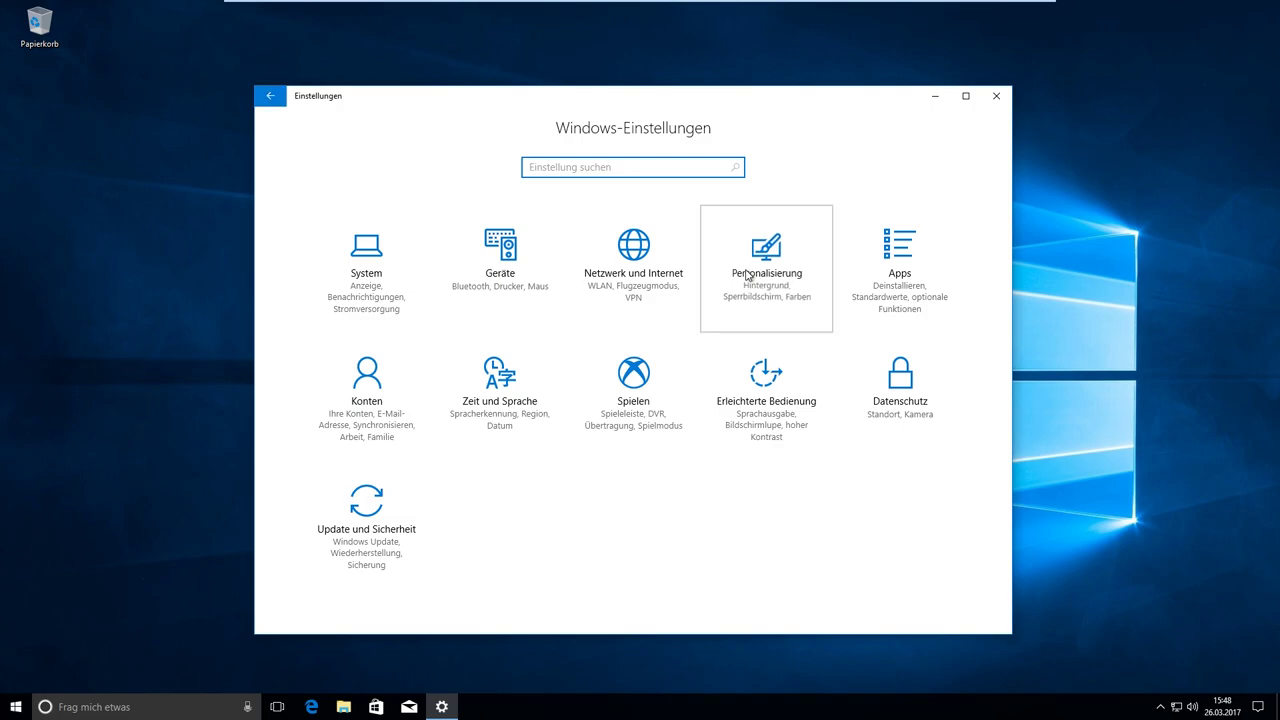
left_click(328, 281)
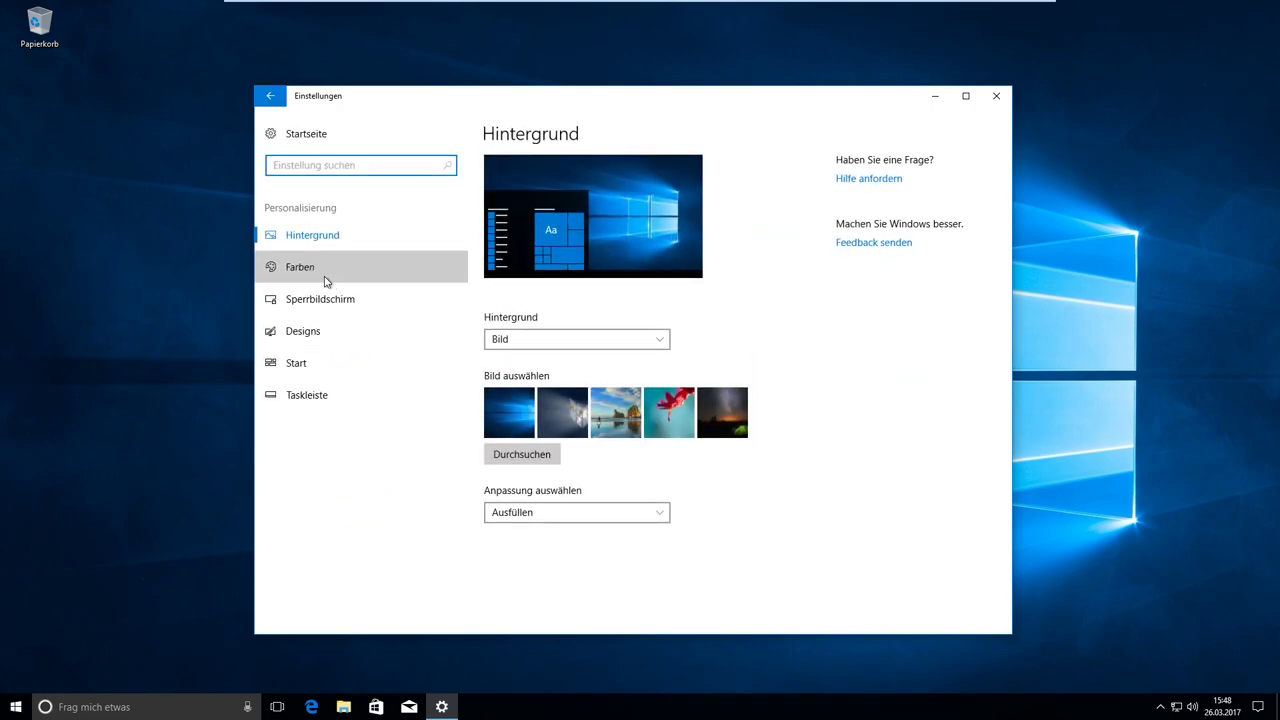
scroll(897, 421, "down", 3)
scroll(885, 415, "up", 2)
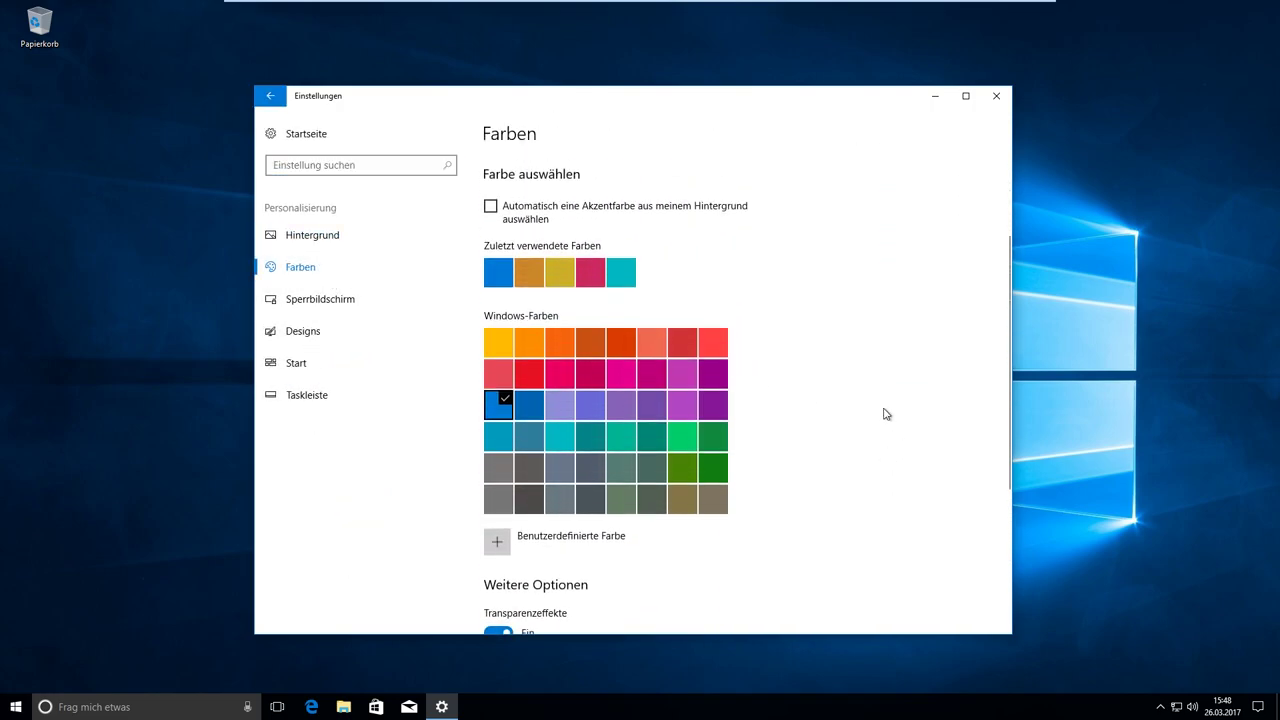
scroll(883, 414, "down", 1)
left_click(751, 458)
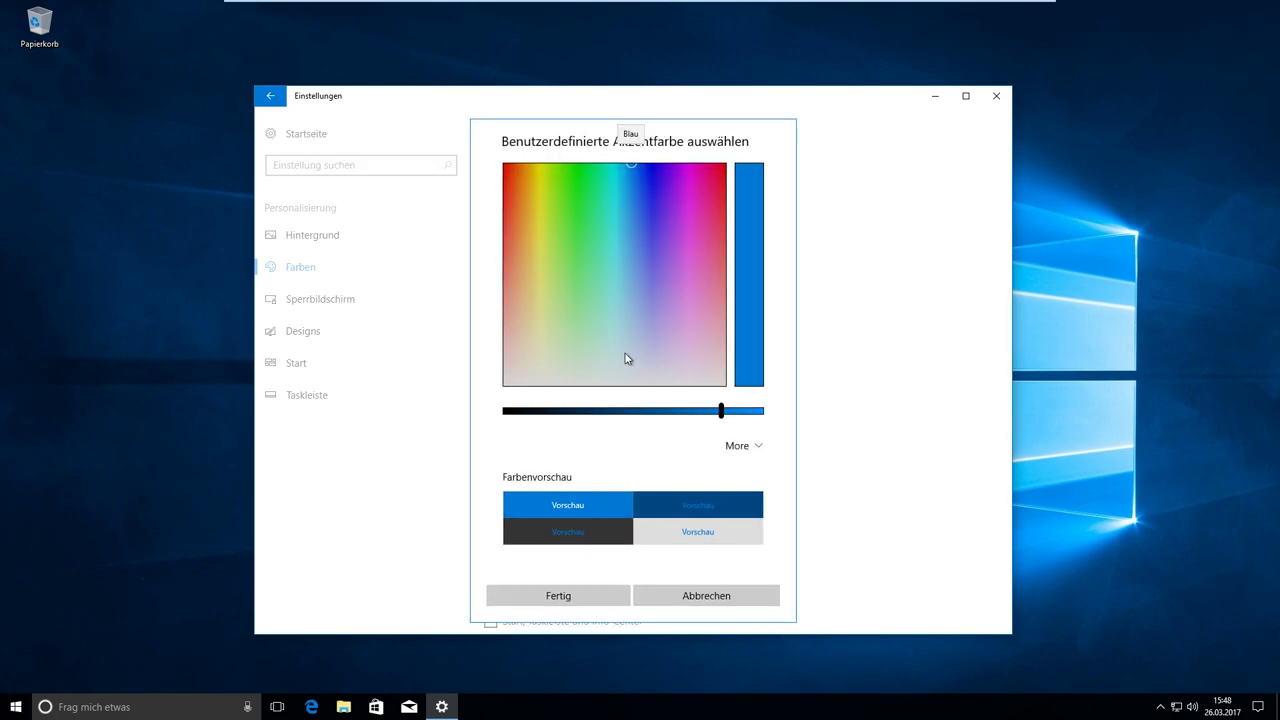
- Pick a green custom accent colour and adjust its brightness to about #2DCC2A
left_click(574, 220)
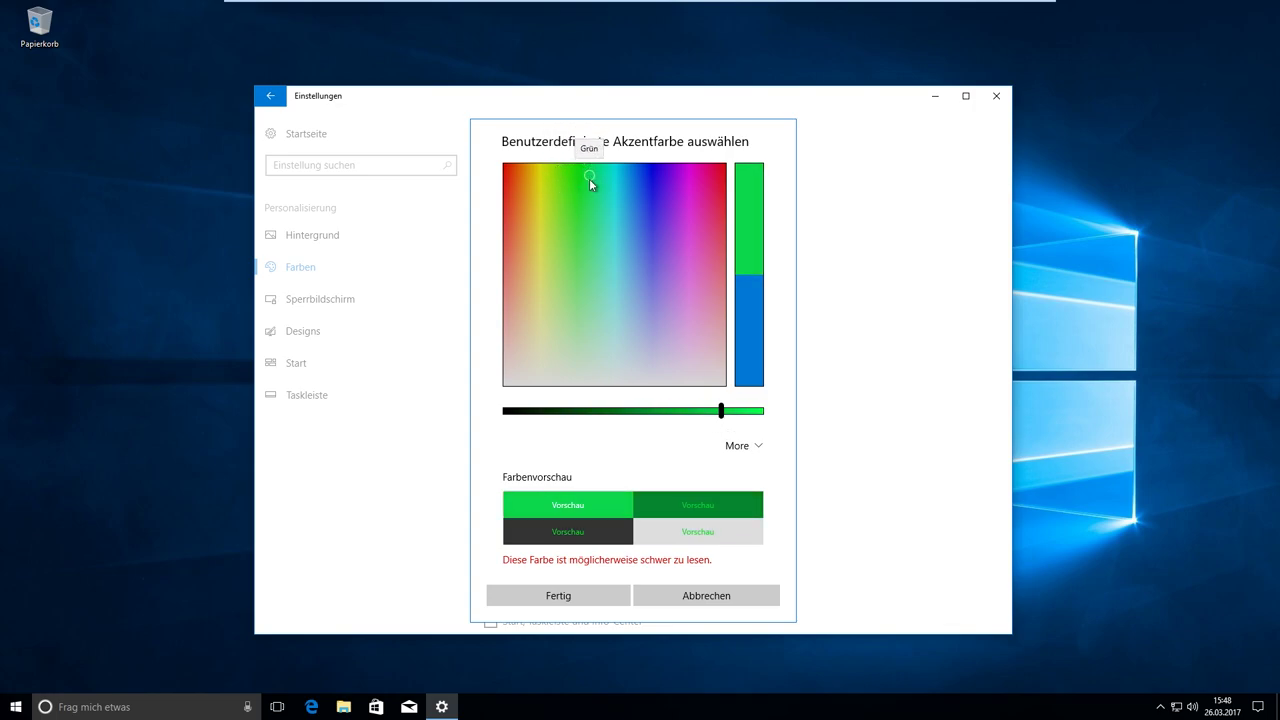
left_click(576, 208)
left_click_drag(720, 410, 500, 428)
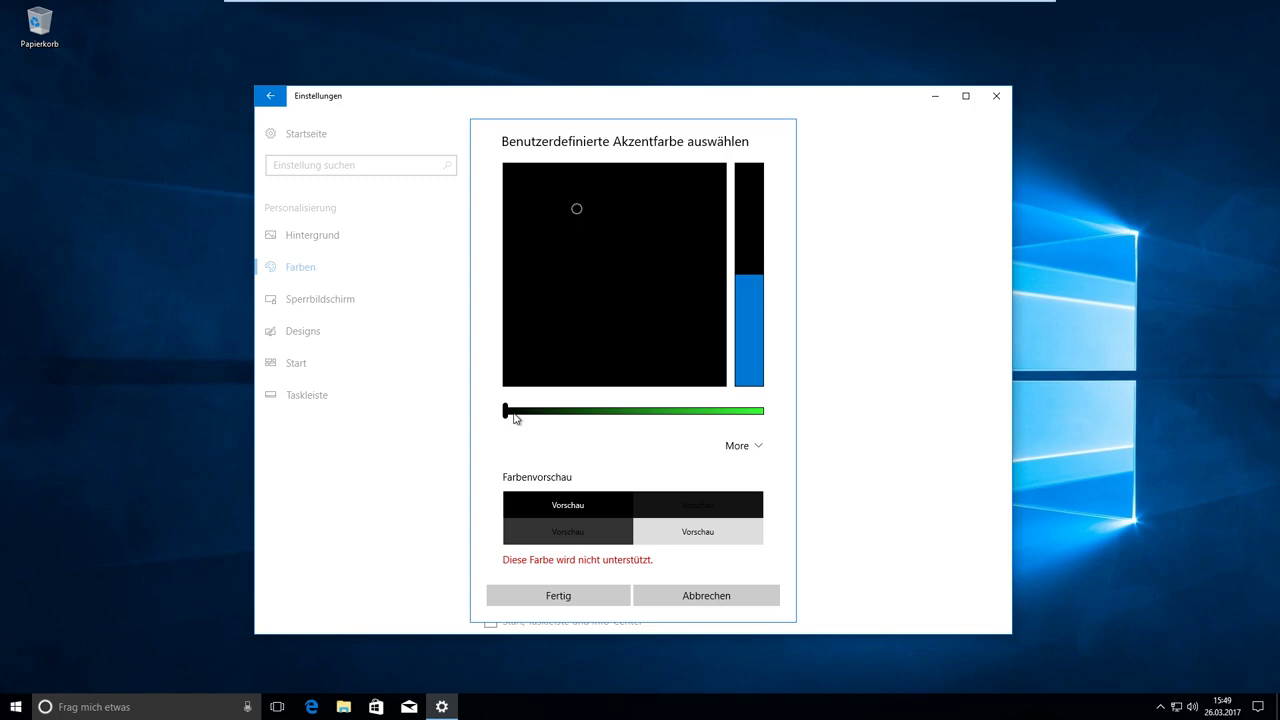
left_click_drag(515, 418, 709, 418)
- Show the picker's numeric colour values, and switch the colour model to HSV and back to RGB
left_click(737, 446)
scroll(703, 433, "down", 1)
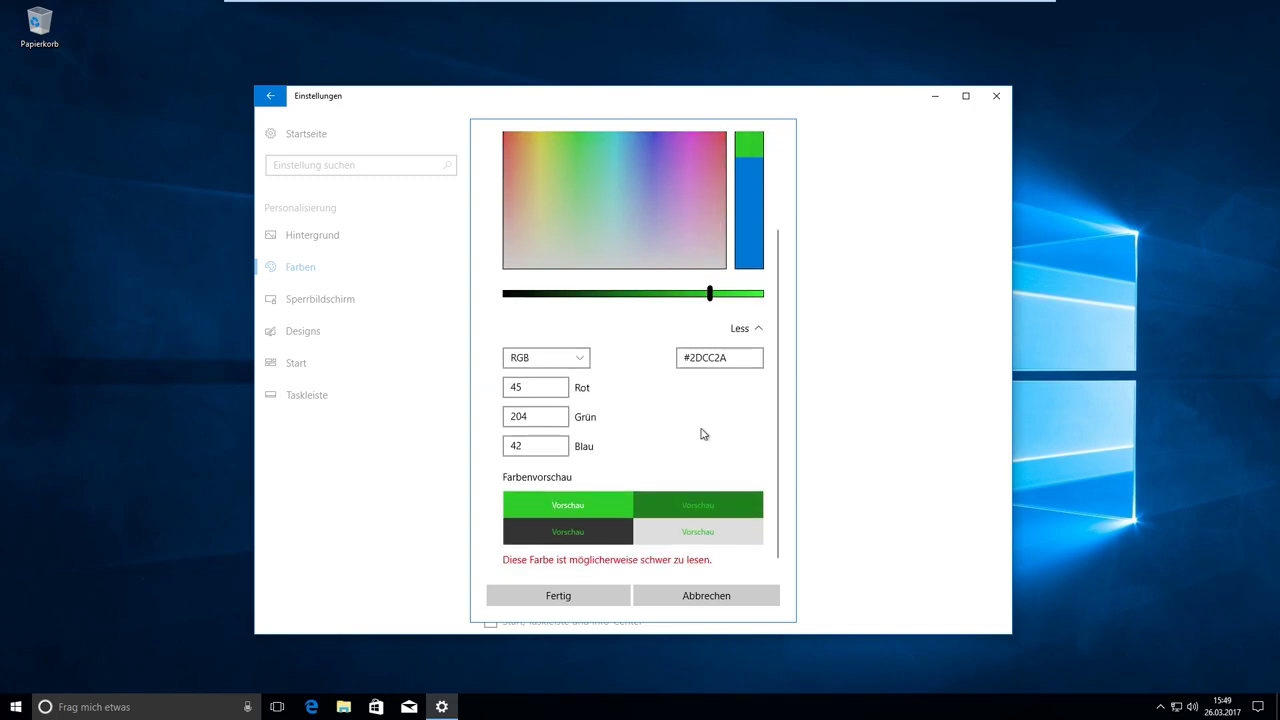
left_click(568, 359)
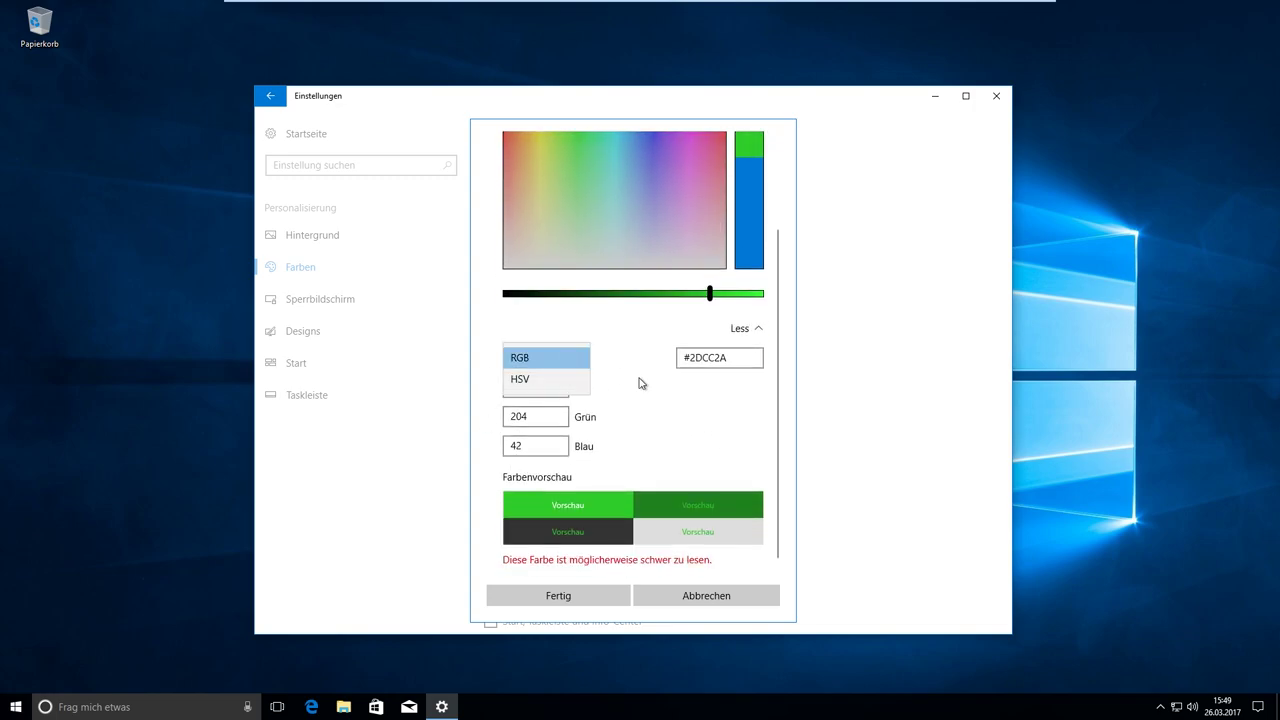
left_click(537, 362)
left_click(537, 360)
left_click(537, 379)
left_click(537, 358)
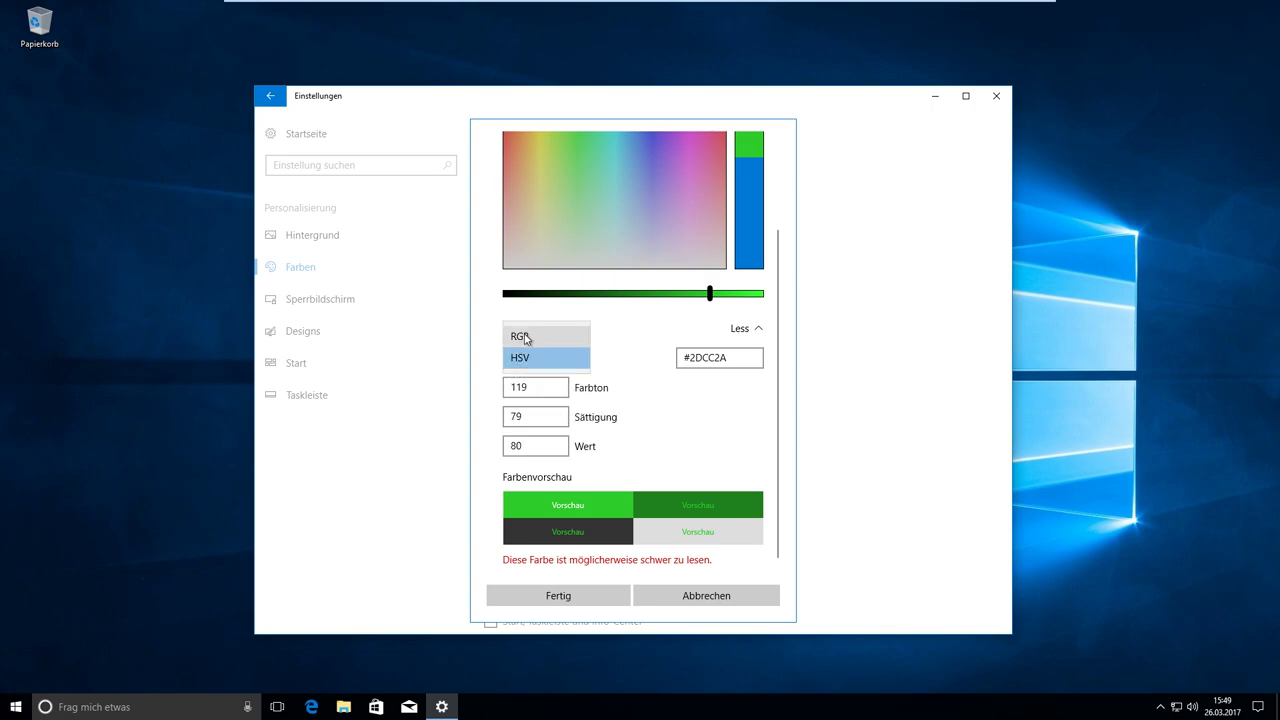
left_click(524, 337)
- Raise the custom green's brightness to #31DE2E, check its preview, and discard the custom accent colour
scroll(718, 430, "up", 1)
mouse_move(709, 414)
left_mouse_down()
mouse_move(669, 429)
mouse_move(737, 428)
mouse_move(728, 420)
left_mouse_up()
scroll(669, 522, "down", 1)
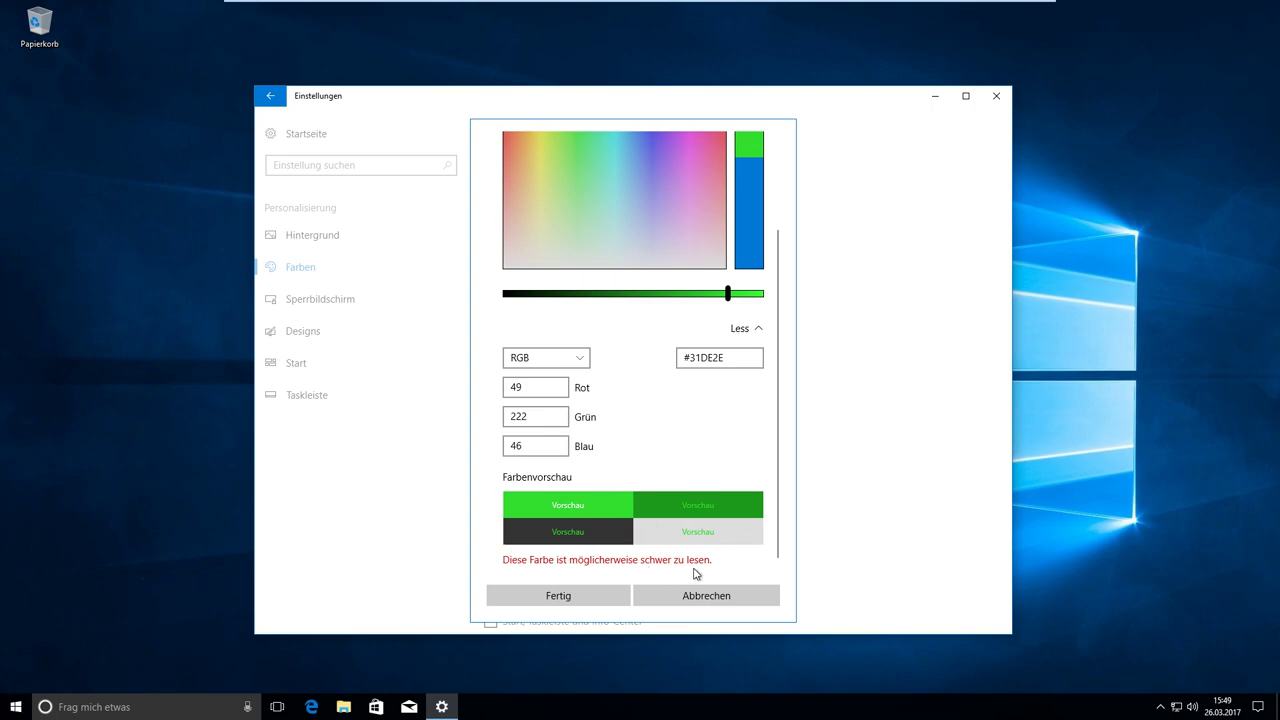
scroll(697, 573, "up", 1)
scroll(693, 462, "down", 1)
left_click(737, 598)
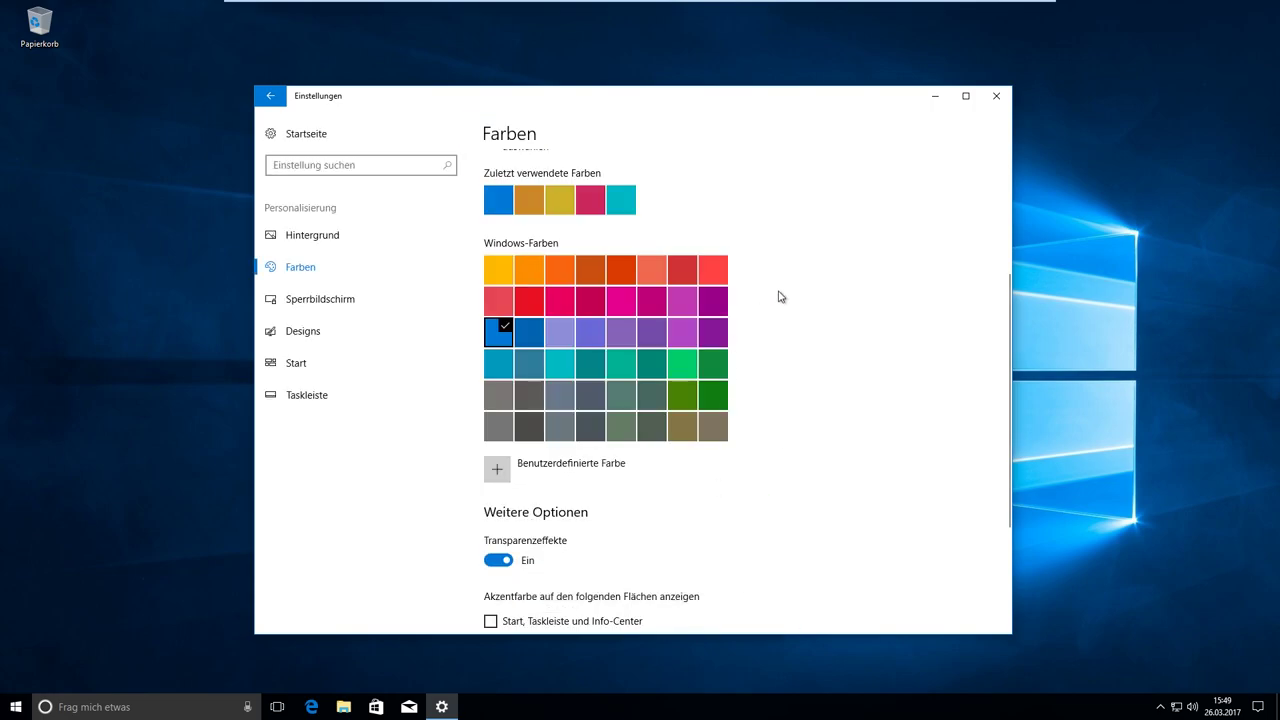
- Review the colour palettes on the Farben page, and open the Designs page to look over the available themes
scroll(700, 400, "down", 1)
scroll(680, 420, "up", 1)
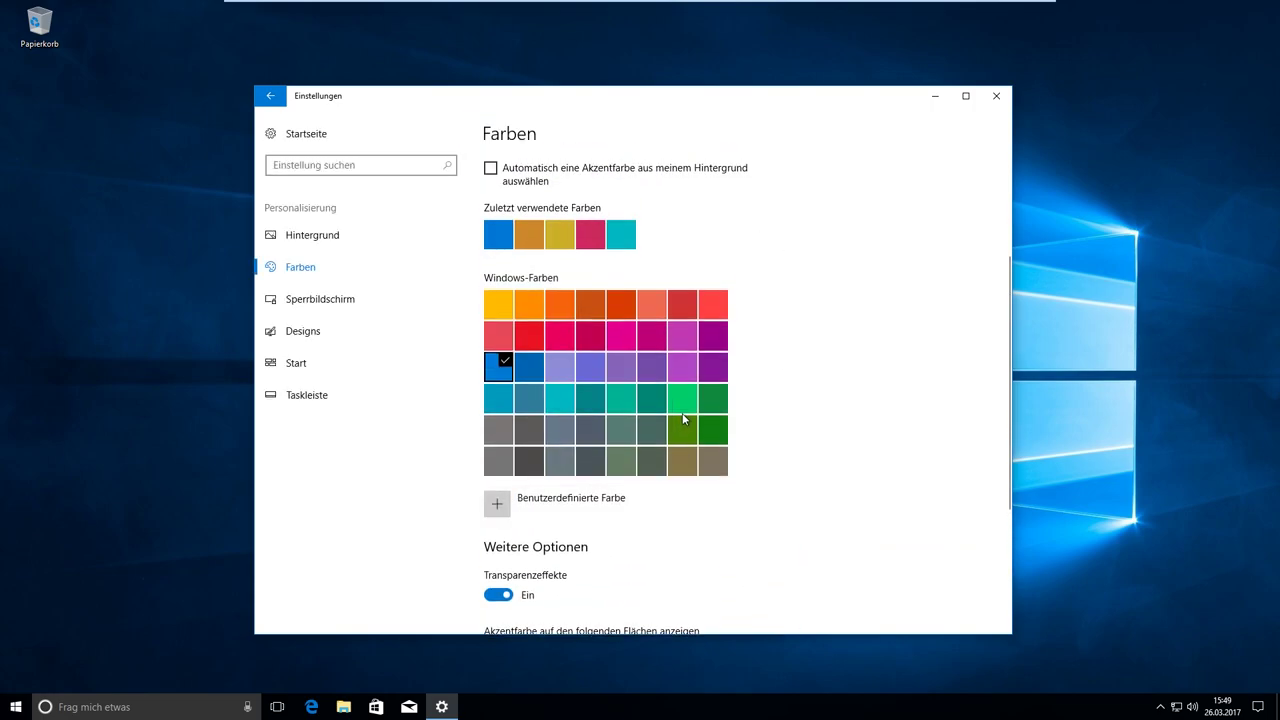
scroll(684, 420, "up", 1)
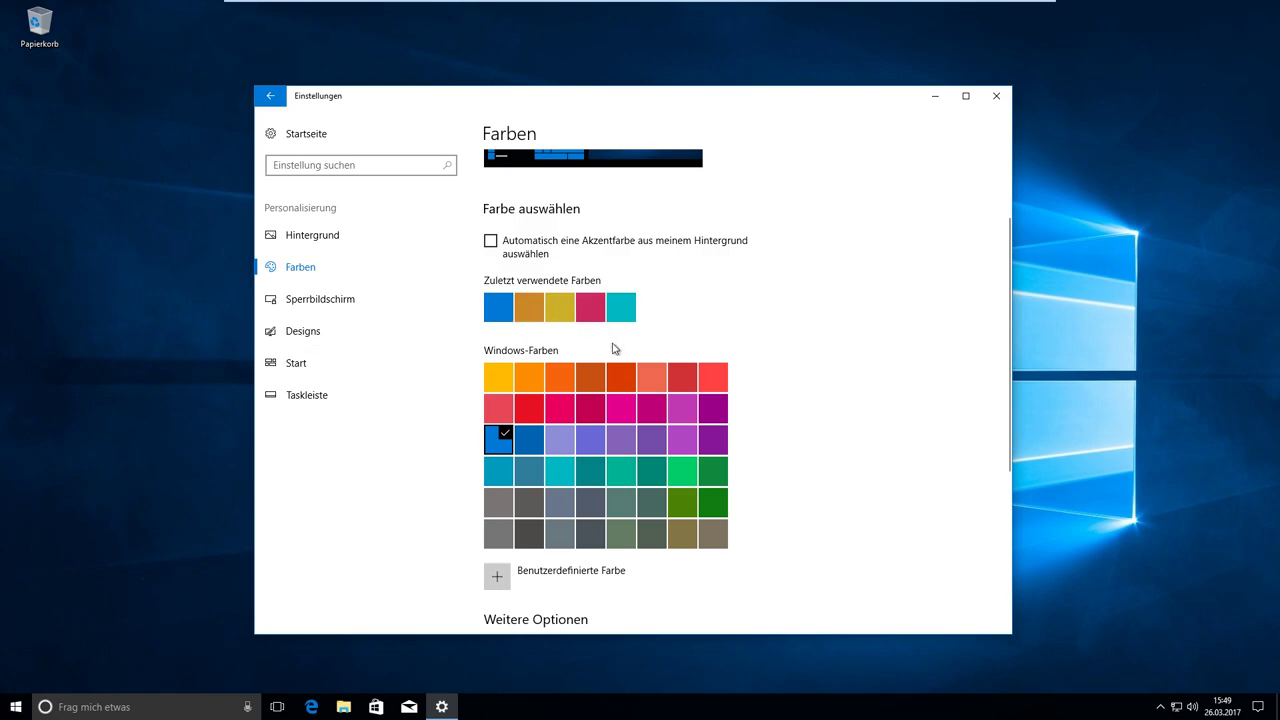
left_click(348, 337)
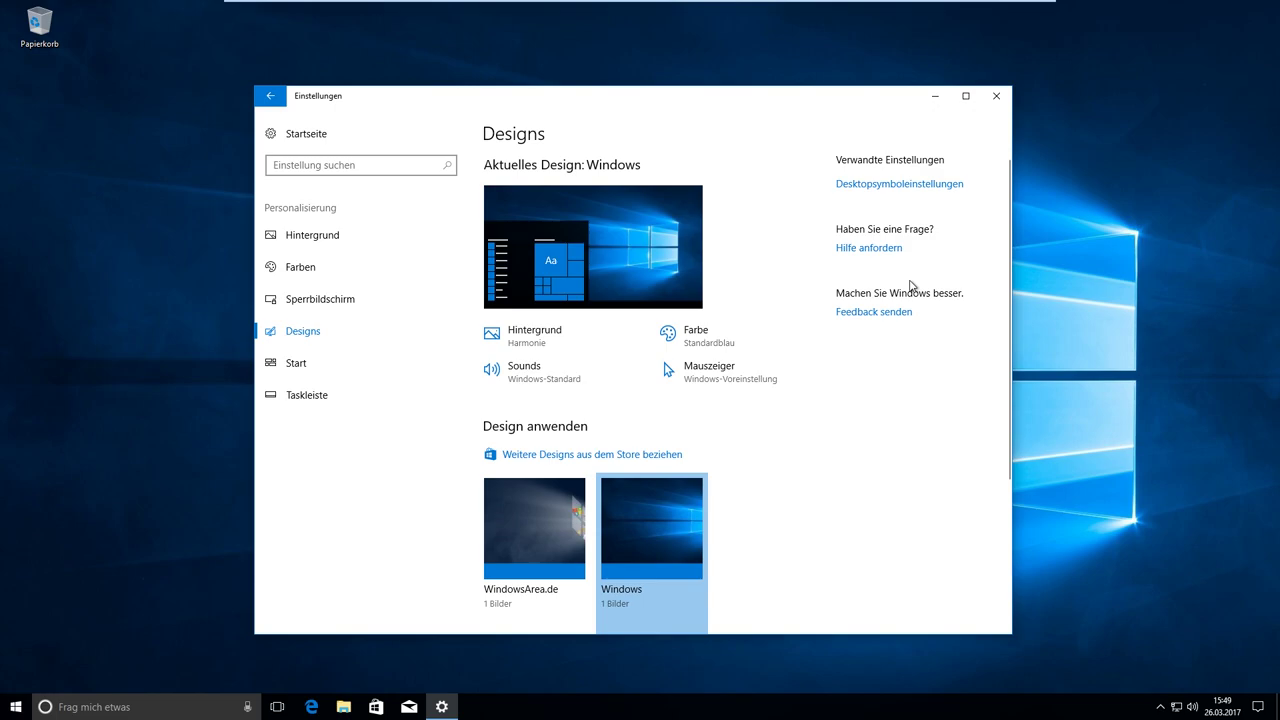
scroll(686, 464, "down", 1)
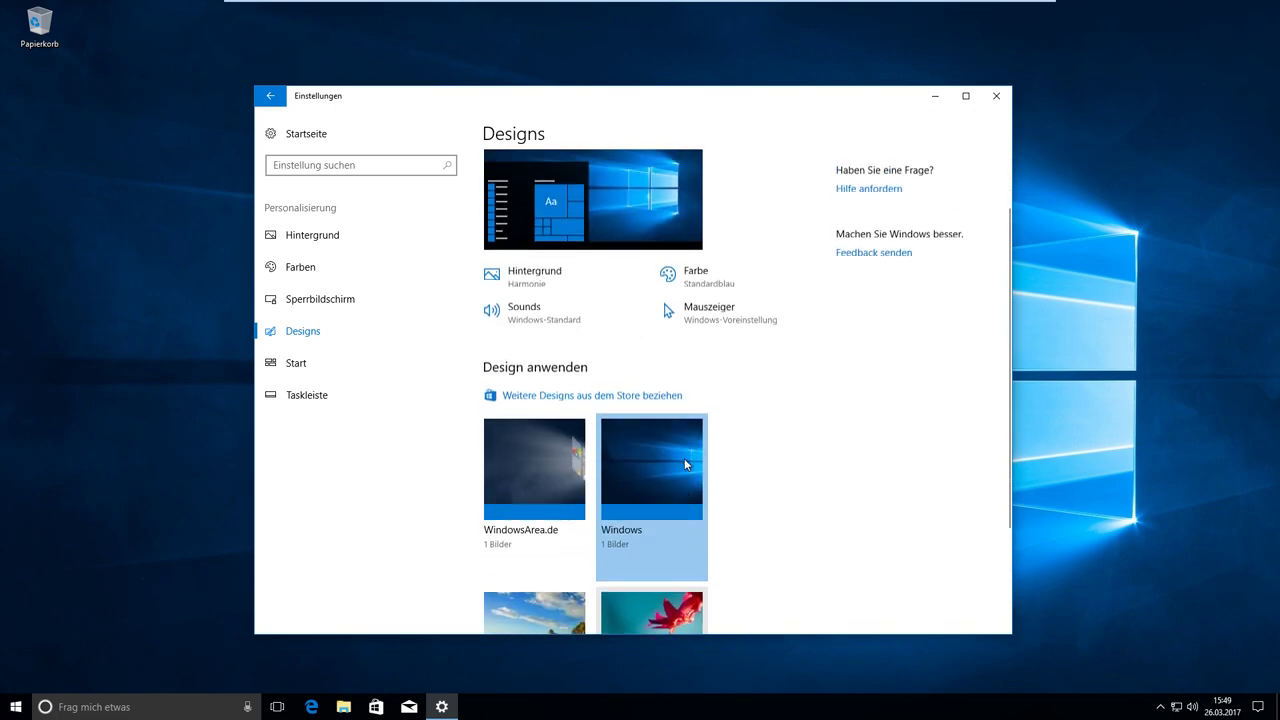
scroll(686, 463, "up", 1)
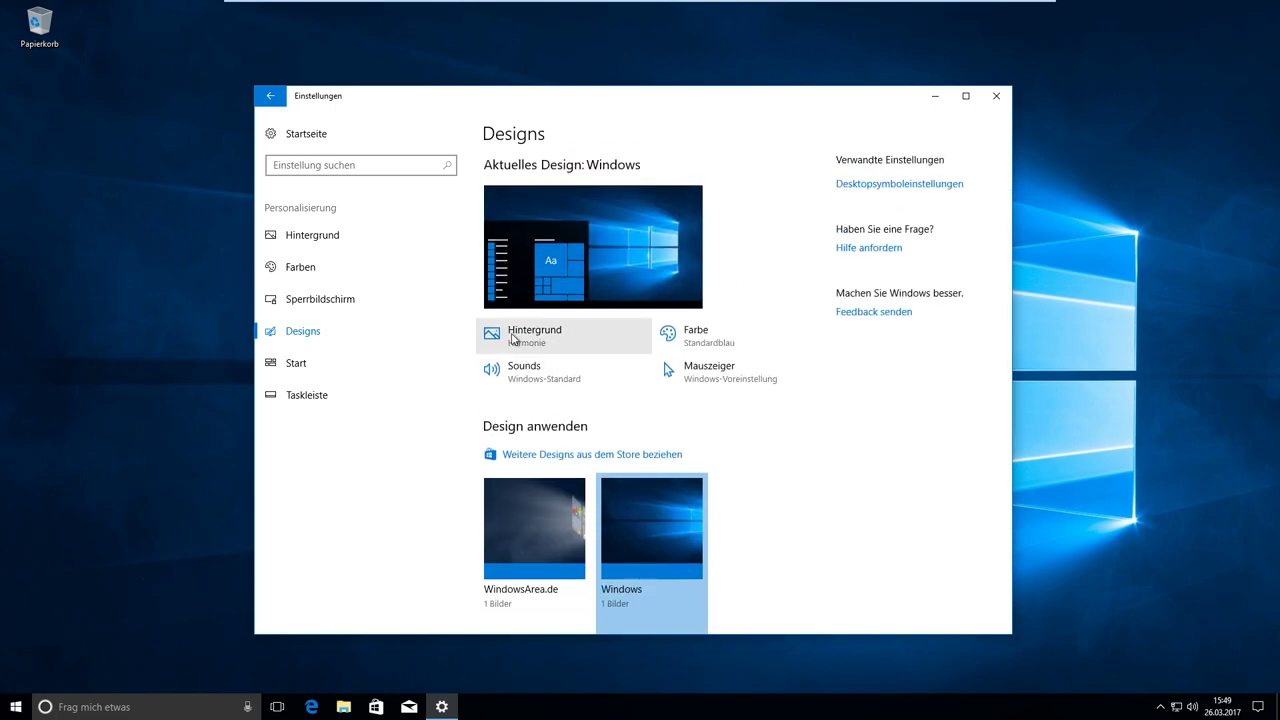
- View the Sounds and Mauszeiger settings of the current theme, and close them without changes
left_click(560, 378)
left_click(412, 117)
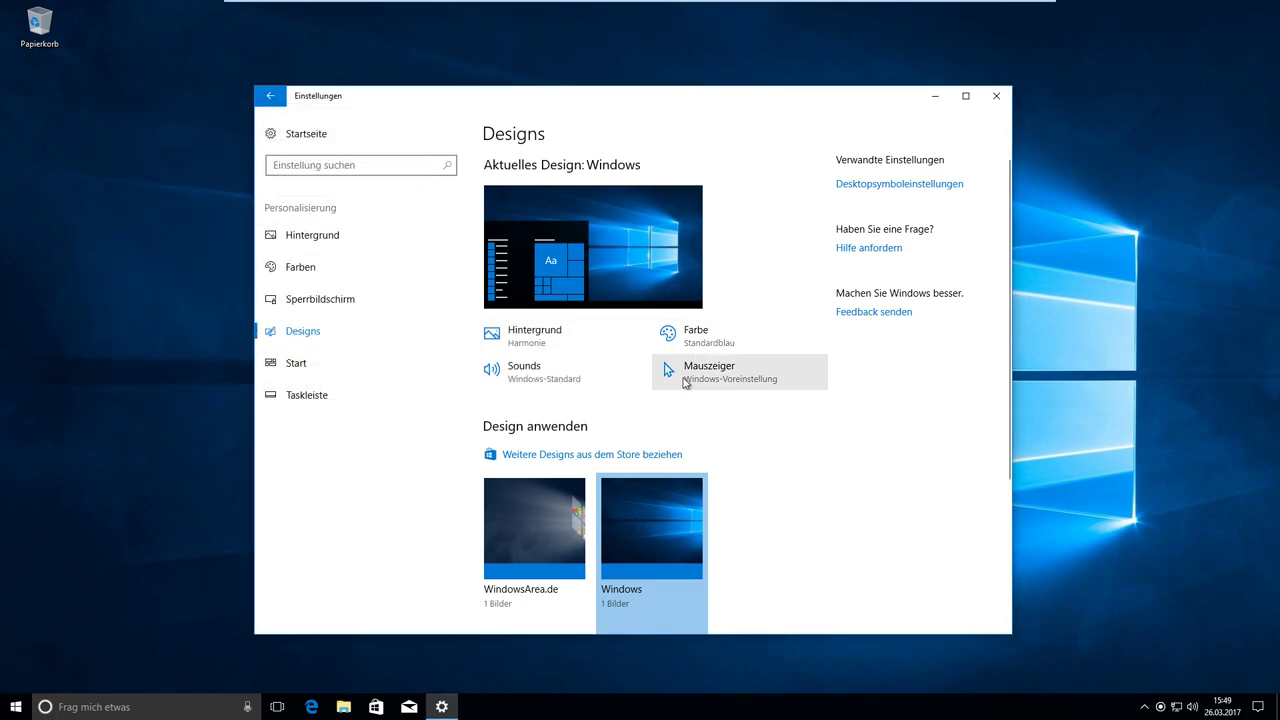
left_click(688, 375)
left_click(388, 131)
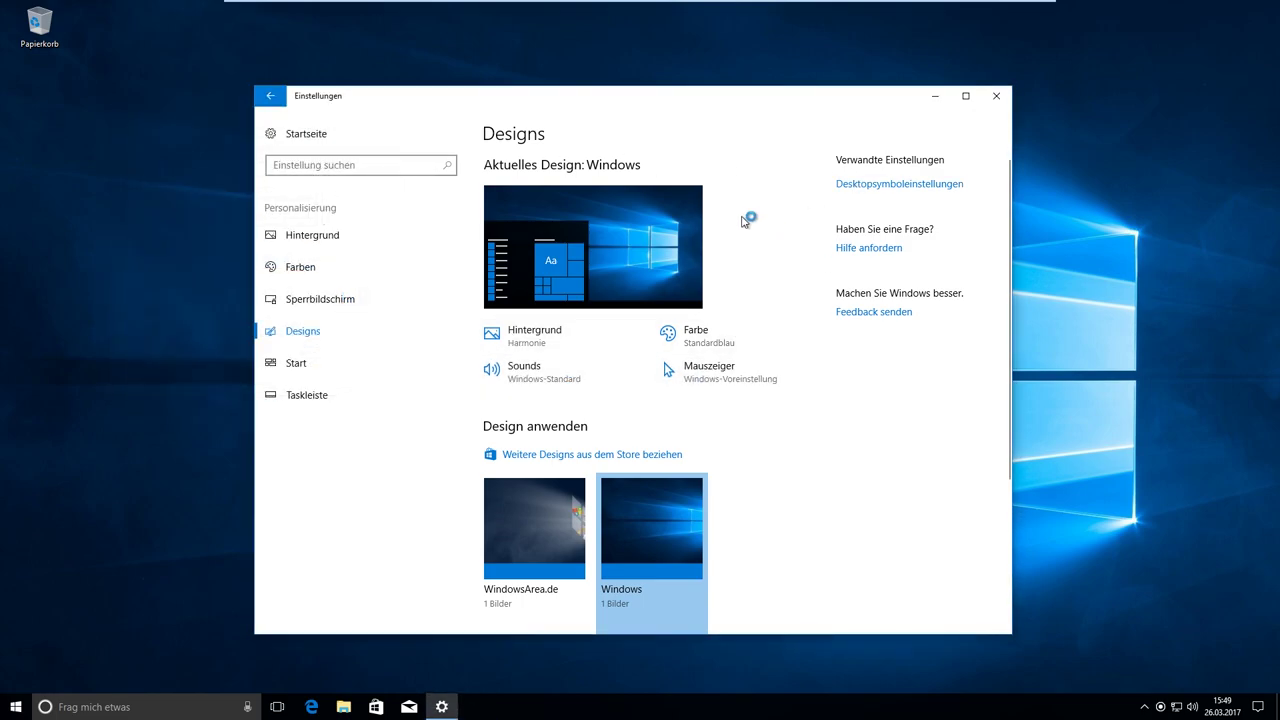
left_click(397, 149)
- Apply the Windows 10 theme, followed by the Blumen theme, on the Designs page
scroll(816, 411, "down", 3)
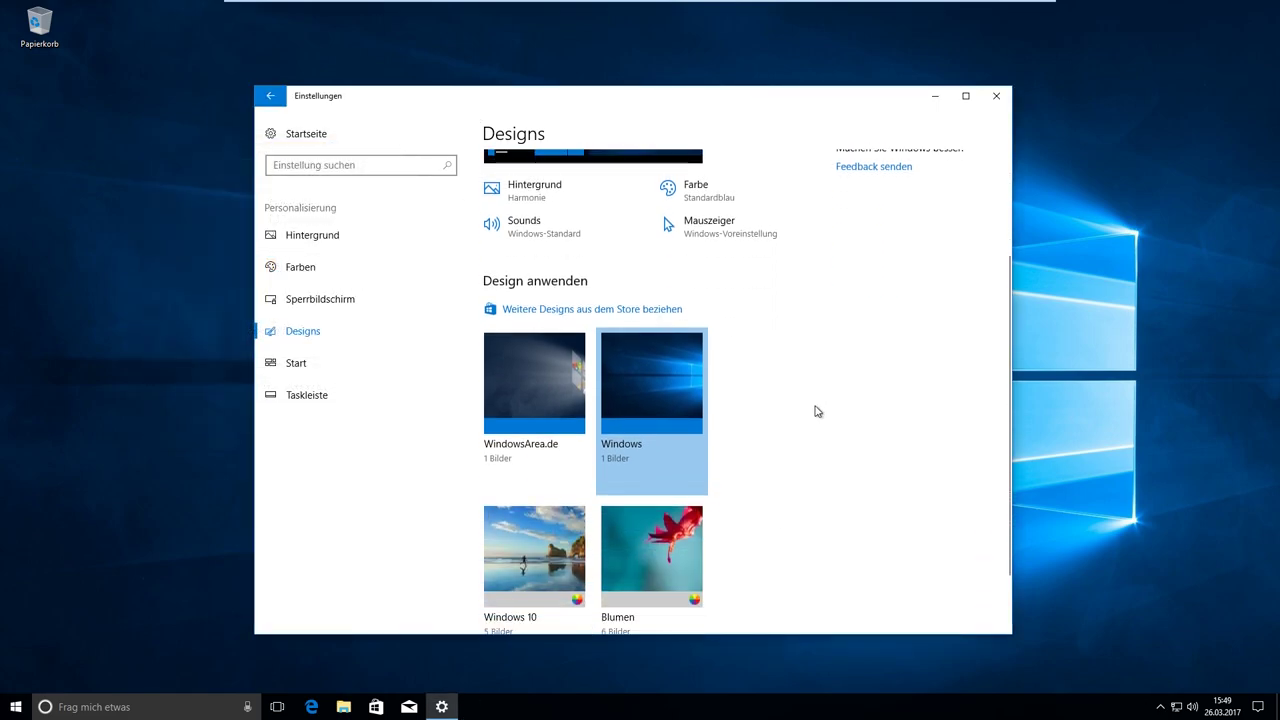
scroll(816, 411, "down", 2)
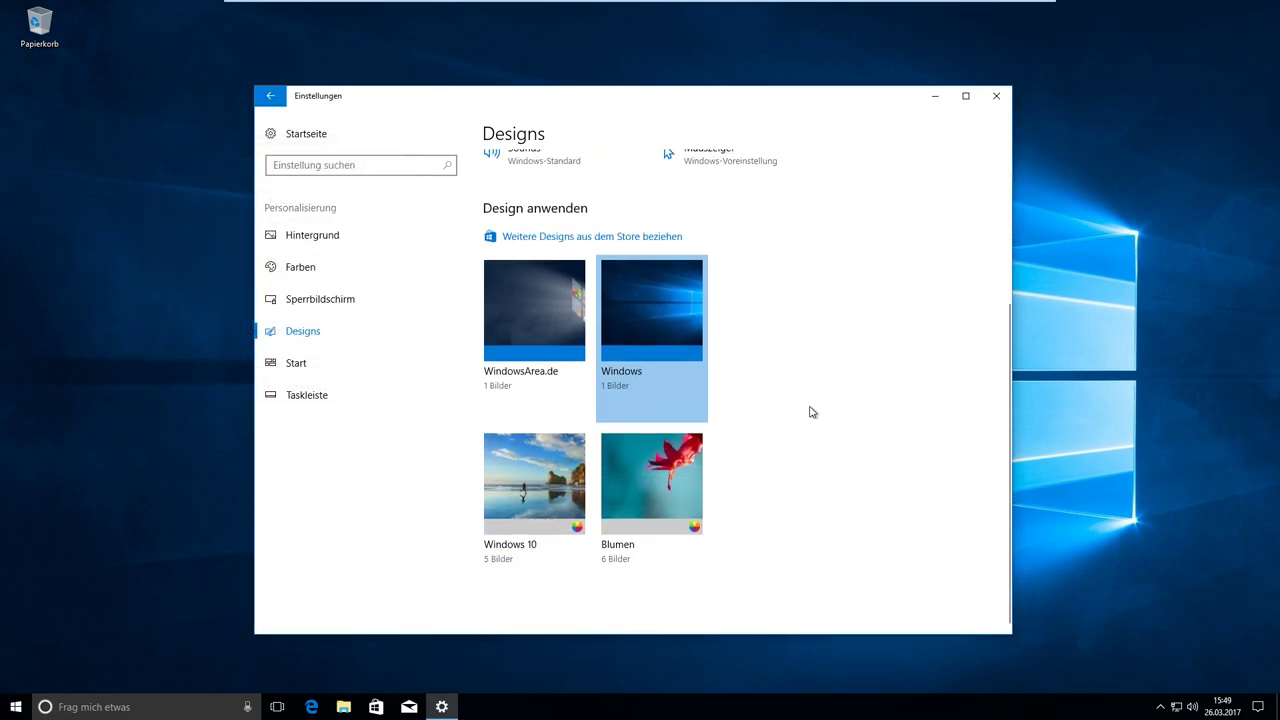
left_click(497, 473)
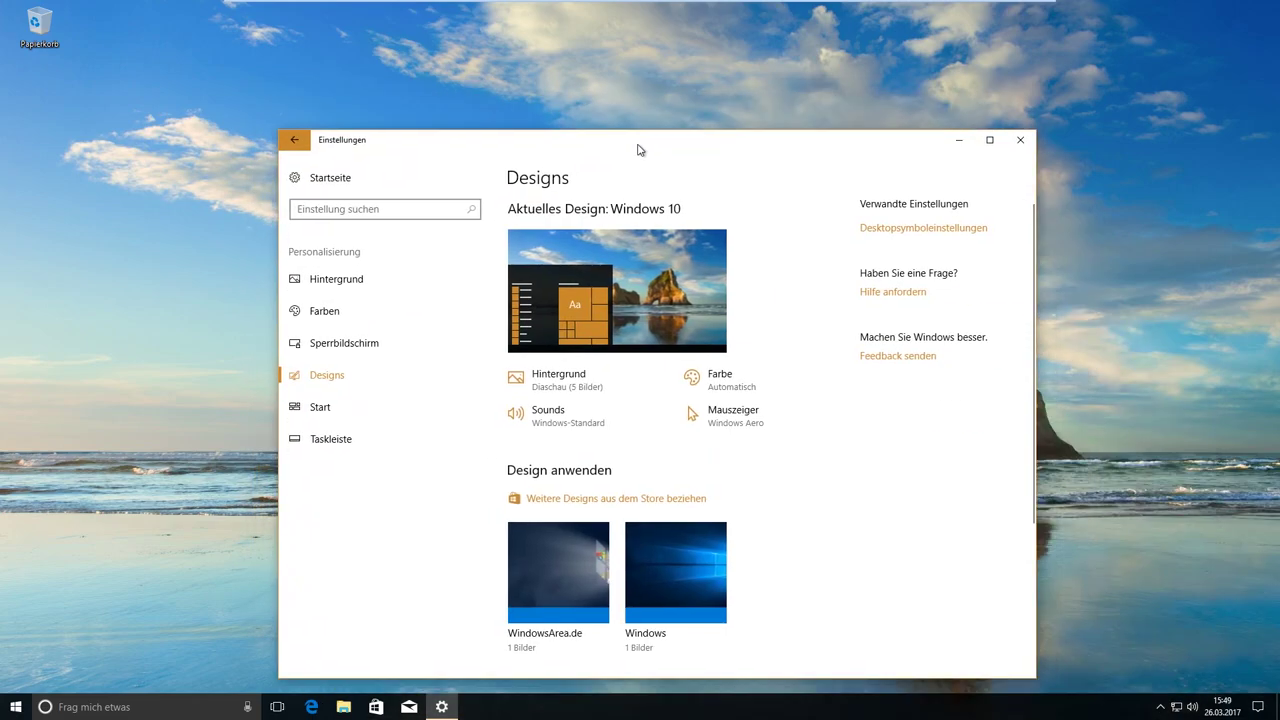
scroll(780, 449, "down", 3)
left_click(691, 512)
mouse_move(591, 112)
left_mouse_down()
mouse_move(1125, 530)
mouse_move(606, 100)
mouse_move(1109, 509)
mouse_move(797, 291)
mouse_move(588, 94)
left_mouse_up()
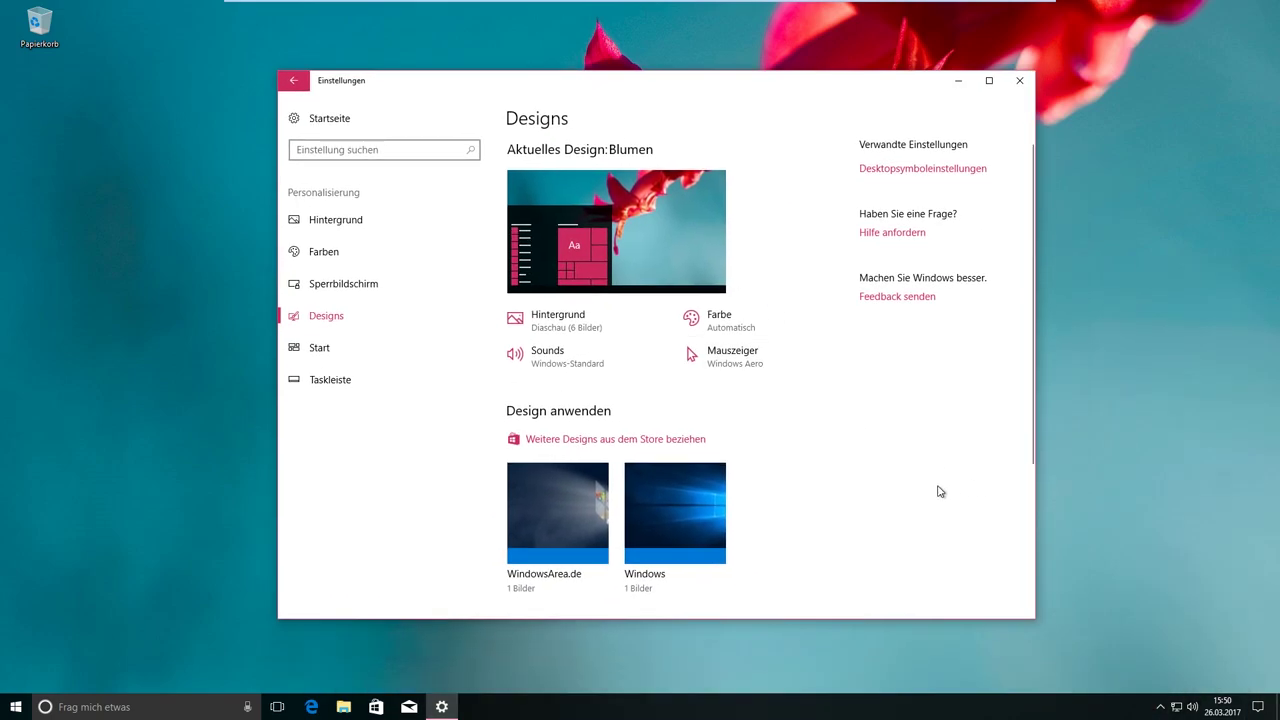
- Apply the WindowsArea.de theme and save it to the desktop as a deskthemepack file named windowsarea
left_click(569, 522)
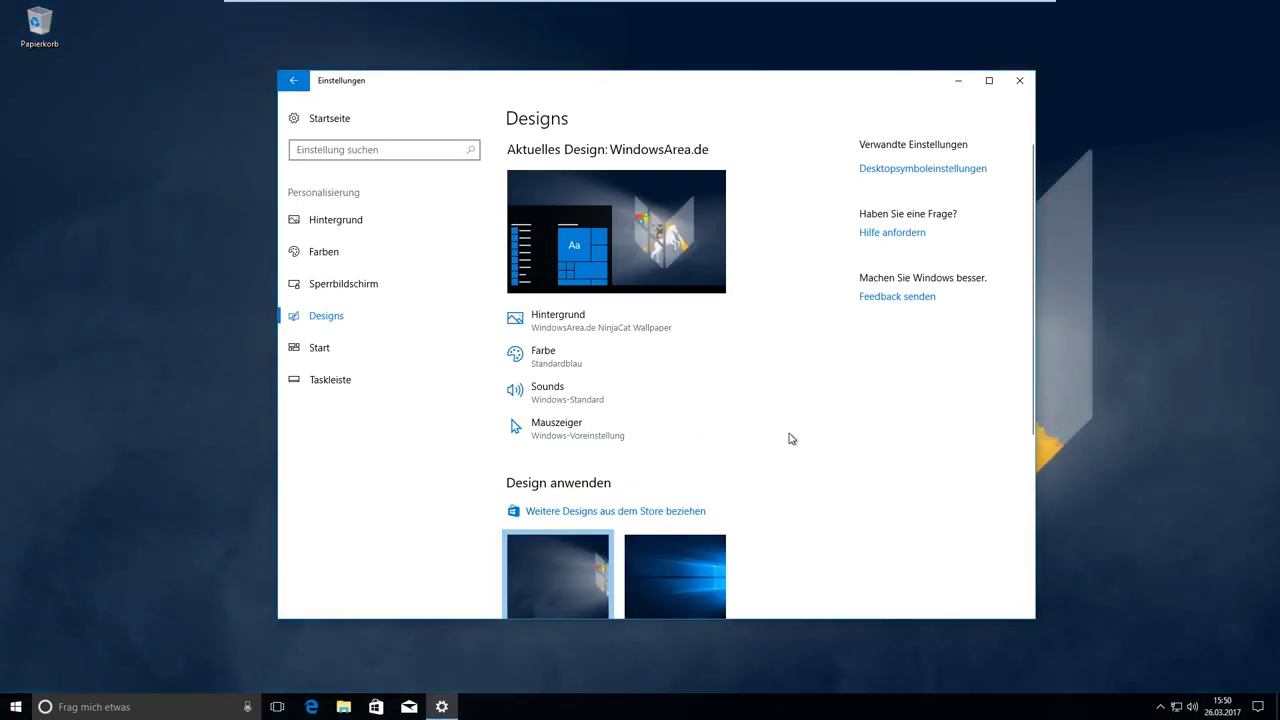
mouse_move(582, 81)
left_mouse_down()
mouse_move(560, 254)
mouse_move(69, 437)
mouse_move(997, 511)
mouse_move(963, 654)
mouse_move(811, 557)
mouse_move(563, 183)
mouse_move(586, 40)
mouse_move(579, 89)
left_mouse_up()
scroll(754, 394, "down", 3)
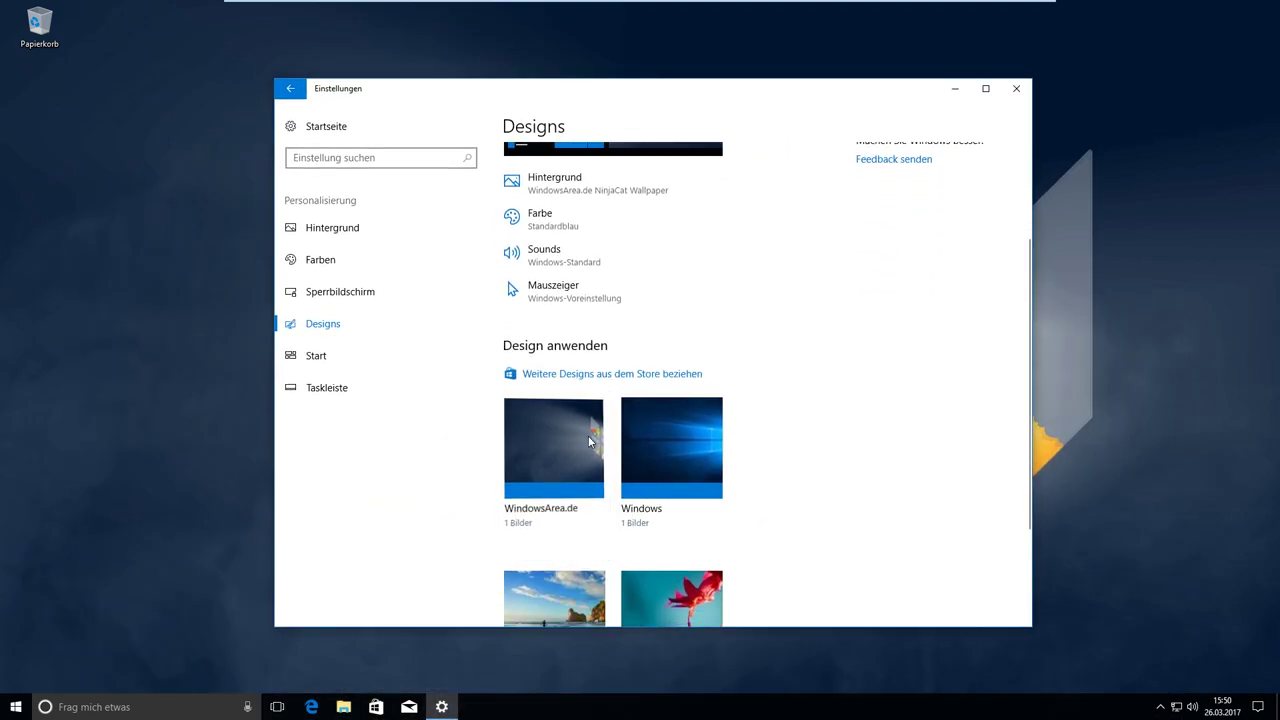
left_click(554, 372)
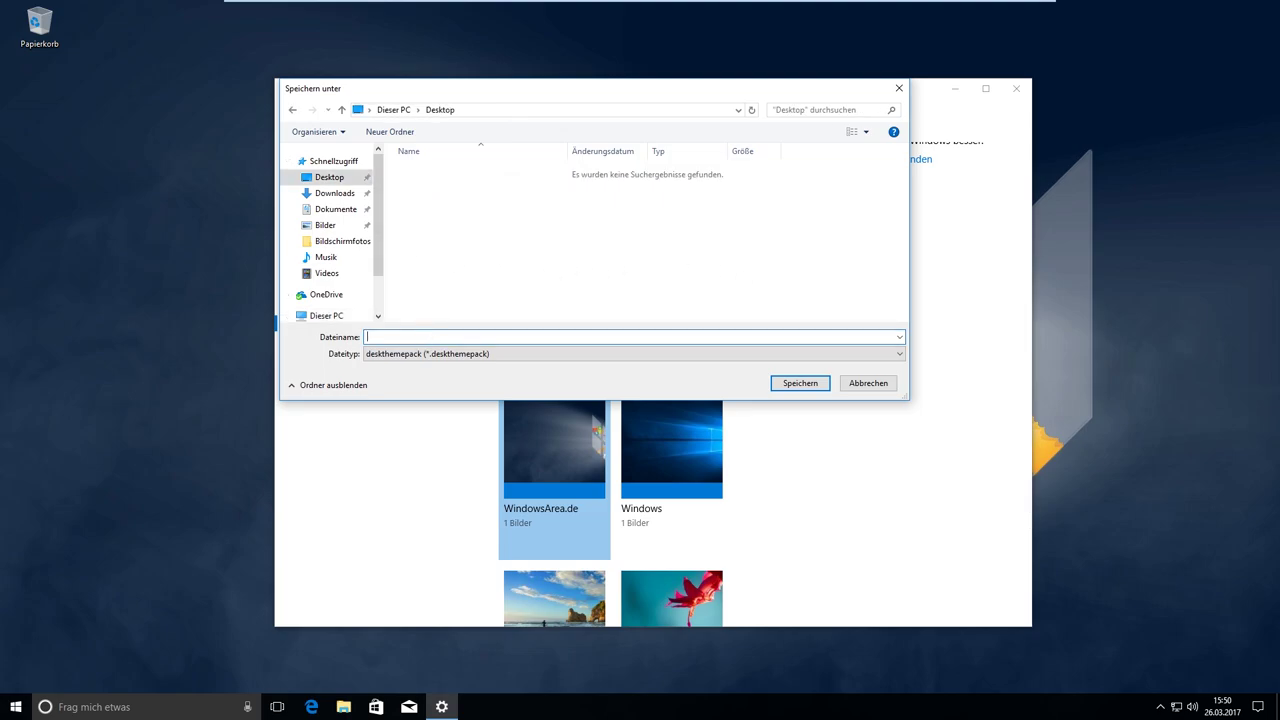
type("windowsarea")
key("Return")
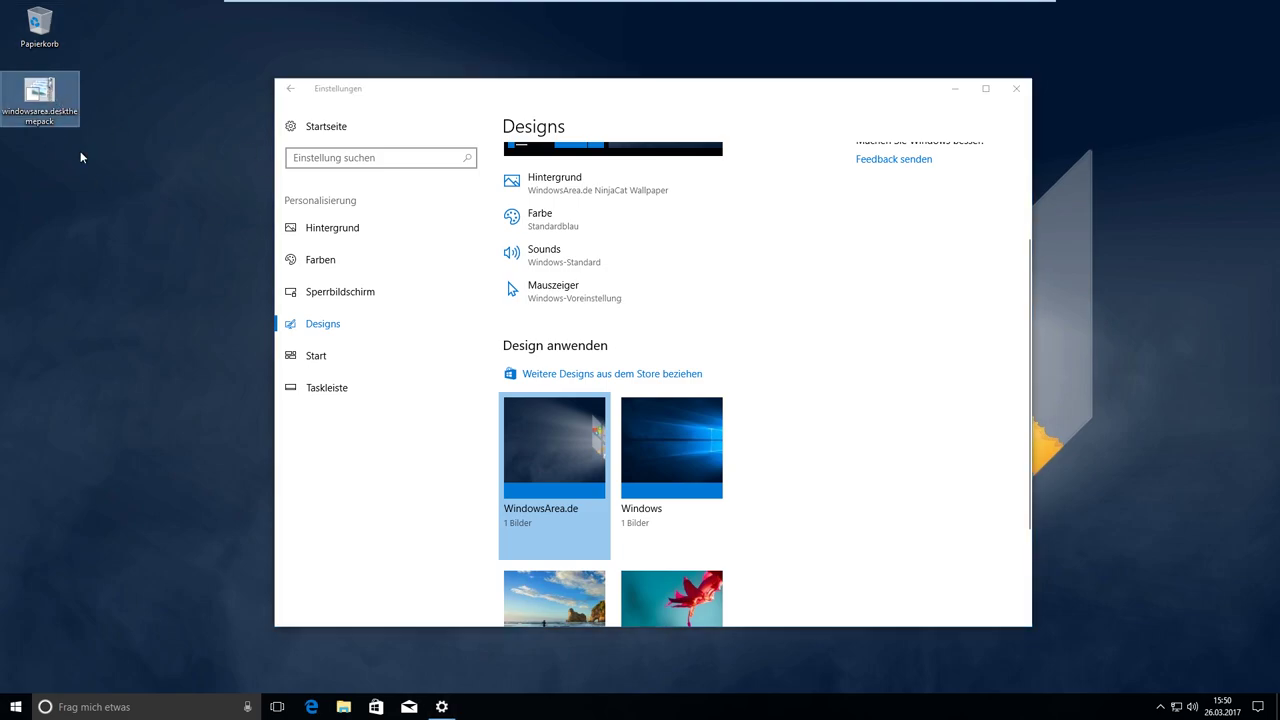
- Browse the Windows Themes collection in the Store and install the Cats Anytime theme
scroll(897, 369, "down", 3)
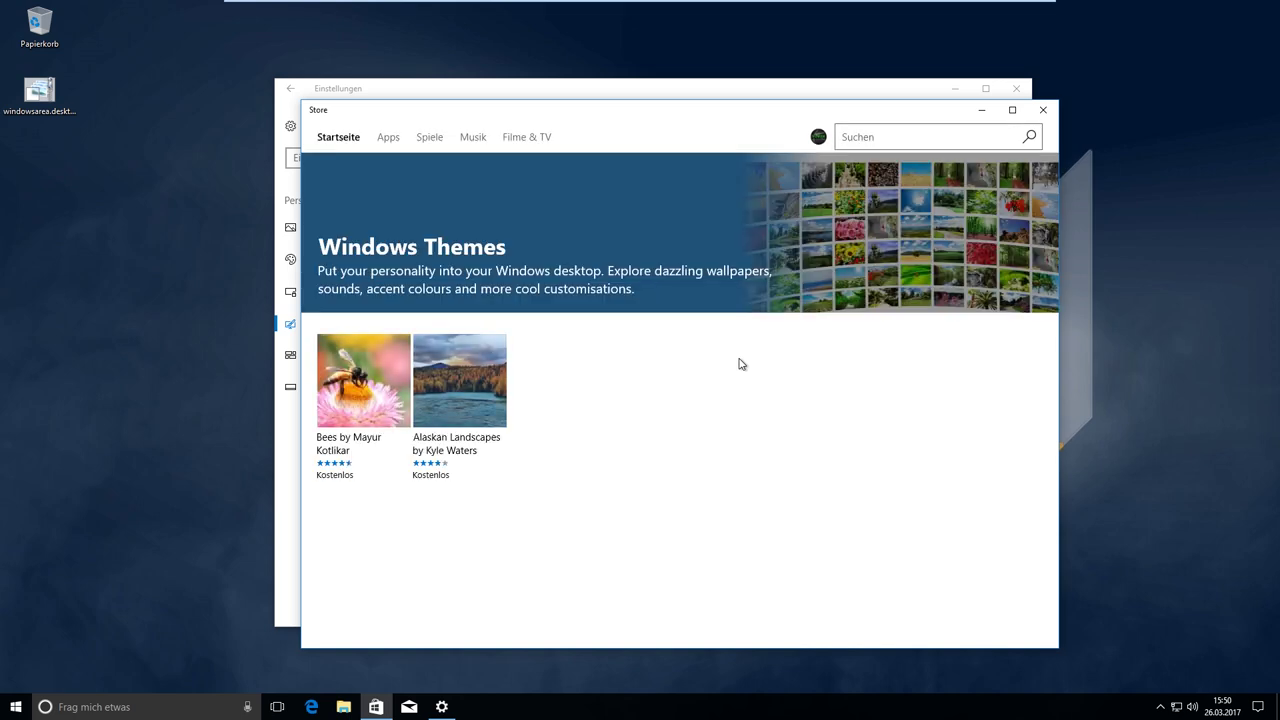
scroll(730, 400, "down", 10)
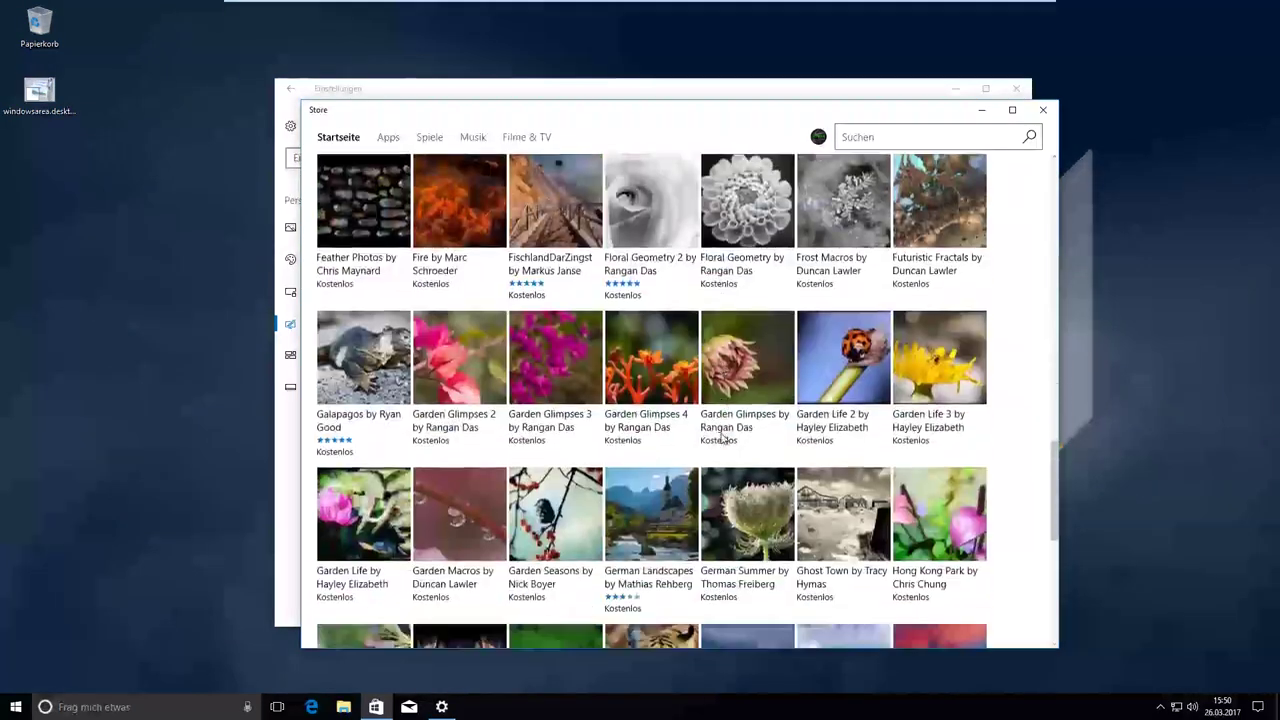
scroll(722, 437, "down", 15)
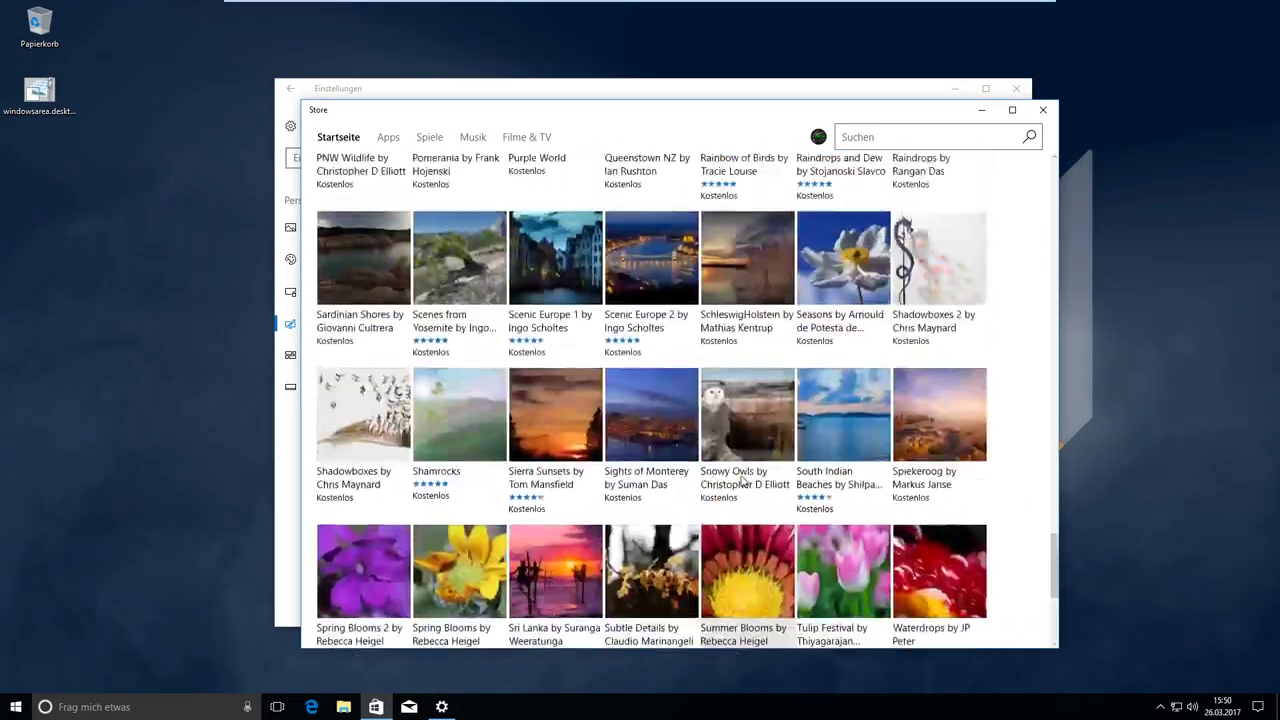
scroll(742, 481, "up", 20)
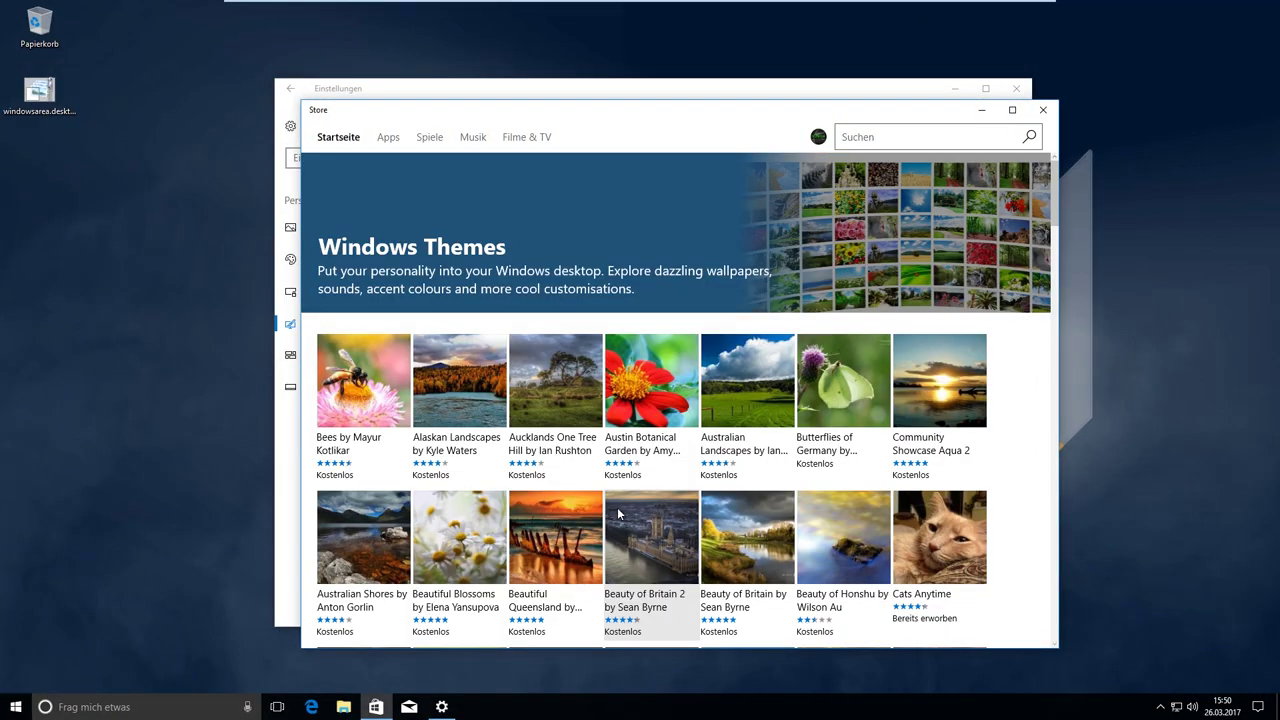
scroll(618, 513, "down", 3)
left_click(934, 408)
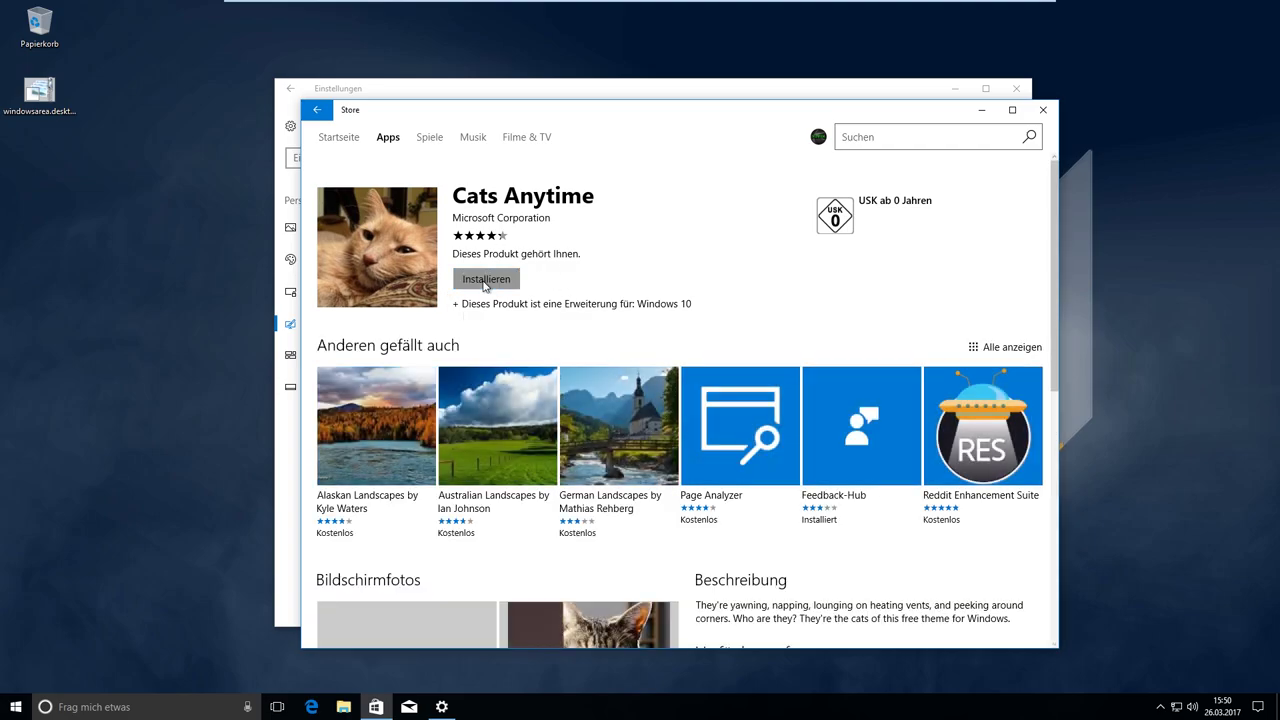
left_click(484, 283)
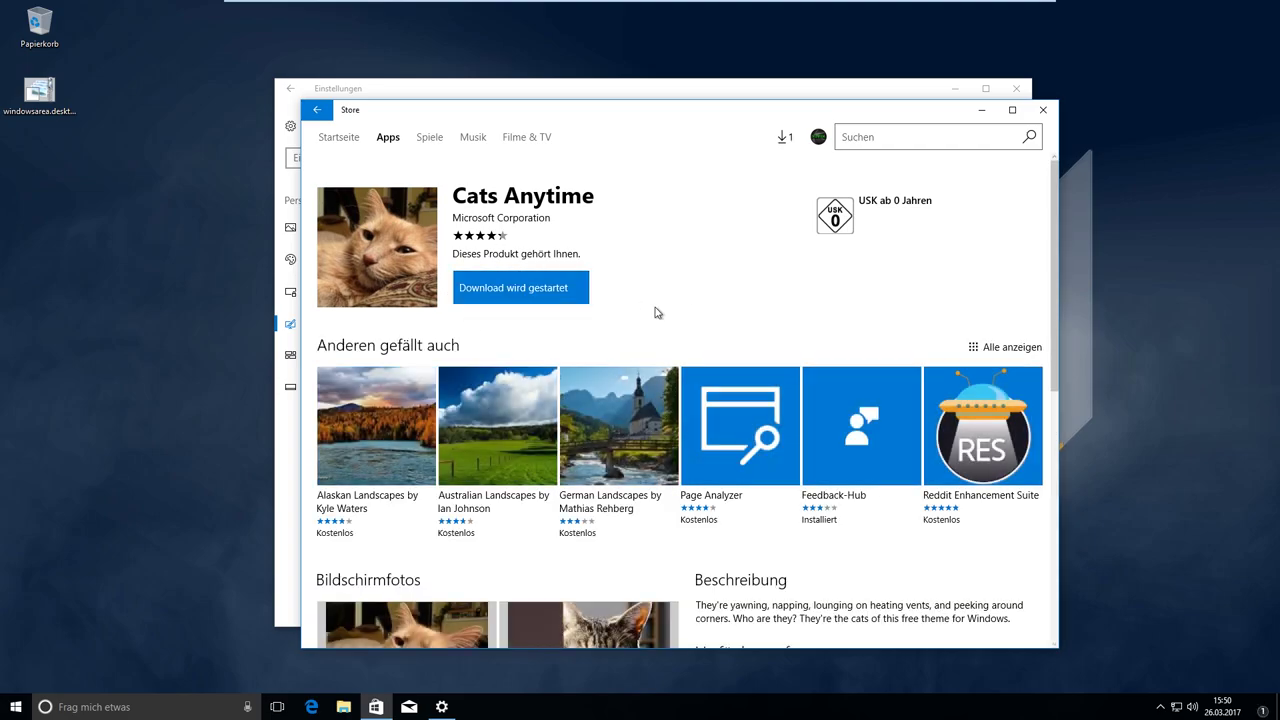
- View the enlarged screenshots of the Cats Anytime theme on its Store page, and close the image viewer
scroll(654, 309, "down", 3)
left_click(470, 432)
key("Right")
key("Right")
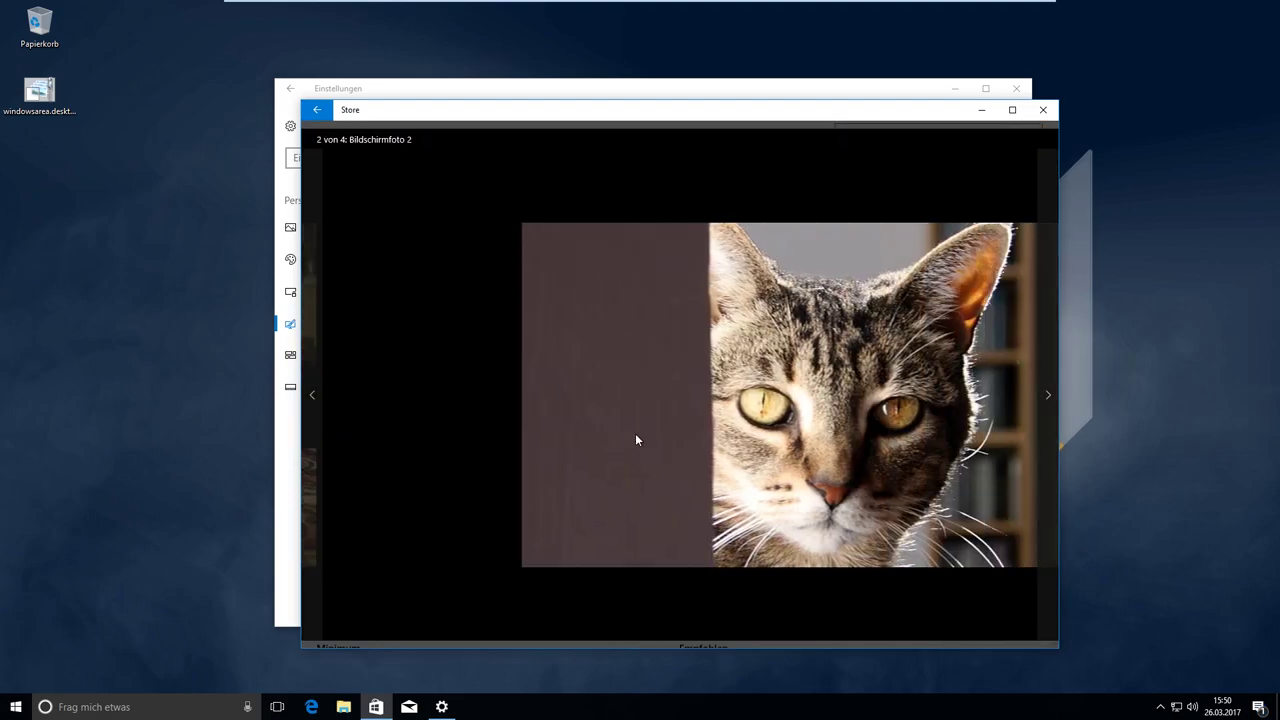
key("Escape")
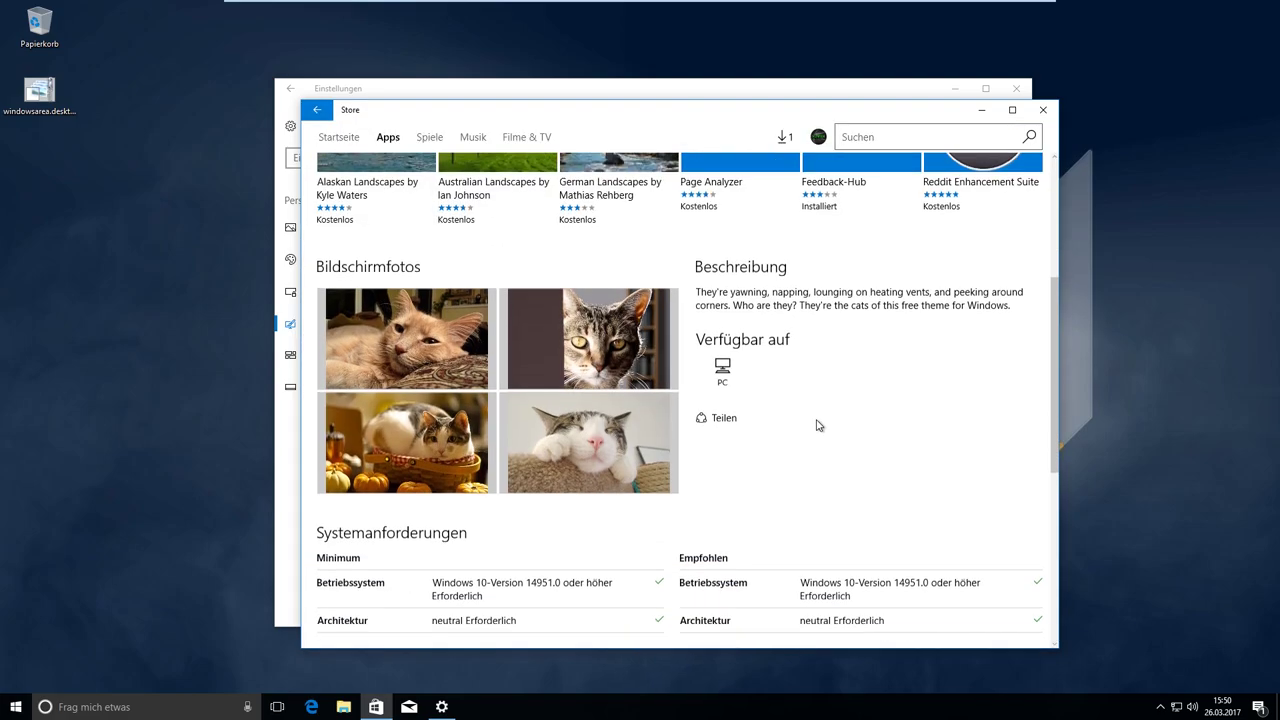
- Launch the installed Cats Anytime theme from its Store page and apply it on the Designs page
scroll(817, 423, "up", 4)
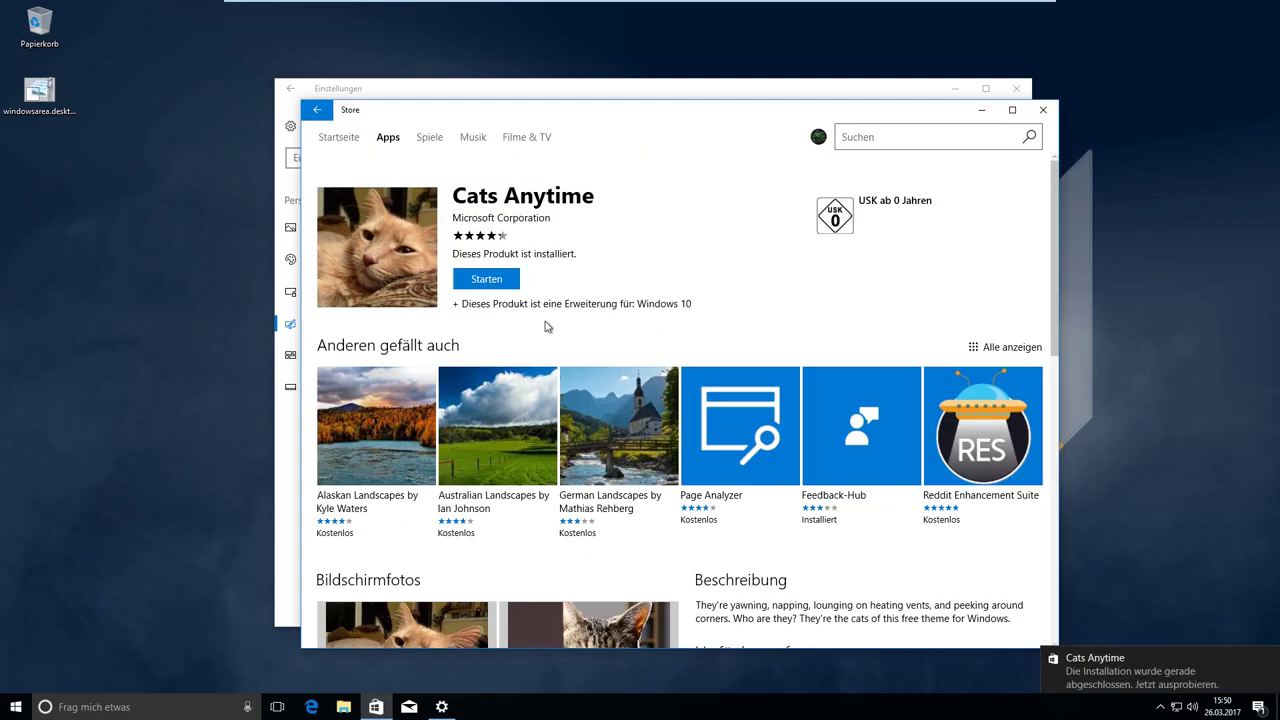
left_click(490, 287)
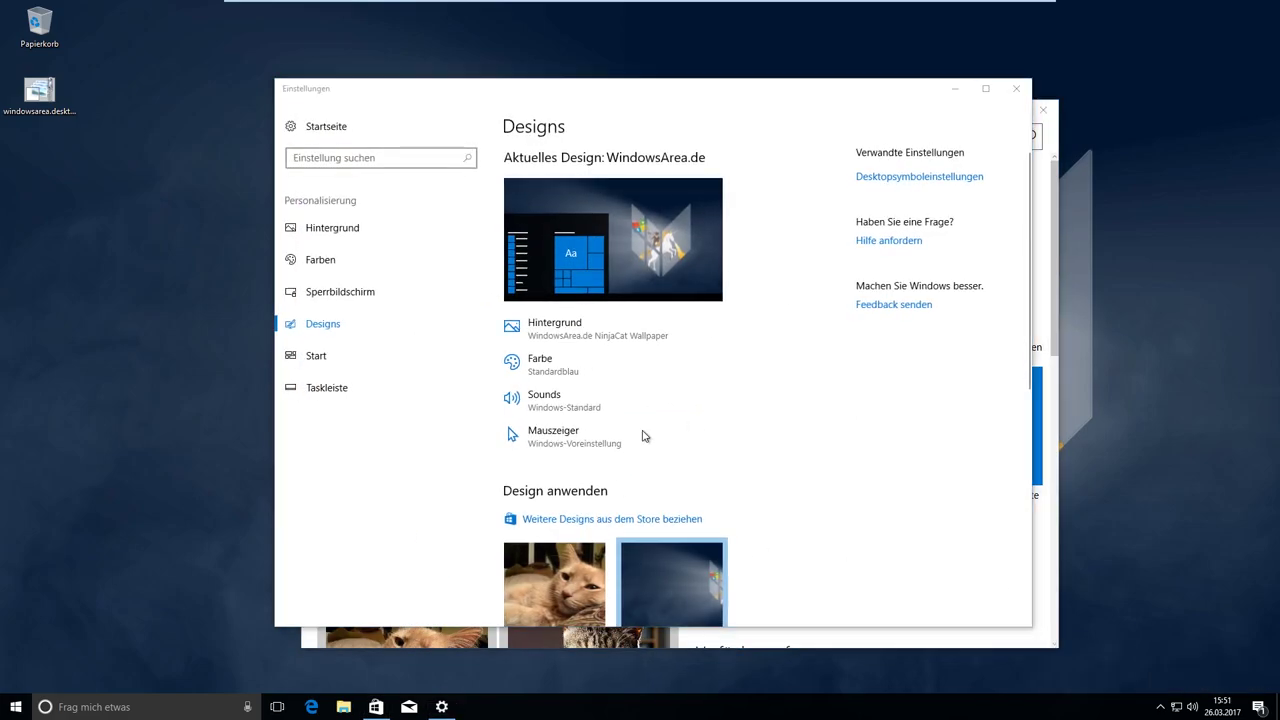
scroll(780, 451, "down", 5)
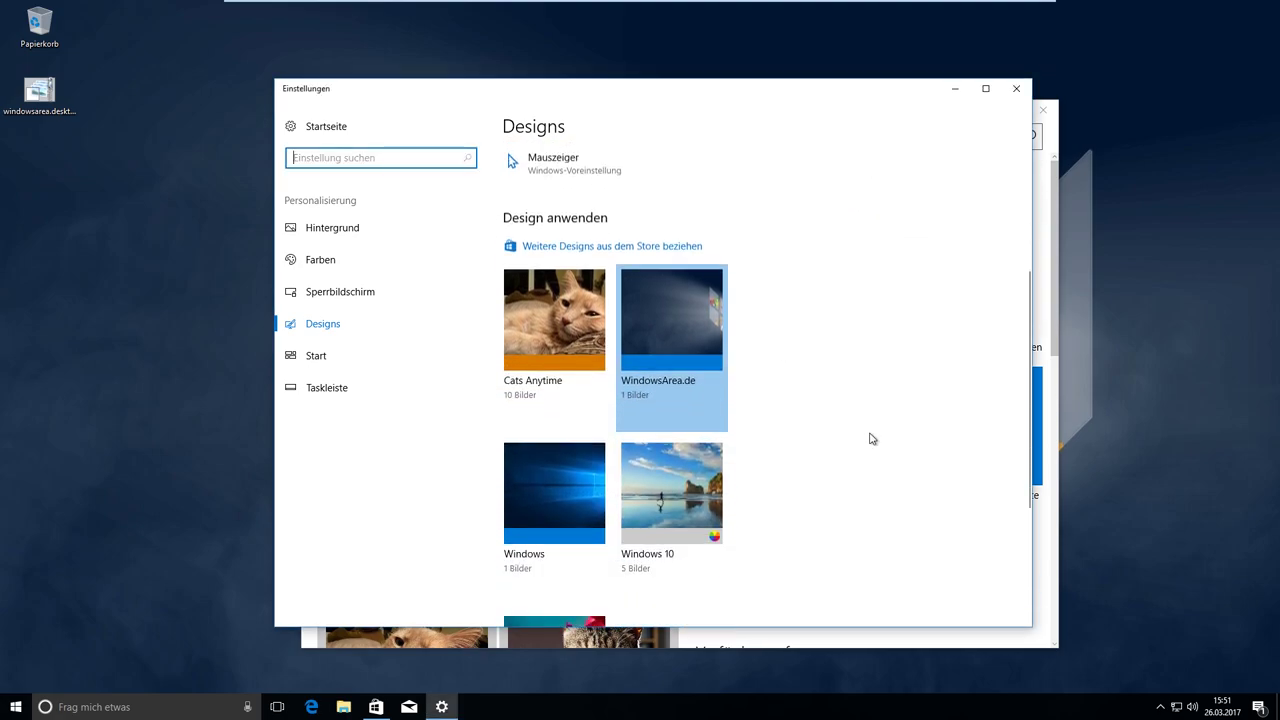
scroll(700, 452, "up", 3)
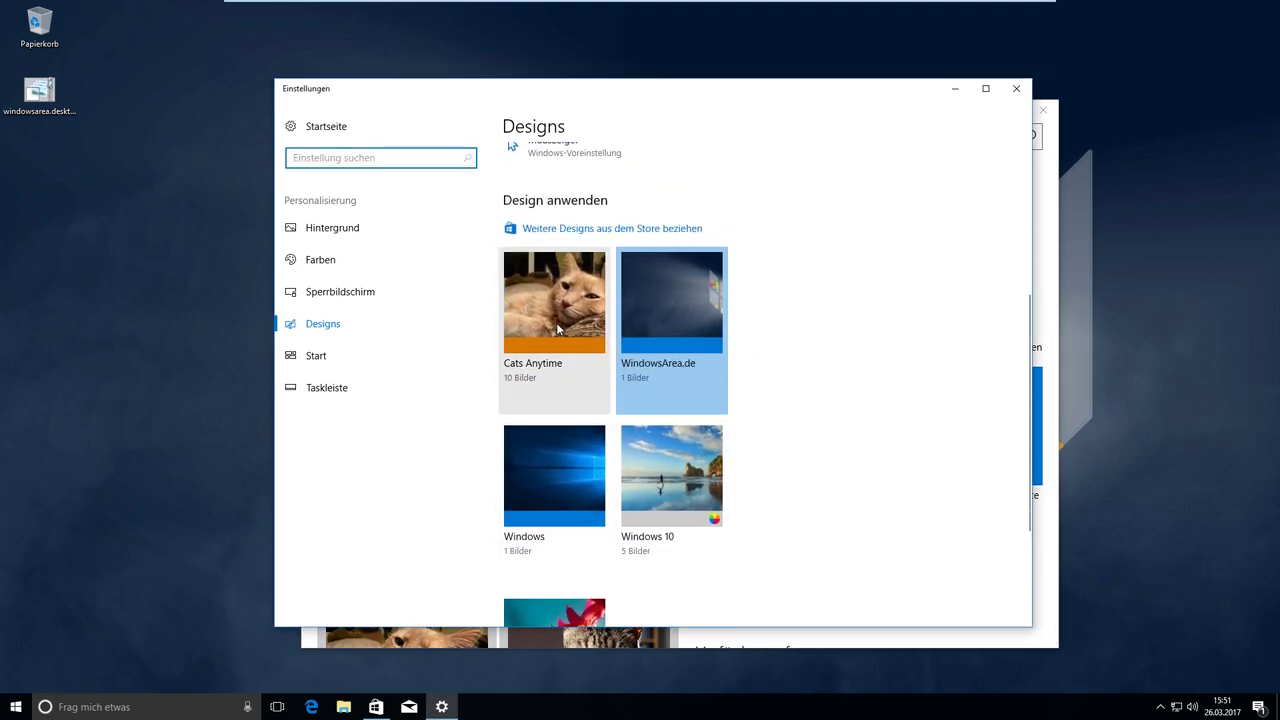
left_click(558, 330)
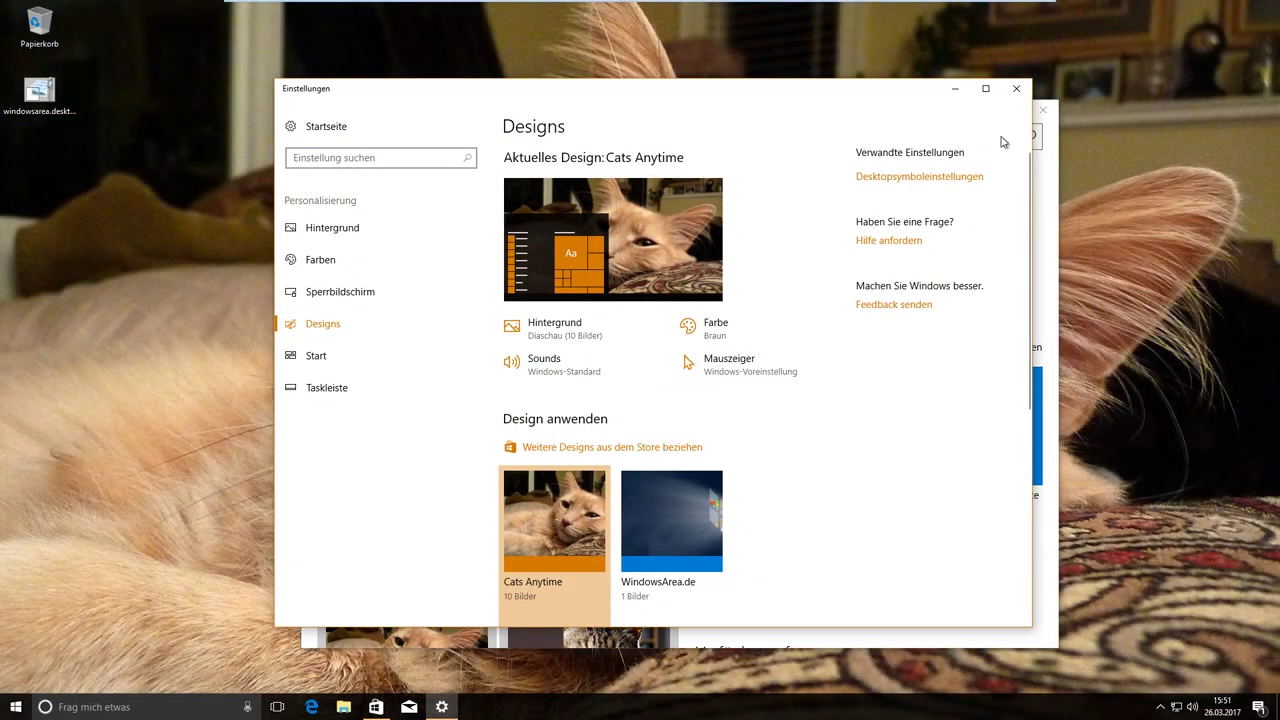
- Minimize the open windows to view the themed desktop, and bring the Einstellungen window back
left_click(955, 92)
left_click(980, 109)
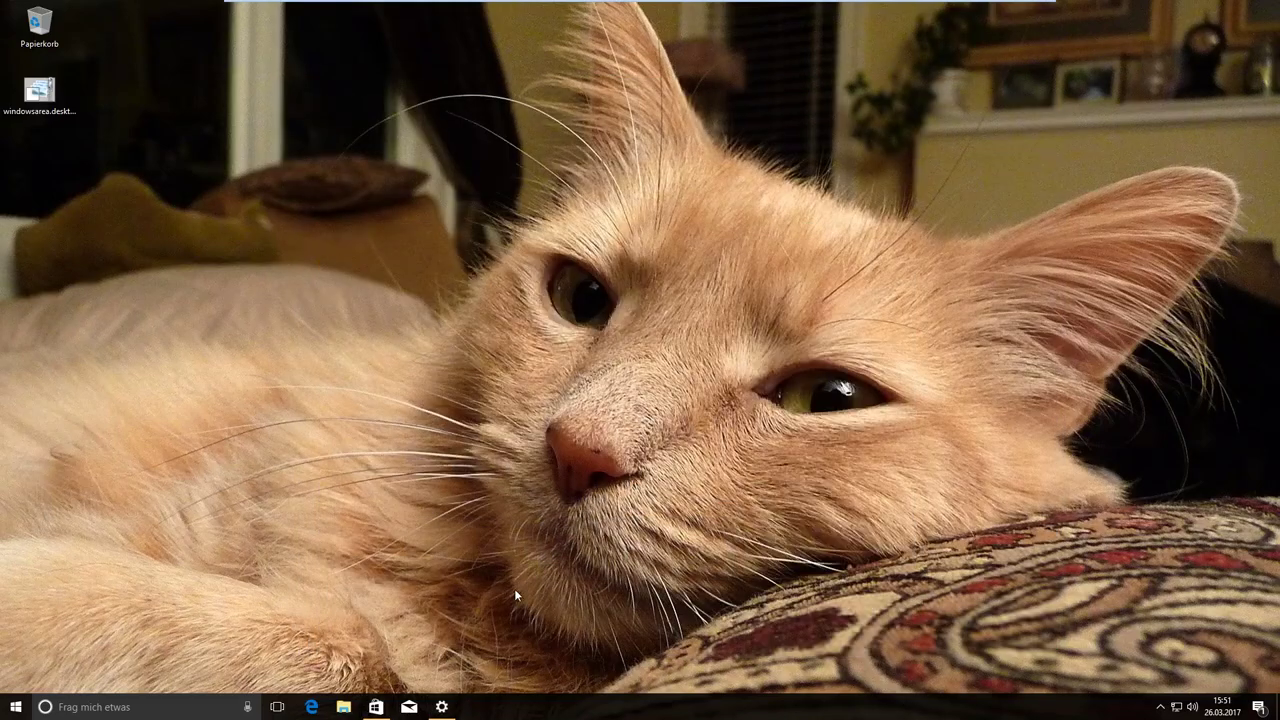
left_click(441, 707)
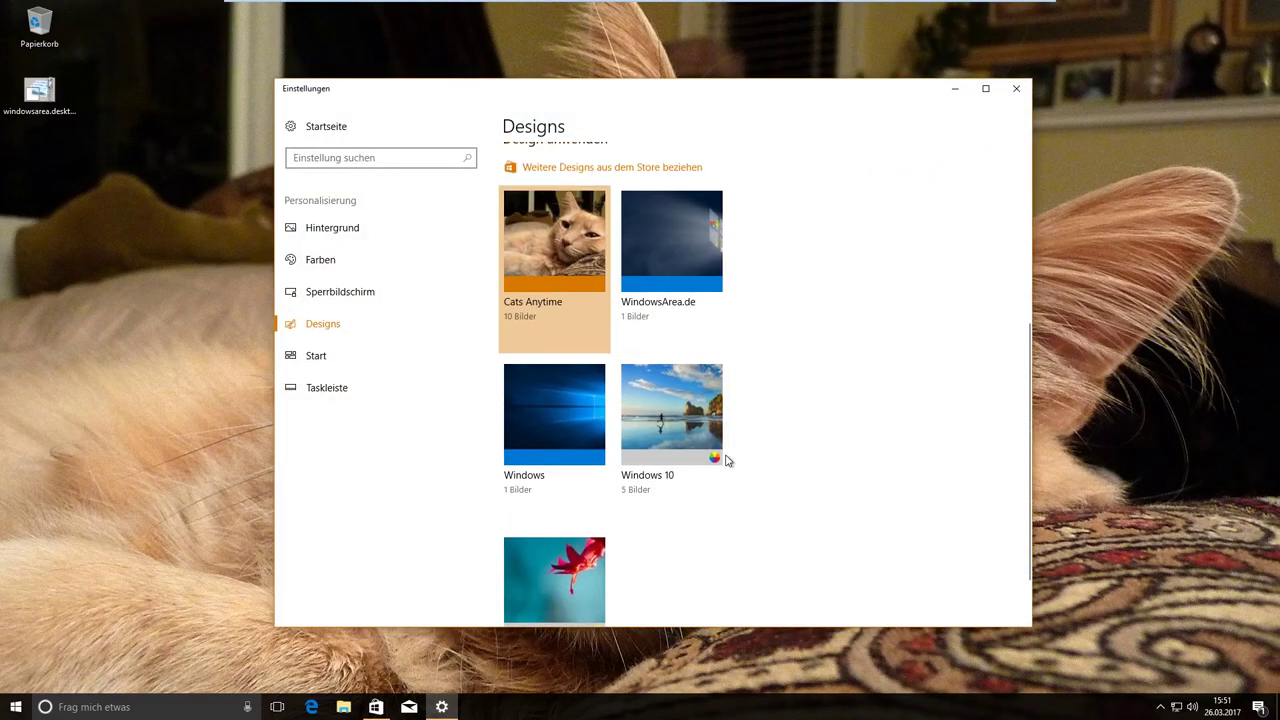
- Minimize the Einstellungen window, bring it back and open the Start page of Personalisierung
right_click(374, 704)
left_click(640, 400)
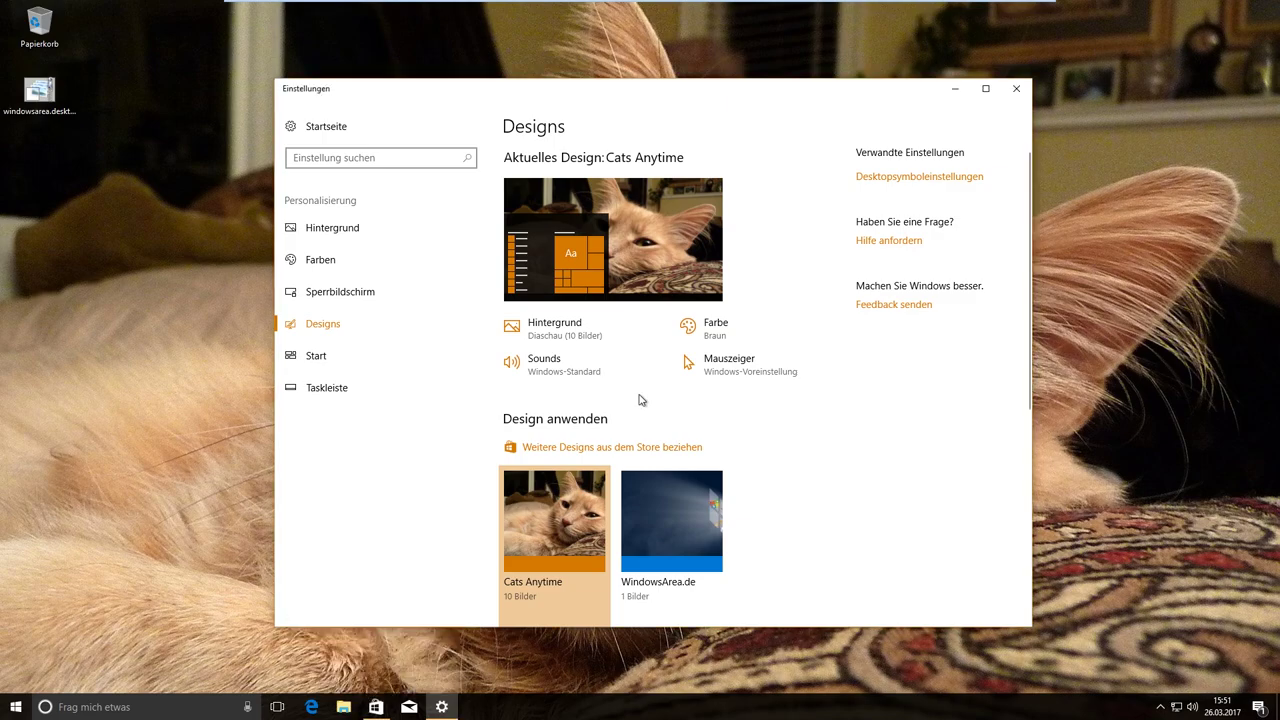
left_click(954, 89)
left_click(445, 706)
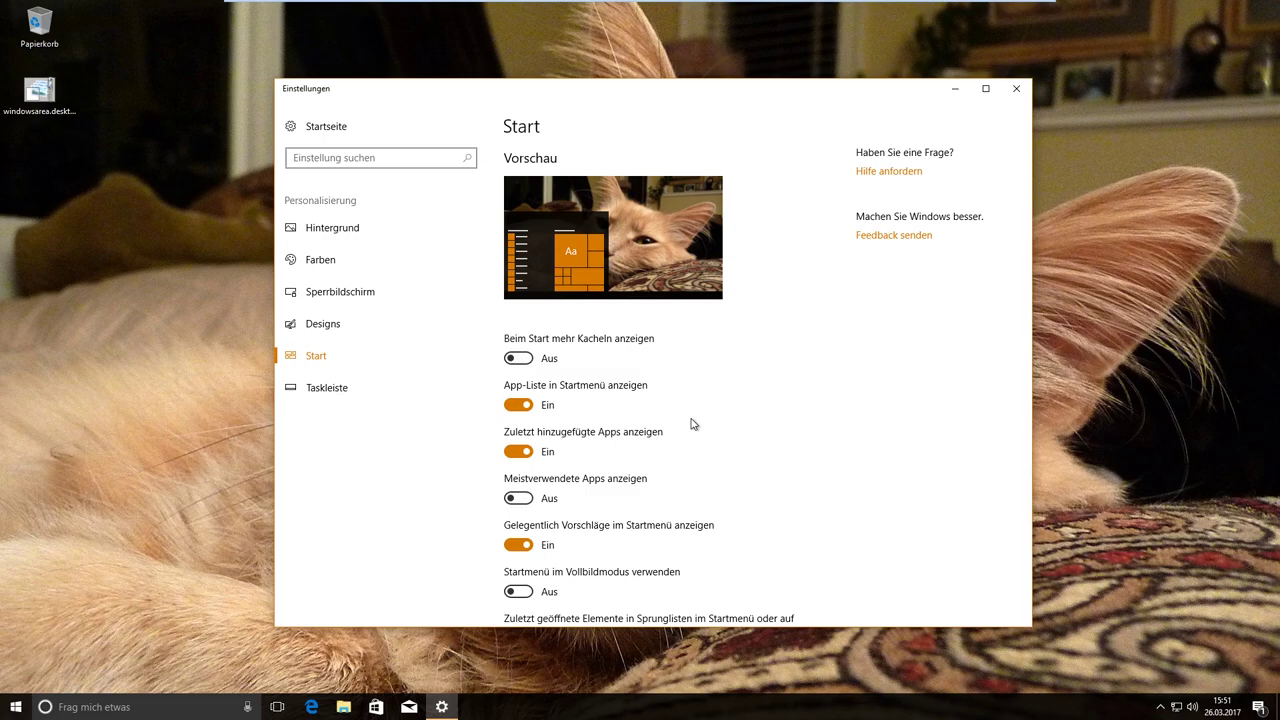
- Look through the app list in the Start menu, close the menu and switch off App-Liste in Startmenü anzeigen
left_click(18, 707)
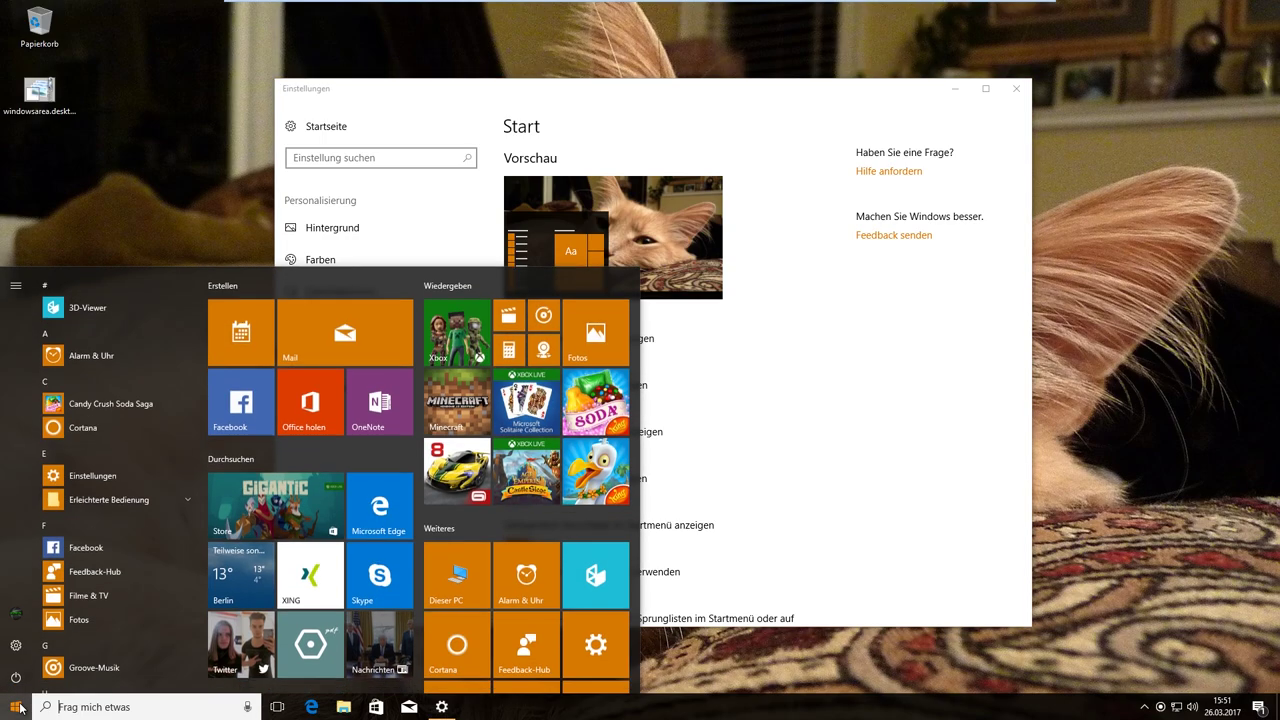
scroll(140, 541, "down", 10)
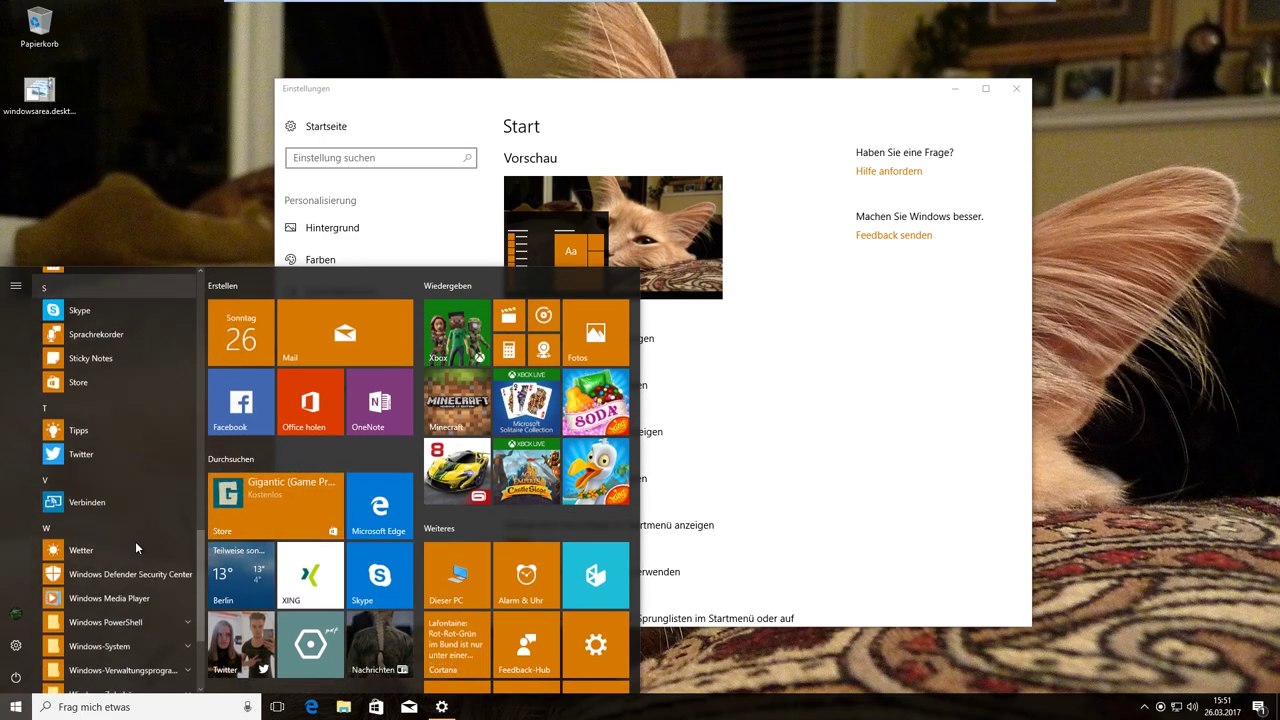
scroll(135, 541, "up", 4)
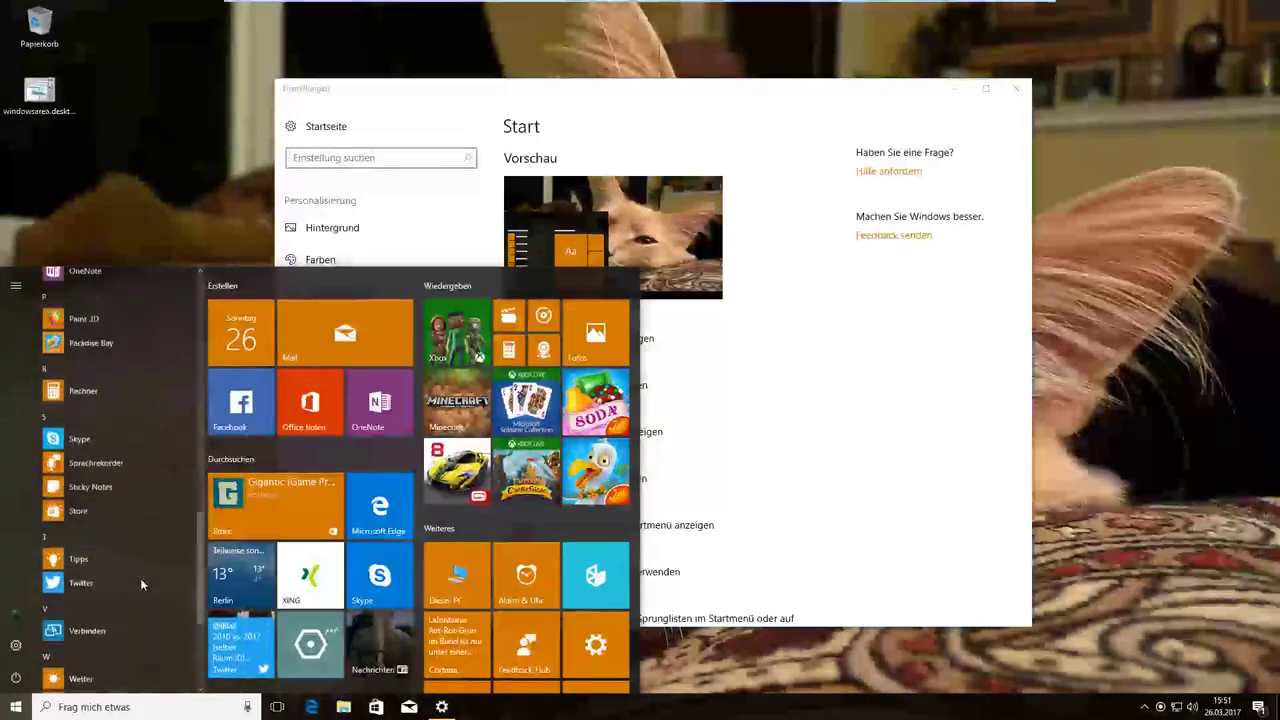
scroll(140, 577, "up", 6)
left_click(862, 518)
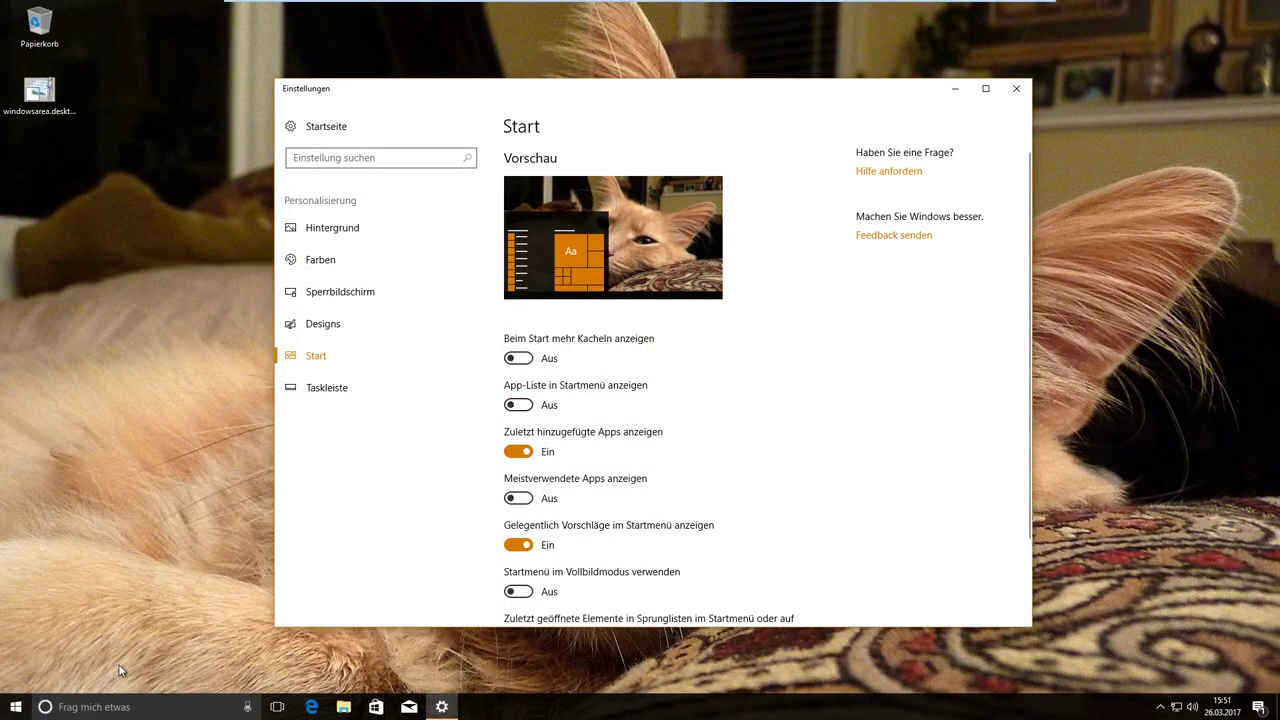
- Open the Start menu without the permanent app list, and compare its pinned tiles view with the list of all apps
left_click(16, 706)
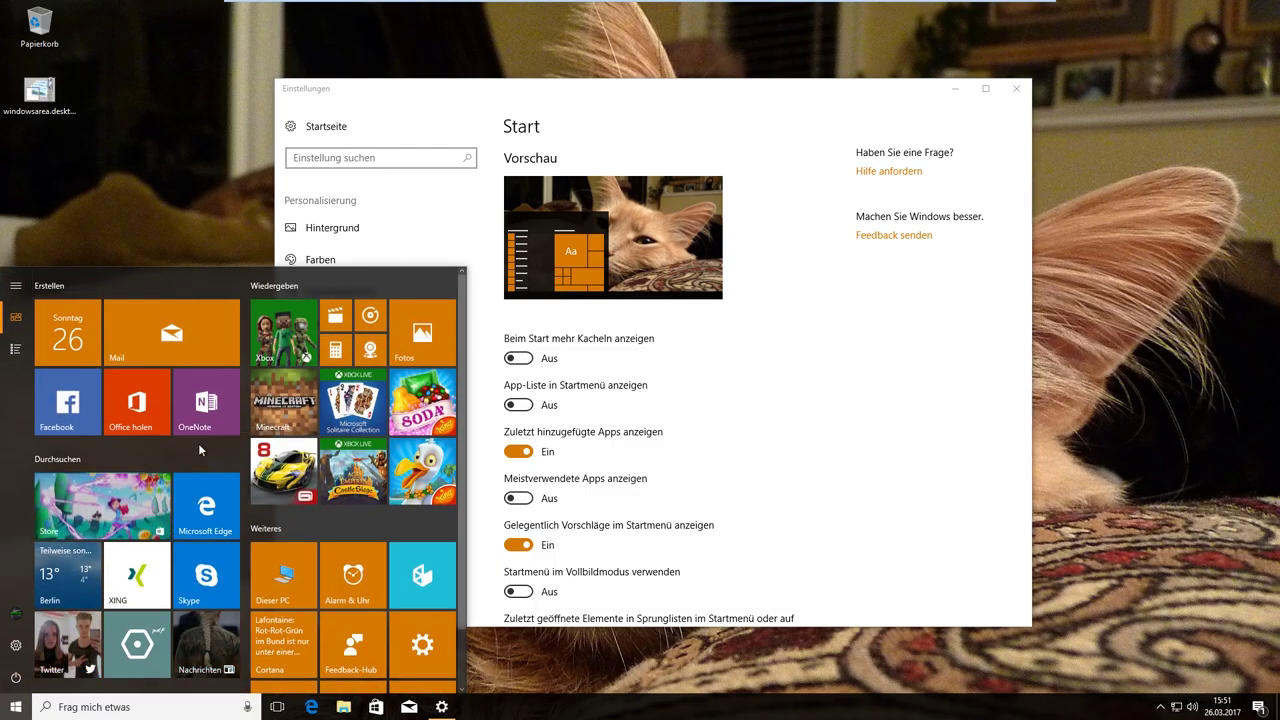
scroll(198, 450, "down", 1)
scroll(198, 450, "up", 1)
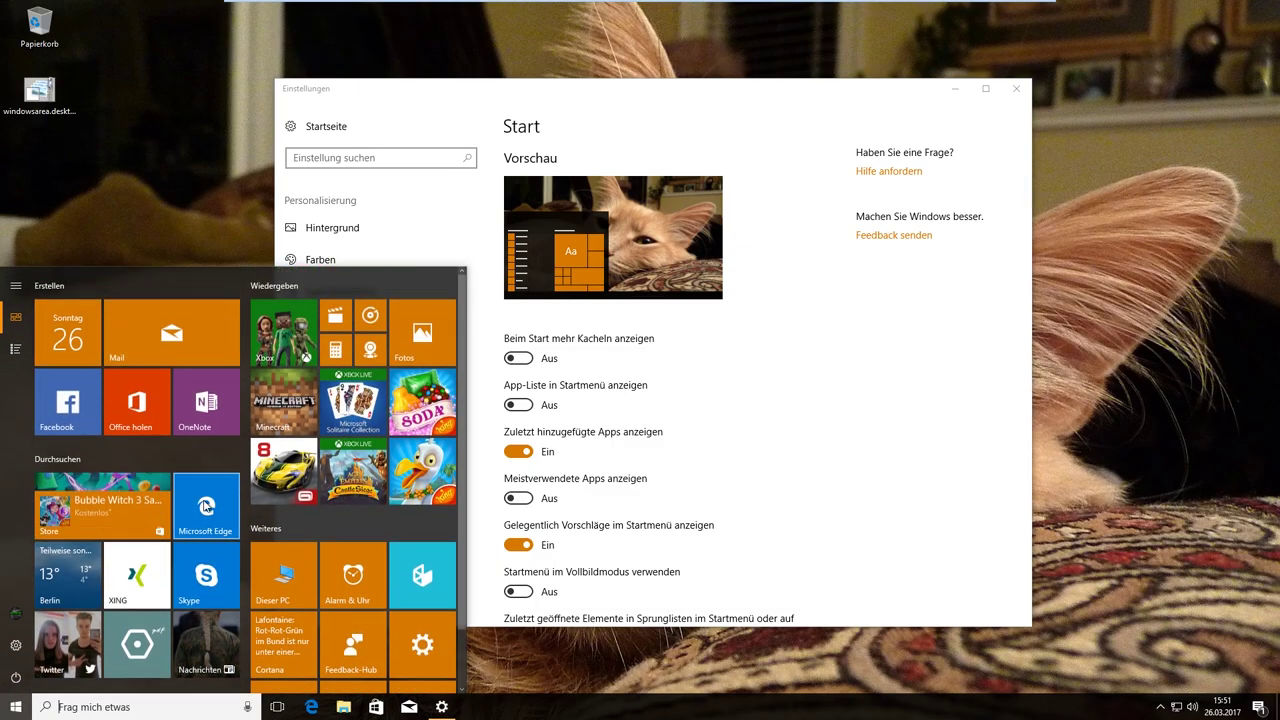
left_click(8, 355)
scroll(158, 464, "down", 15)
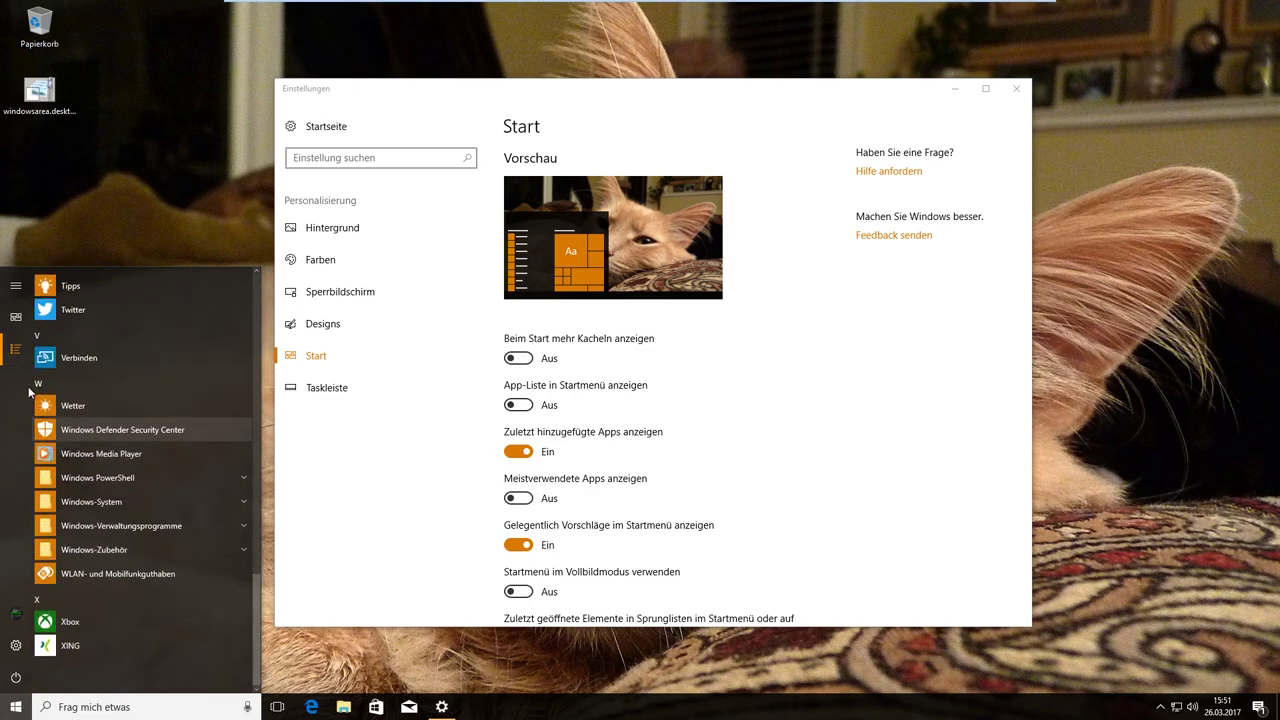
left_click(8, 318)
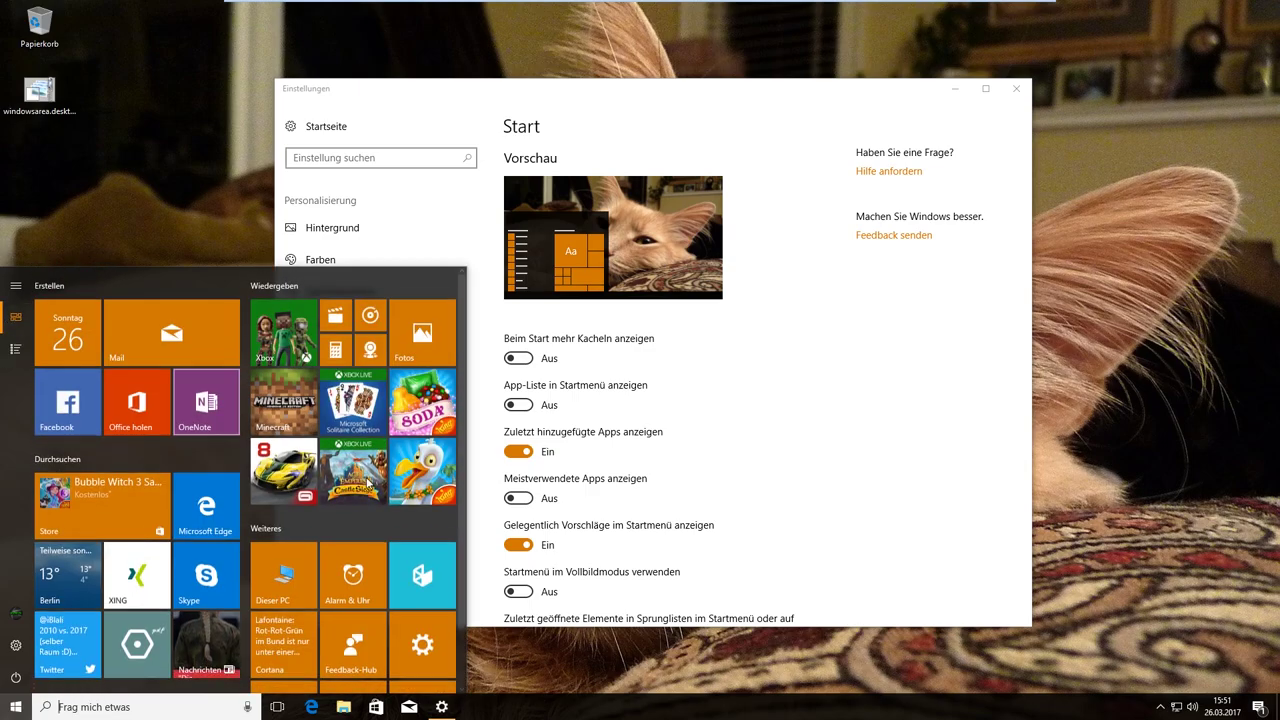
scroll(243, 437, "down", 1)
scroll(243, 437, "up", 1)
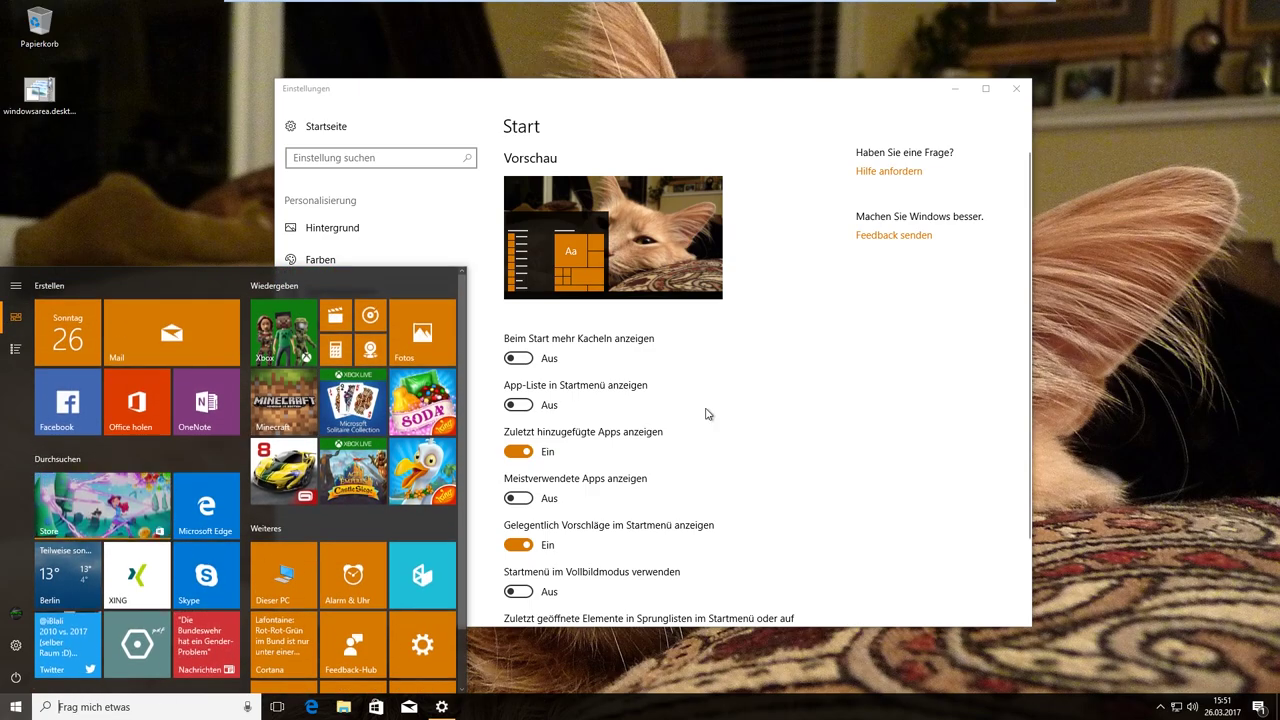
- Try a search for "dsad" from the Start menu, cancel it, and browse the all-apps list once more before closing the menu
type("dsad")
key("Escape")
key("super")
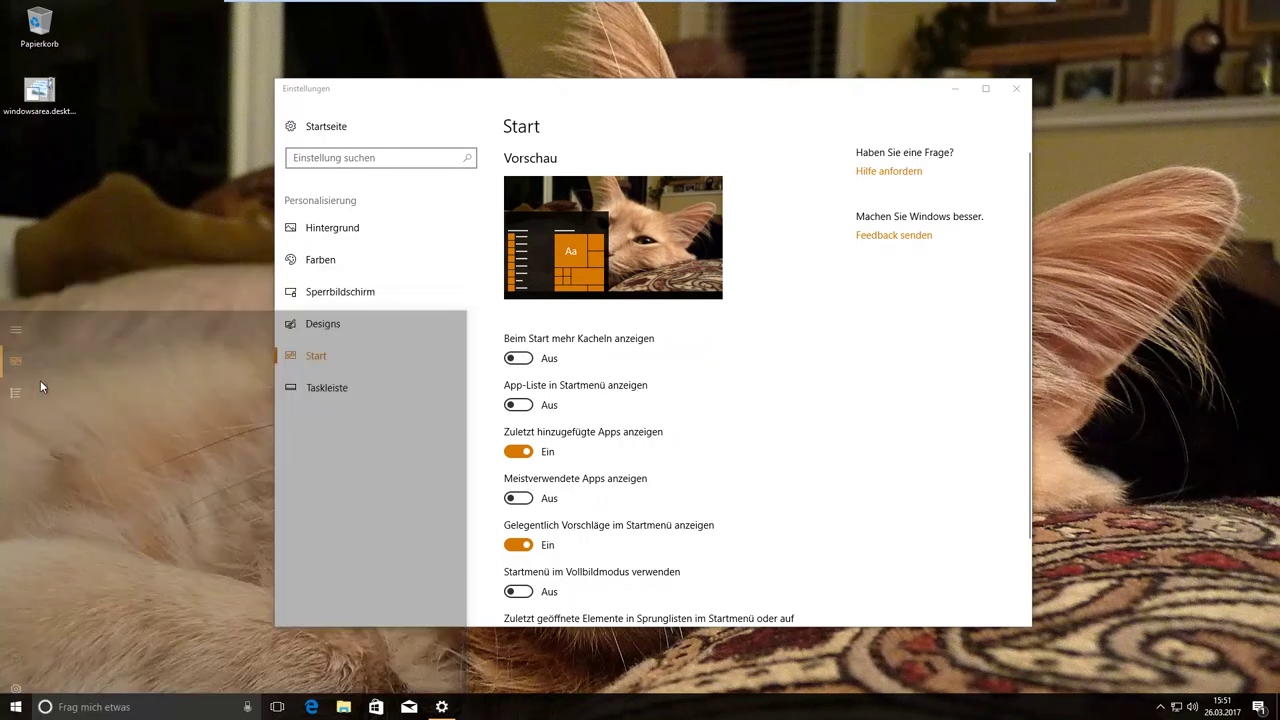
left_click(15, 349)
scroll(152, 598, "down", 5)
scroll(144, 598, "down", 8)
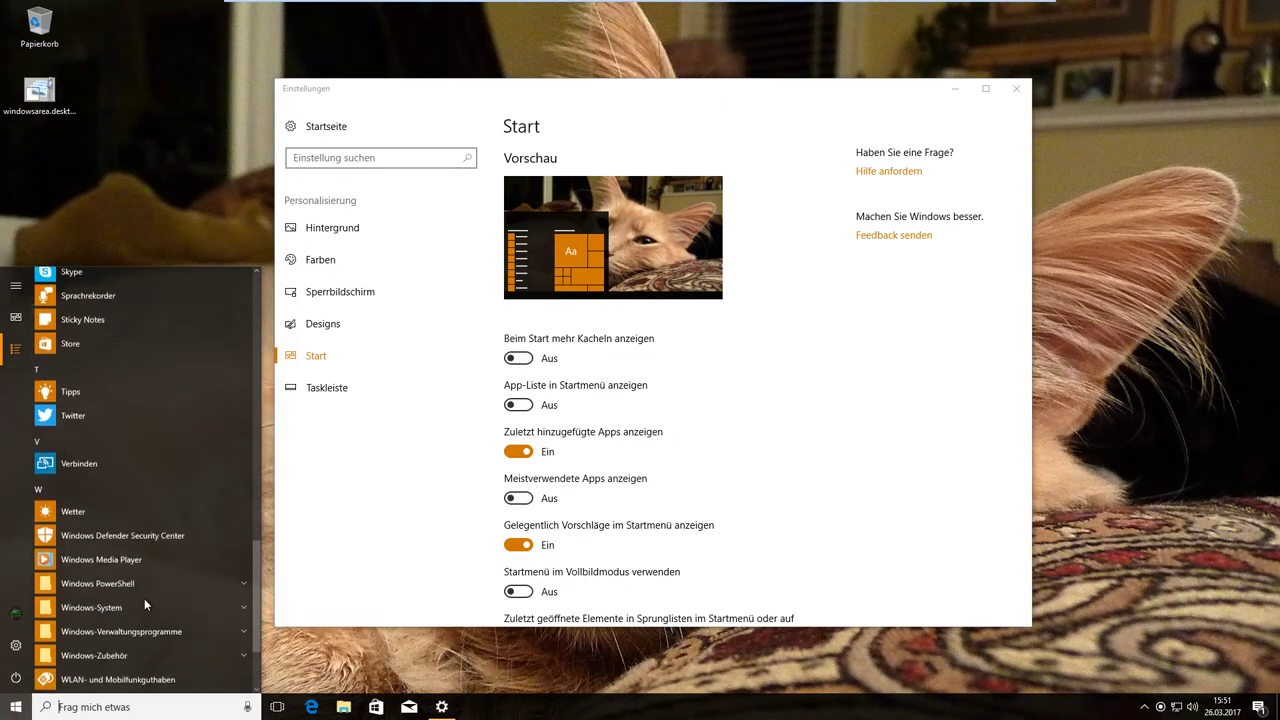
left_click(870, 478)
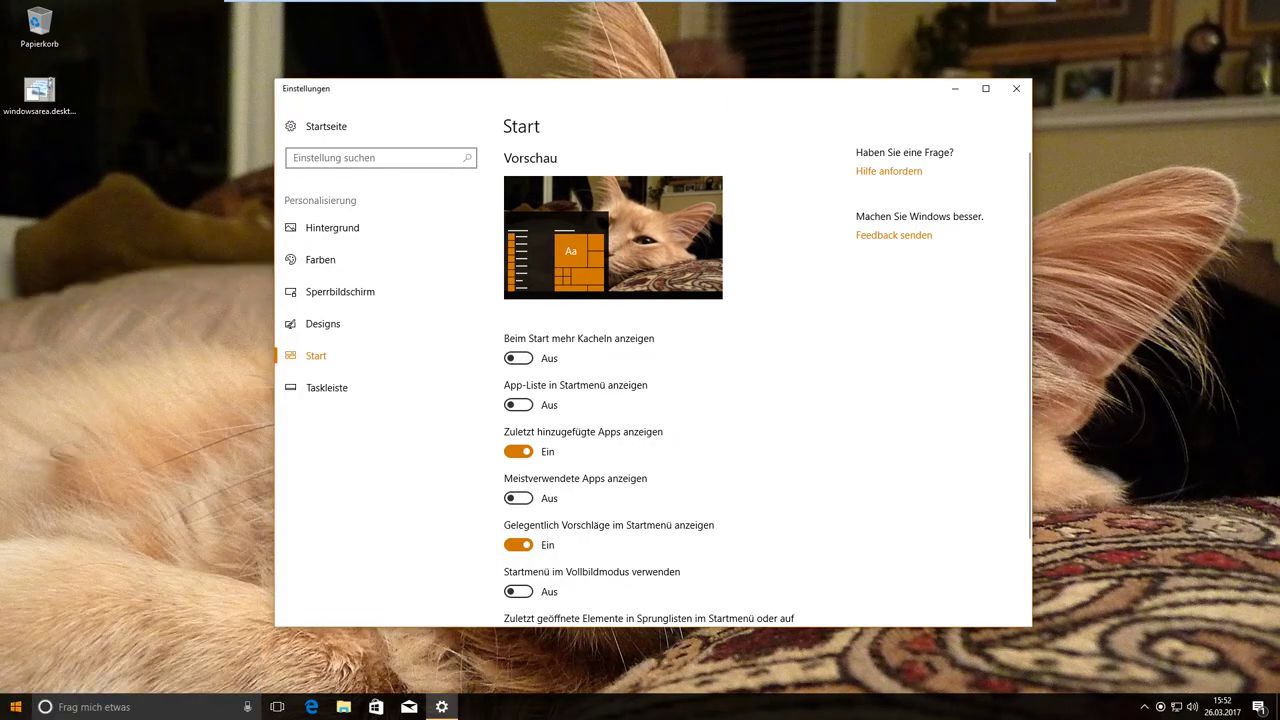
- Combine the Dieser PC, Alarm & Uhr, 3D-Viewer, Task-Manager and Eingabeaufforderung tiles into one folder in the Weiteres group of the Start menu
left_click(15, 707)
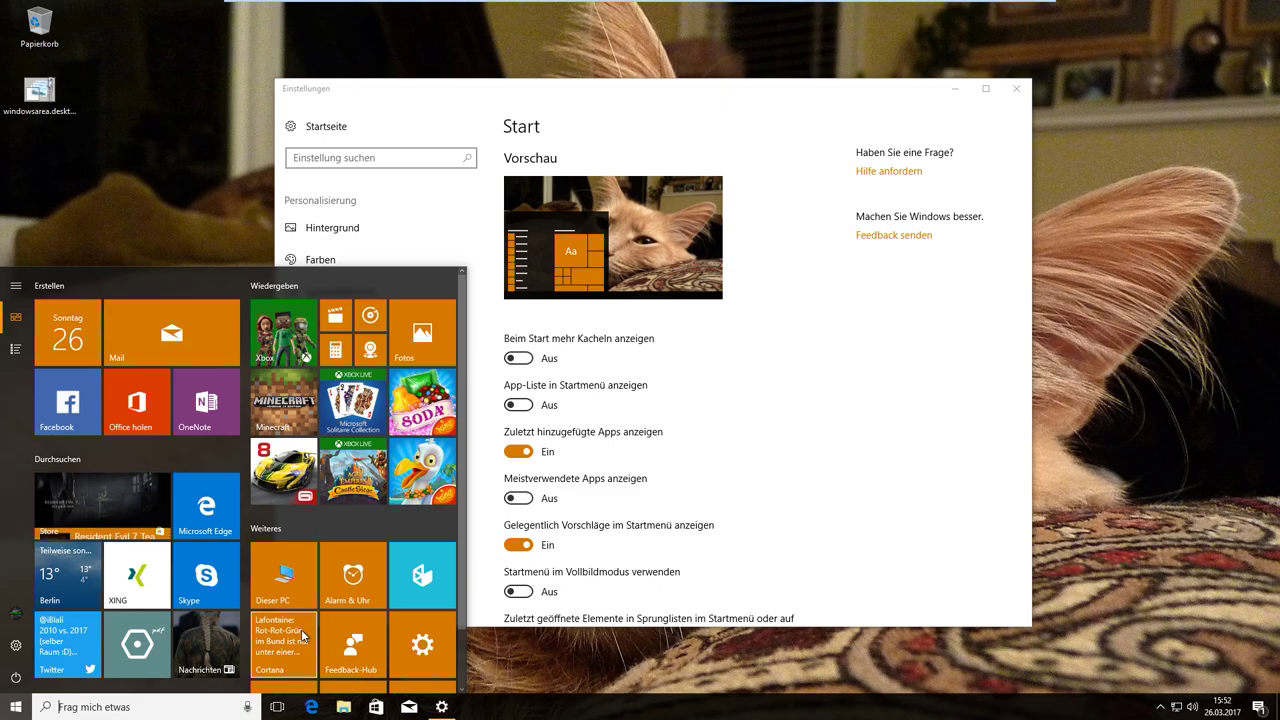
scroll(343, 604, "down", 1)
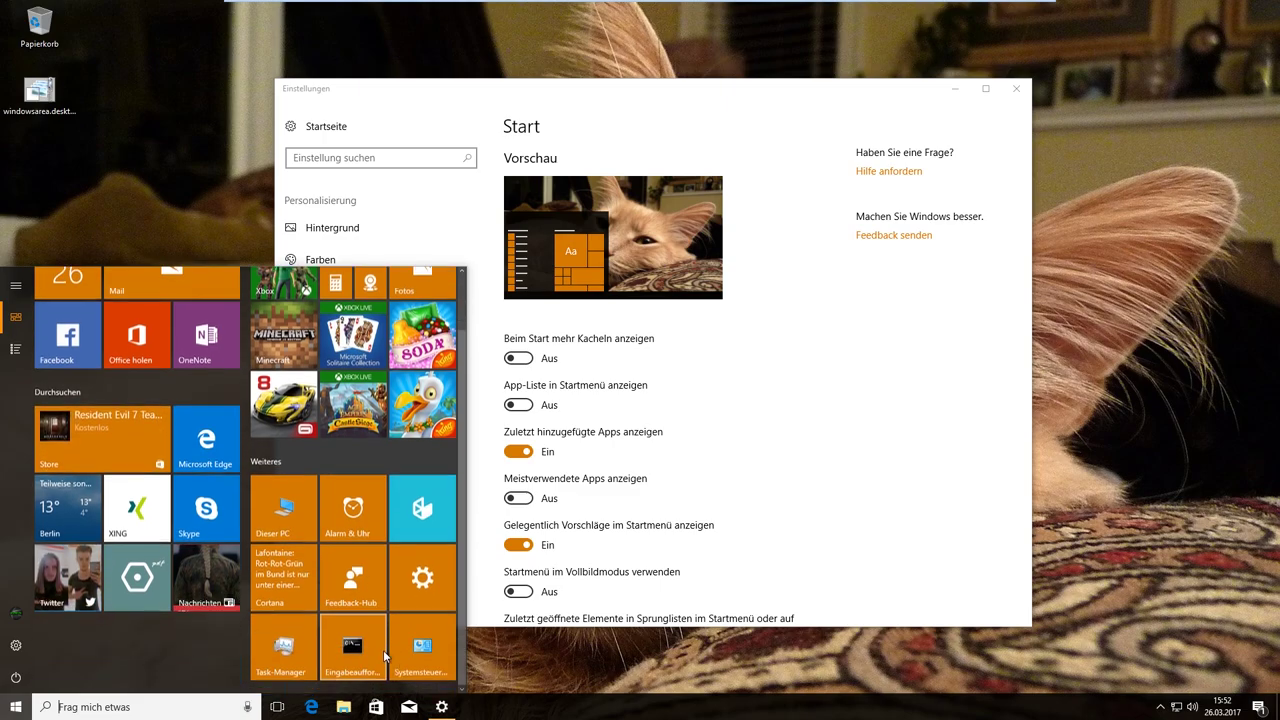
left_click_drag(343, 531, 346, 501)
mouse_move(272, 514)
left_mouse_down()
mouse_move(266, 496)
mouse_move(271, 512)
left_mouse_up()
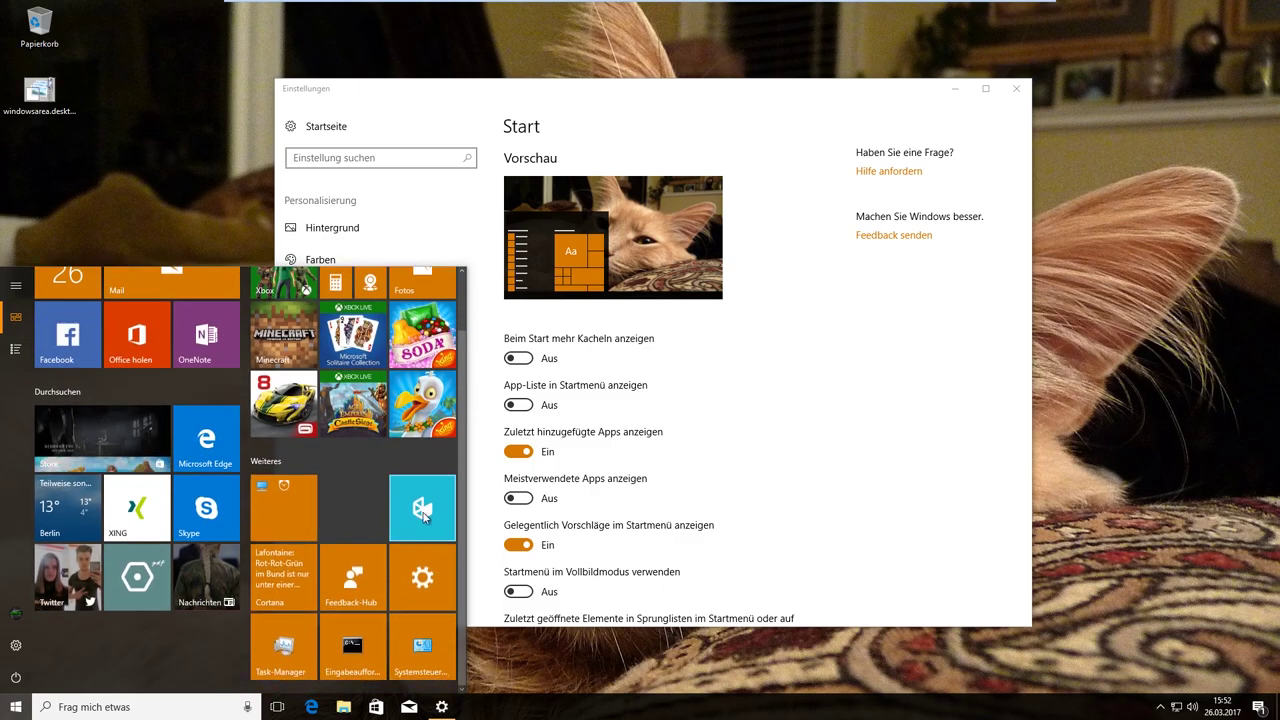
left_click_drag(420, 508, 281, 515)
left_click_drag(284, 645, 282, 410)
left_click_drag(350, 575, 281, 505)
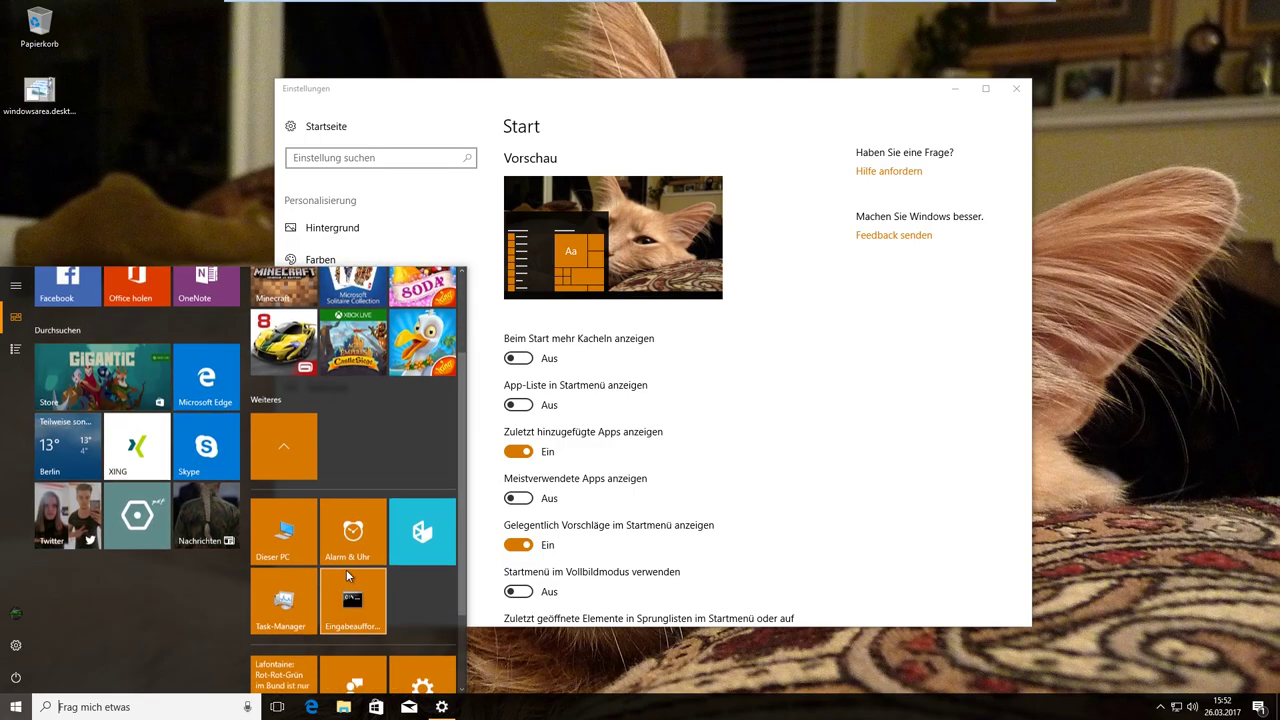
- Resize the tile folder in the Weiteres group to Groß, and set it back to Mittel
right_click(276, 447)
mouse_move(348, 468)
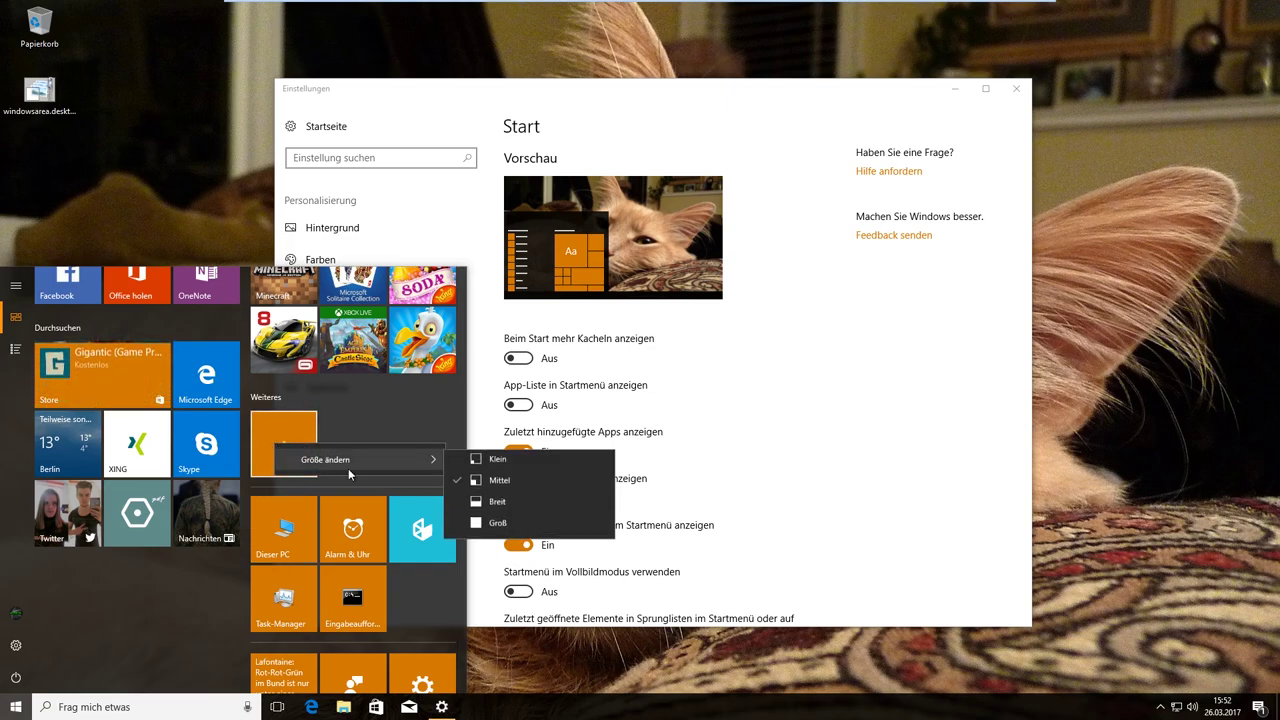
left_click(540, 520)
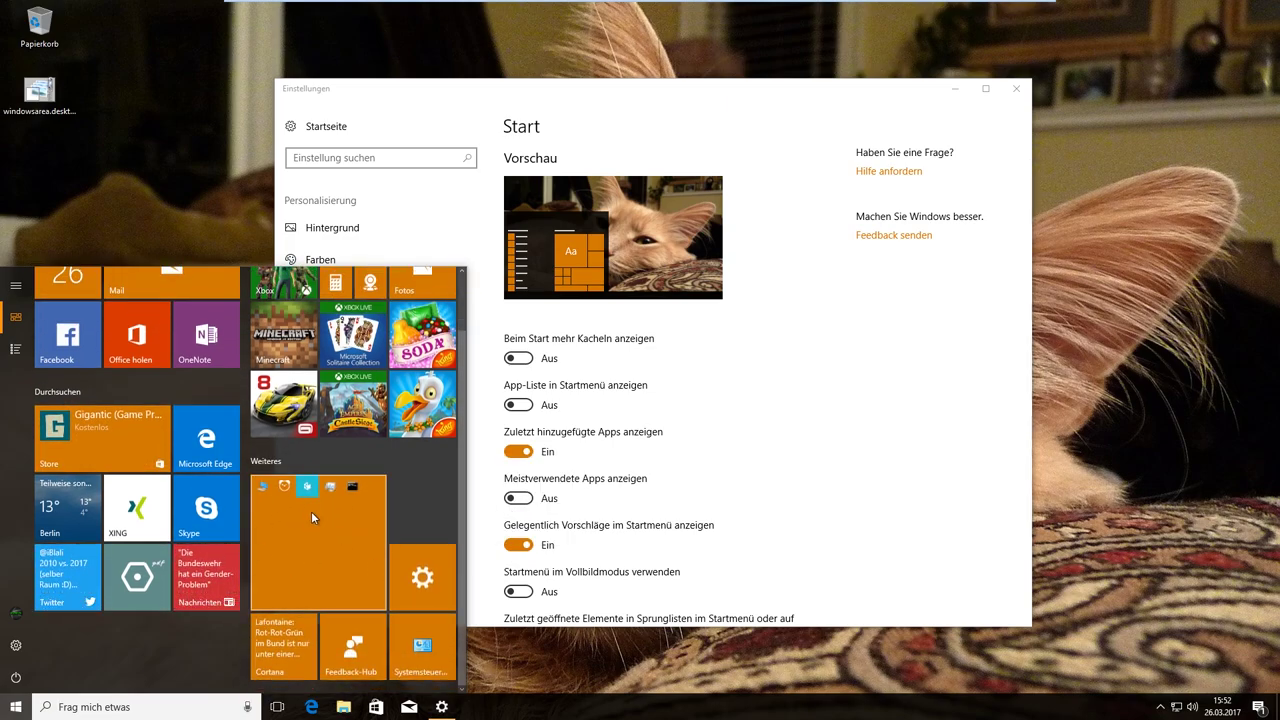
right_click(311, 517)
mouse_move(343, 517)
left_click(543, 552)
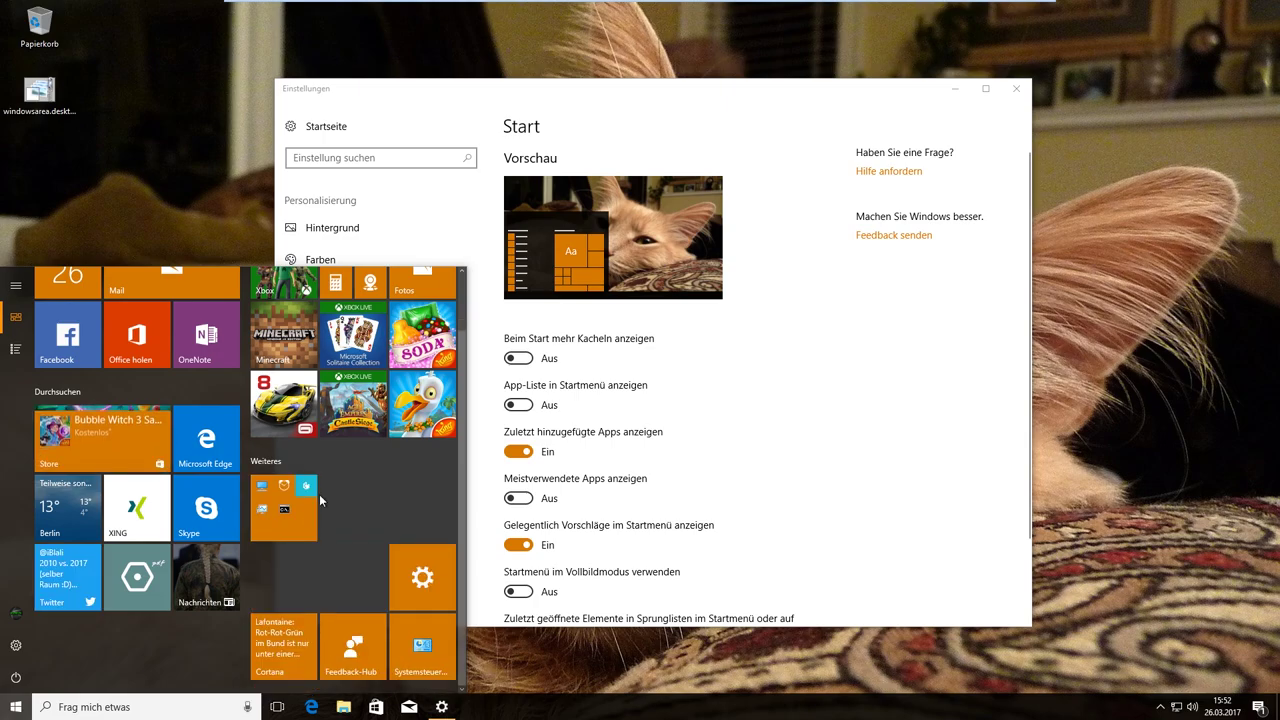
- Toggle the tile folder's expanded view, close the Start menu and look over the Start settings page
left_click(285, 495)
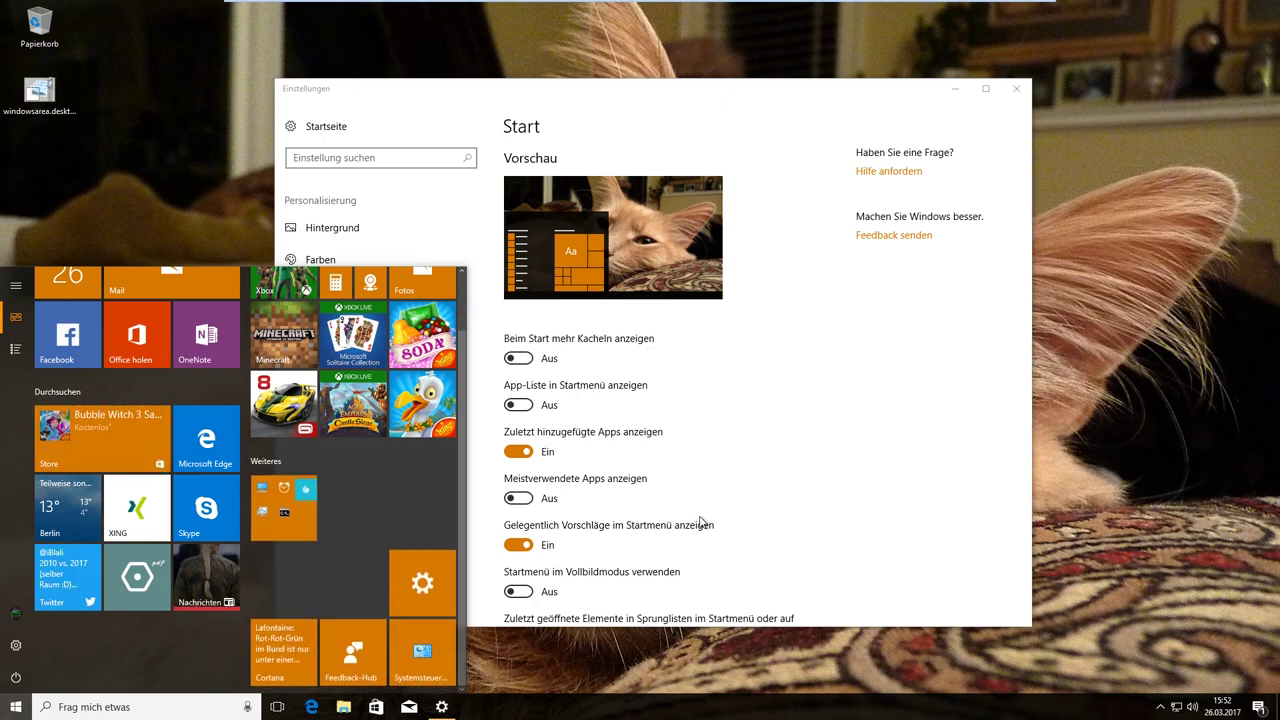
left_click(806, 516)
scroll(601, 528, "down", 2)
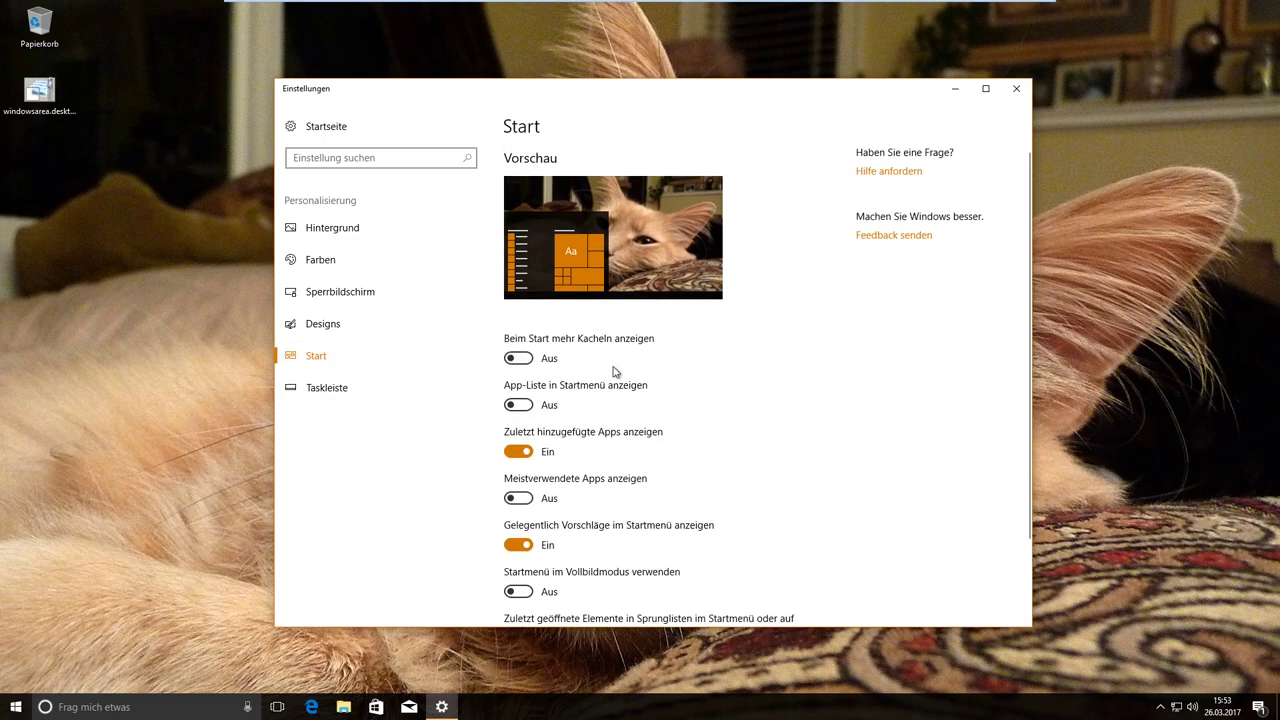
- Go to the System settings, review the Bildschirm page and open Einstellungen für Nachtmodus
left_click(302, 131)
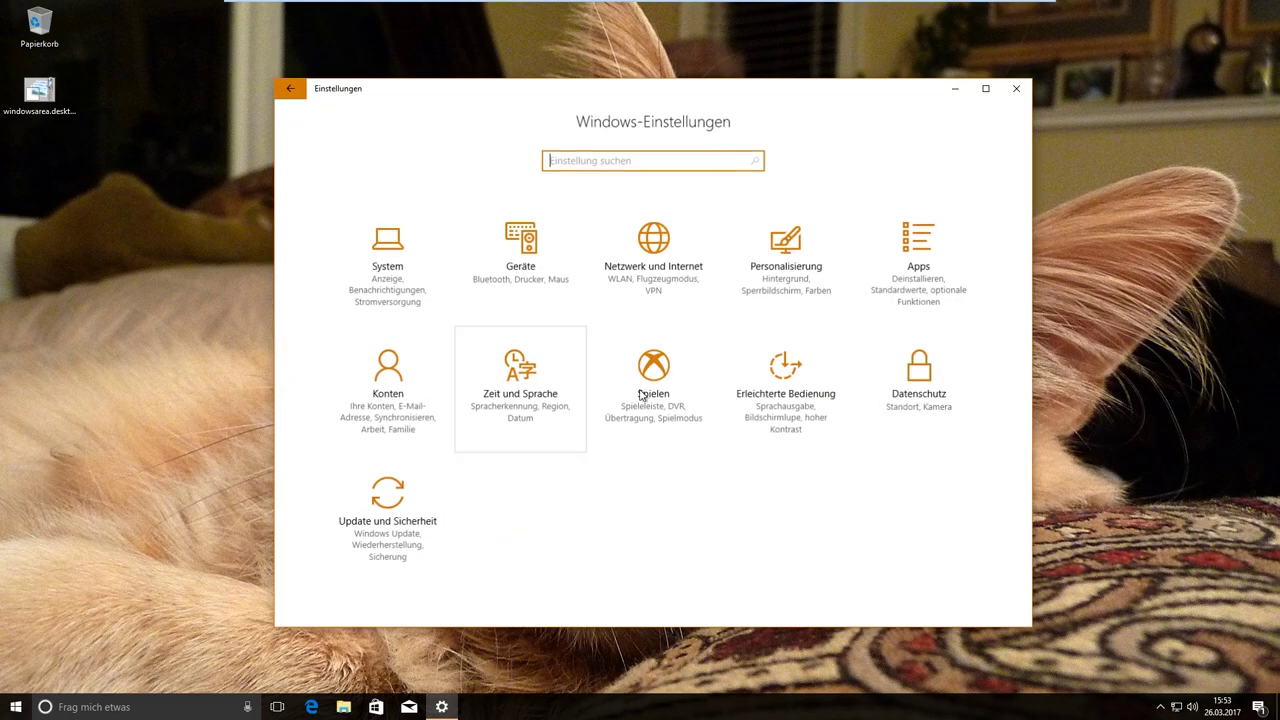
left_click(354, 268)
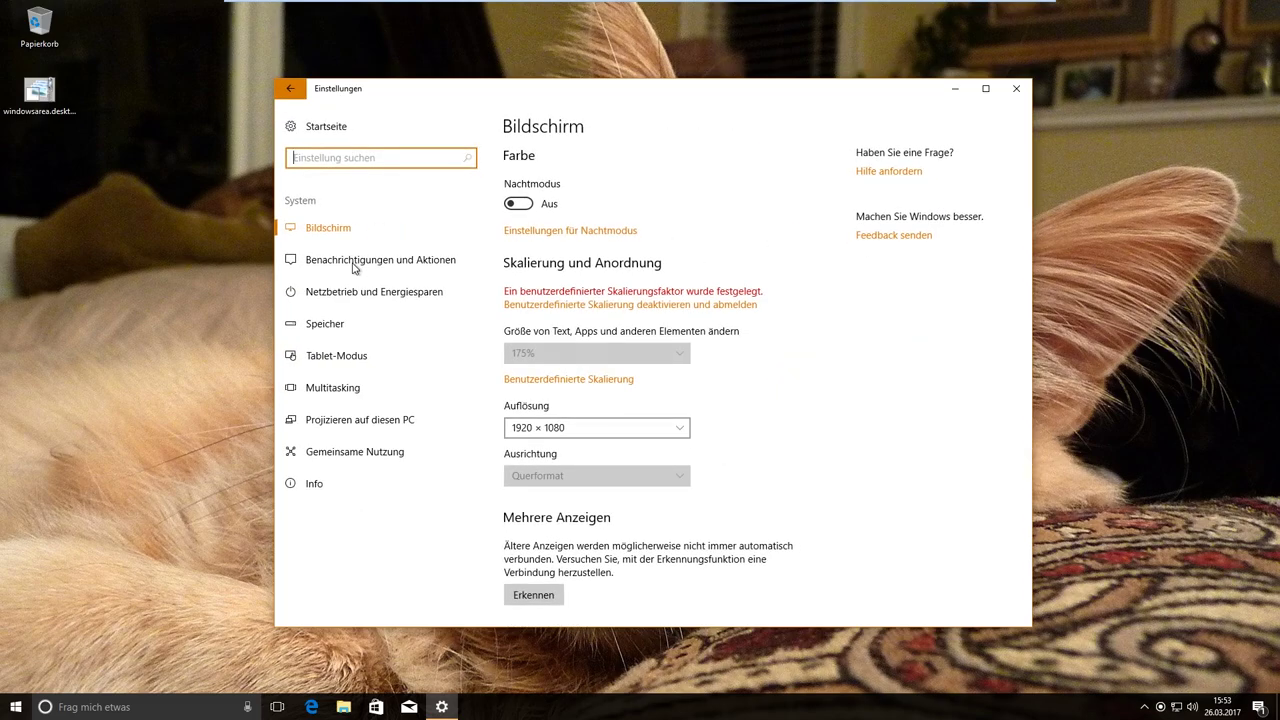
scroll(786, 391, "down", 1)
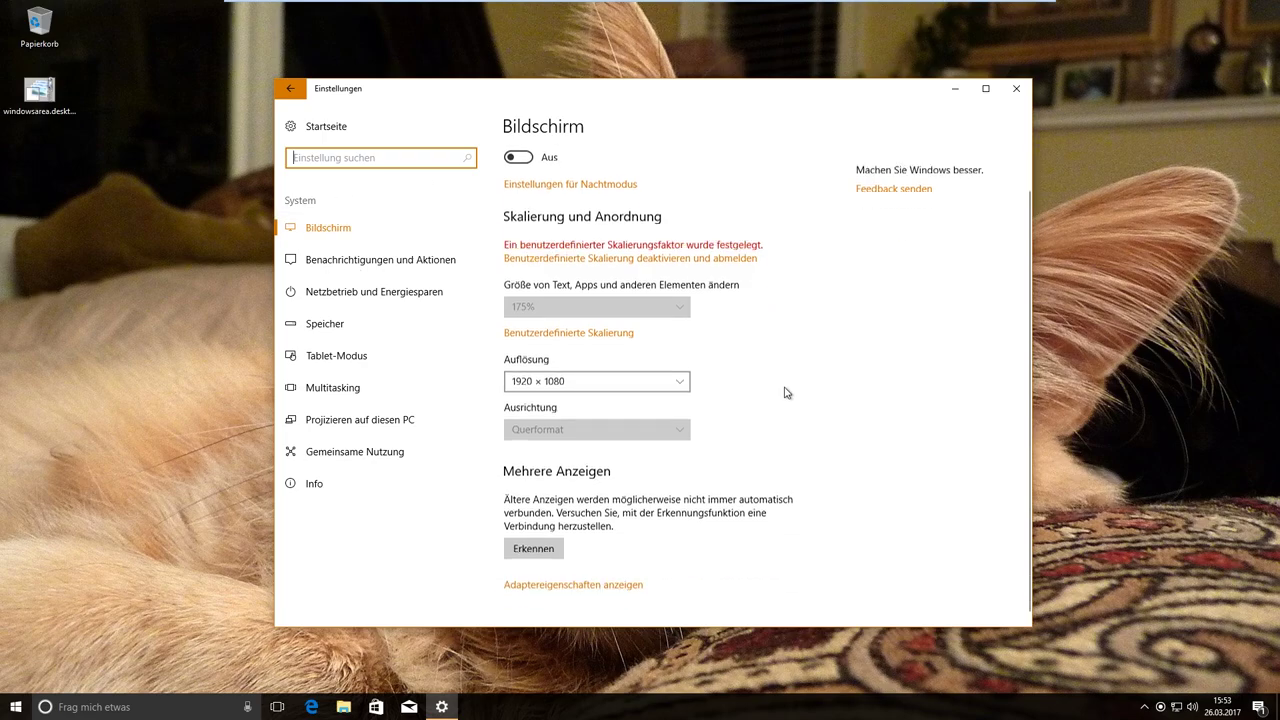
scroll(786, 391, "up", 1)
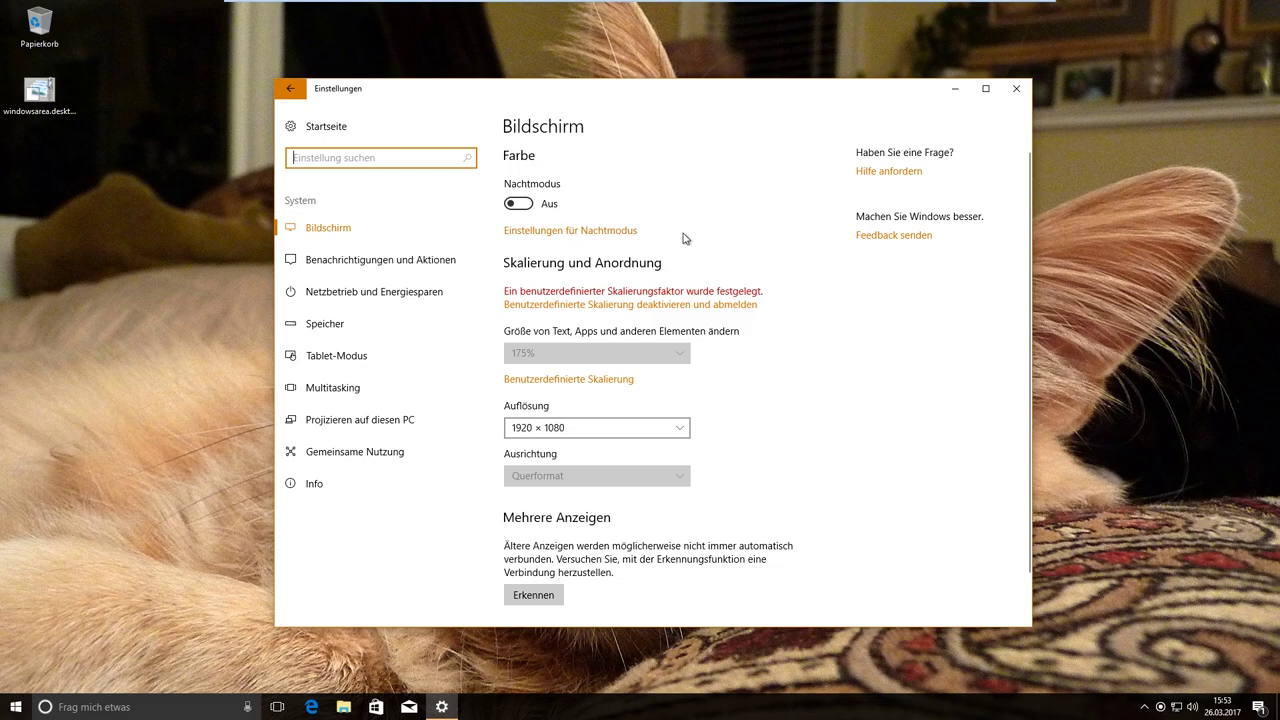
left_click(611, 232)
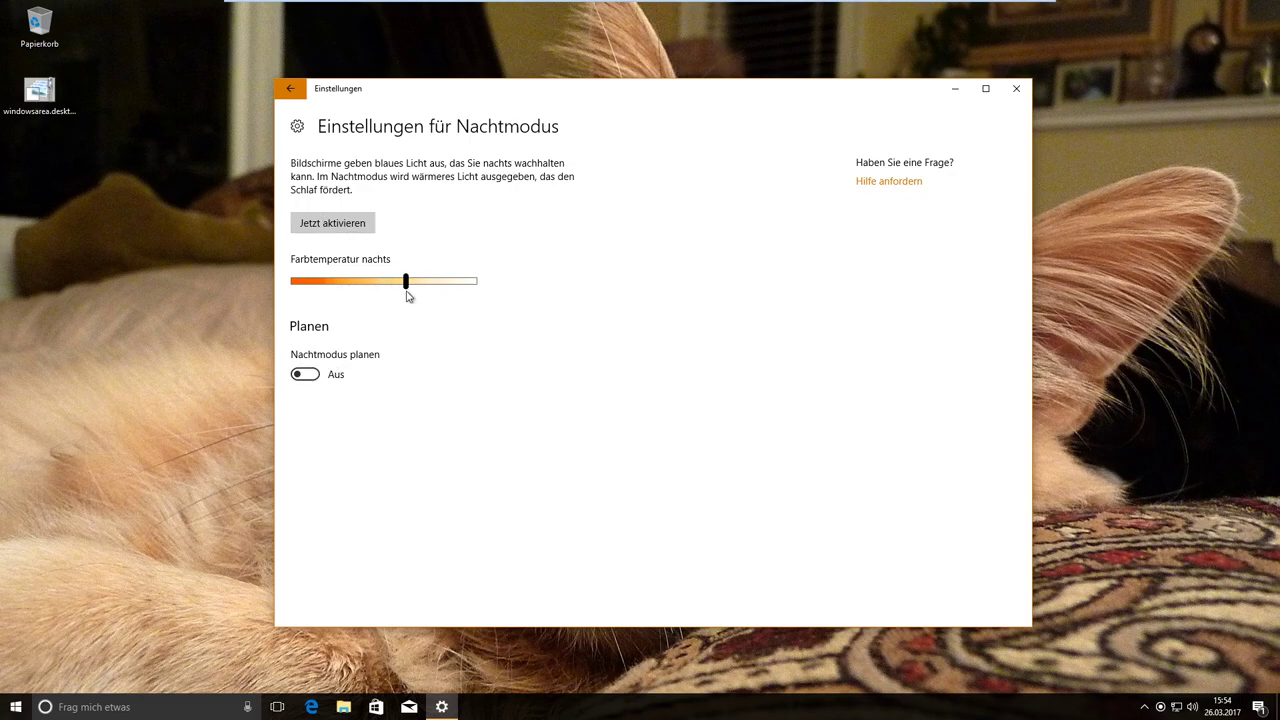
- Switch on Nachtmodus planen, try Stunden festlegen and Sonnenuntergang bis Sonnenaufgang, and switch the scheduling off again
left_click(352, 378)
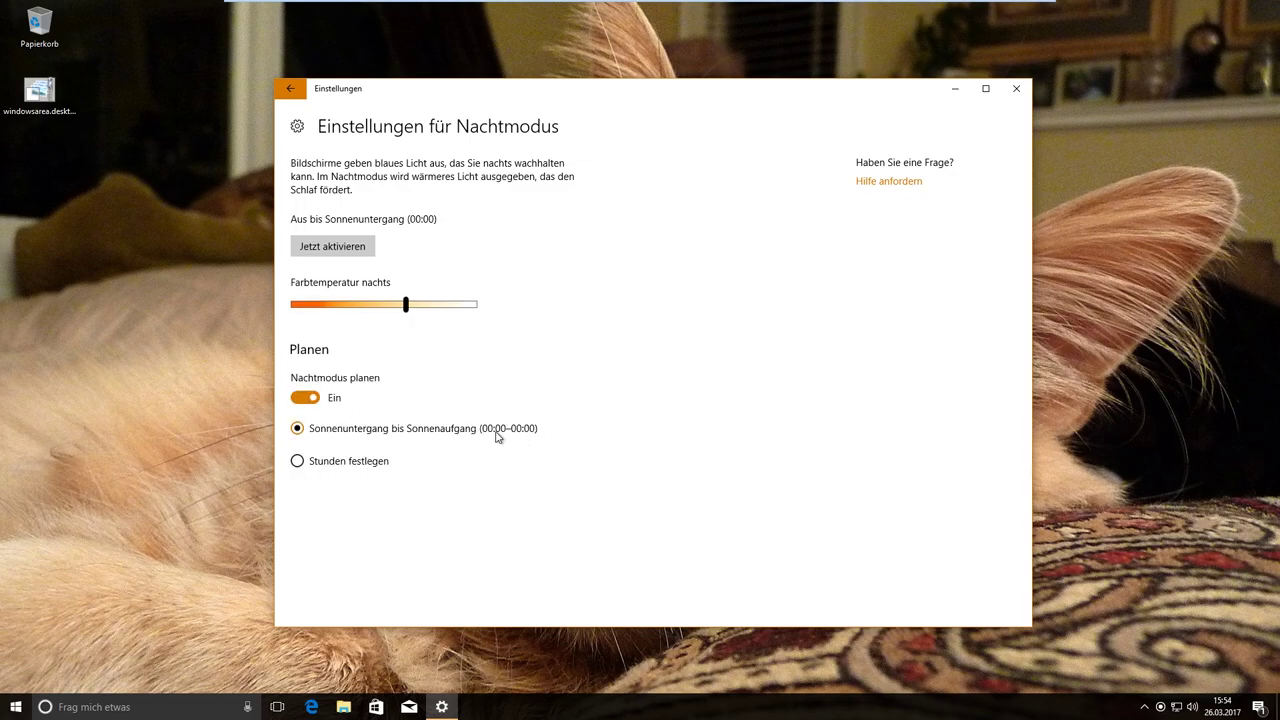
left_click(378, 462)
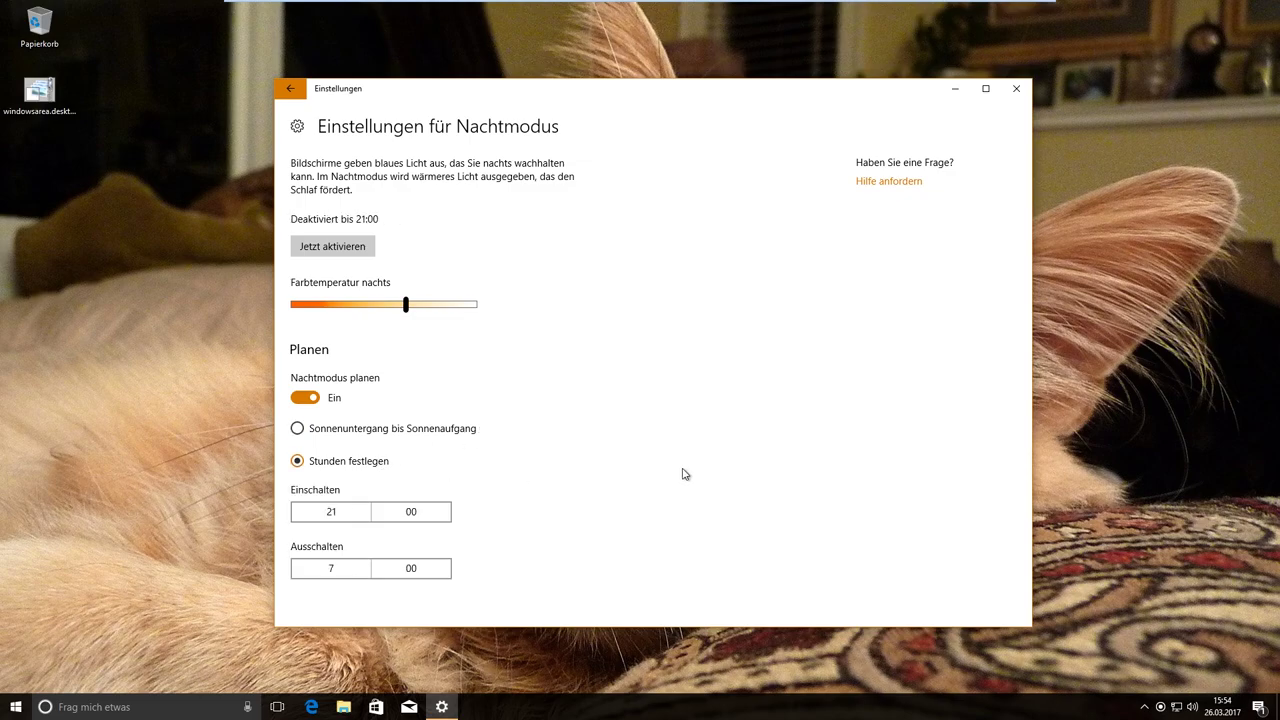
left_click(322, 432)
left_click(305, 397)
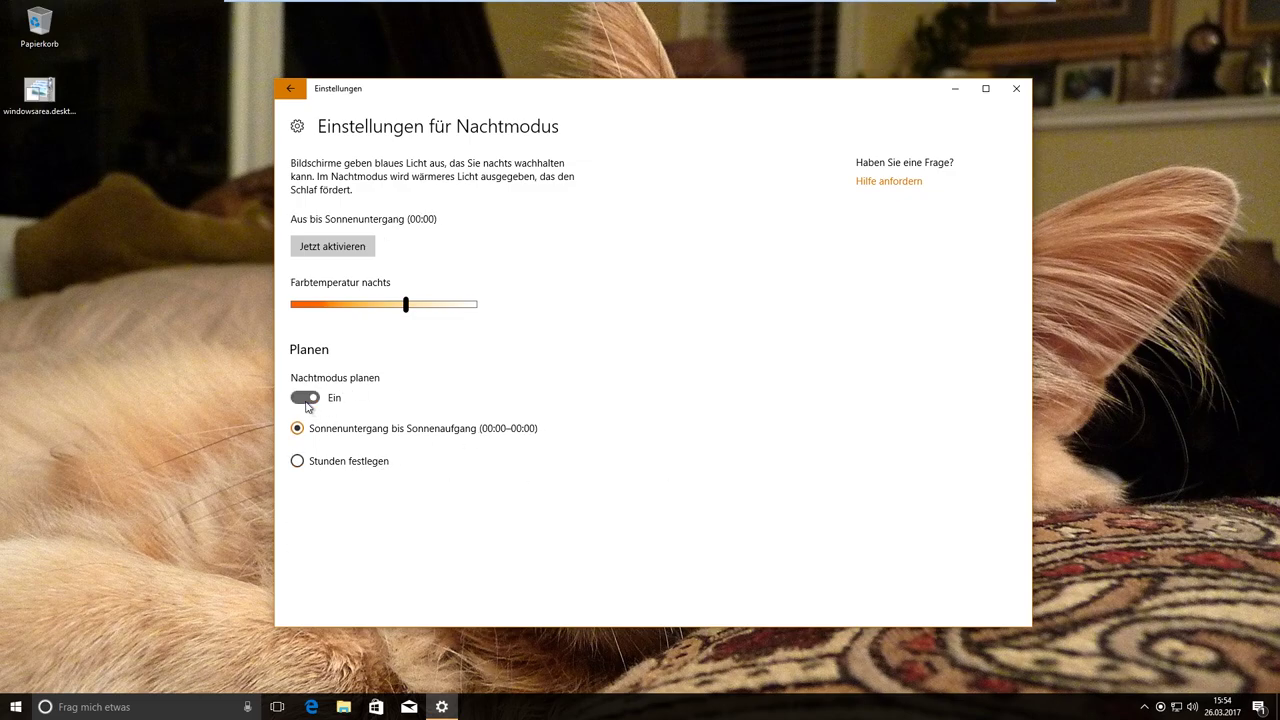
- Activate Nachtmodus immediately, switch it off and on repeatedly from the Info-Center, and leave it off
left_click(326, 224)
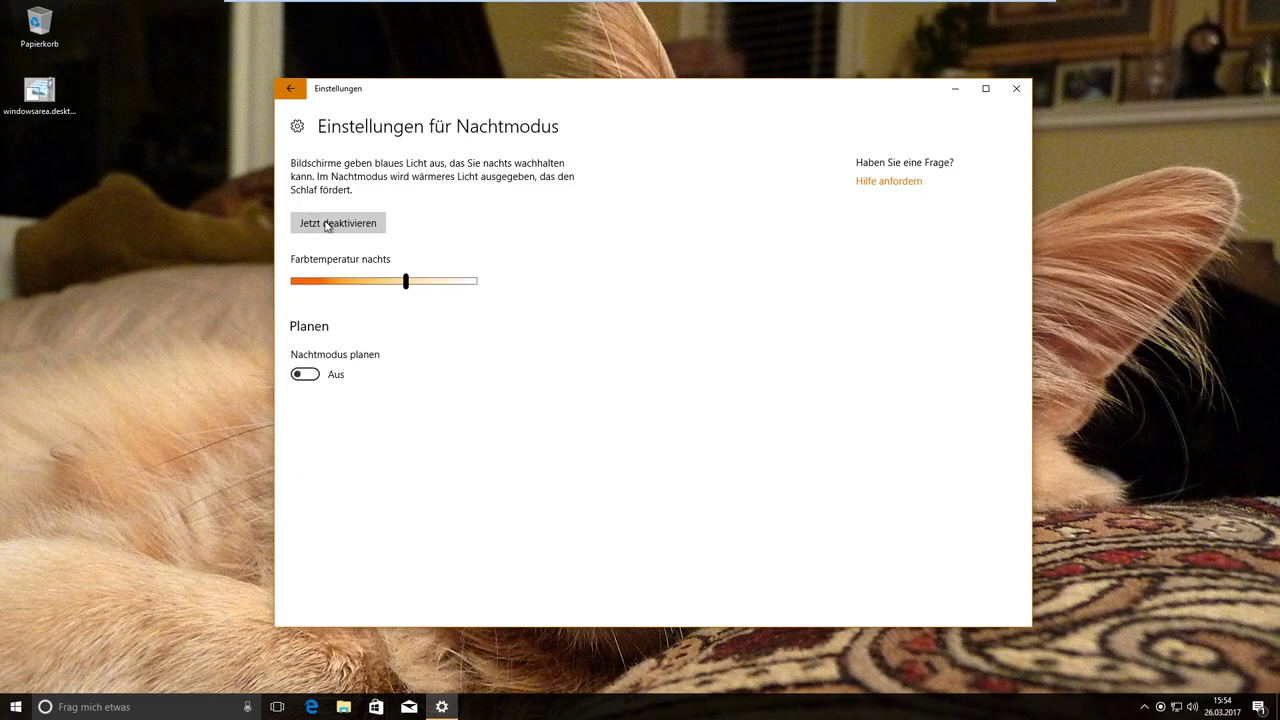
left_click(1258, 707)
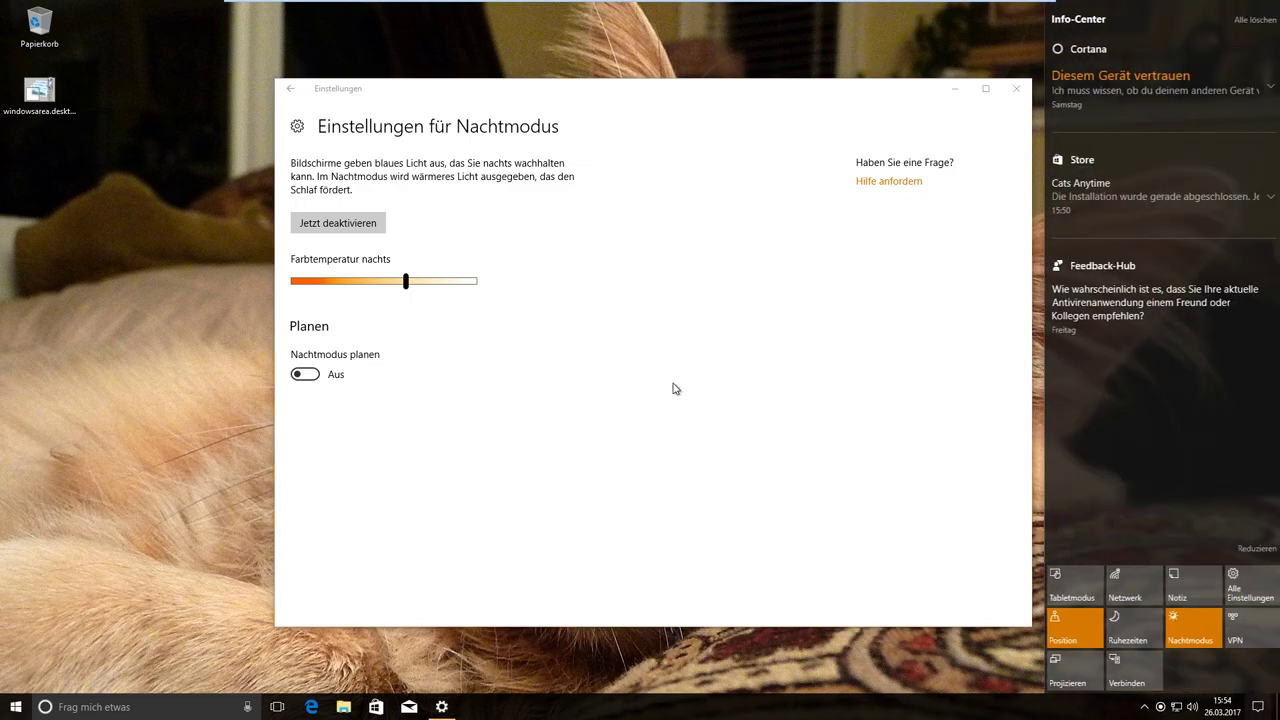
left_click(1189, 640)
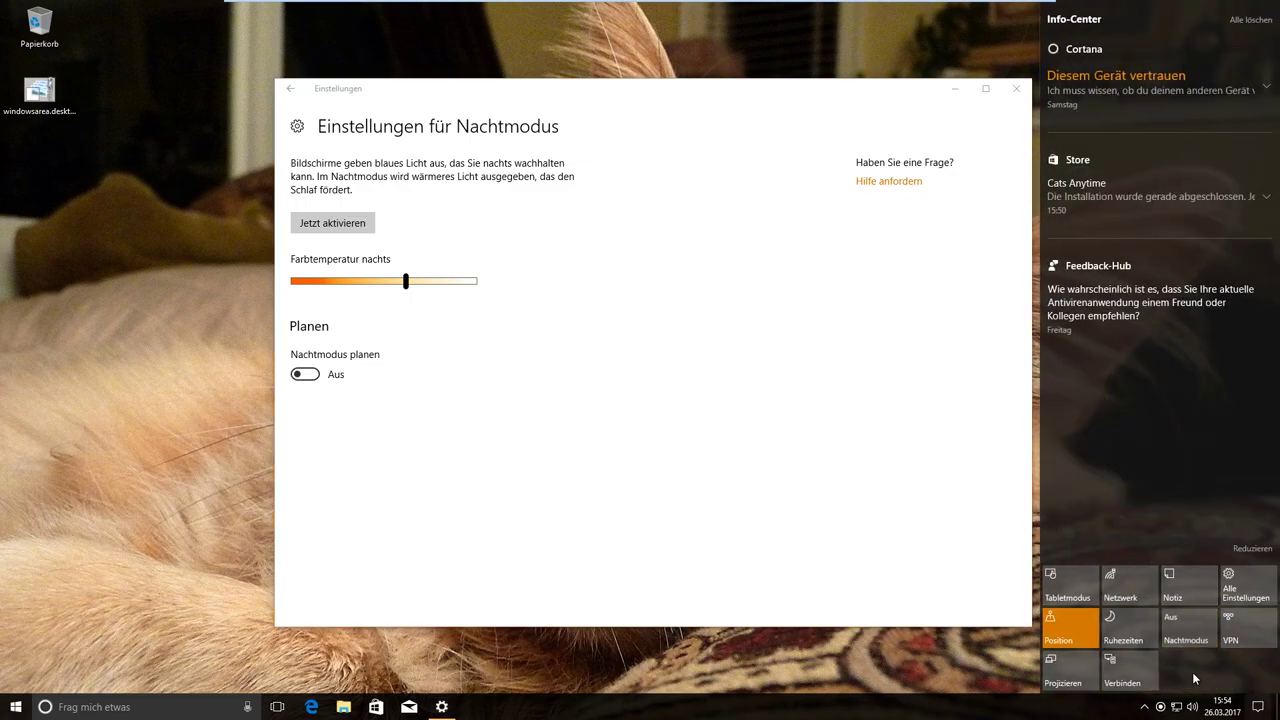
left_click(1191, 643)
left_click(1189, 645)
left_click(1199, 641)
left_click(1199, 641)
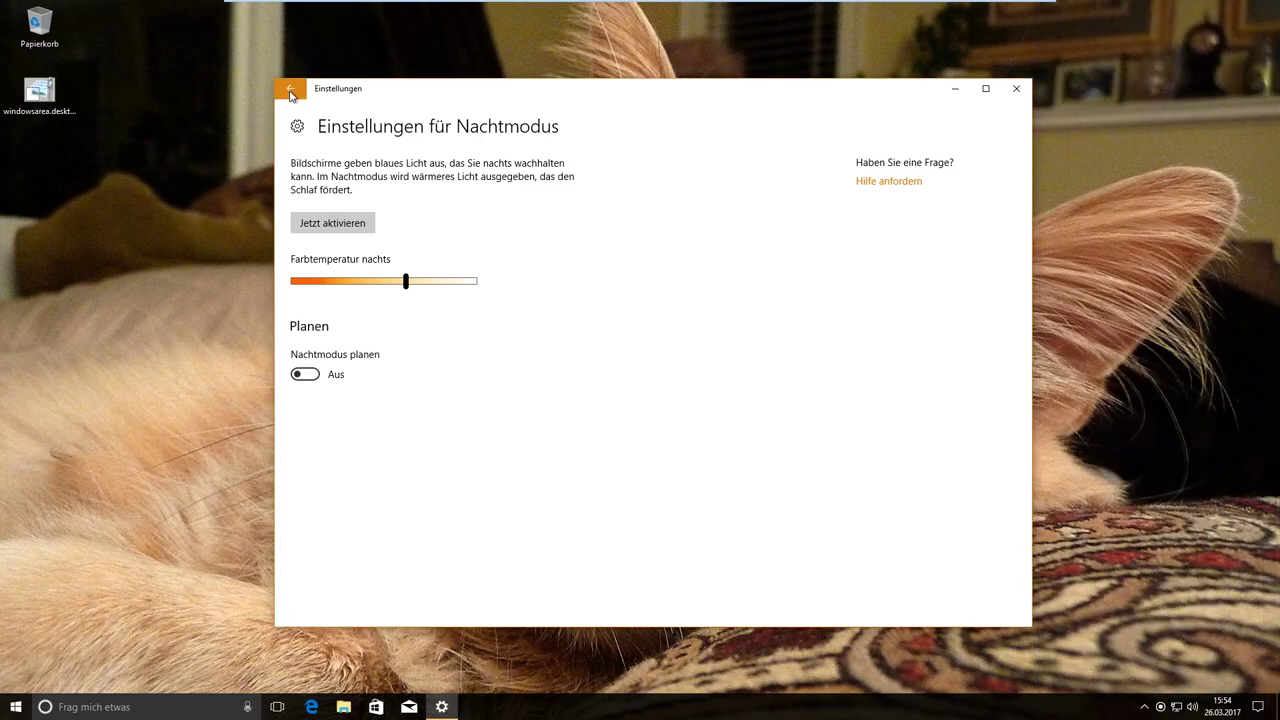
- Return to the System settings, go to the Speicher page and open Freigeben von Speicherplatz ändern
left_click(290, 89)
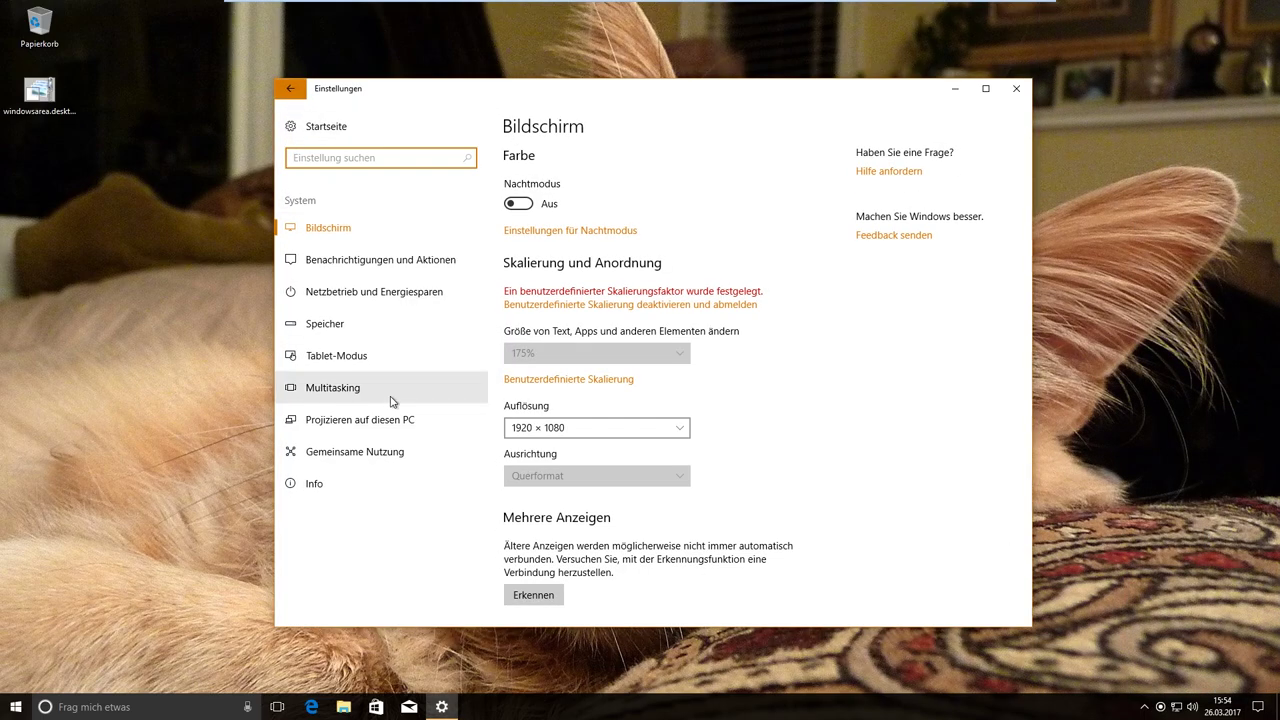
left_click(410, 339)
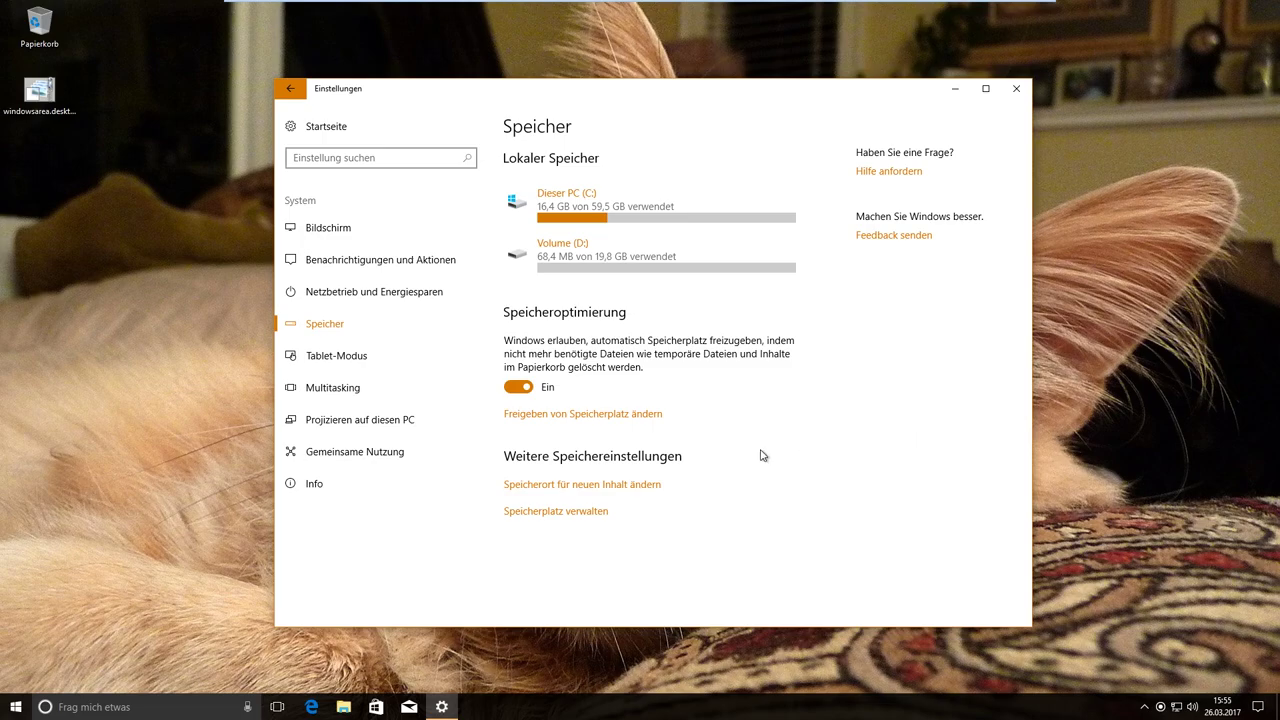
left_click(580, 415)
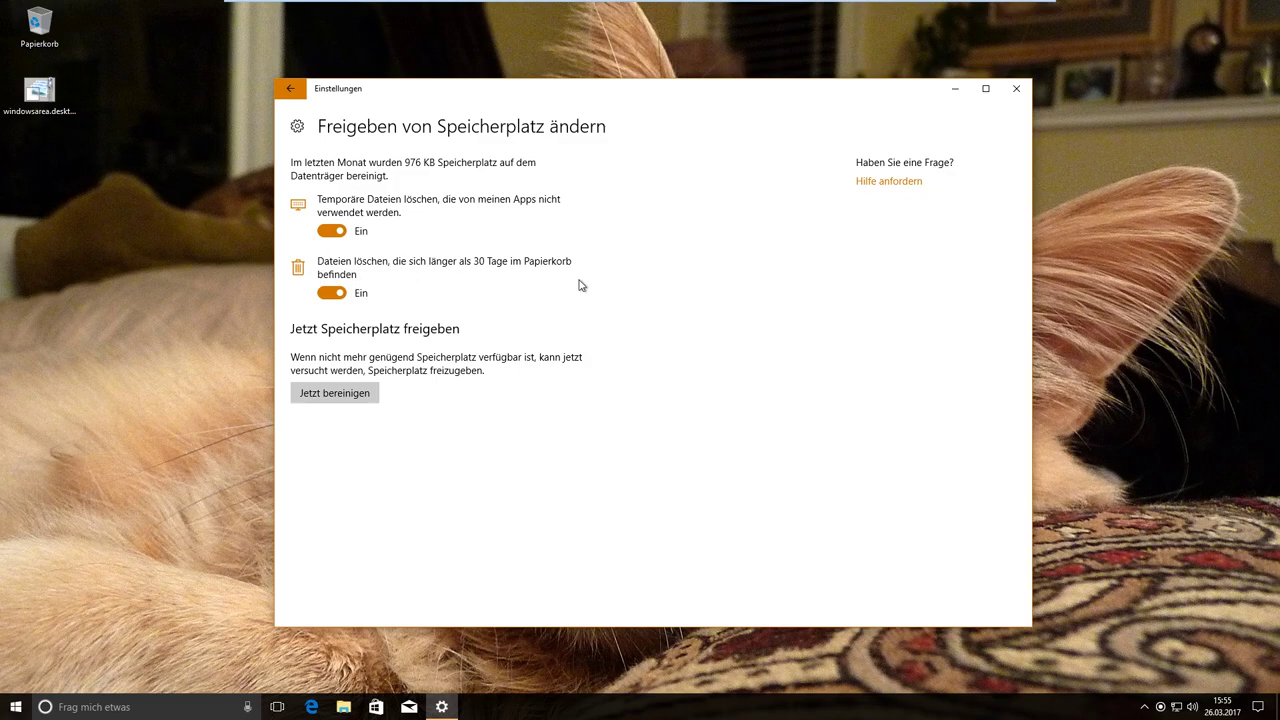
- Toggle the deletion of files kept over 30 days in the Papierkorb, leave it on, and return to Speicher
left_click(340, 292)
left_click(346, 292)
left_click(346, 292)
left_click(344, 293)
left_click(288, 89)
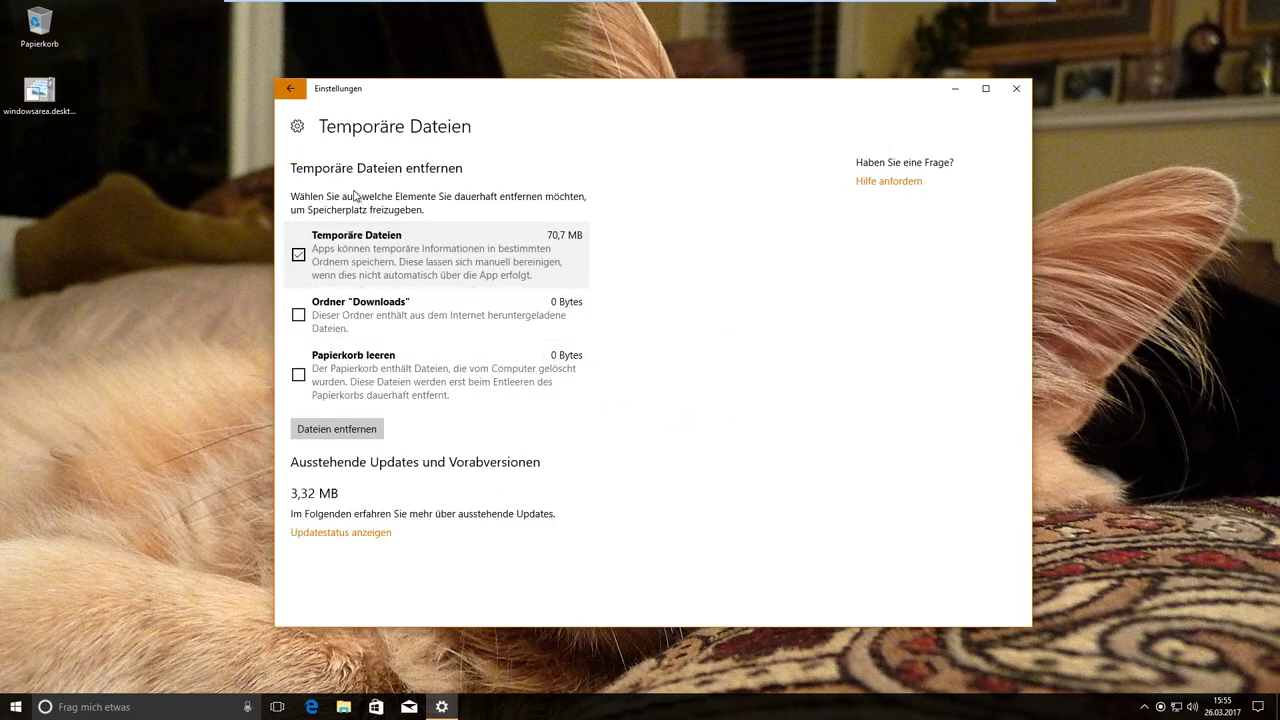
- Leave the Temporäre Dateien and Dieser PC (C:) pages, check Freigeben von Speicherplatz ändern once more and return to Speicher
left_click(290, 87)
left_click(290, 87)
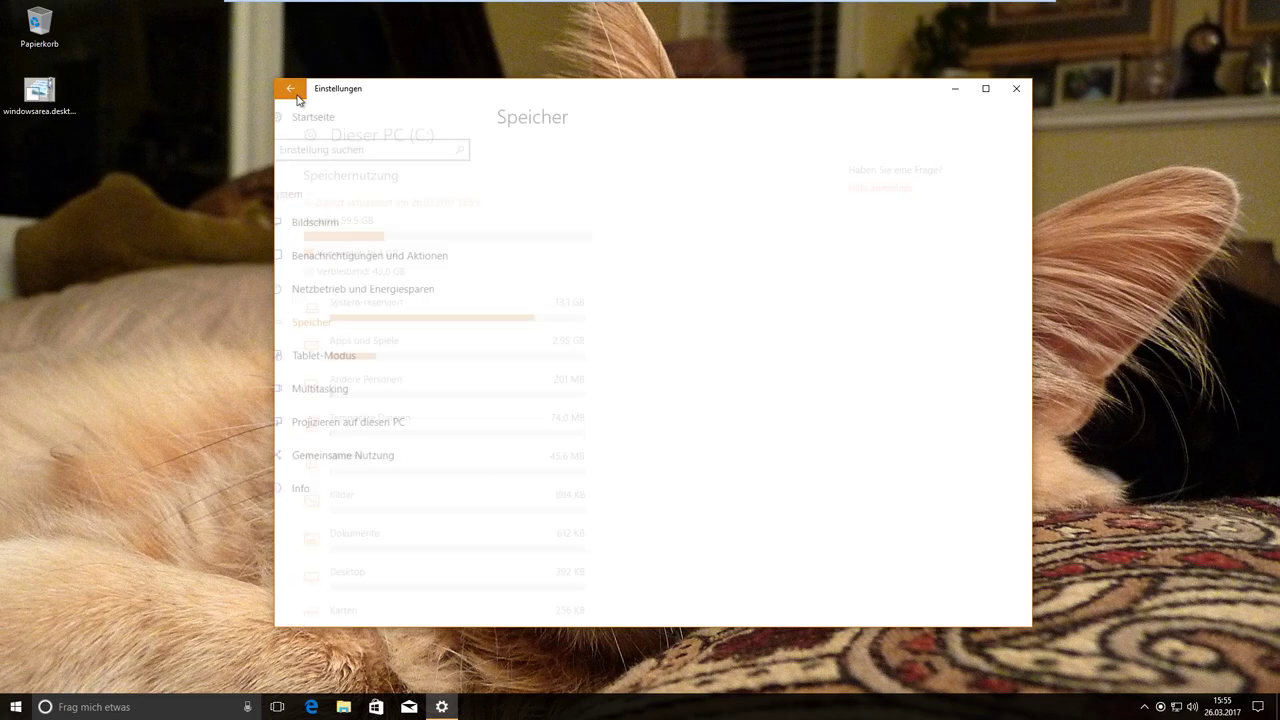
left_click(585, 415)
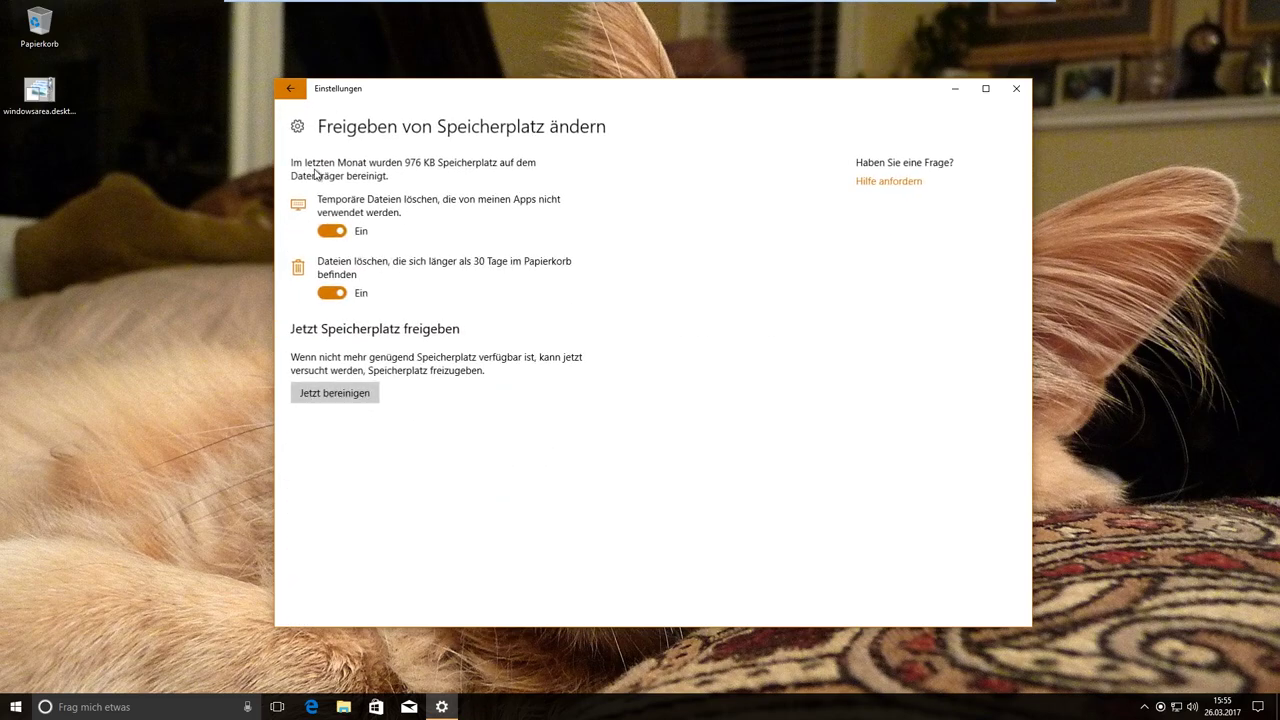
left_click(290, 87)
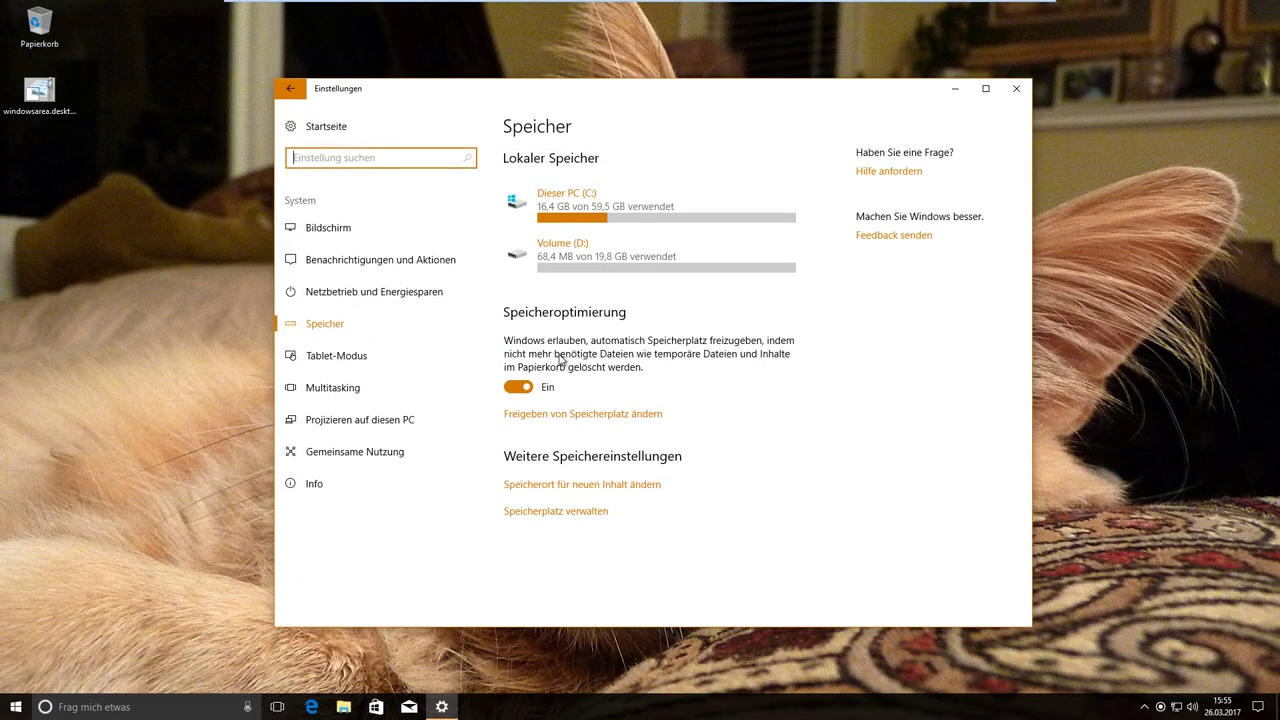
- Go to the Geräte settings, open Hilfe anfordern from Bluetooth- und andere Geräte and close the help window
left_click(290, 87)
left_click(500, 265)
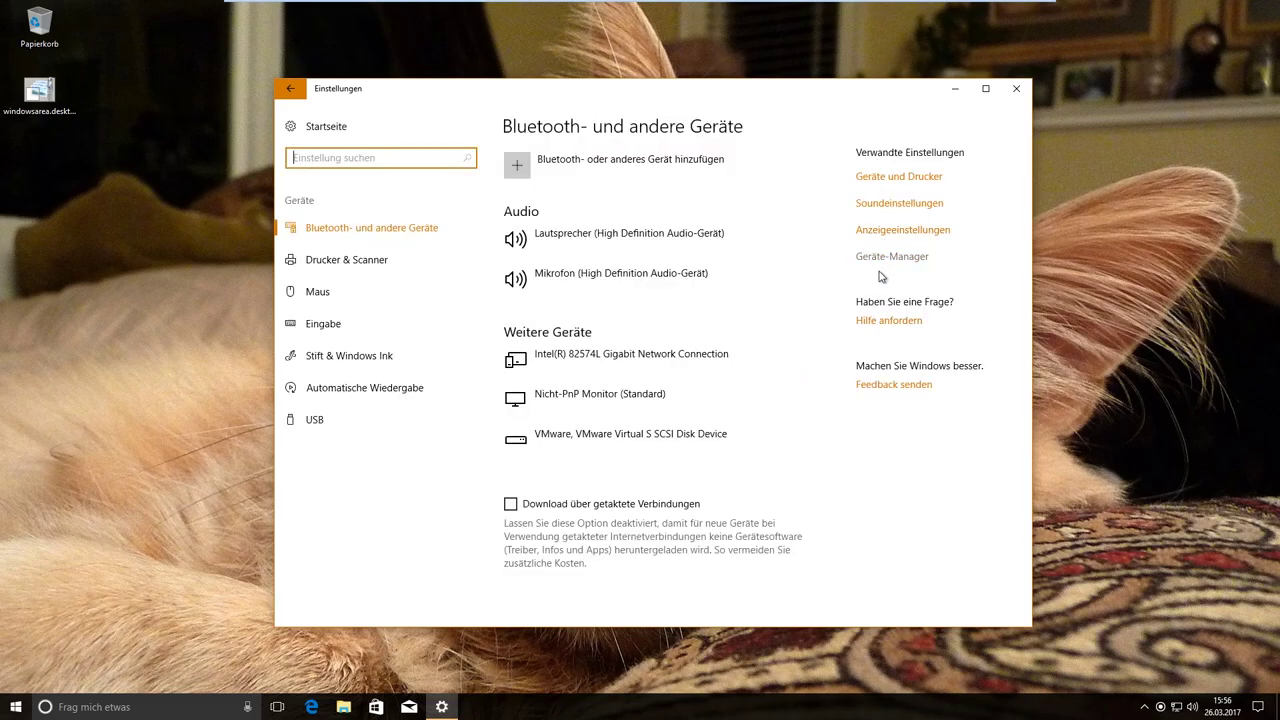
left_click(896, 325)
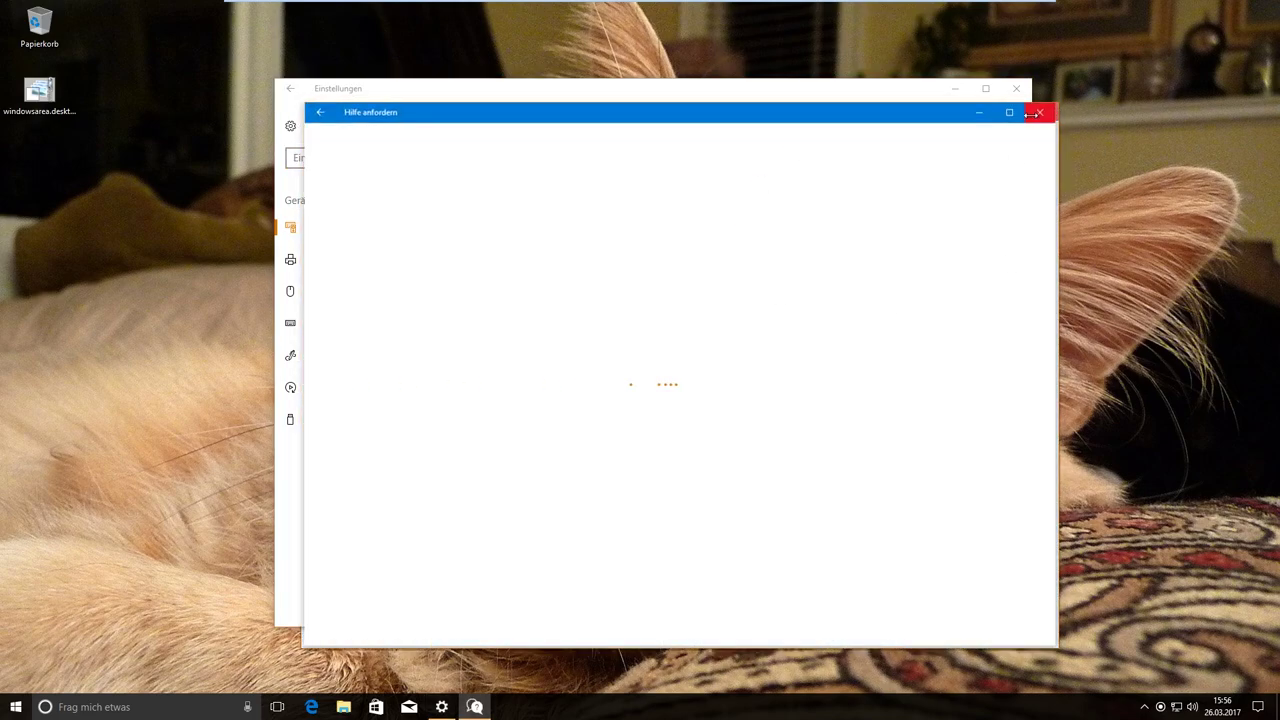
left_click(1039, 112)
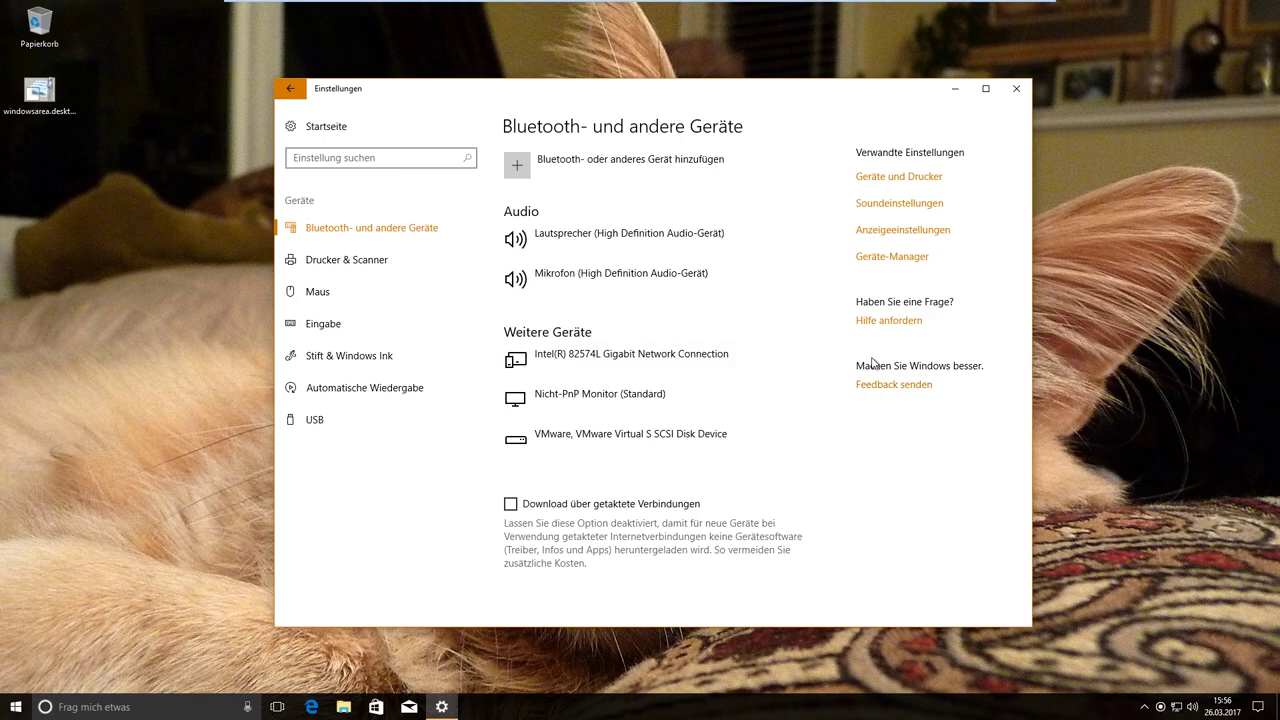
- Look through the Drucker & Scanner, Maus, Eingabe, Stift & Windows Ink, Automatische Wiedergabe and USB pages
left_click(397, 260)
left_click(411, 291)
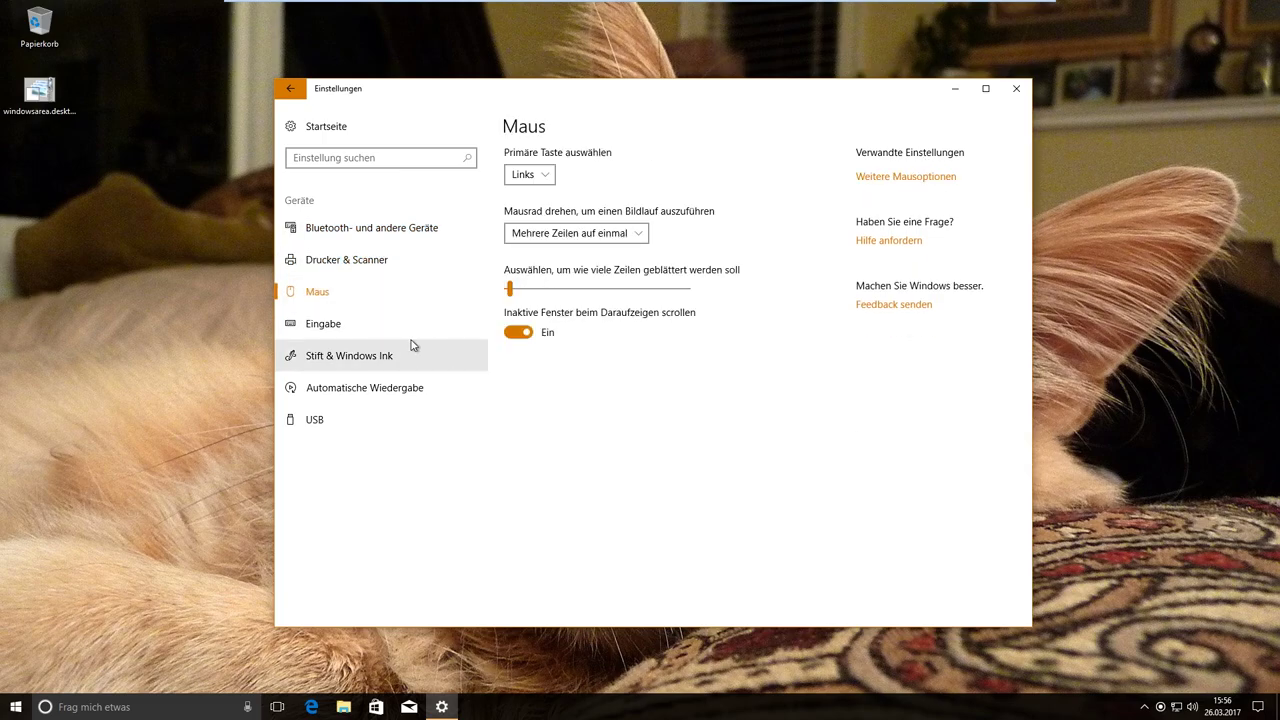
left_click(405, 323)
left_click(395, 366)
left_click(383, 395)
left_click(360, 418)
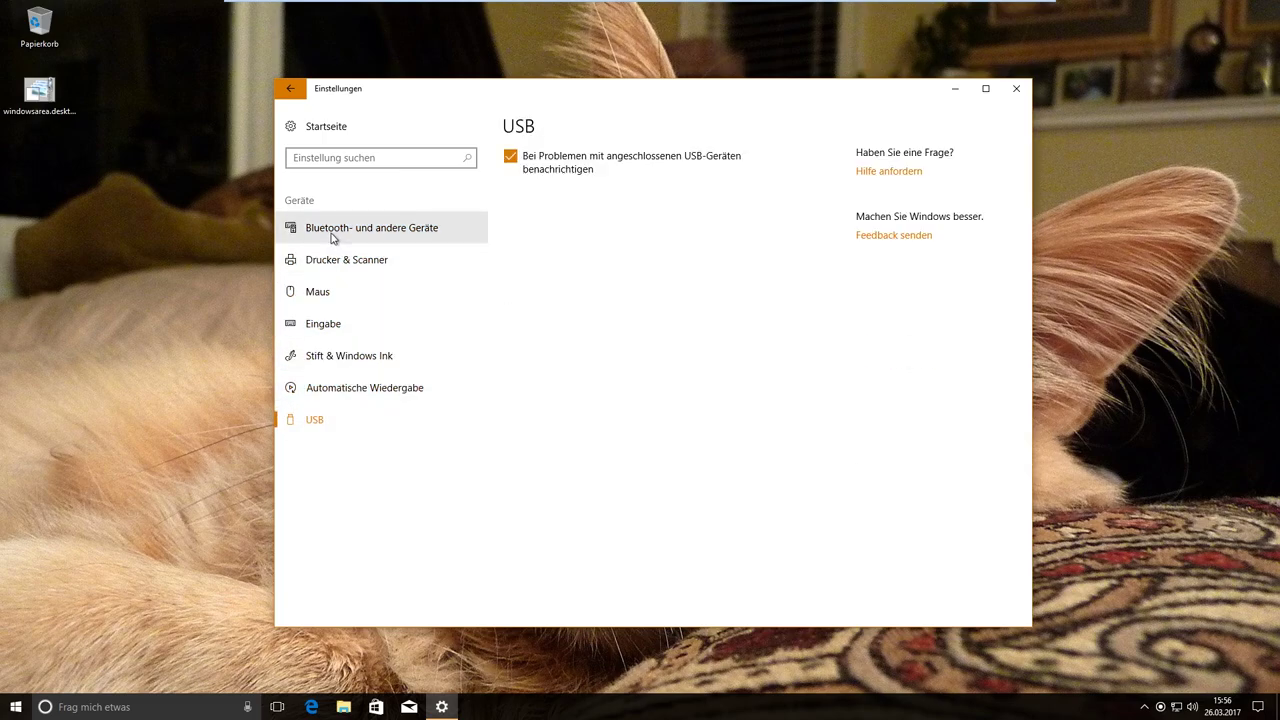
- Return to Bluetooth- und andere Geräte and expand the Mikrofon and Nicht-PnP Monitor entries to view their options
left_click(333, 236)
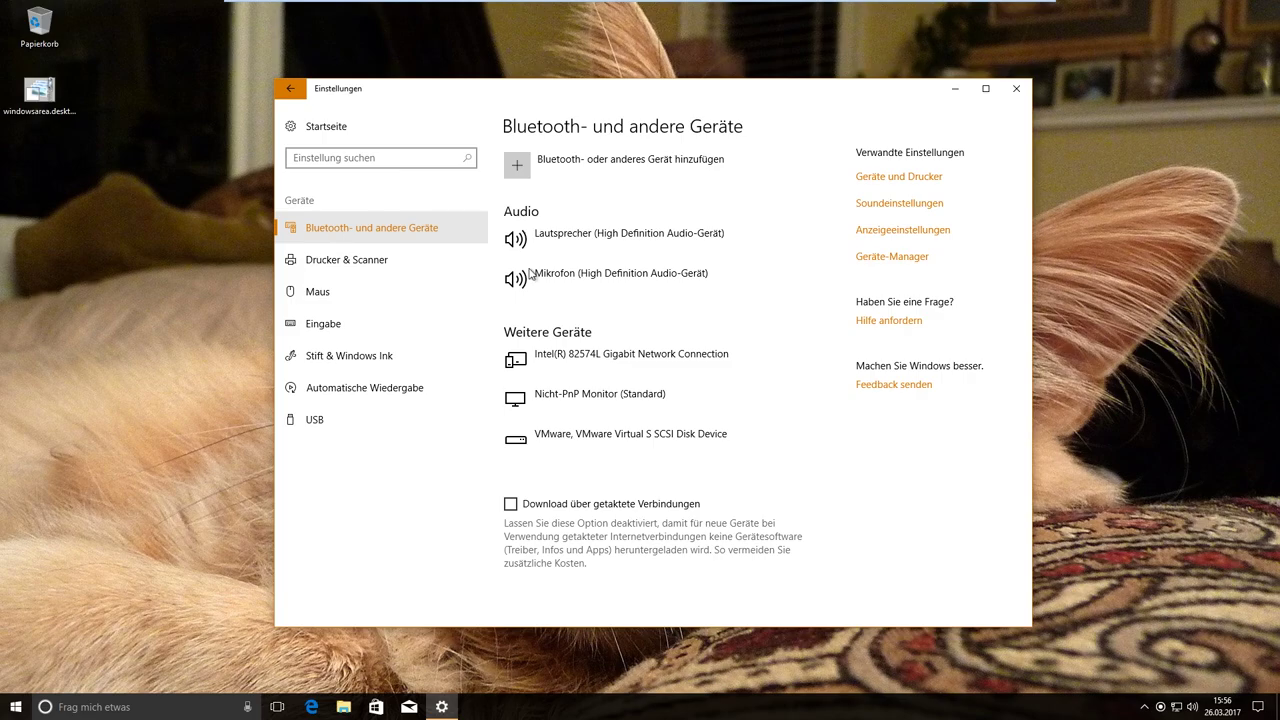
left_click(615, 276)
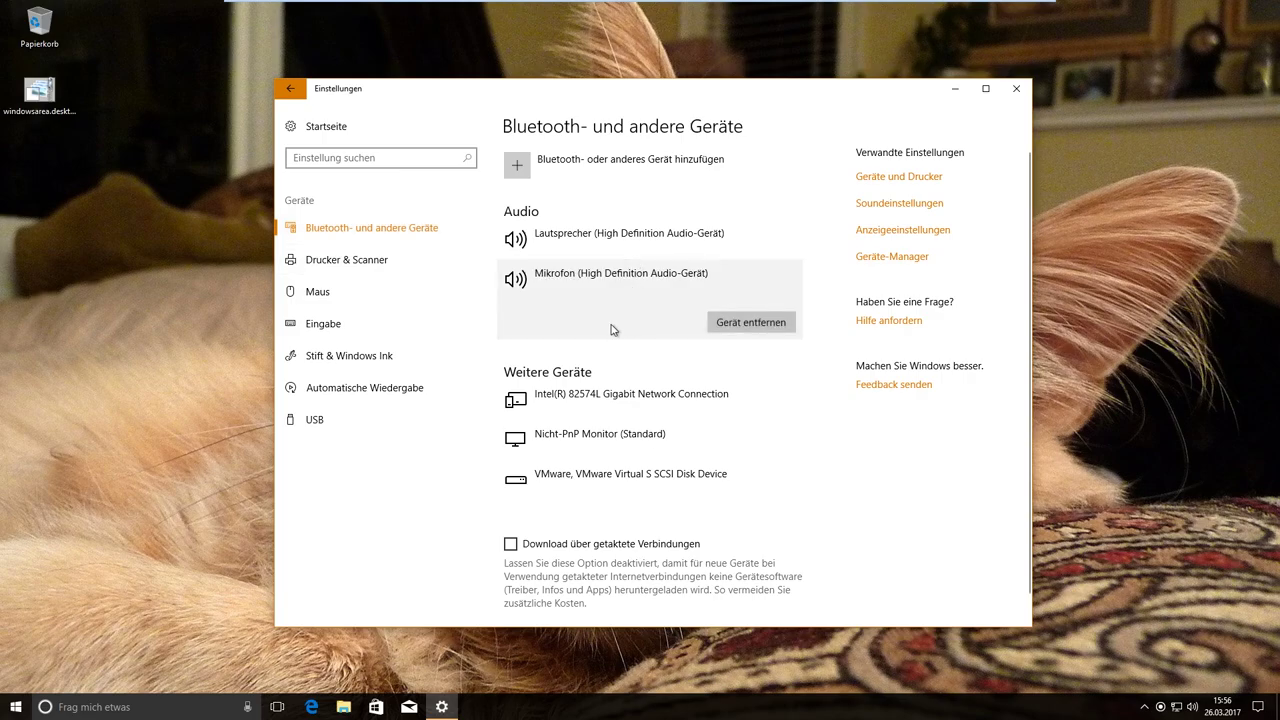
left_click(673, 449)
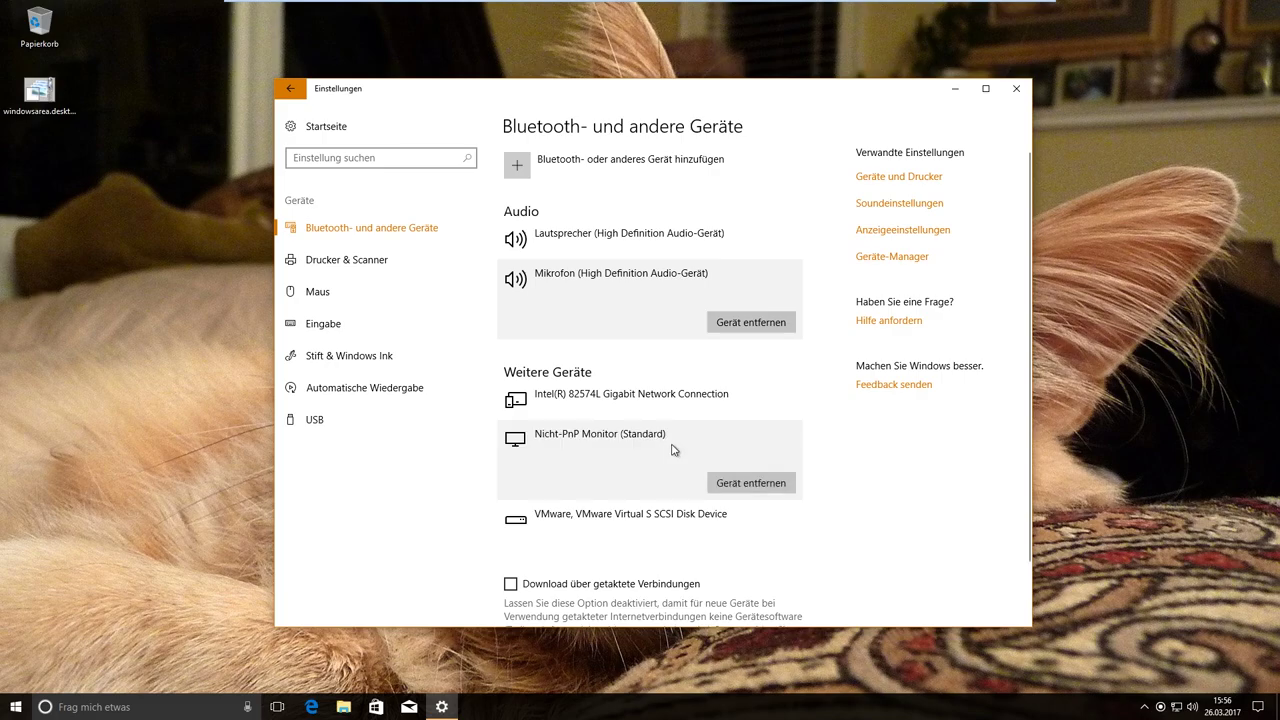
scroll(630, 440, "down", 1)
scroll(656, 302, "up", 1)
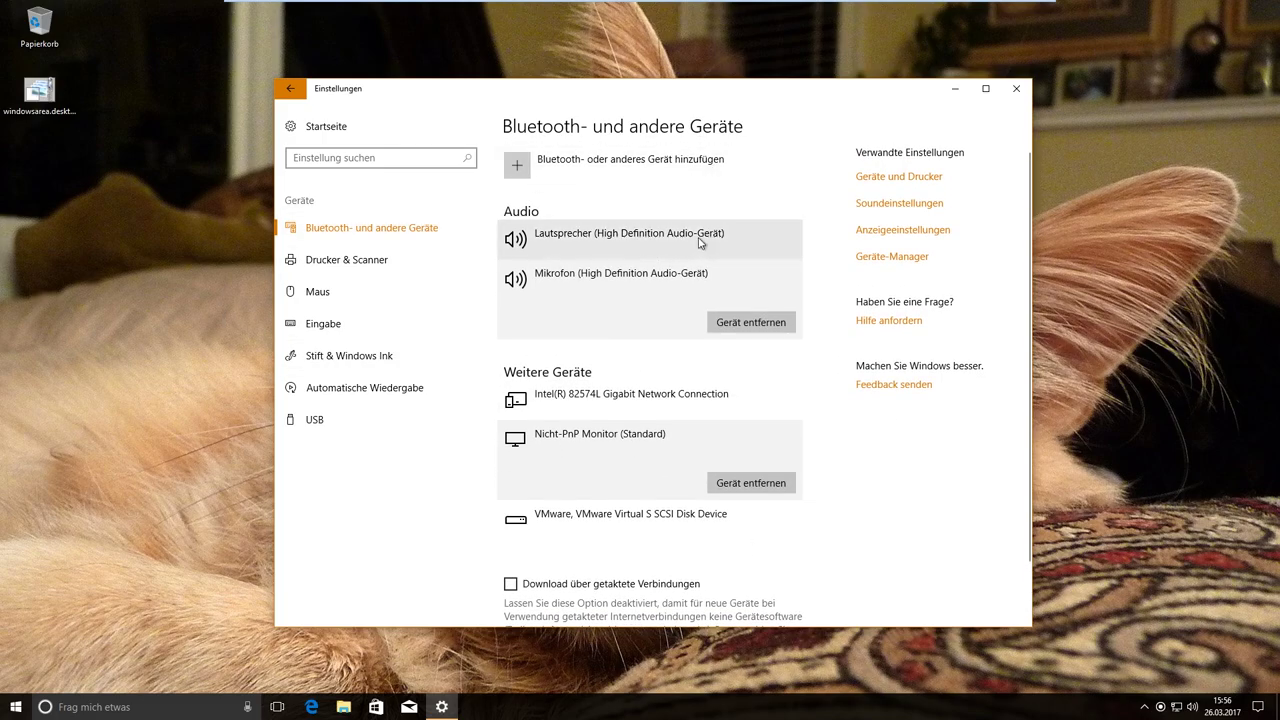
- Review the device types offered under Gerät hinzufügen, cancel the dialog and close the settings window
left_click(600, 163)
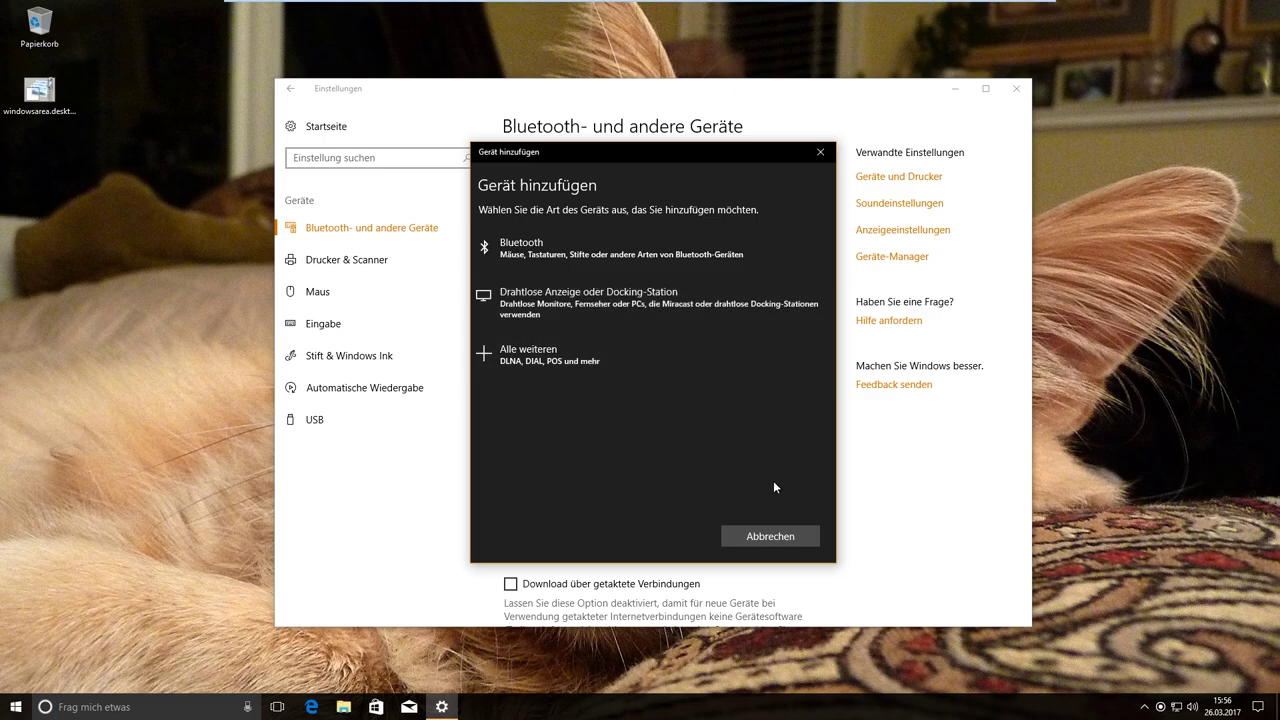
left_click(771, 541)
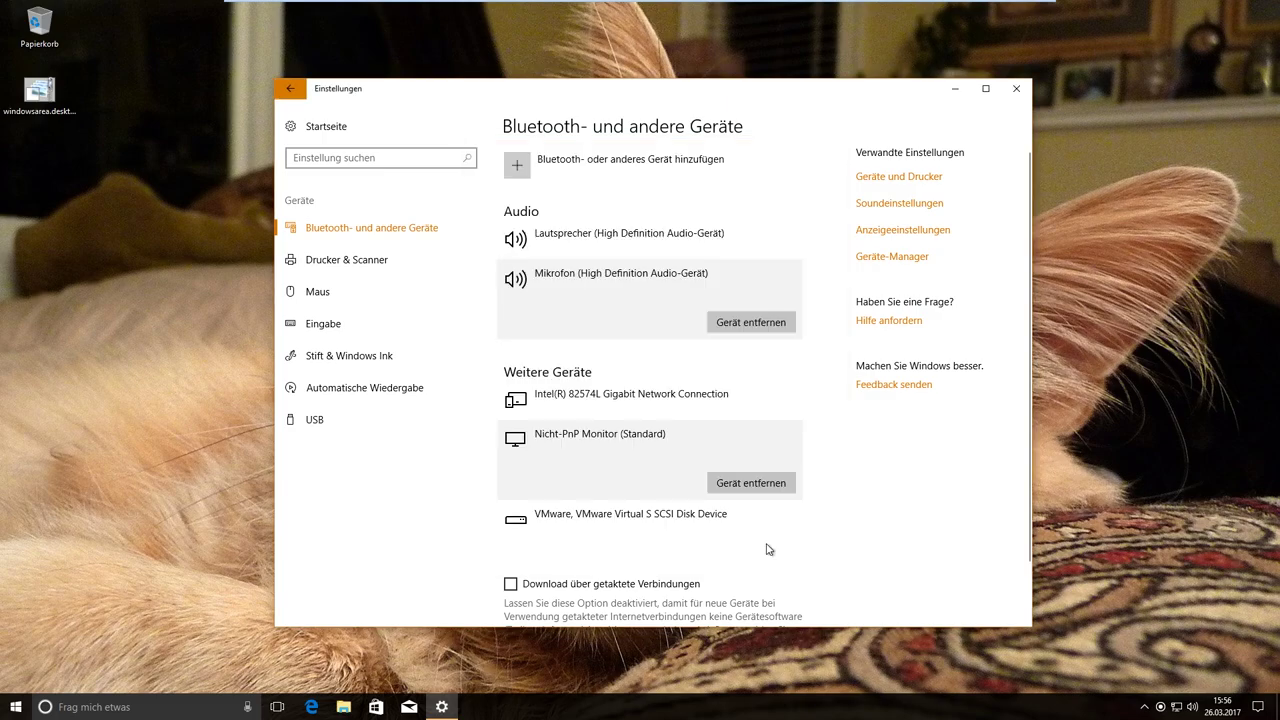
left_click(1016, 88)
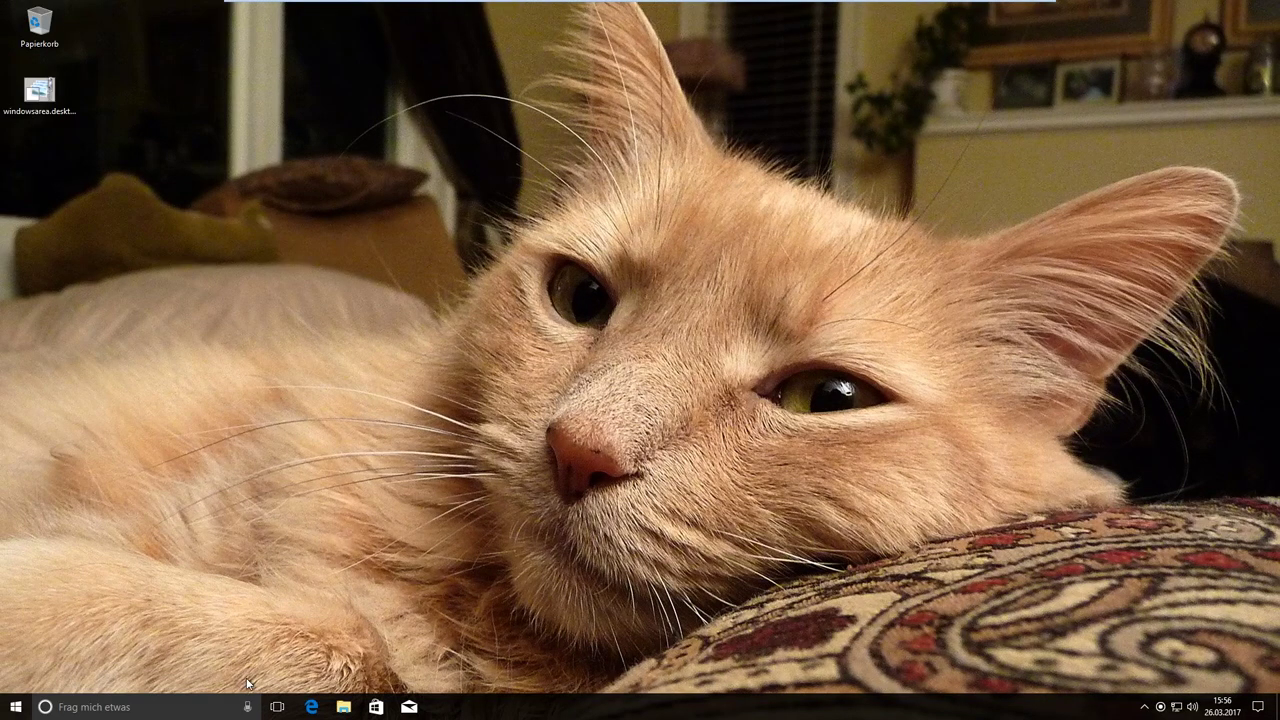
- Switch to Microsoft Edge, reposition its window on the desktop and load windowsarea.de
left_click(311, 707)
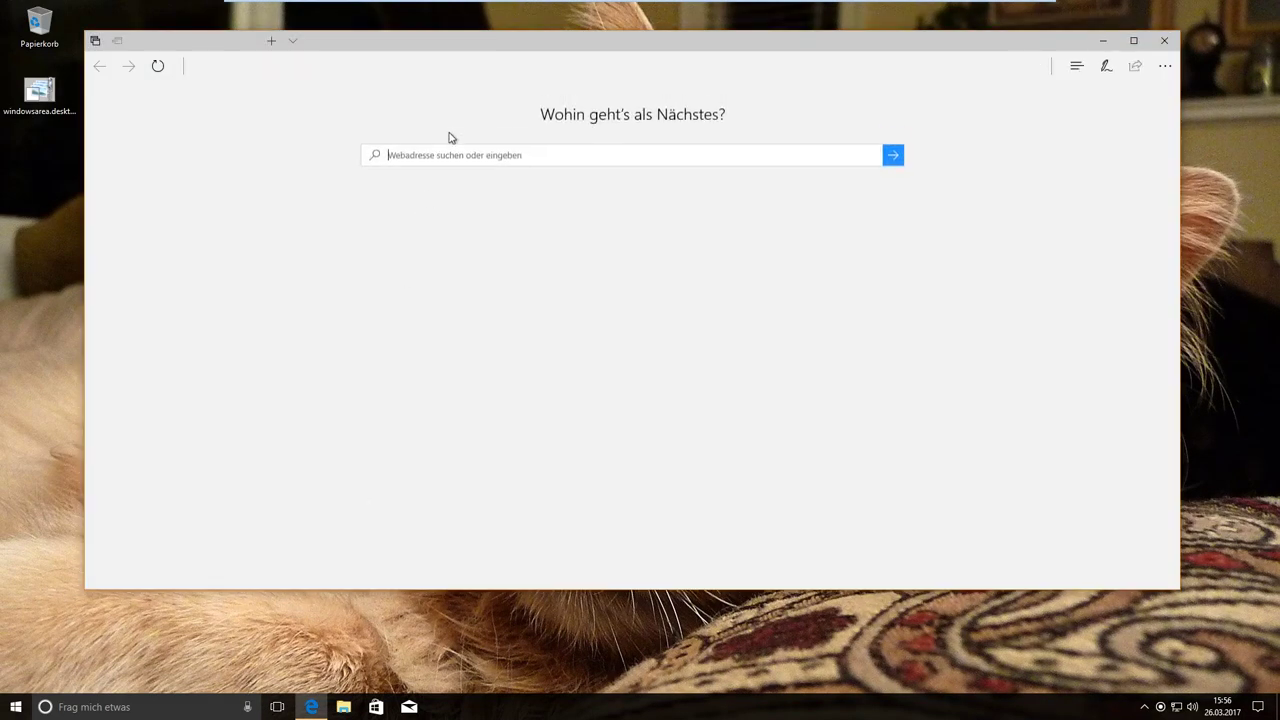
left_click_drag(434, 51, 476, 86)
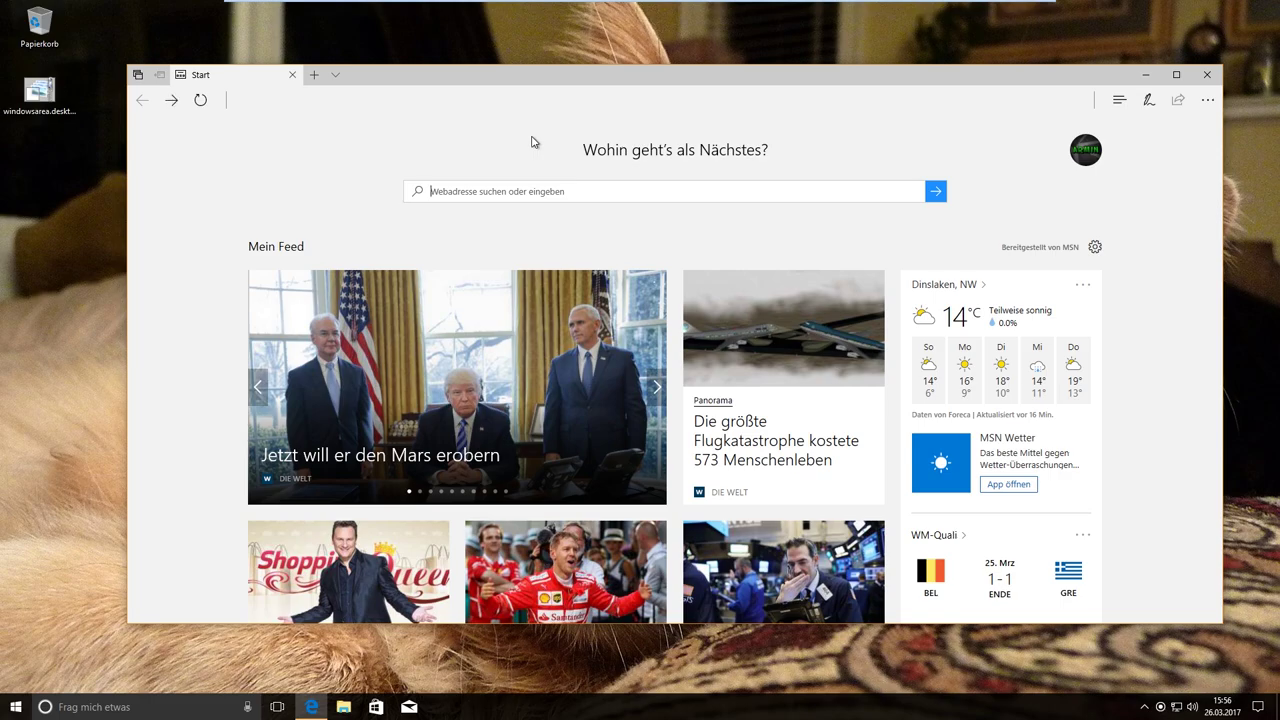
type("windowsarea.de")
key("Return")
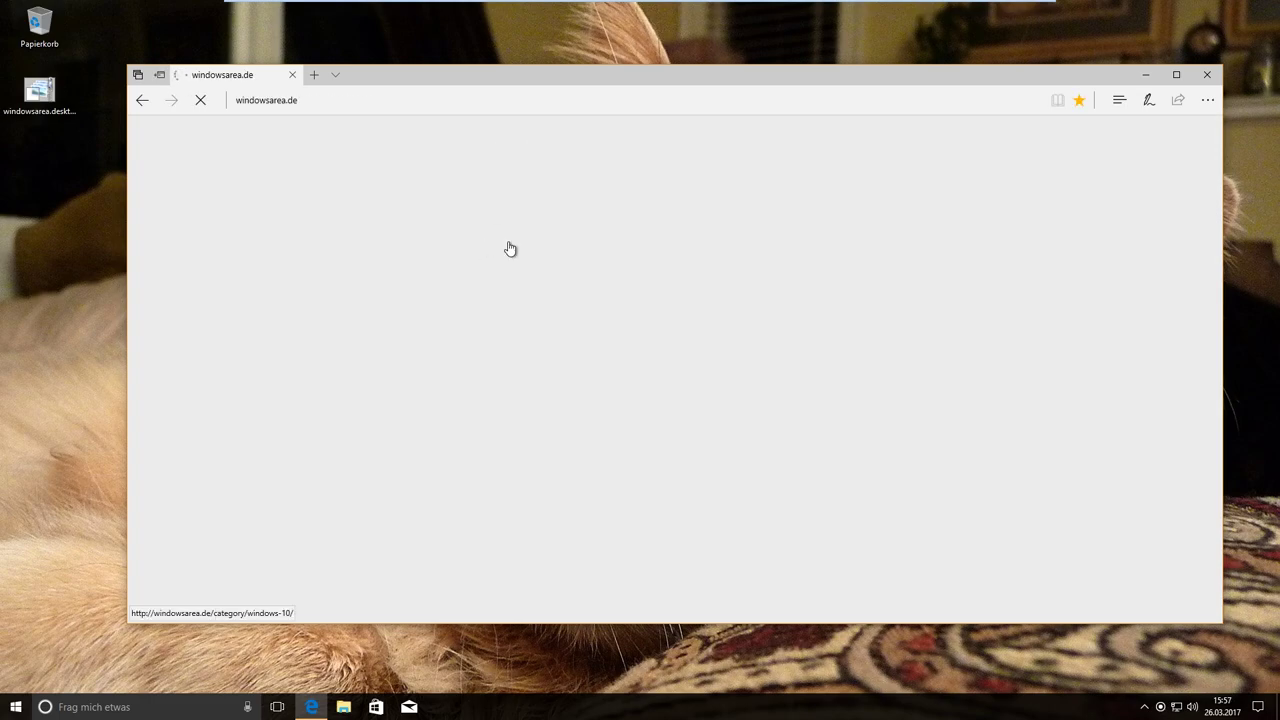
- Open the Lumia-Umfrage, ASUS Transformer Mini, GameStop and Opera Mini articles from the WindowsArea.de homepage in background tabs
scroll(551, 394, "down", 4)
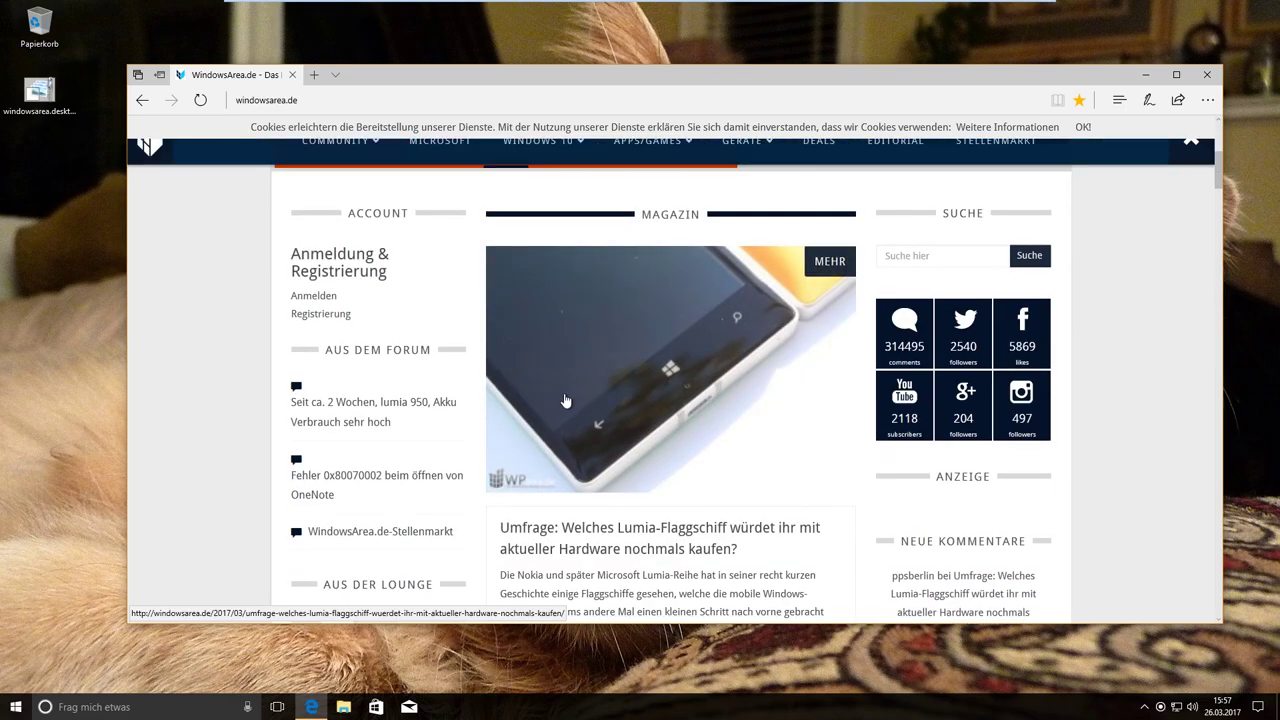
middle_click(565, 400)
scroll(580, 430, "down", 8)
middle_click(600, 466)
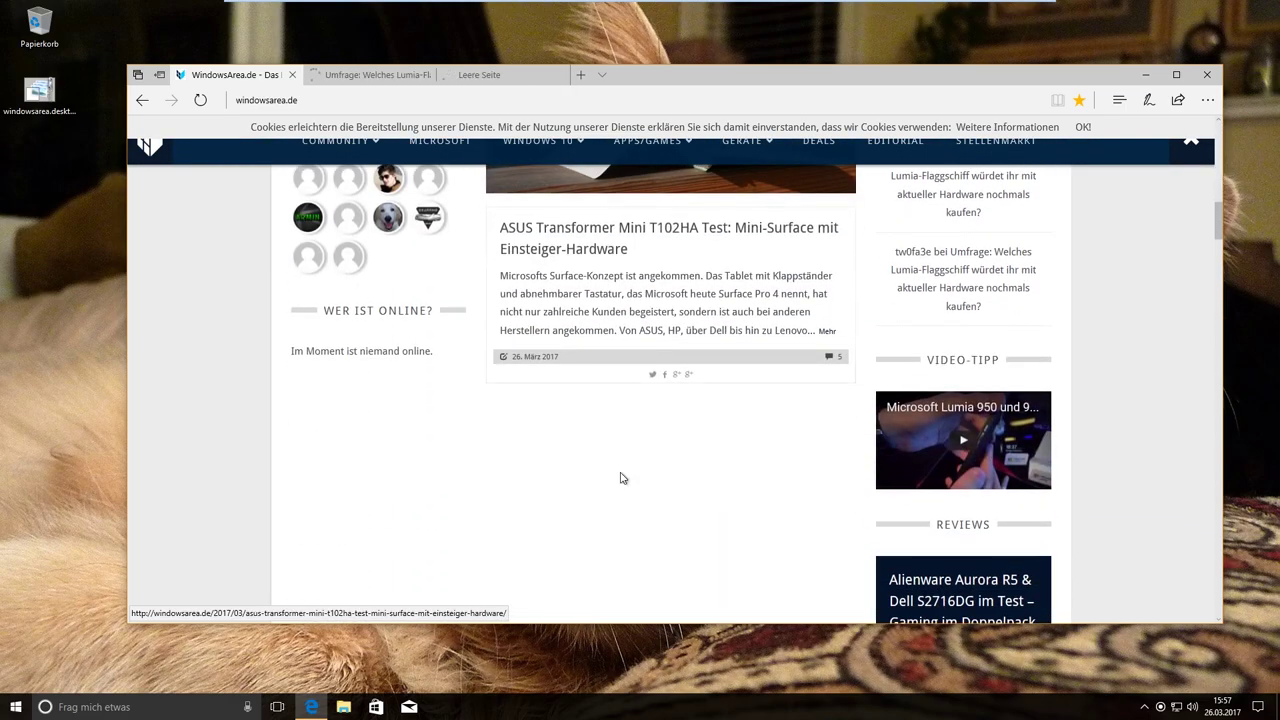
scroll(620, 478, "down", 6)
middle_click(620, 478)
middle_click(640, 485)
scroll(640, 485, "up", 8)
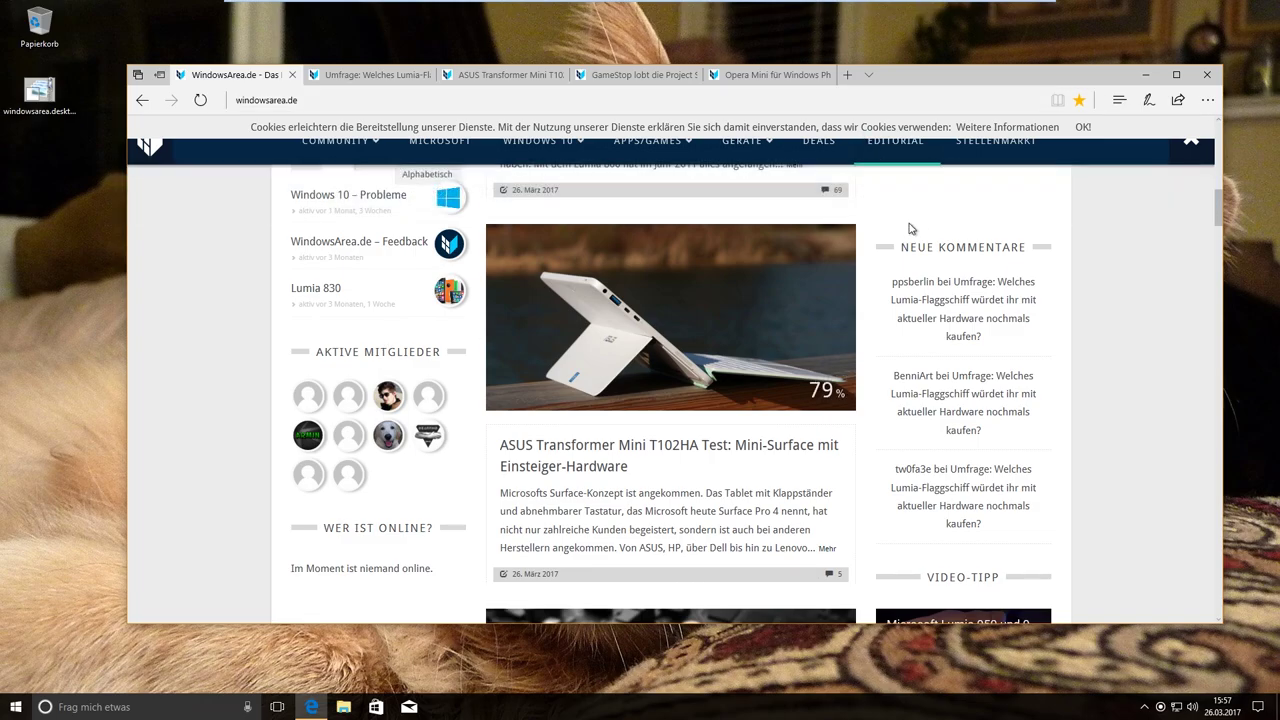
- Show the tab previews, switch through the open tabs back to the WindowsArea.de homepage and hide the previews
left_click(868, 80)
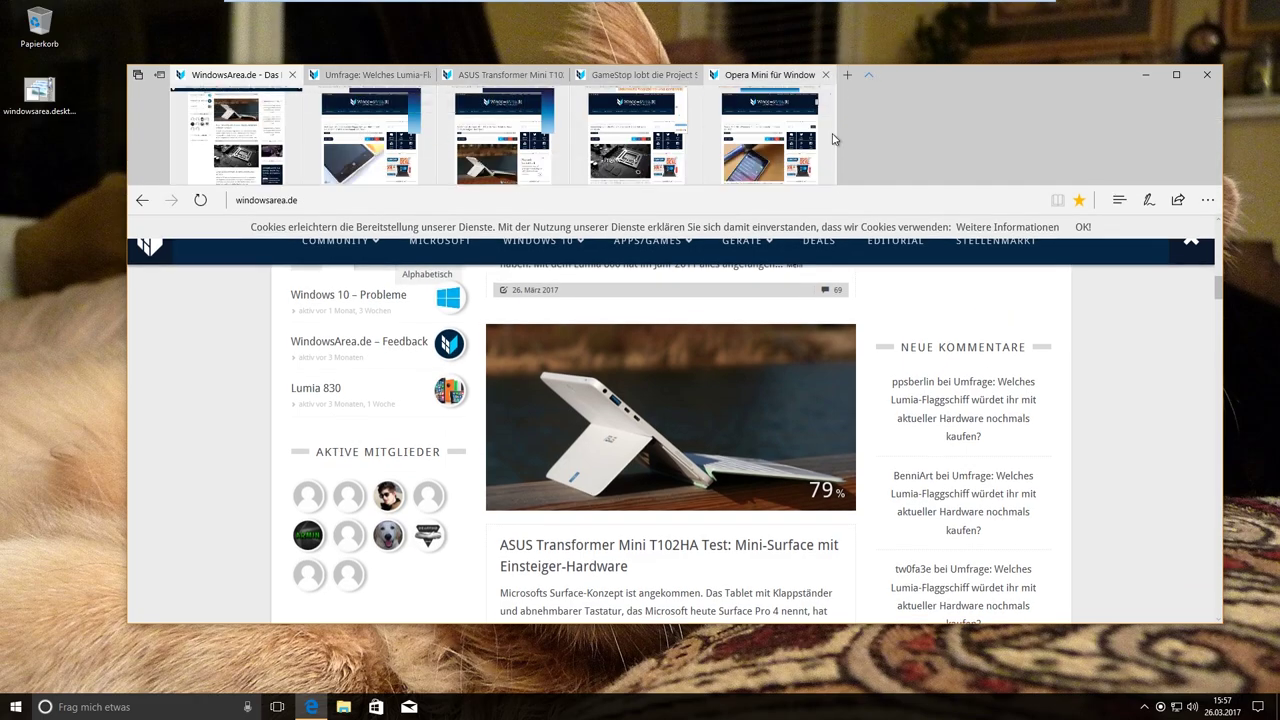
left_click(398, 148)
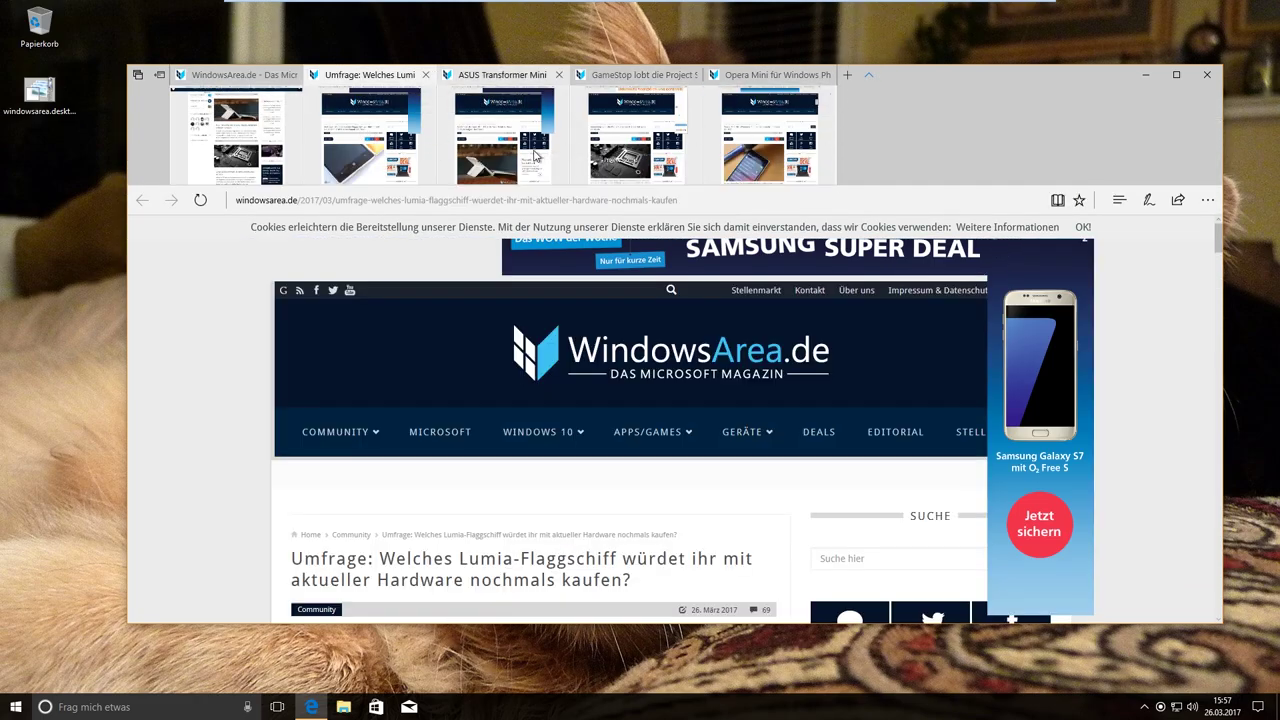
key("ctrl+shift+Tab")
key("ctrl+shift+Tab")
key("ctrl+shift+Tab")
key("ctrl+shift+Tab")
key("ctrl+shift+Tab")
key("ctrl+shift+Tab")
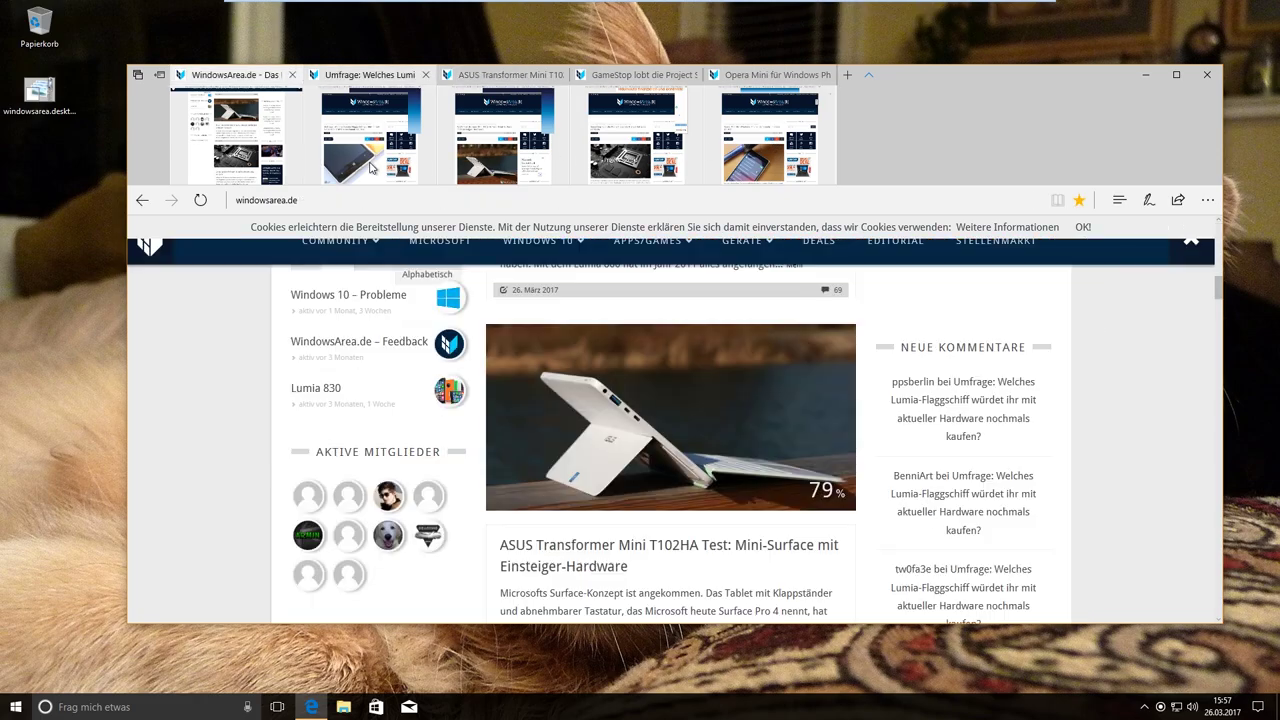
left_click(871, 77)
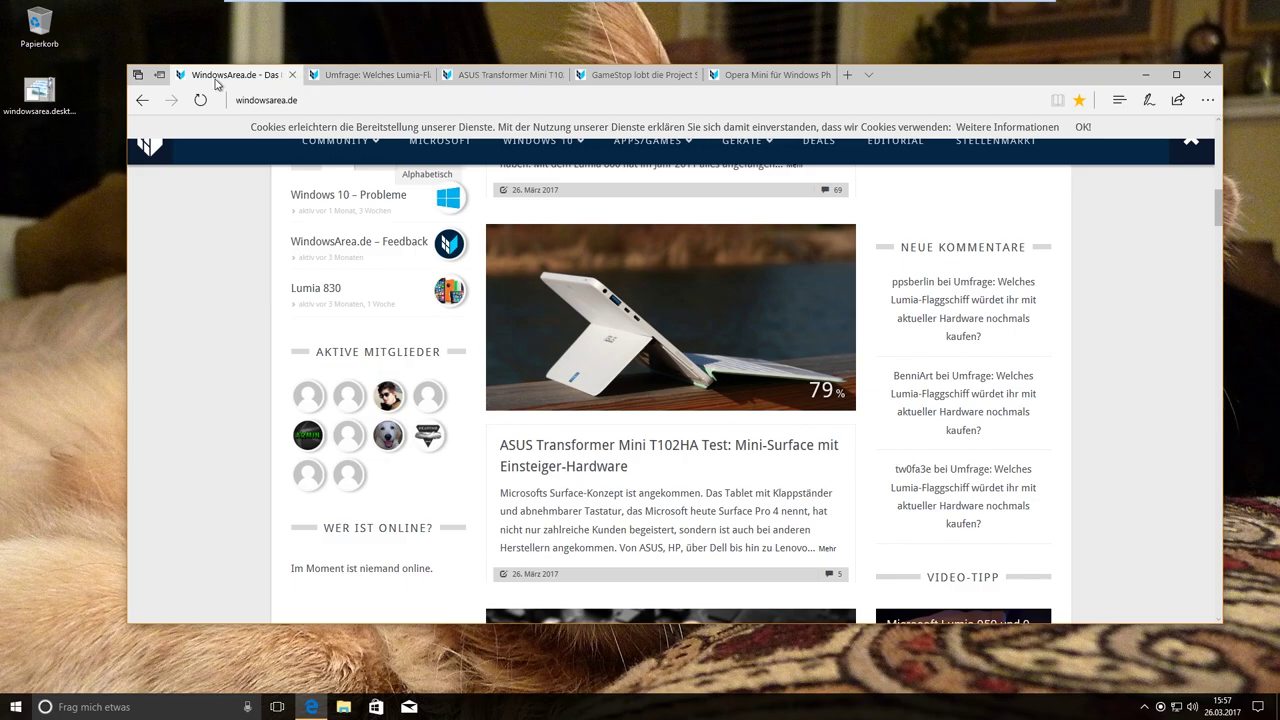
- Set all open tabs aside for later and dismiss the introductory notice about saved tabs
mouse_move(755, 80)
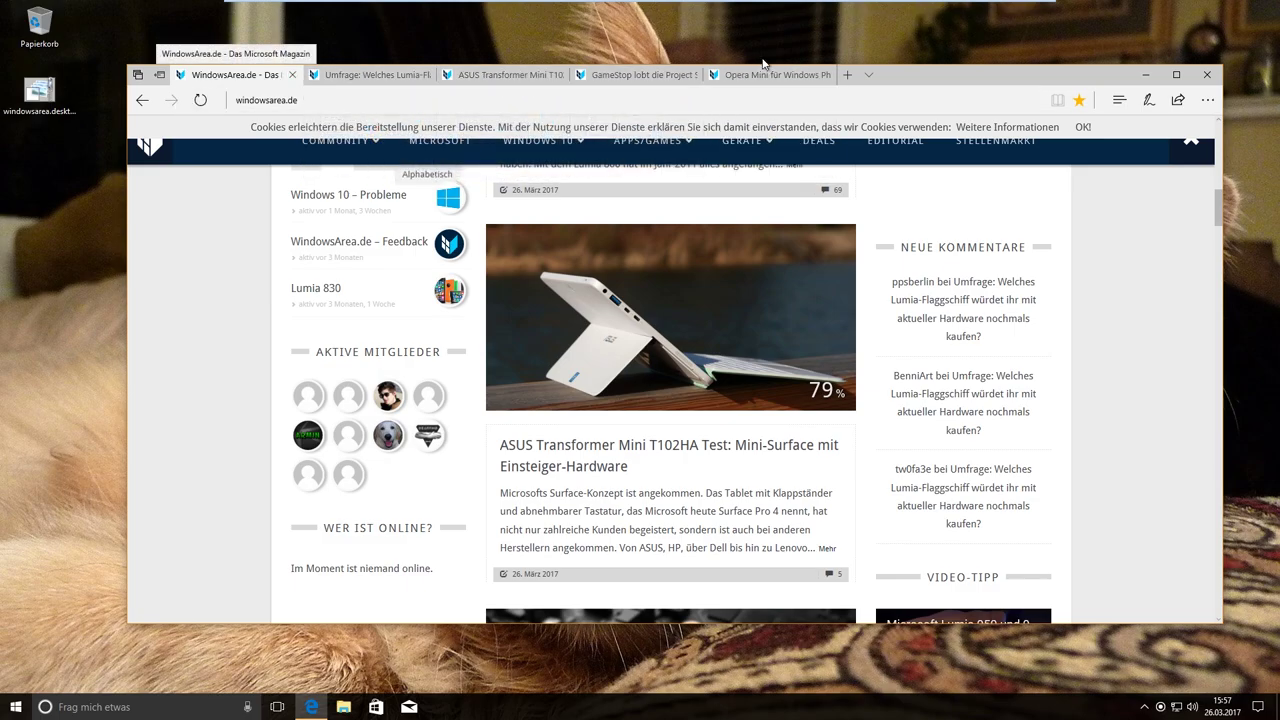
left_click(160, 79)
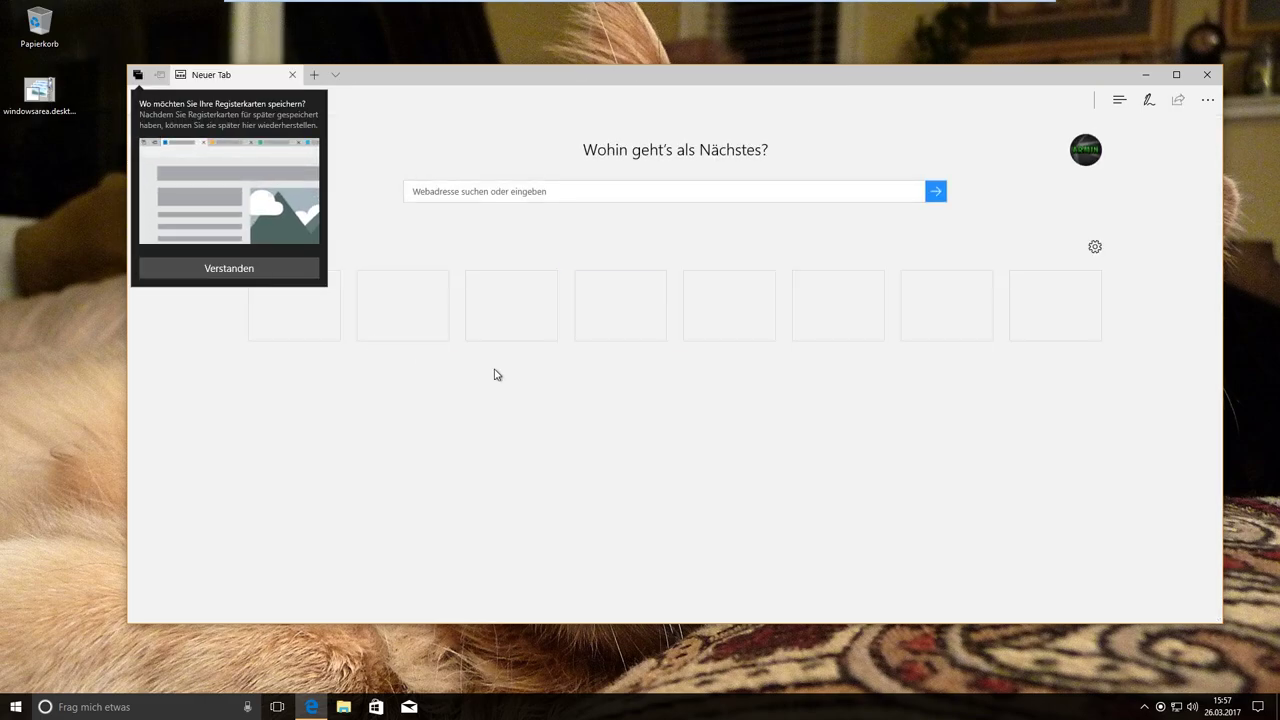
left_click(258, 266)
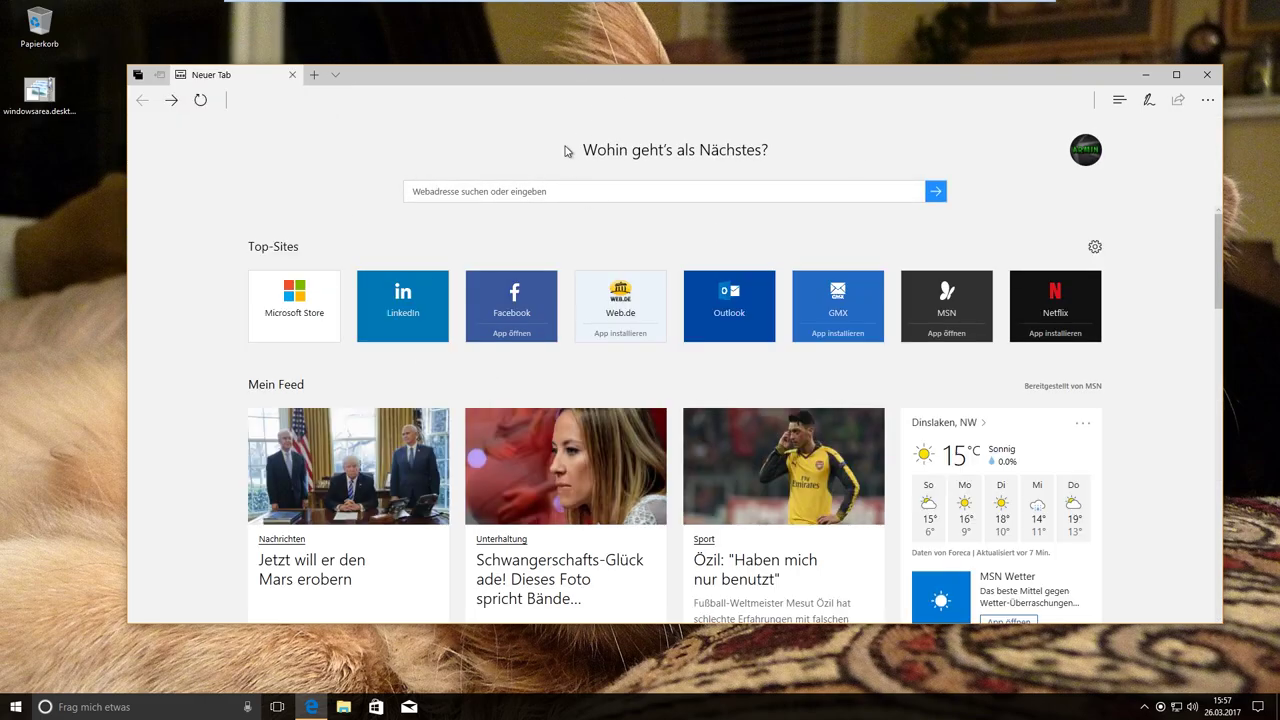
- Open the list of tabs saved for later, look over the saved group and close the list
left_click(140, 77)
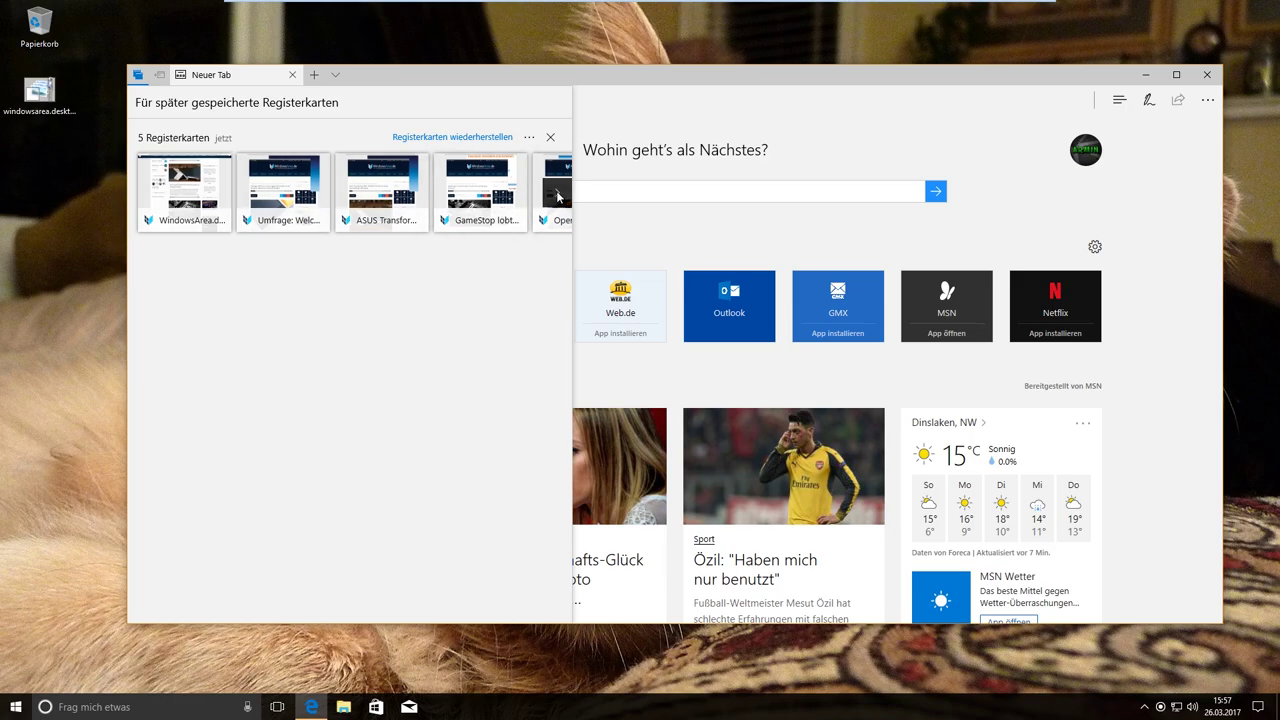
scroll(558, 197, "down", 2)
scroll(558, 197, "up", 2)
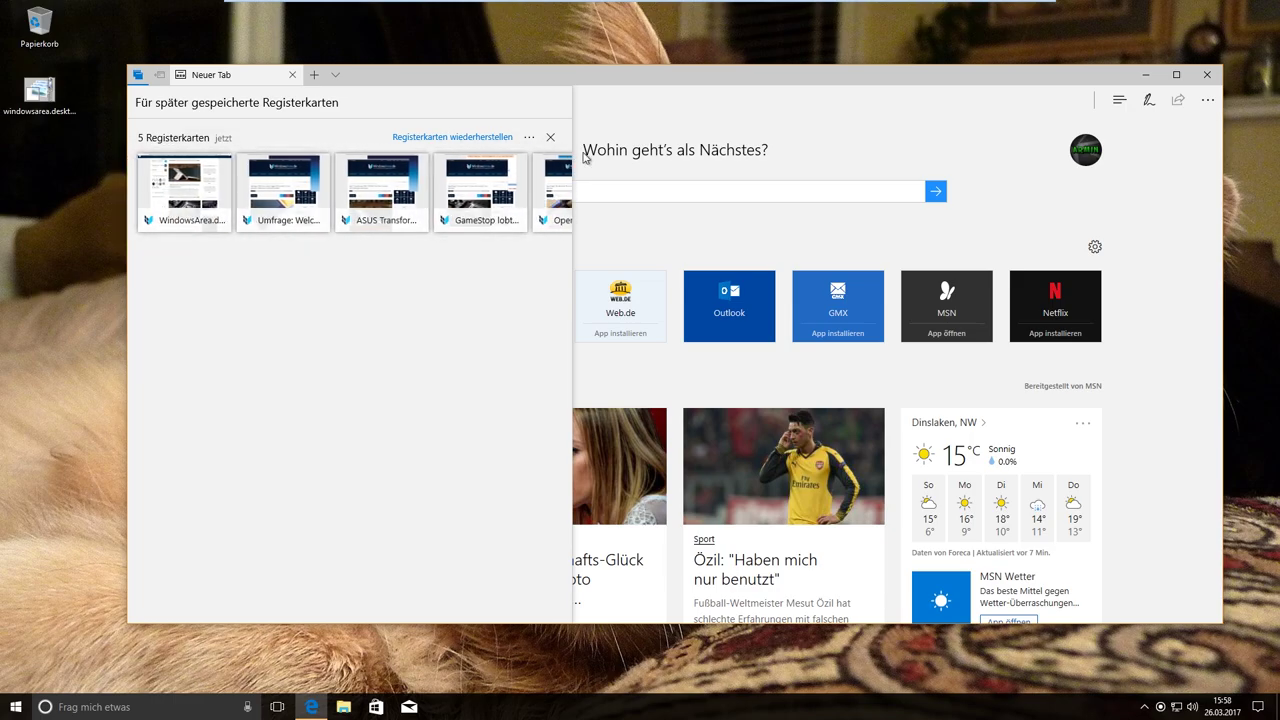
left_click(670, 203)
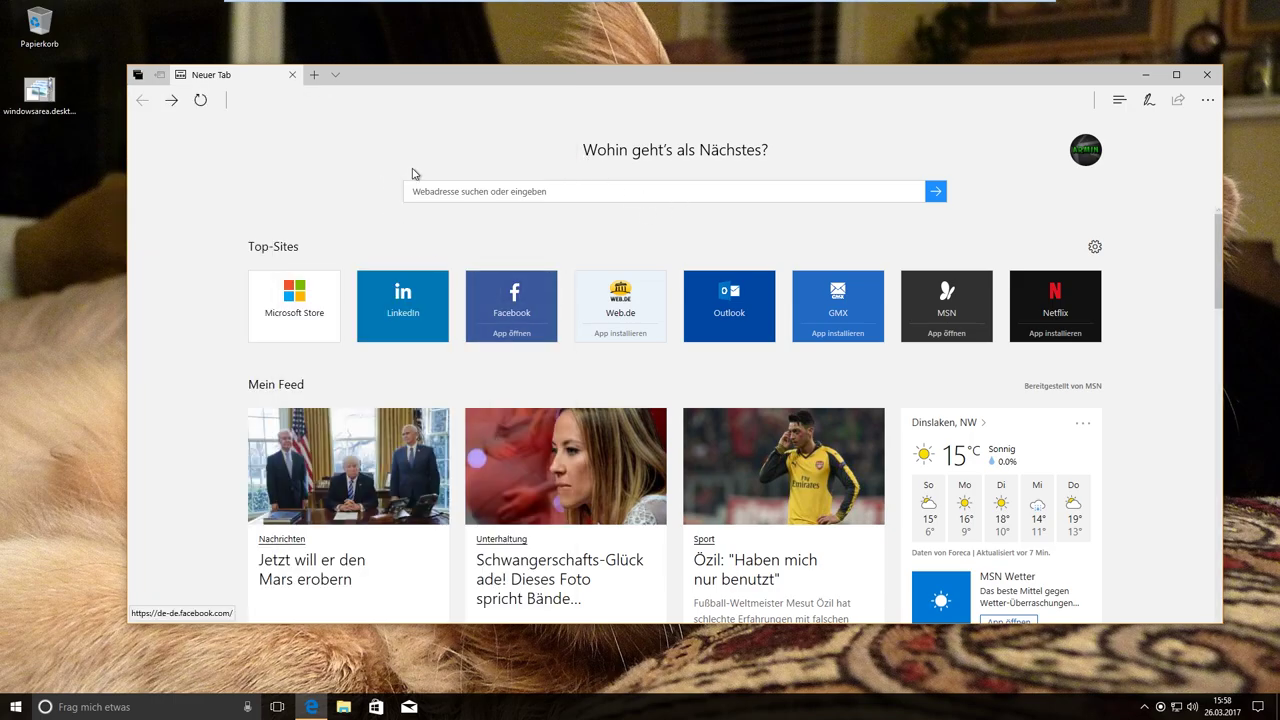
- Restore the whole group of tabs saved for later and show the WindowsArea.de homepage tab
left_click(138, 74)
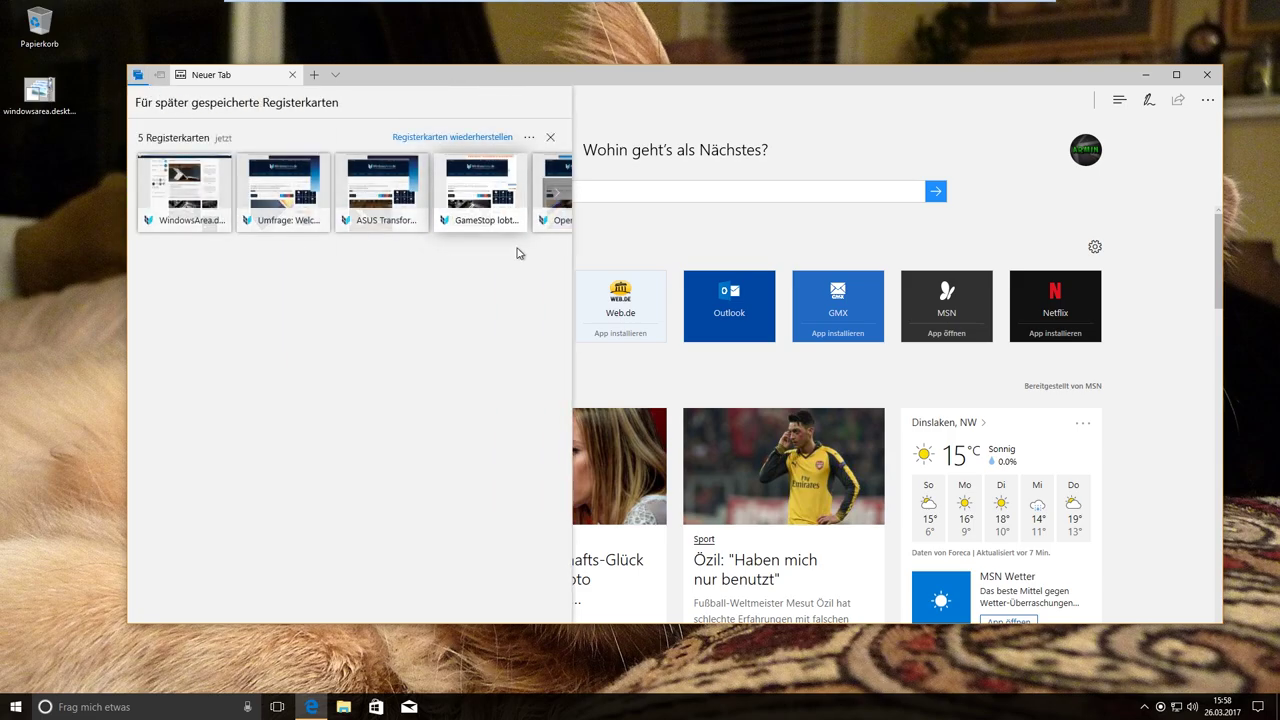
left_click(430, 138)
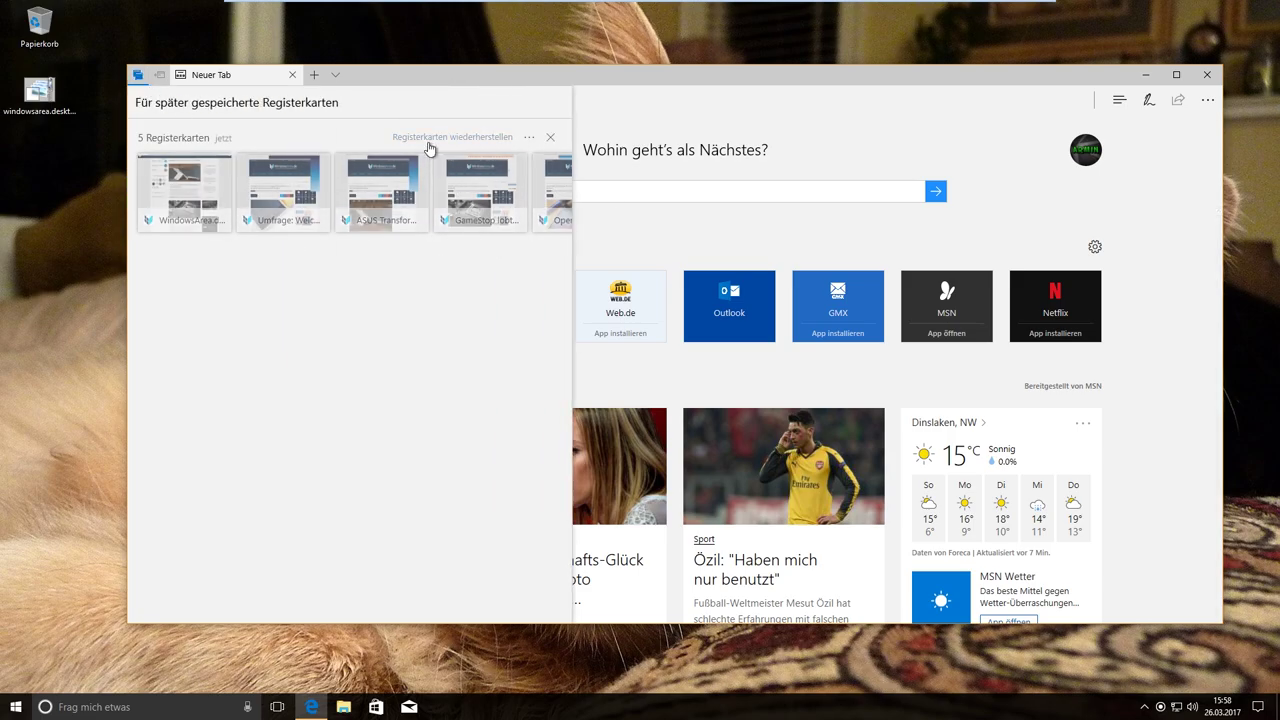
left_click(375, 75)
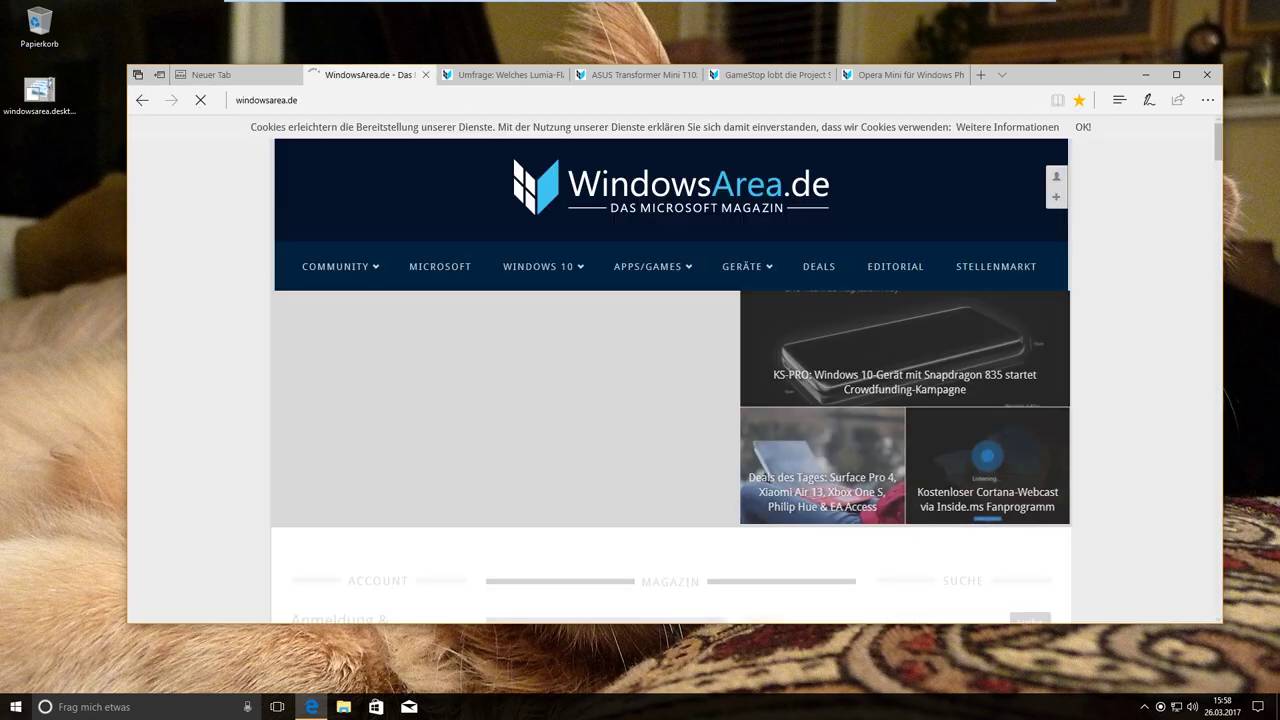
- Switch through the restored Lumia-Umfrage, ASUS Transformer Mini, GameStop and Opera Mini tabs and return to the Lumia-Umfrage article
left_click(505, 76)
left_click(625, 80)
left_click(772, 78)
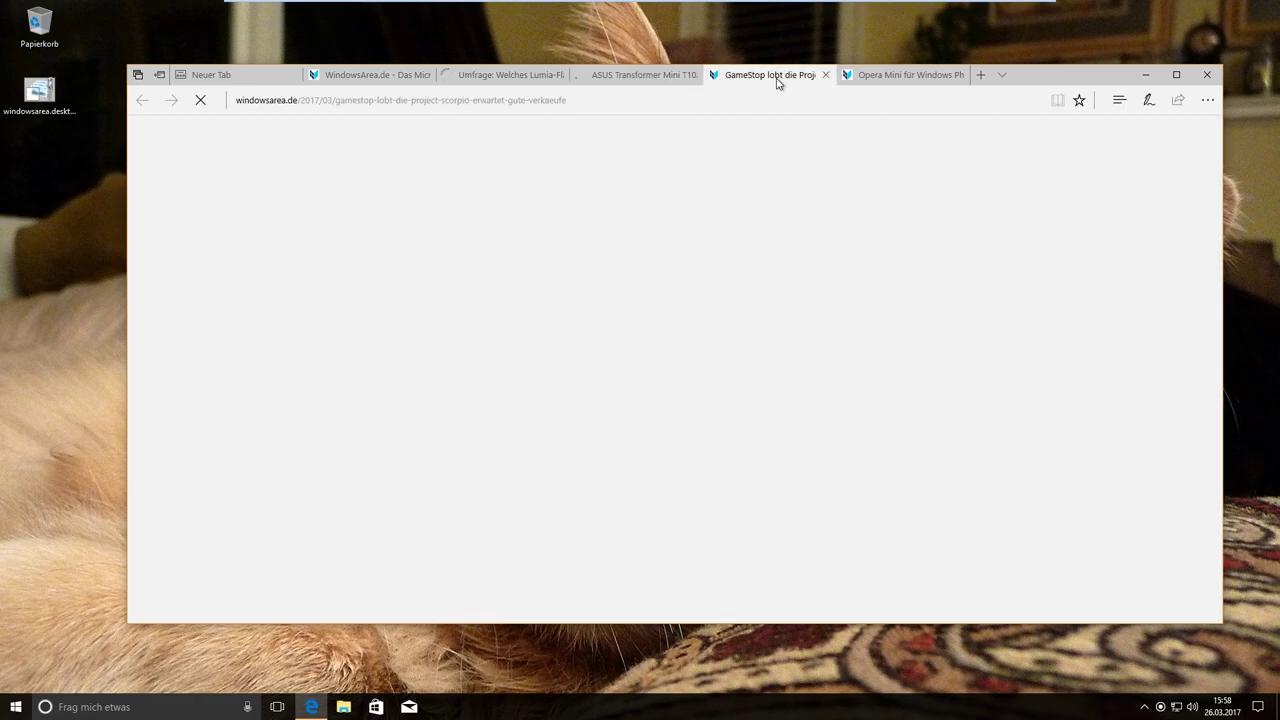
left_click(860, 78)
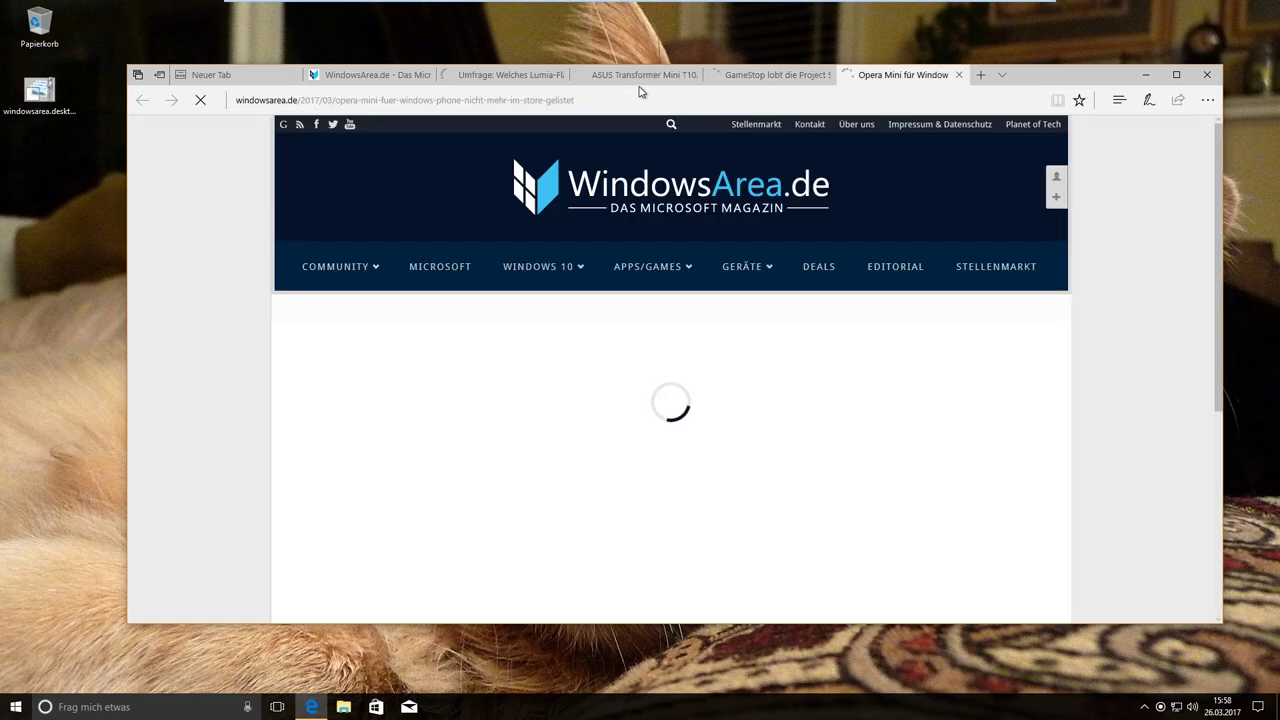
left_click(521, 75)
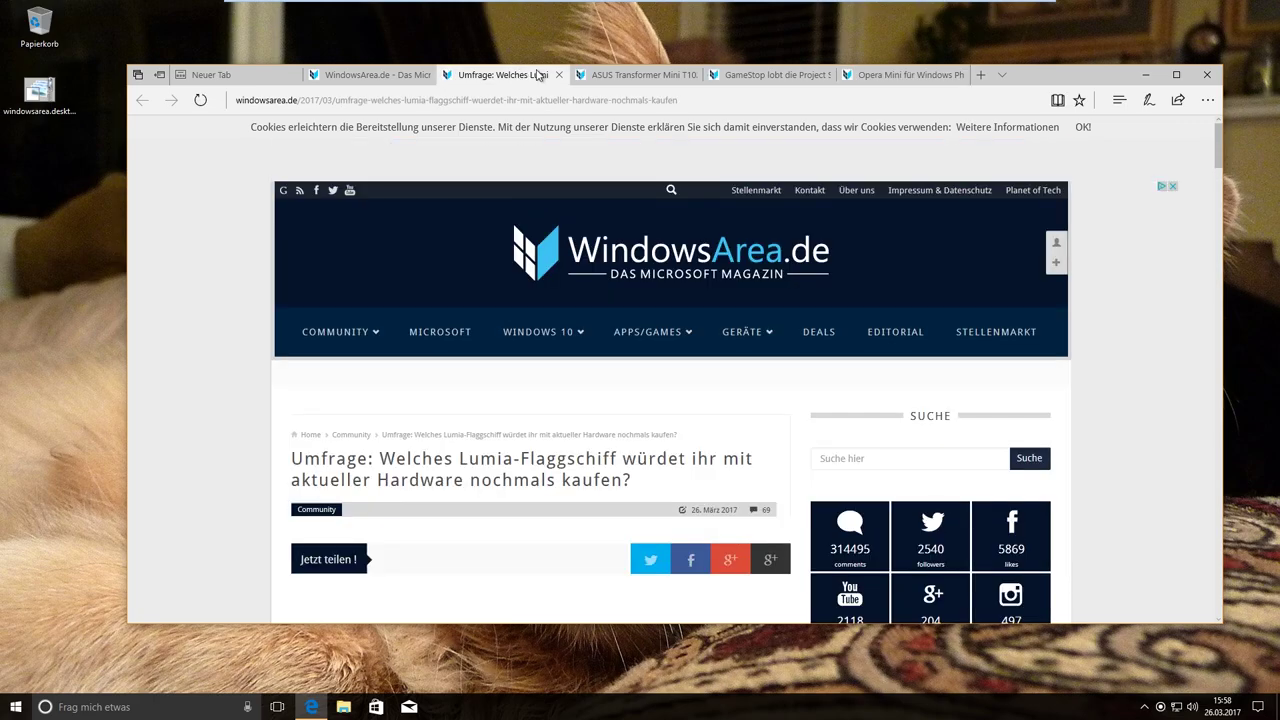
mouse_move(588, 76)
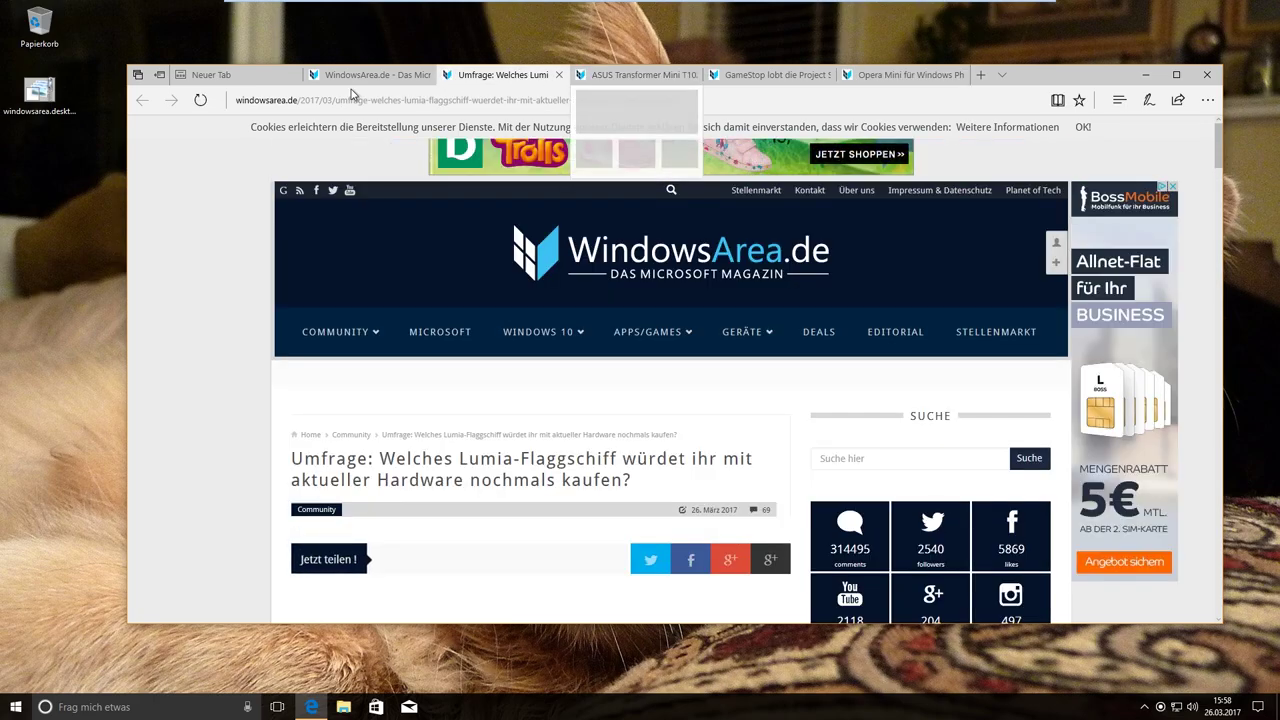
left_click(765, 75)
left_click(492, 76)
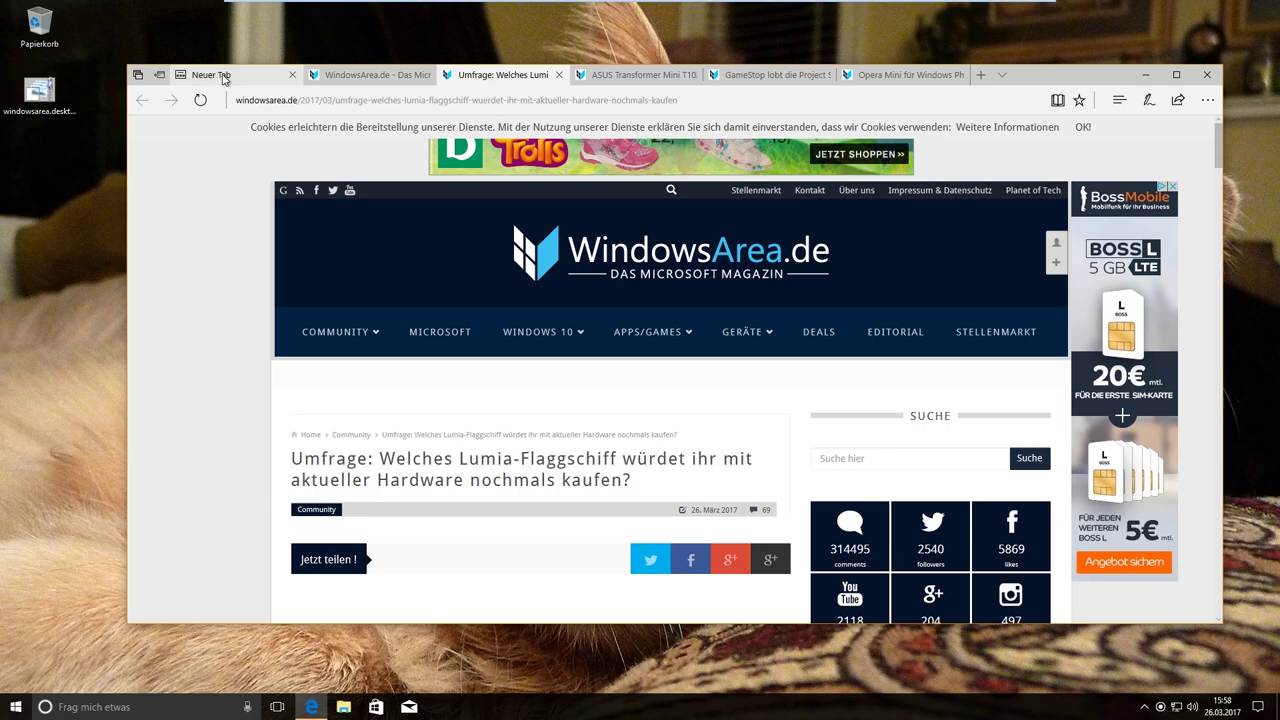
- Set all open tabs aside again and restore only the ASUS Transformer Mini tab from the saved group
left_click(159, 75)
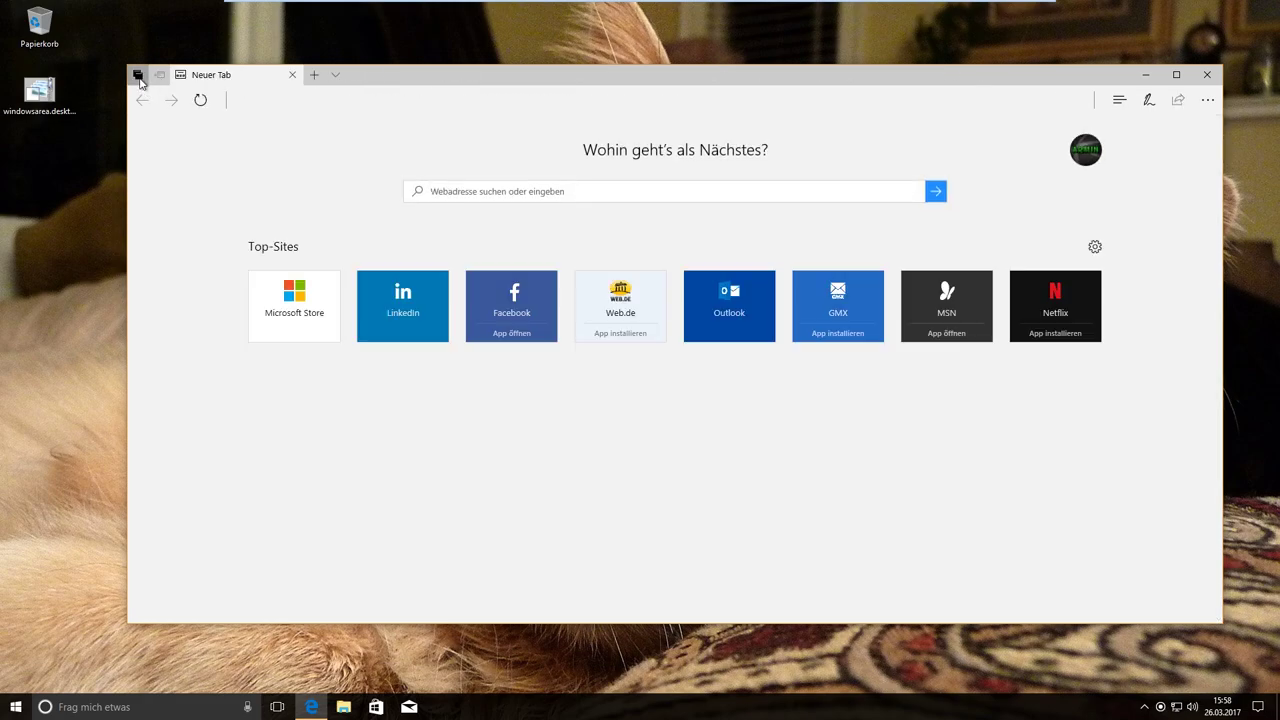
left_click(138, 75)
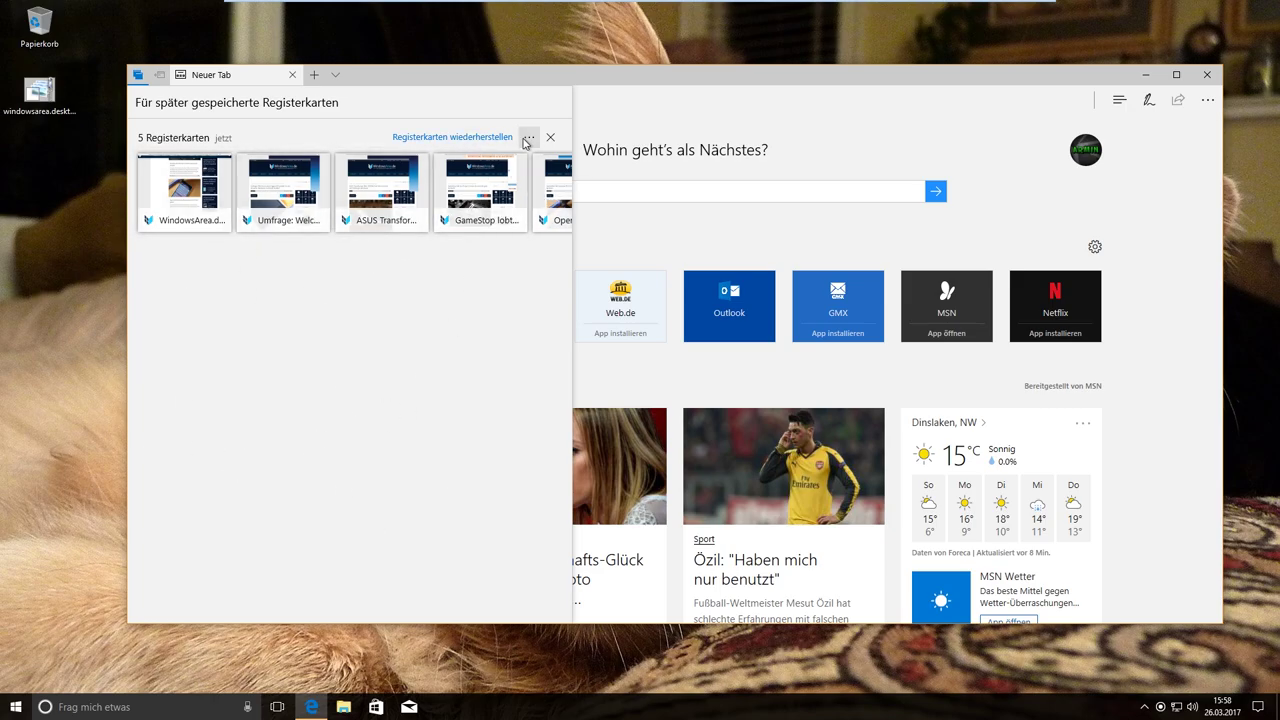
left_click(345, 195)
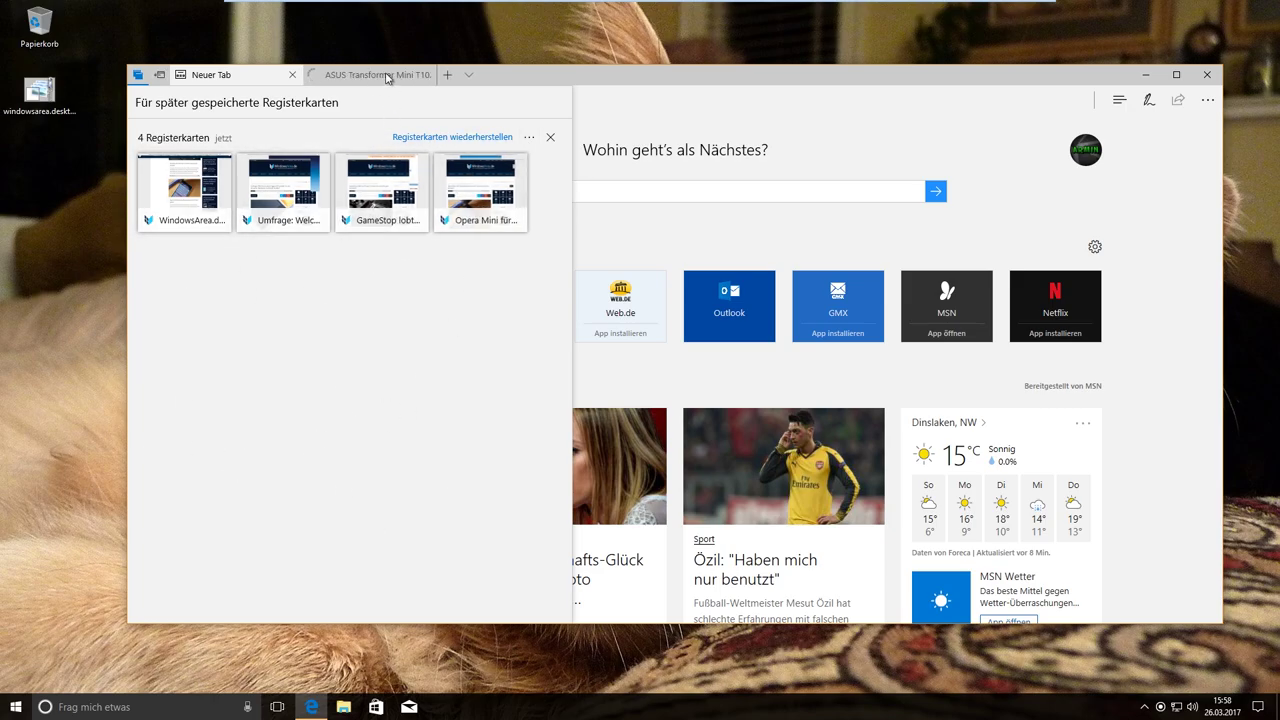
- Set the ASUS Transformer Mini tab aside again and share saved tabs through Mail using Registerkarten teilen
left_click(159, 76)
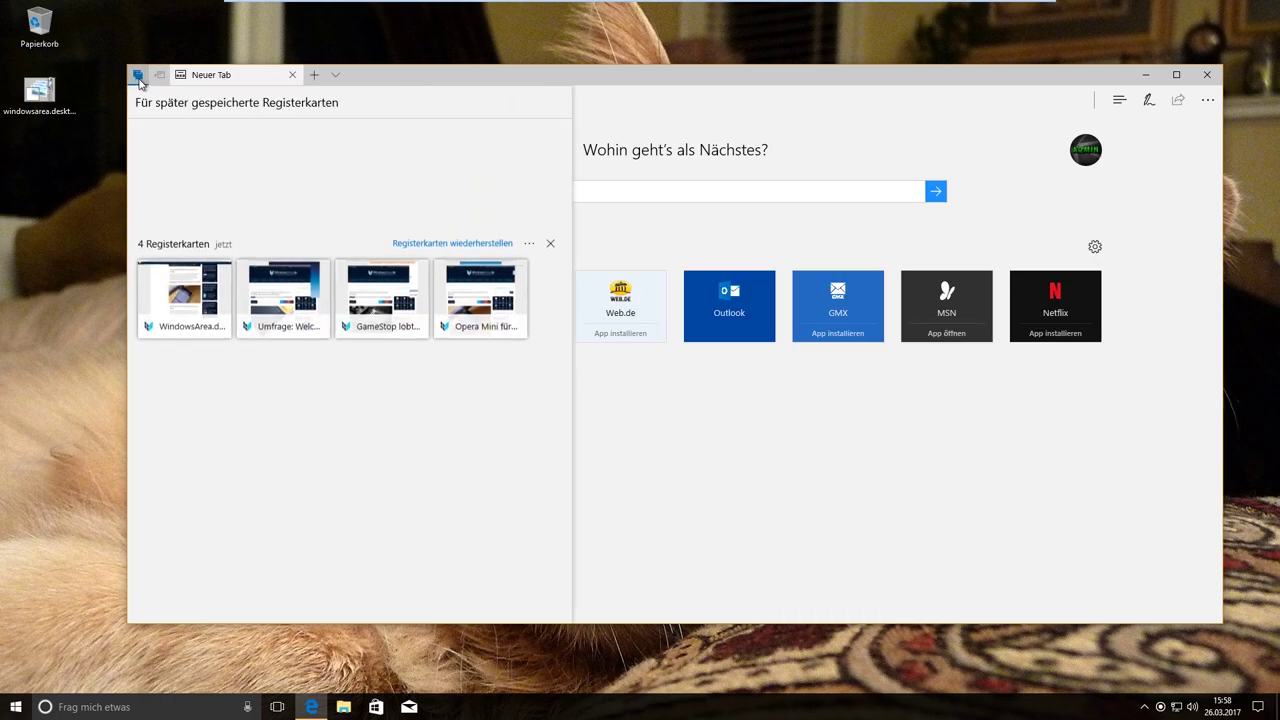
right_click(438, 192)
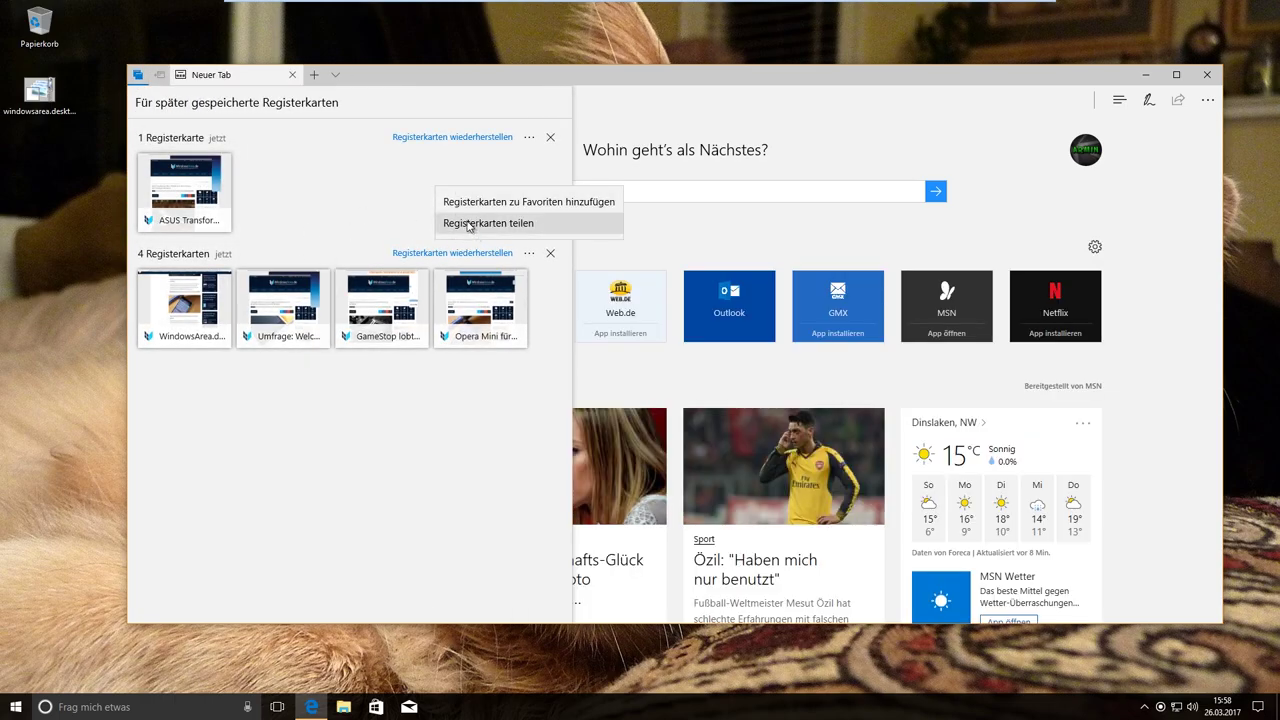
left_click(467, 224)
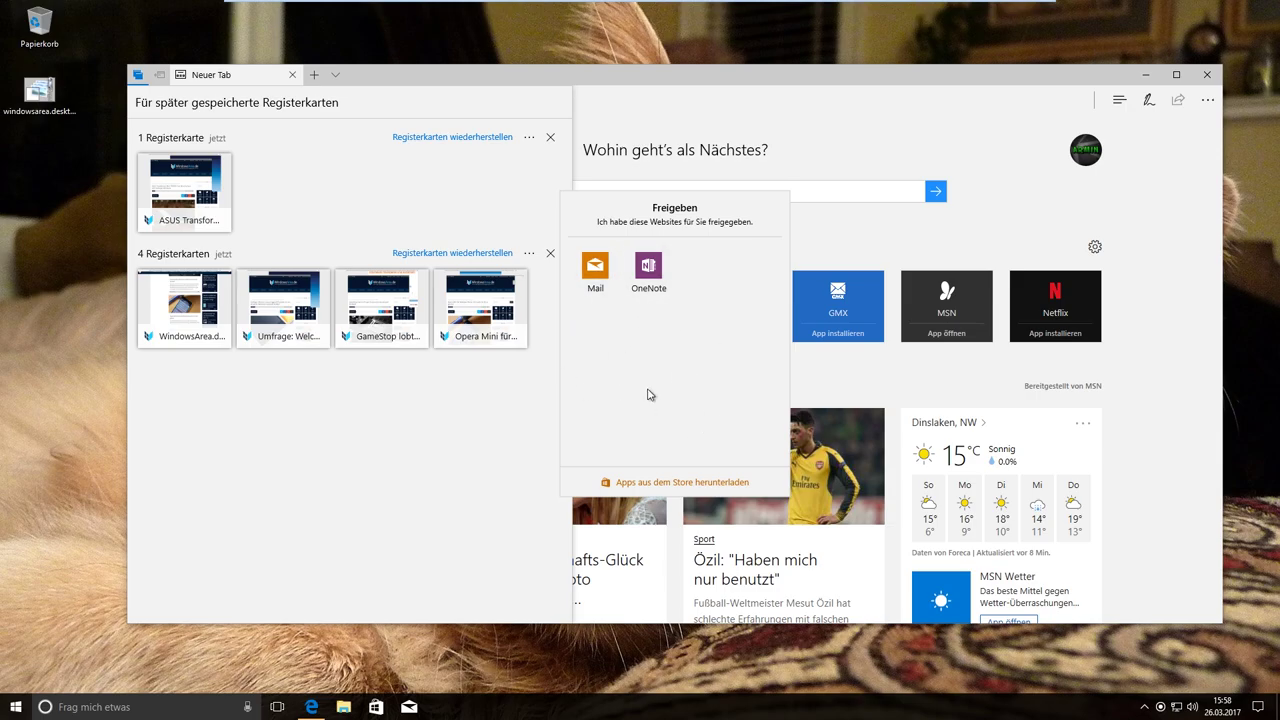
left_click(595, 268)
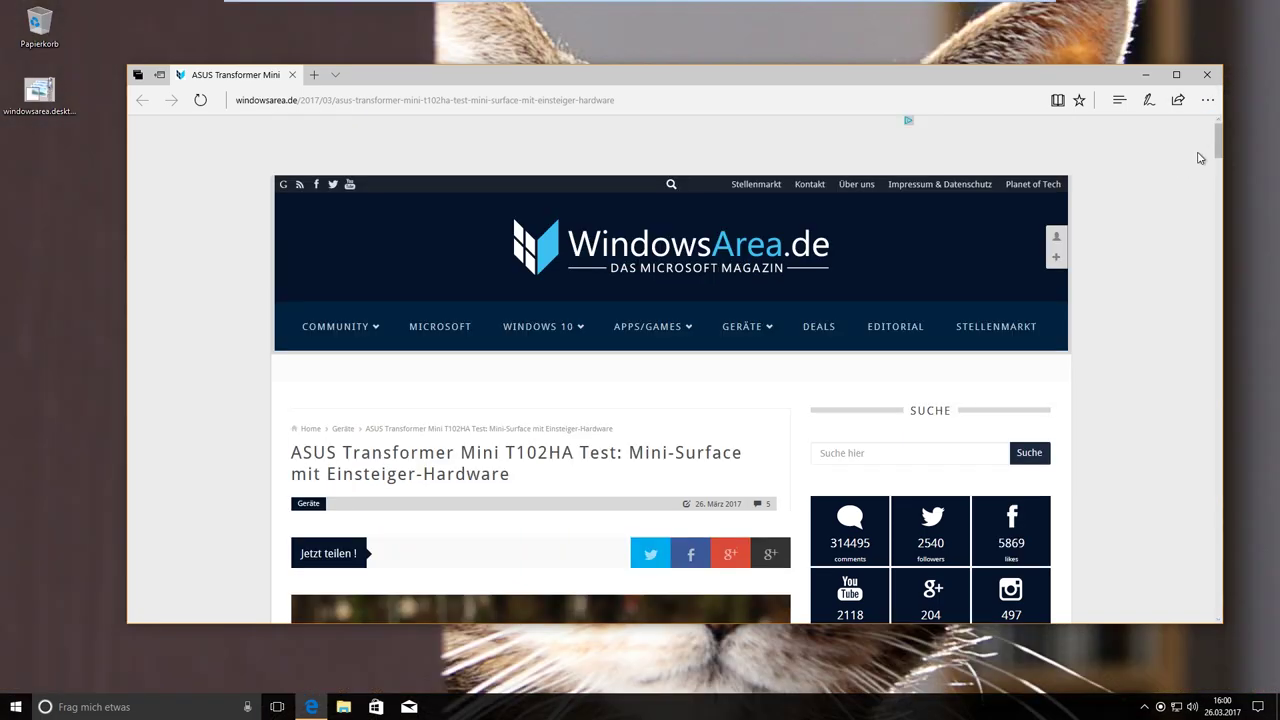
- Share the ASUS Transformer Mini article as a Cortana reminder with the text "du musst noch diesen lesen" and close Cortana
left_click(1178, 101)
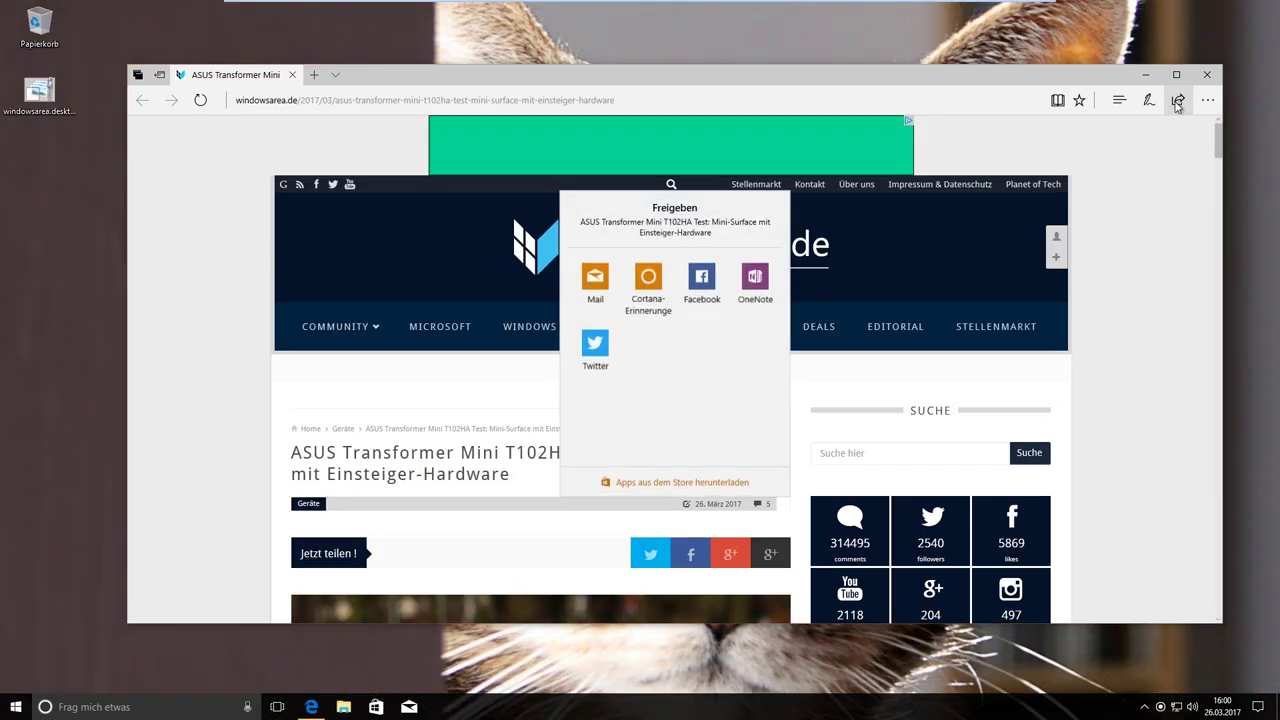
left_click(633, 290)
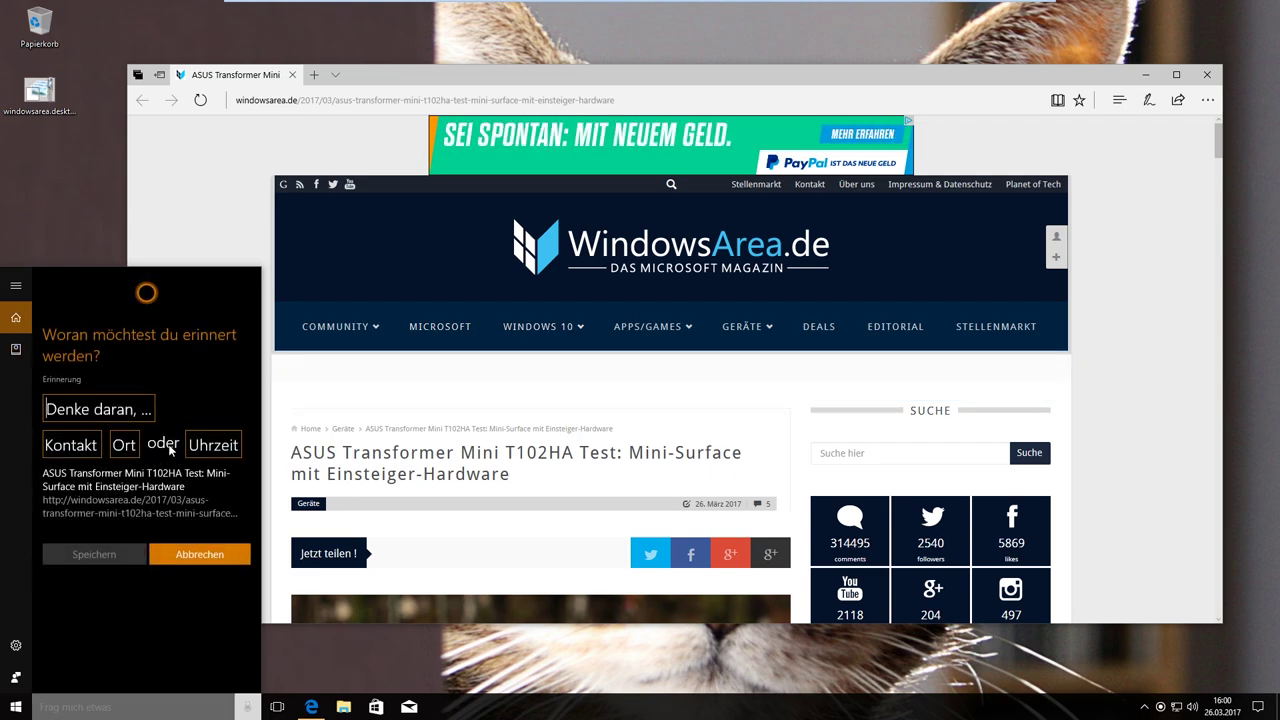
type("du musst noch diesen lesen")
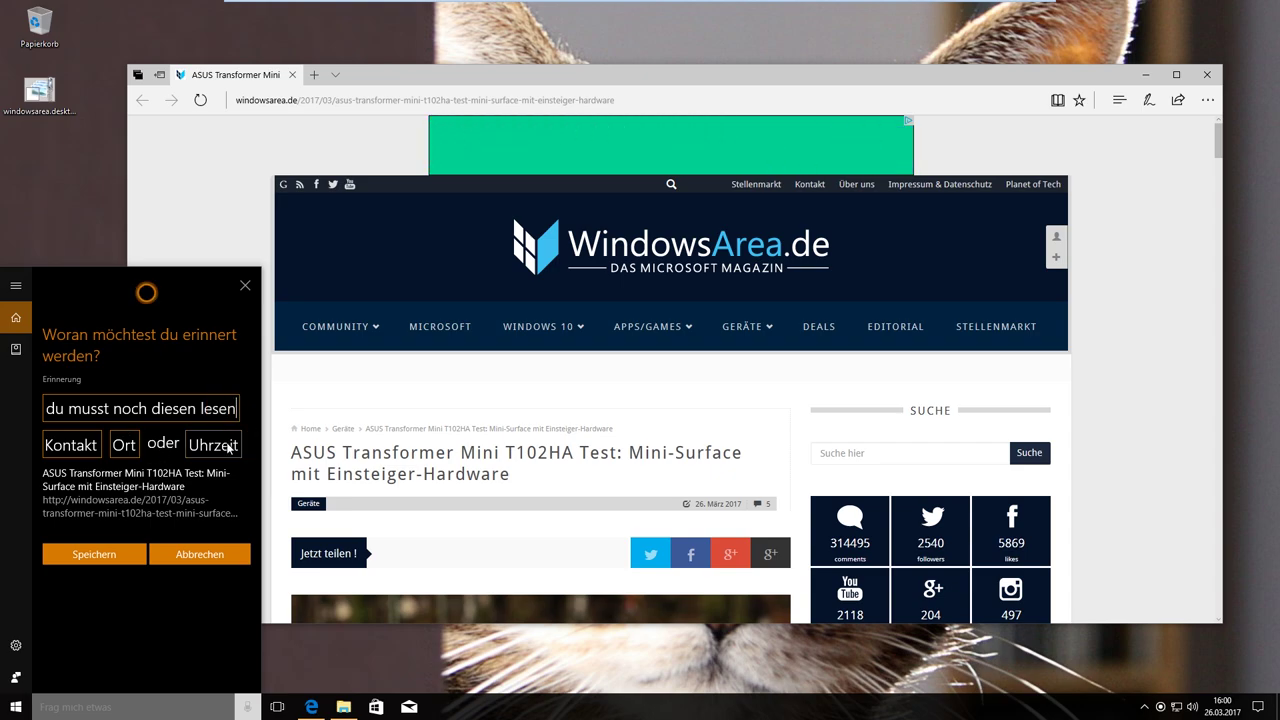
left_click(228, 448)
left_click(200, 411)
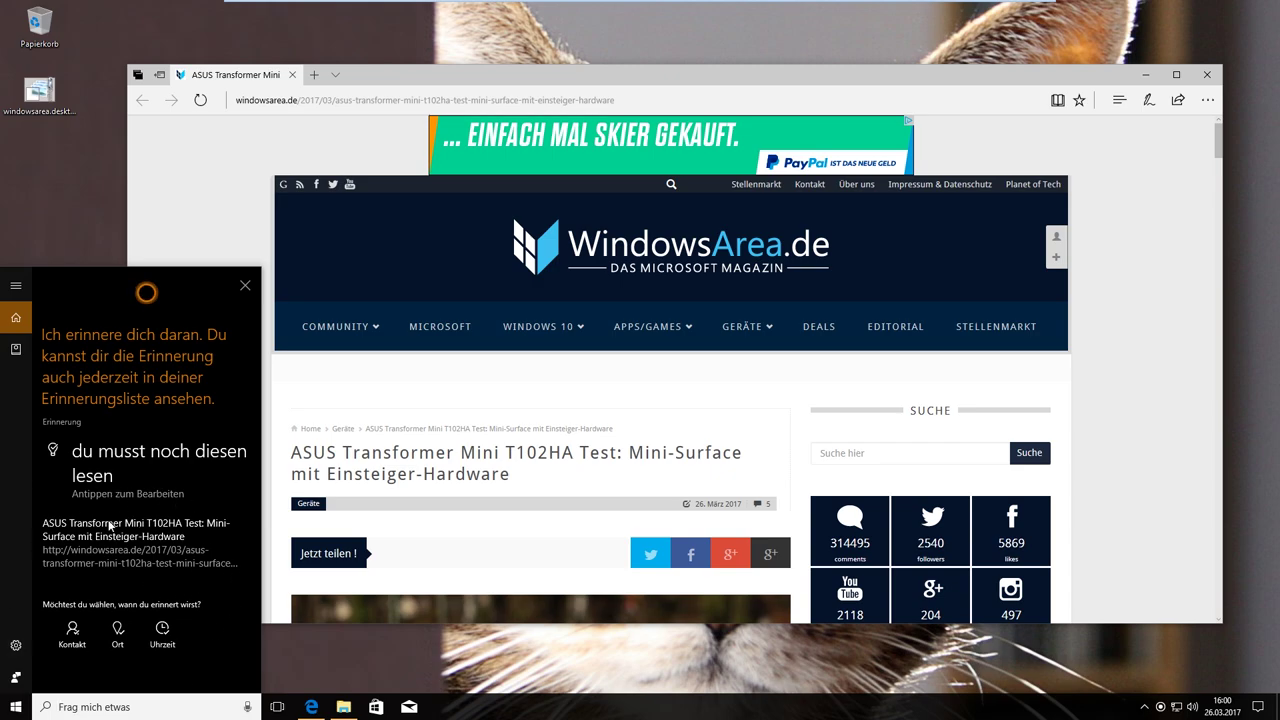
left_click(242, 288)
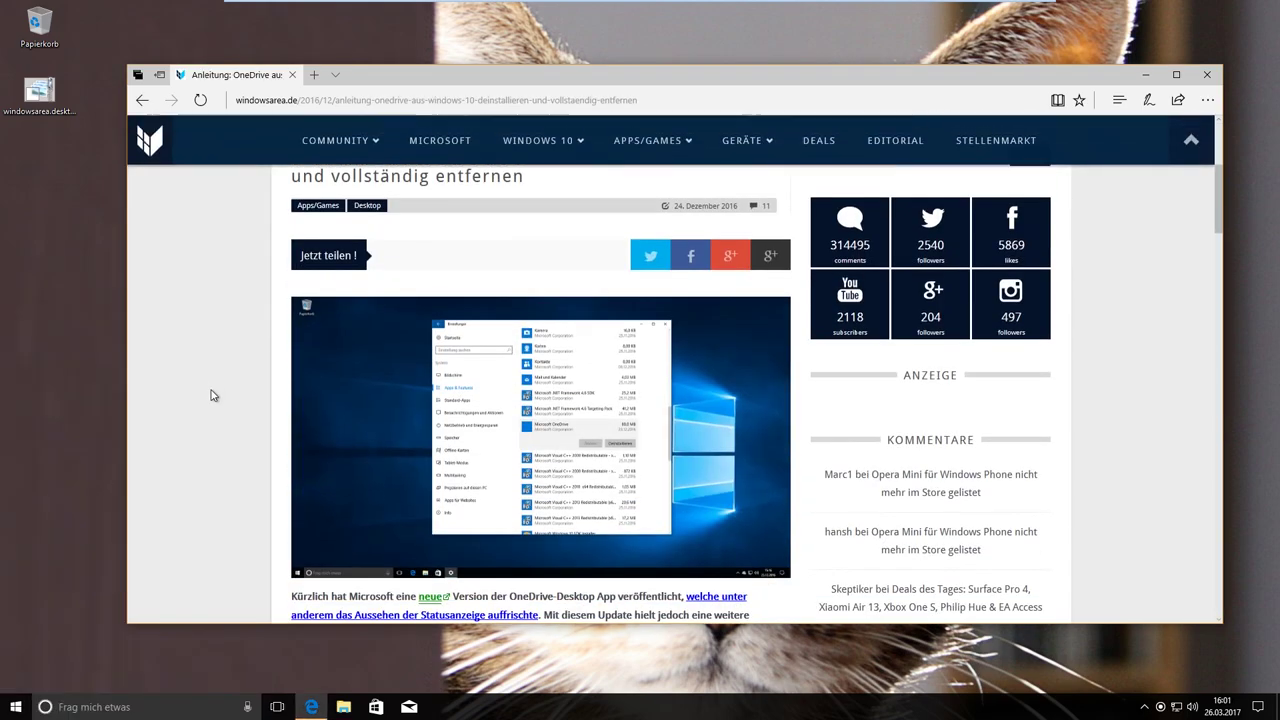
- Request the setup download under "OneDrive erneut installieren" in the OneDrive article and show its alternative save option
scroll(211, 394, "down", 7)
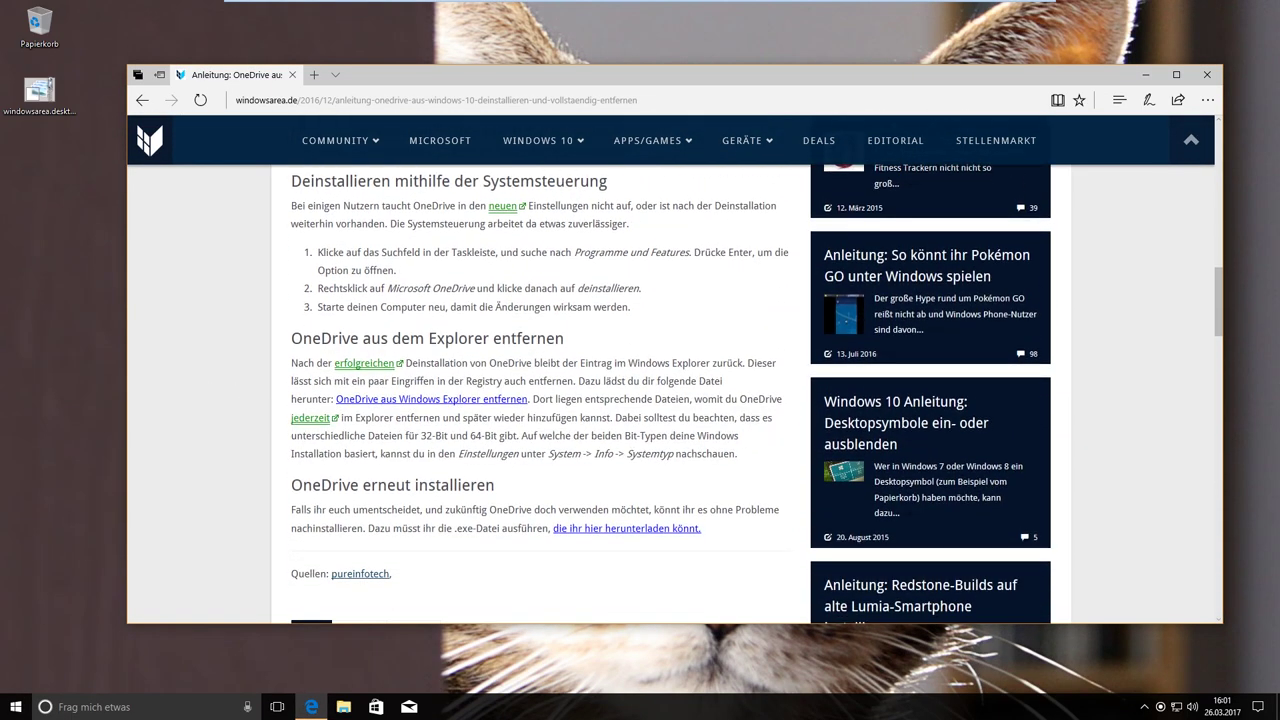
left_click(597, 530)
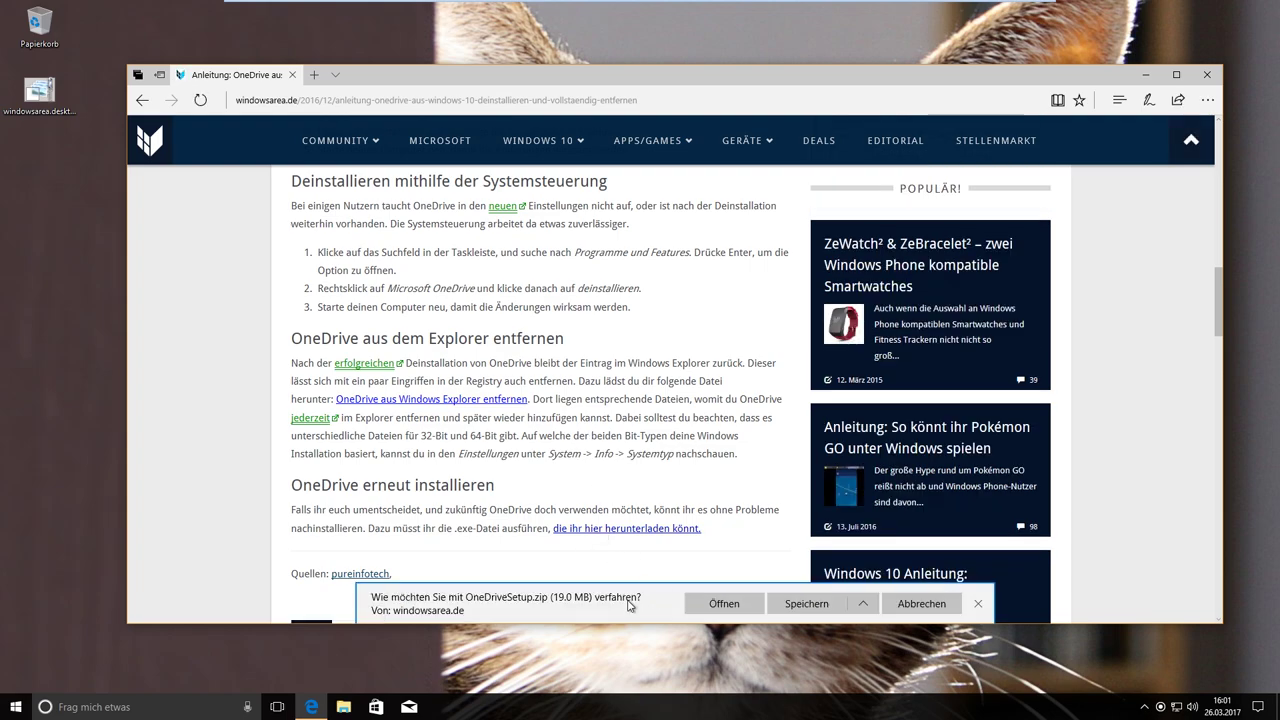
left_click(862, 604)
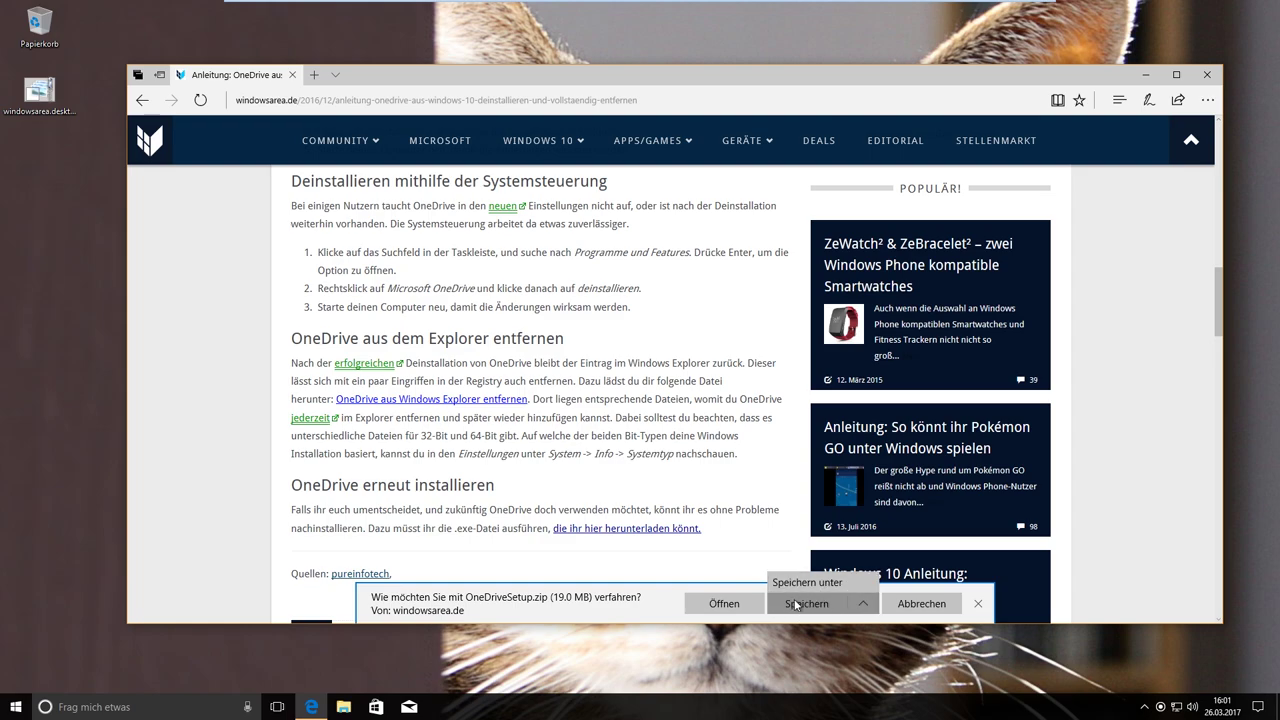
left_click(582, 608)
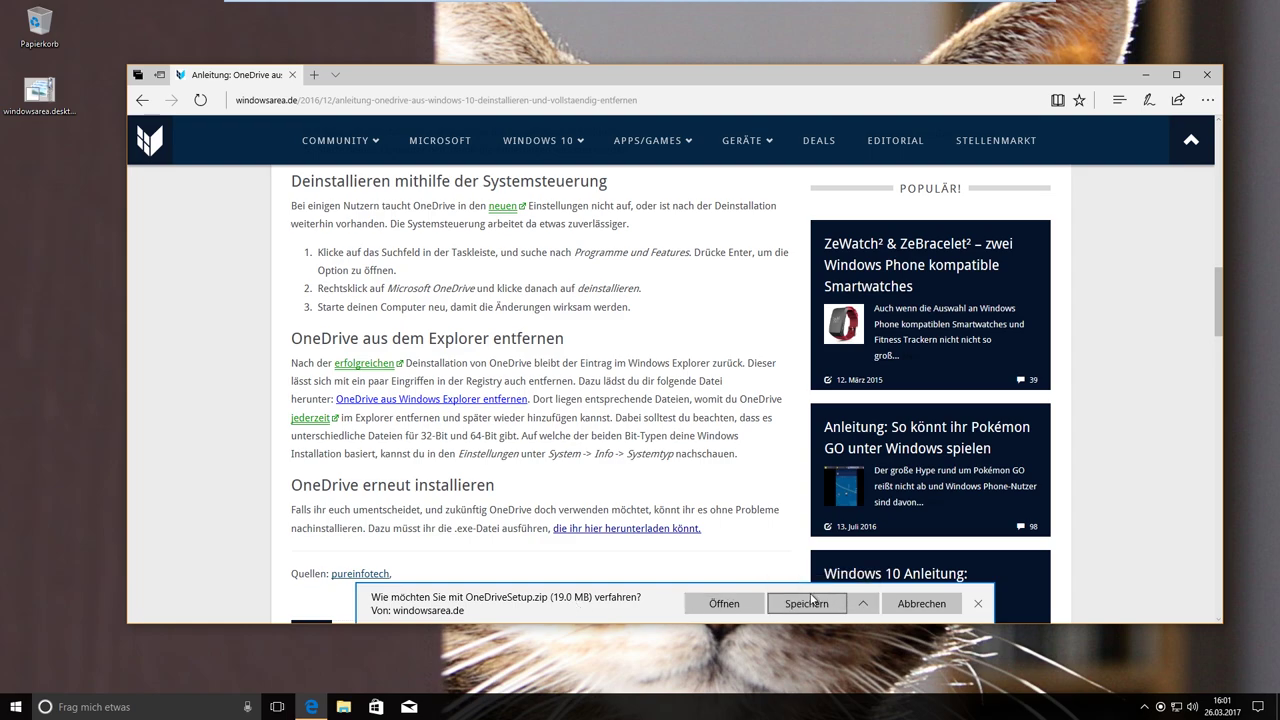
left_click(861, 604)
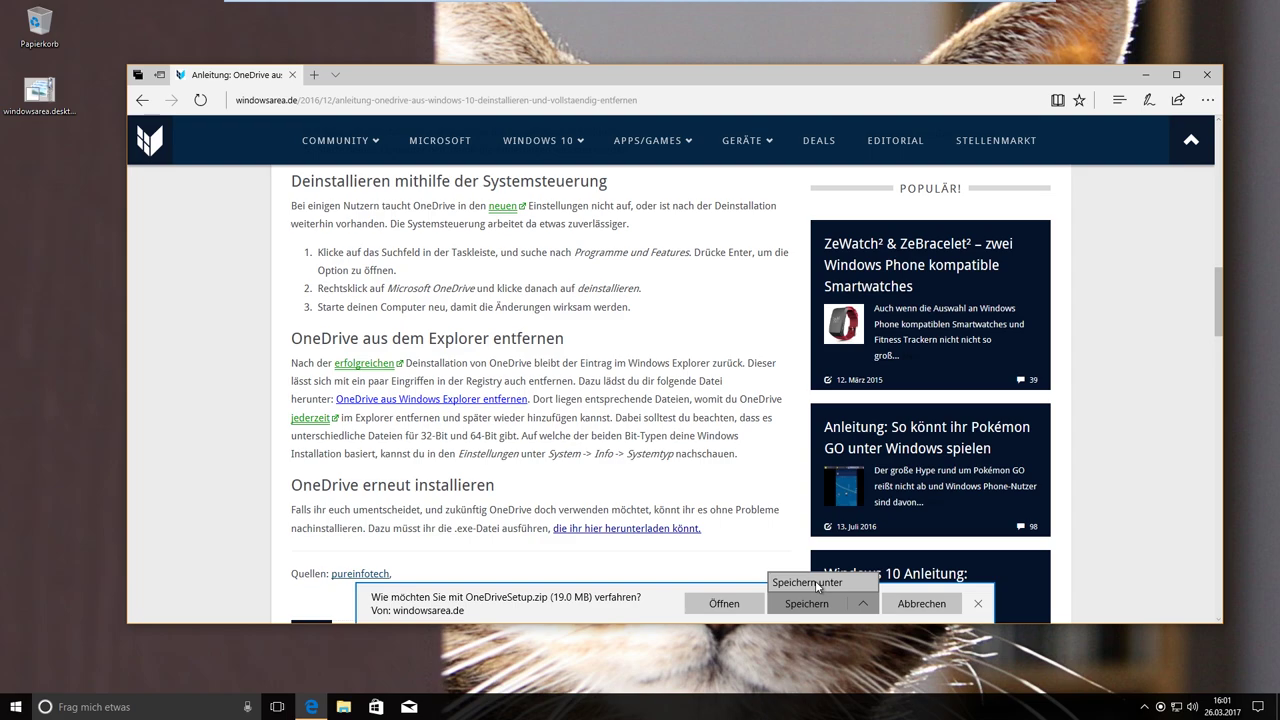
- Open OneDriveSetup.zip directly without saving it, view its contents and close the archive window
left_click(655, 604)
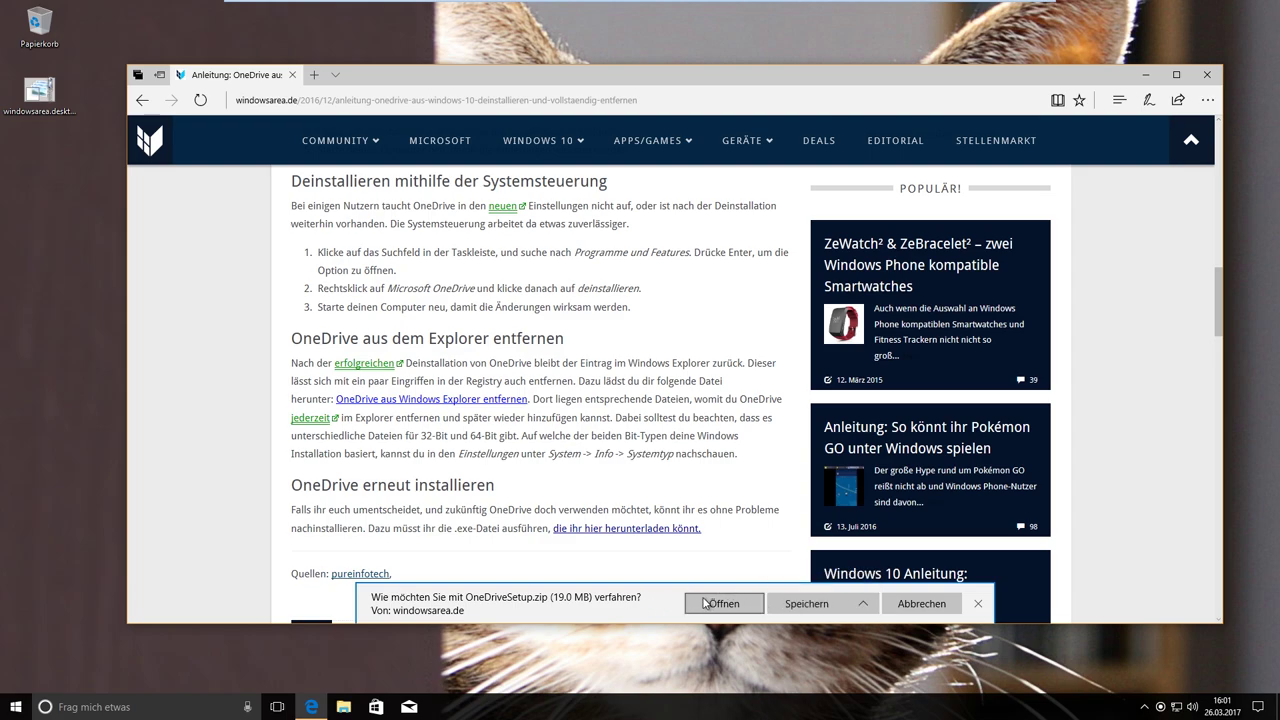
left_click(707, 605)
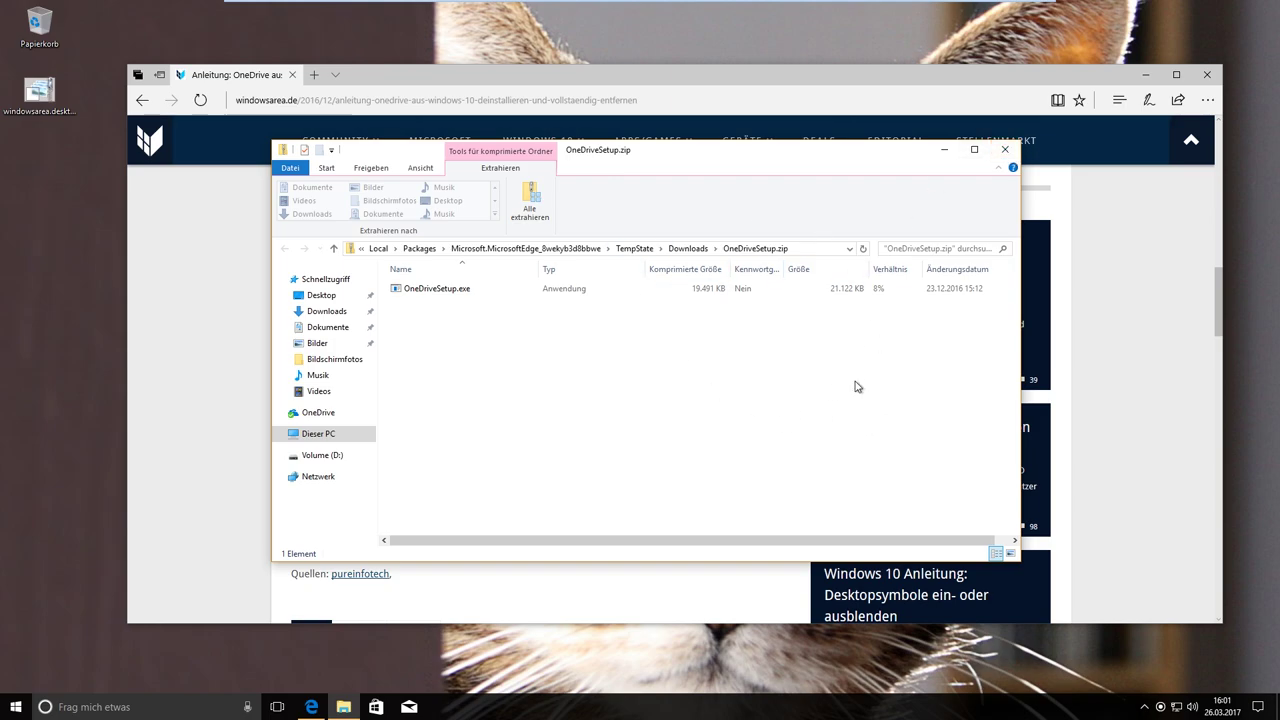
left_click(1004, 151)
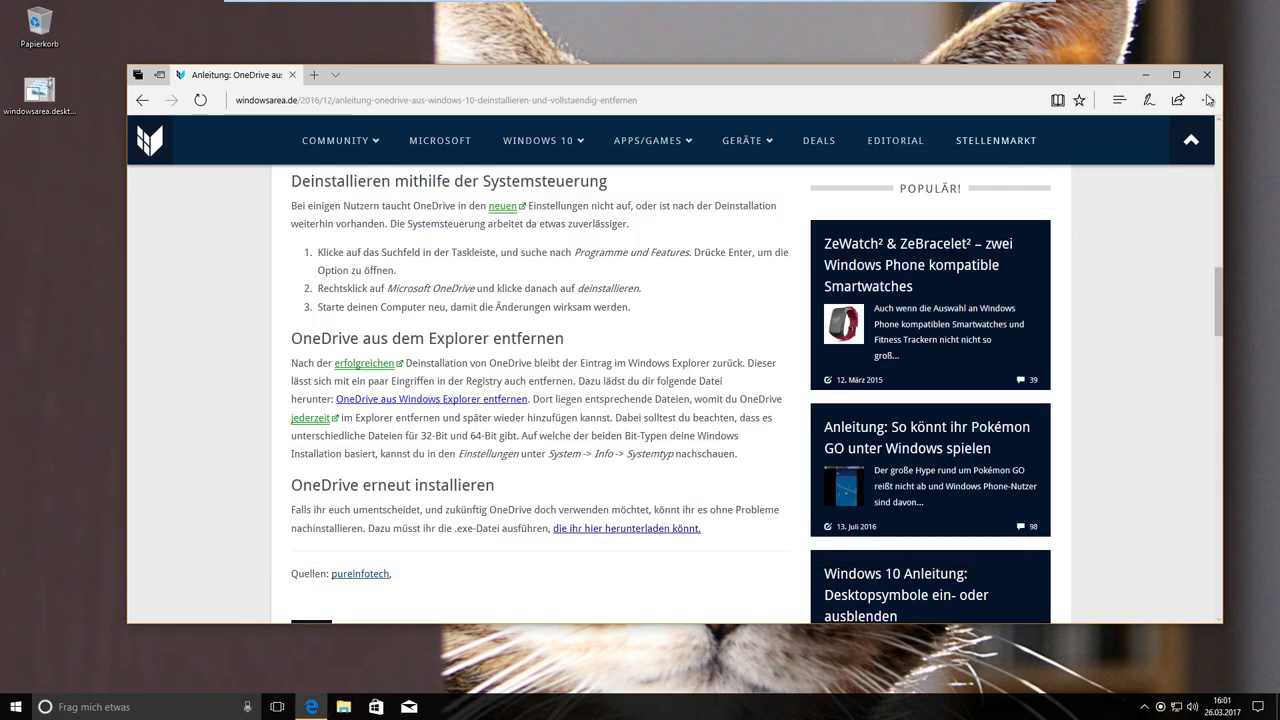
- Open the browser's hub, look over the favorites and the reading list, and close the hub
left_click(1119, 100)
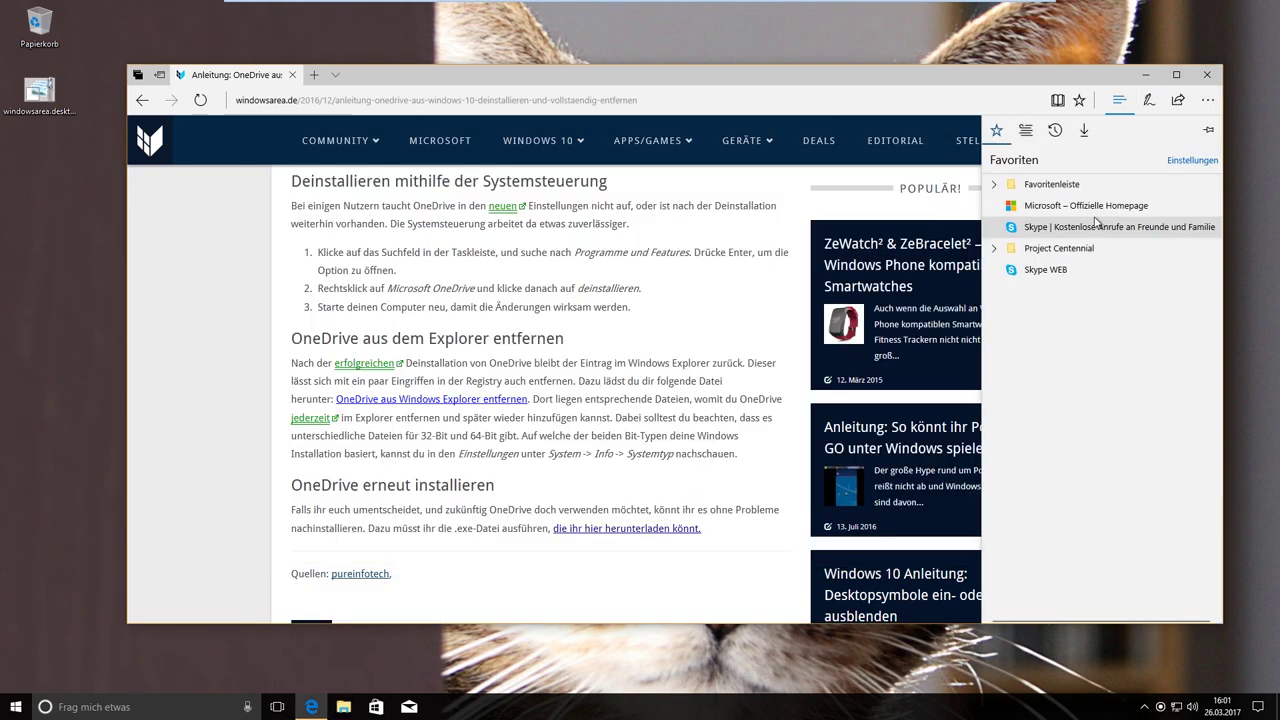
left_click(1028, 133)
left_click(1055, 130)
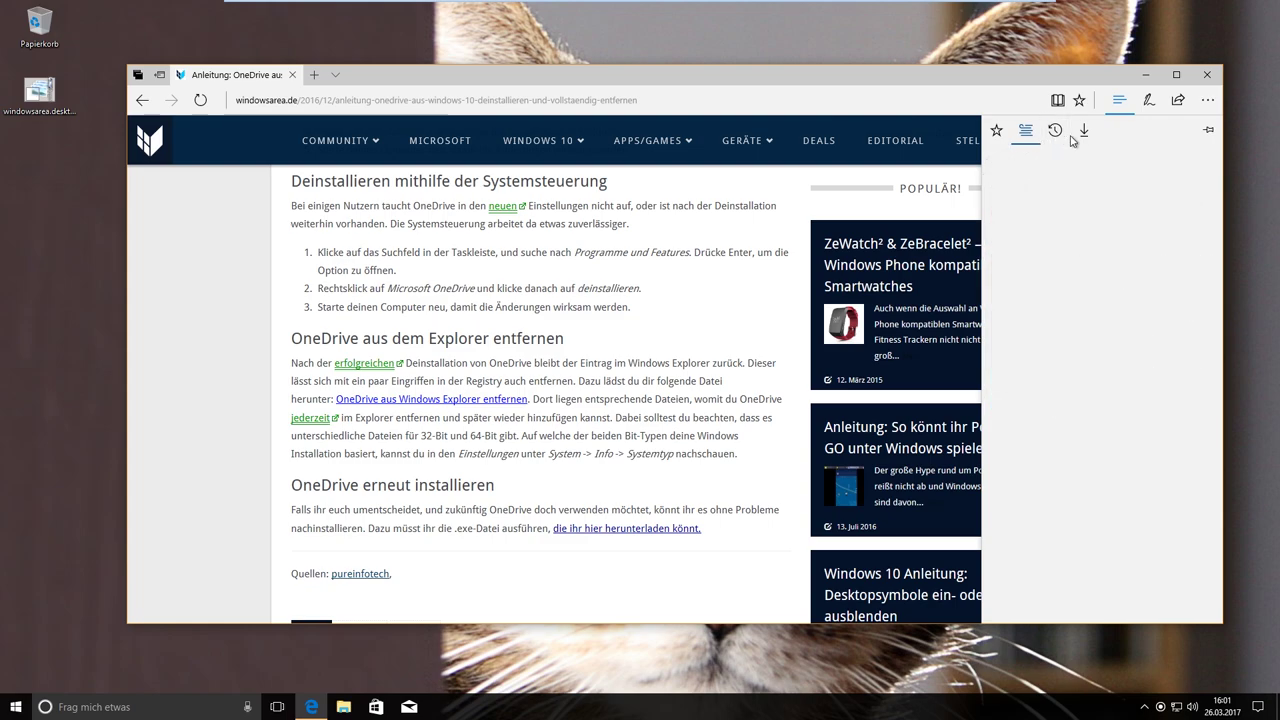
left_click(997, 130)
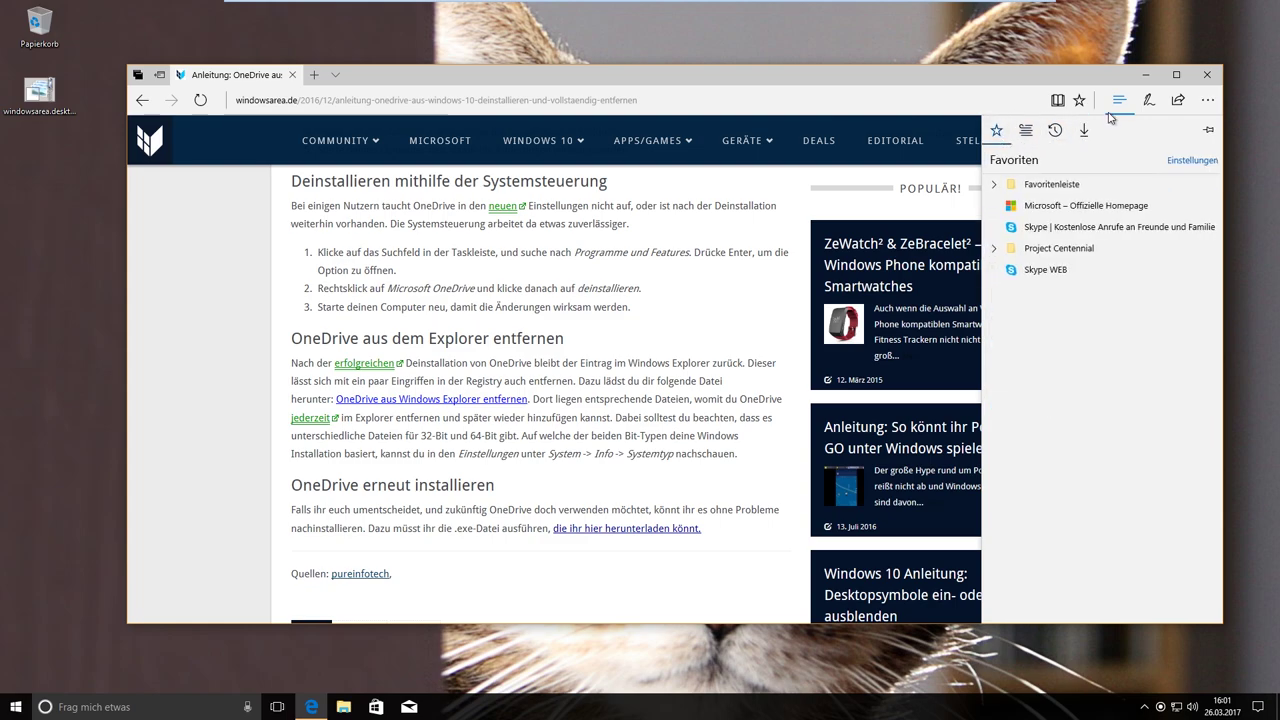
left_click(1126, 104)
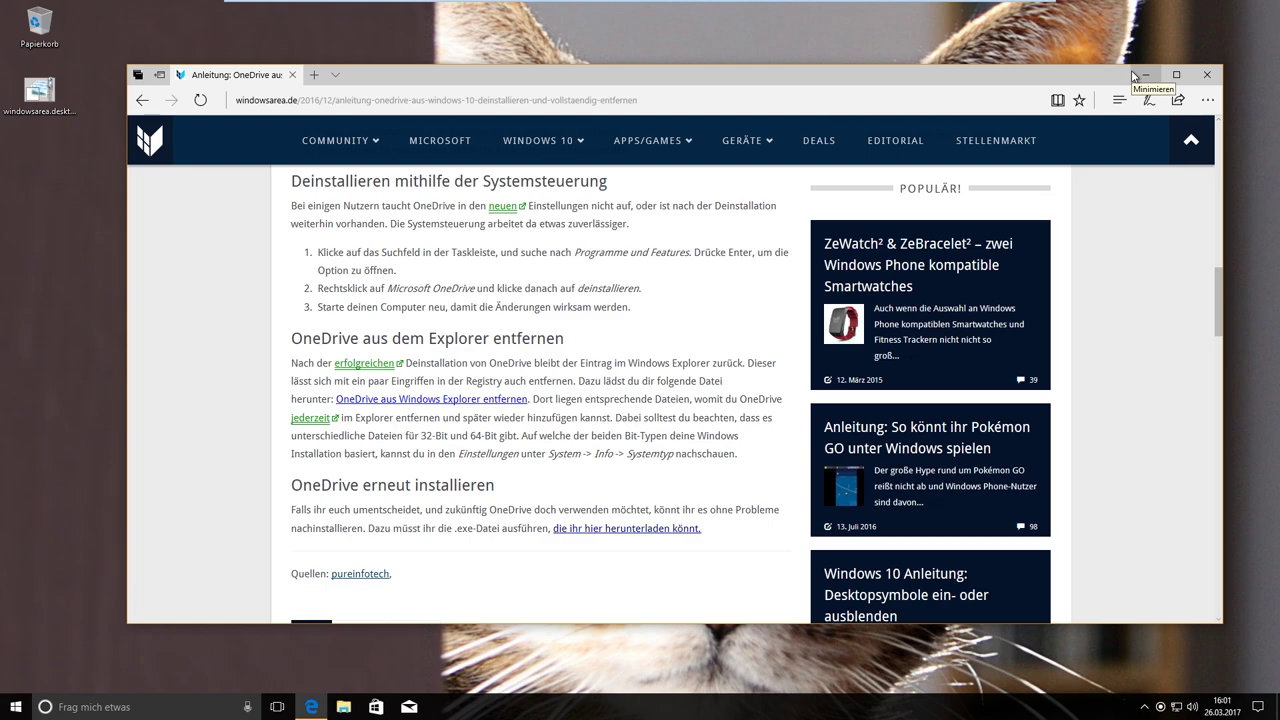
- Minimize the browser and show the alphabetical index of the Start menu's list of all apps
left_click(1134, 75)
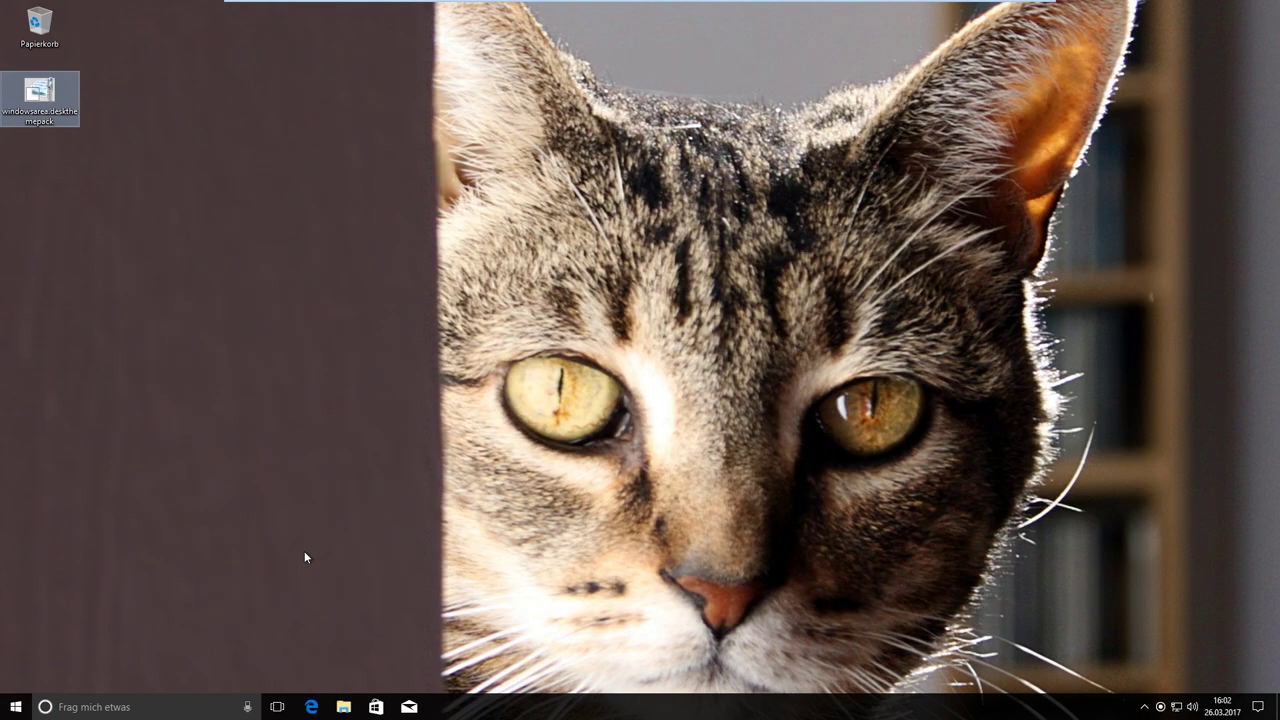
left_click(15, 707)
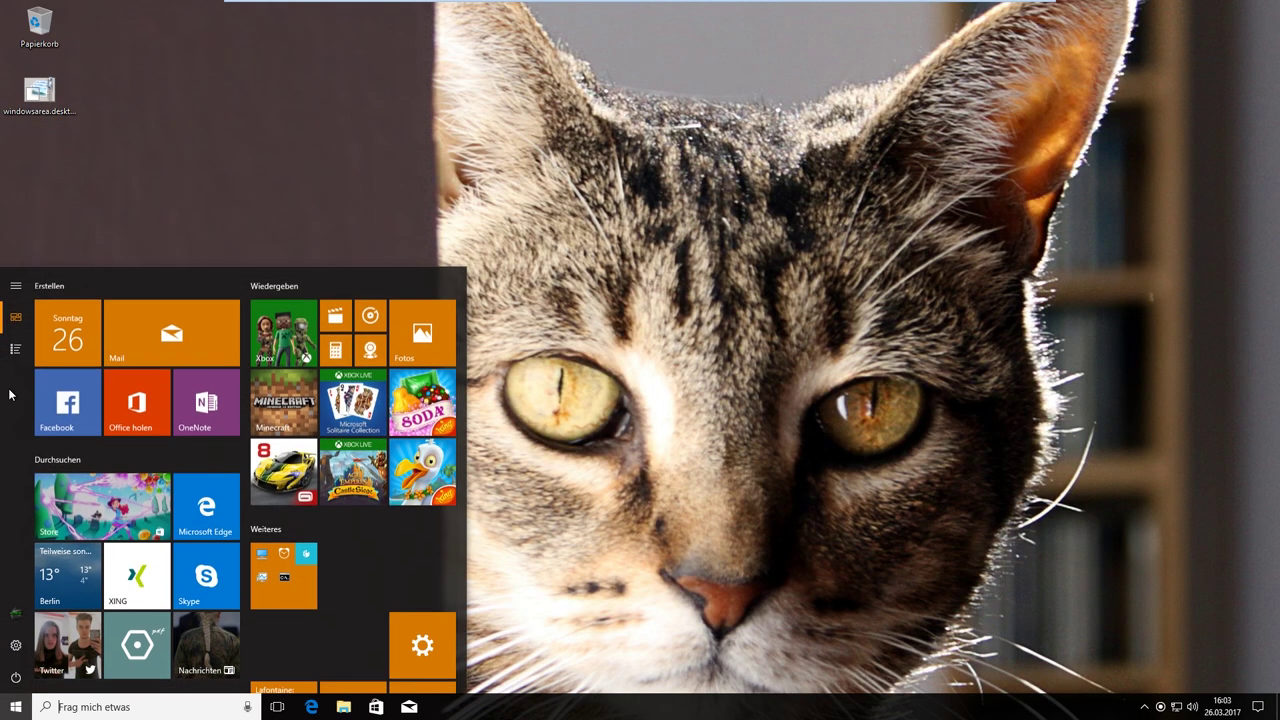
left_click(15, 348)
left_click(75, 518)
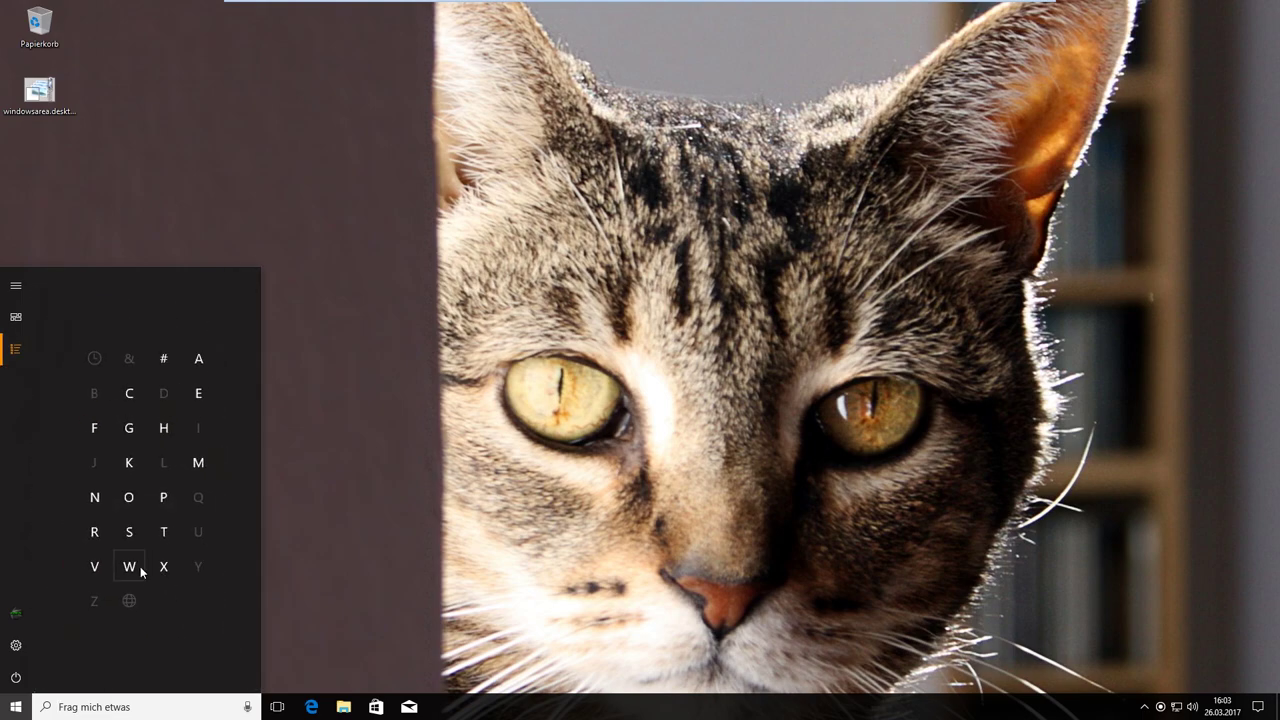
- Open Windows Defender Security Center from the app list and look over virus and threat protection, including protection updates and the scan history
left_click(132, 565)
left_click(116, 434)
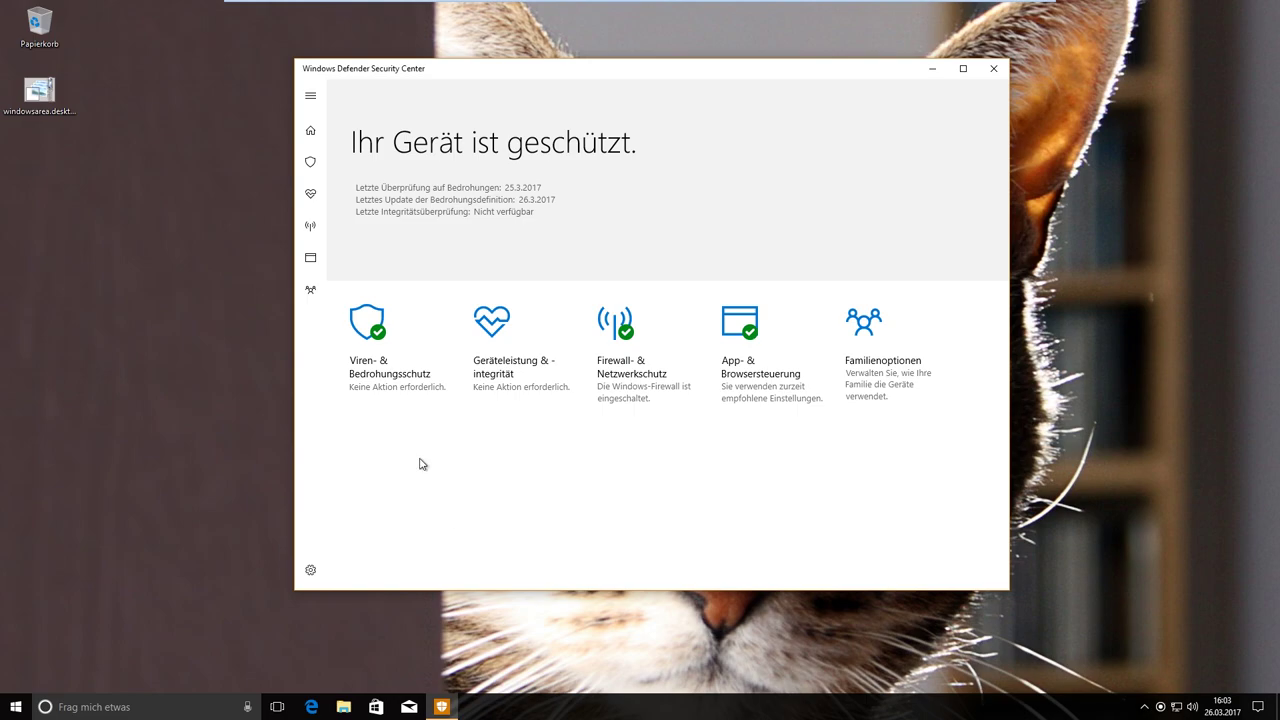
left_click(378, 377)
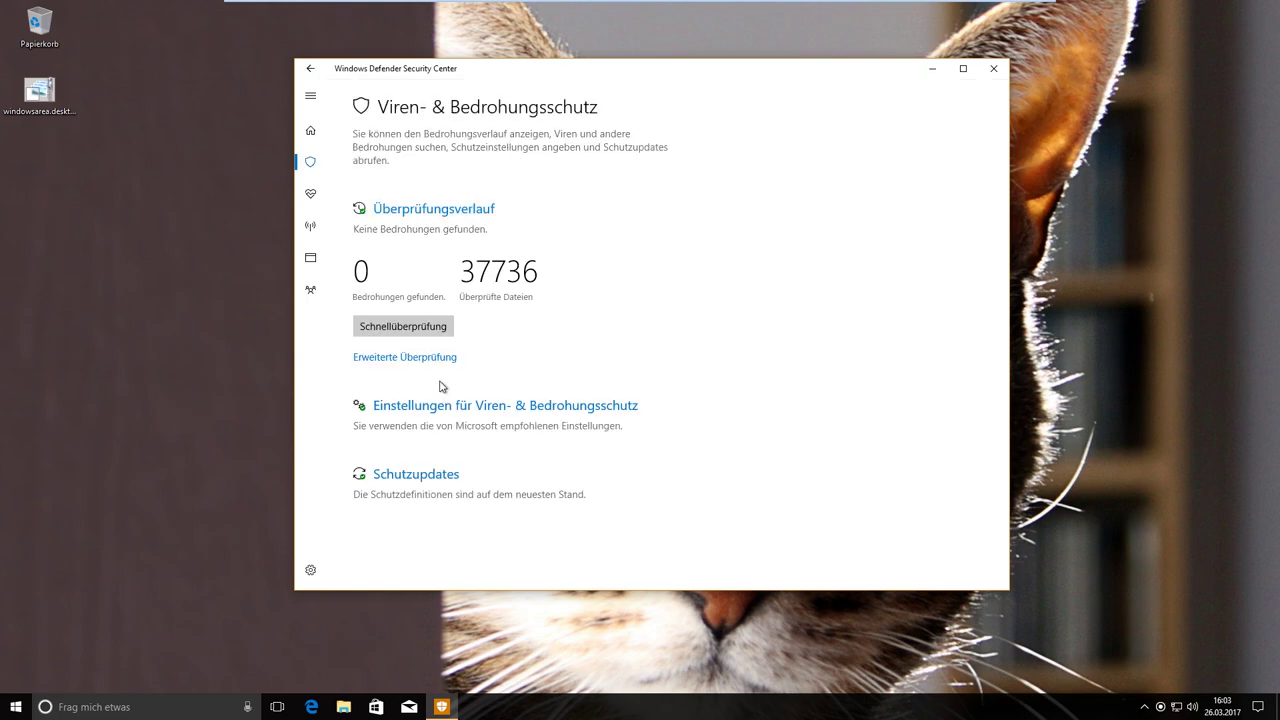
left_click(414, 360)
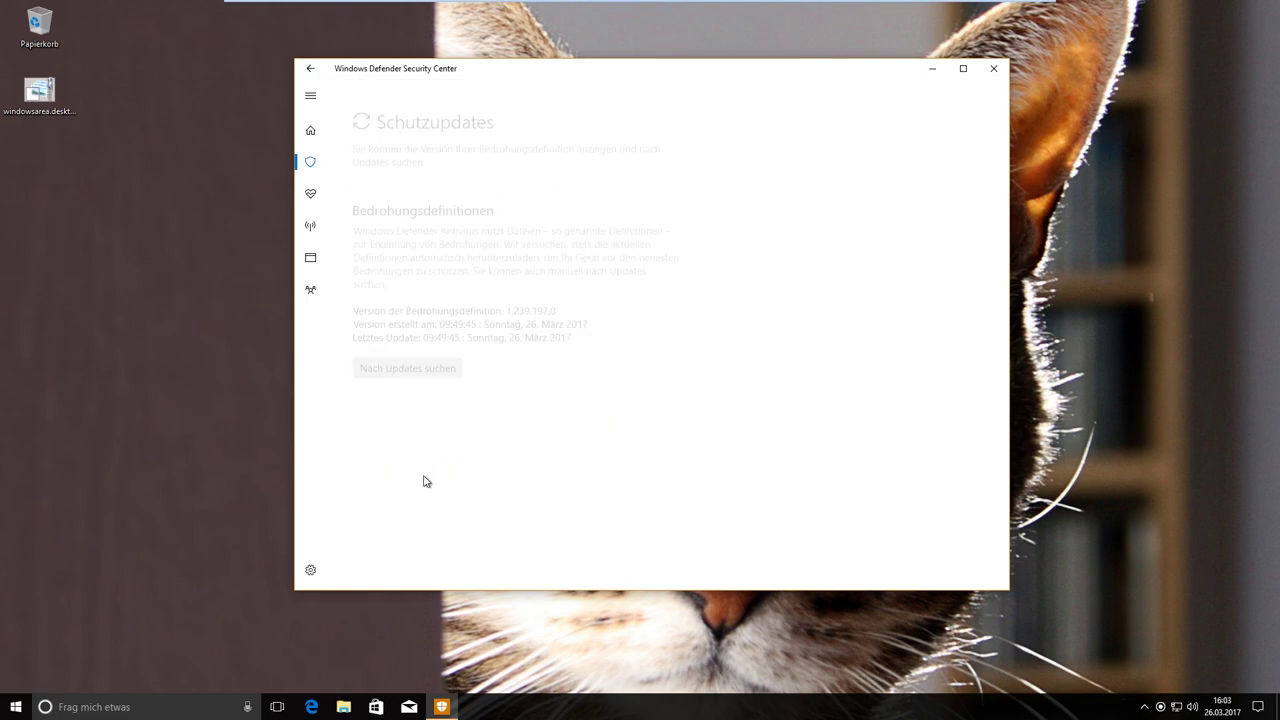
left_click(311, 69)
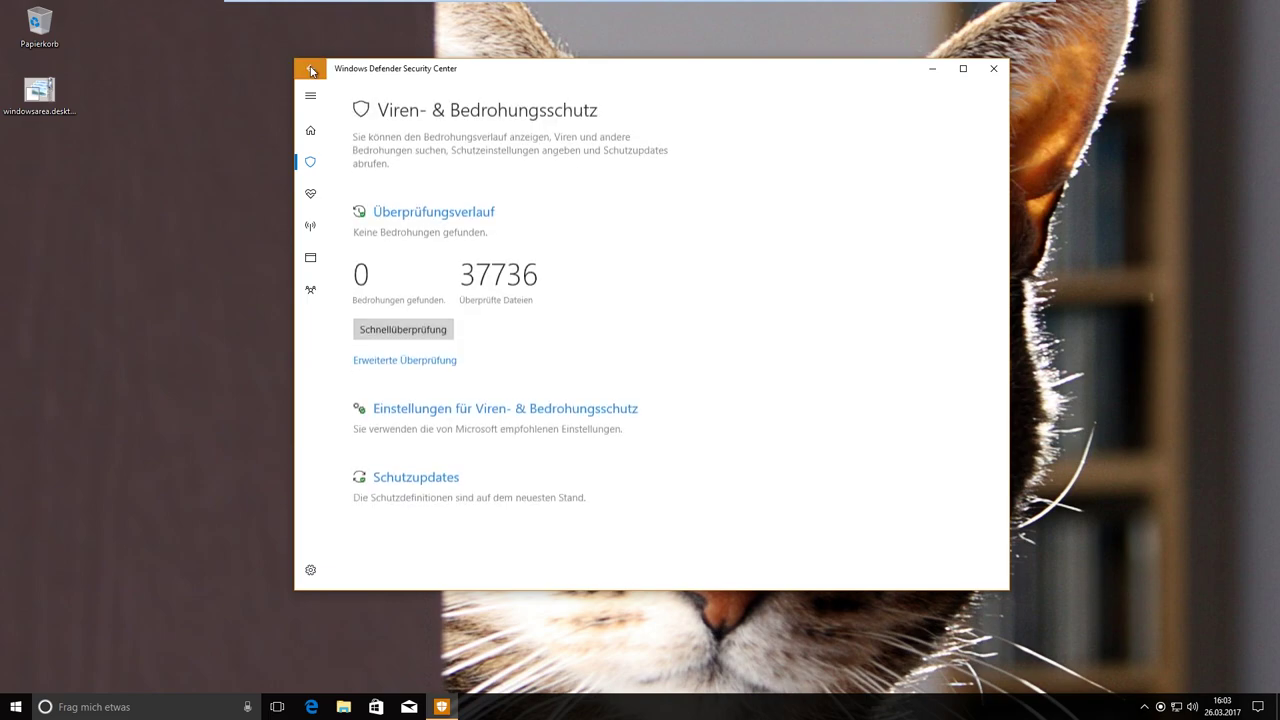
left_click(428, 211)
scroll(504, 445, "down", 2)
scroll(505, 457, "up", 2)
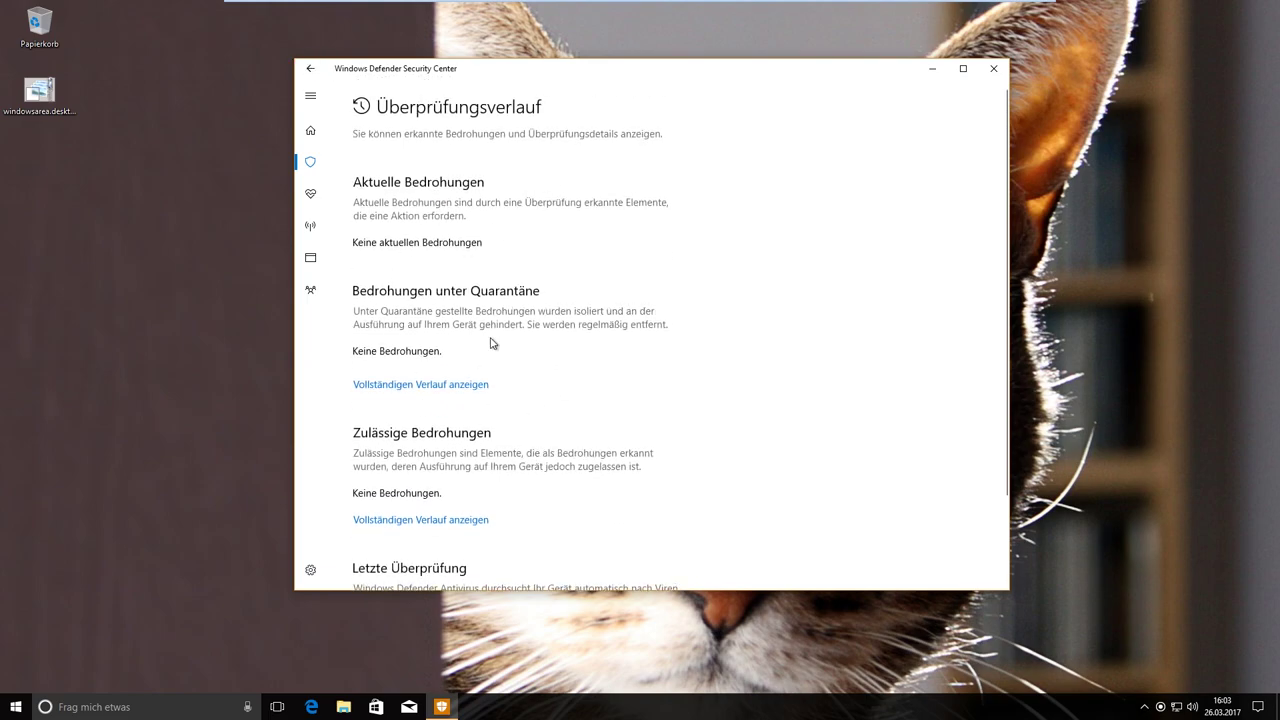
- View the device performance and health section and open the additional information about a fresh start of Windows
left_click(309, 196)
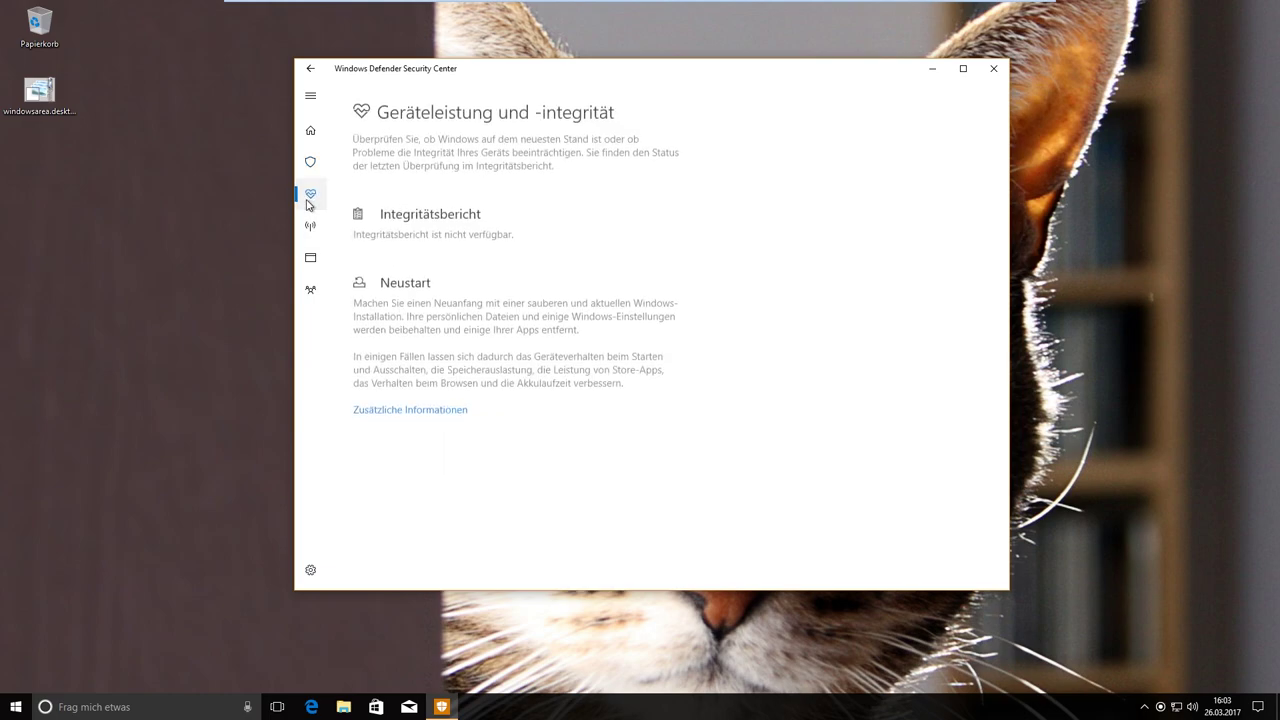
left_click(310, 225)
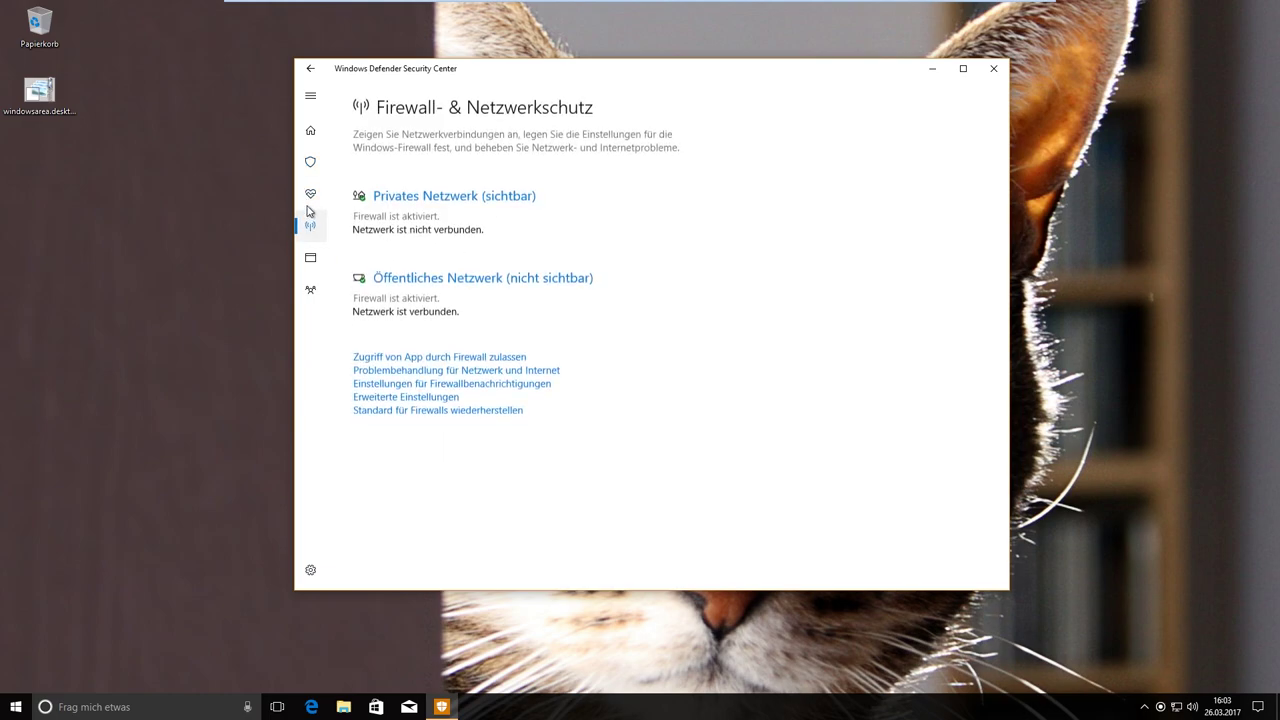
left_click(310, 194)
left_click(433, 405)
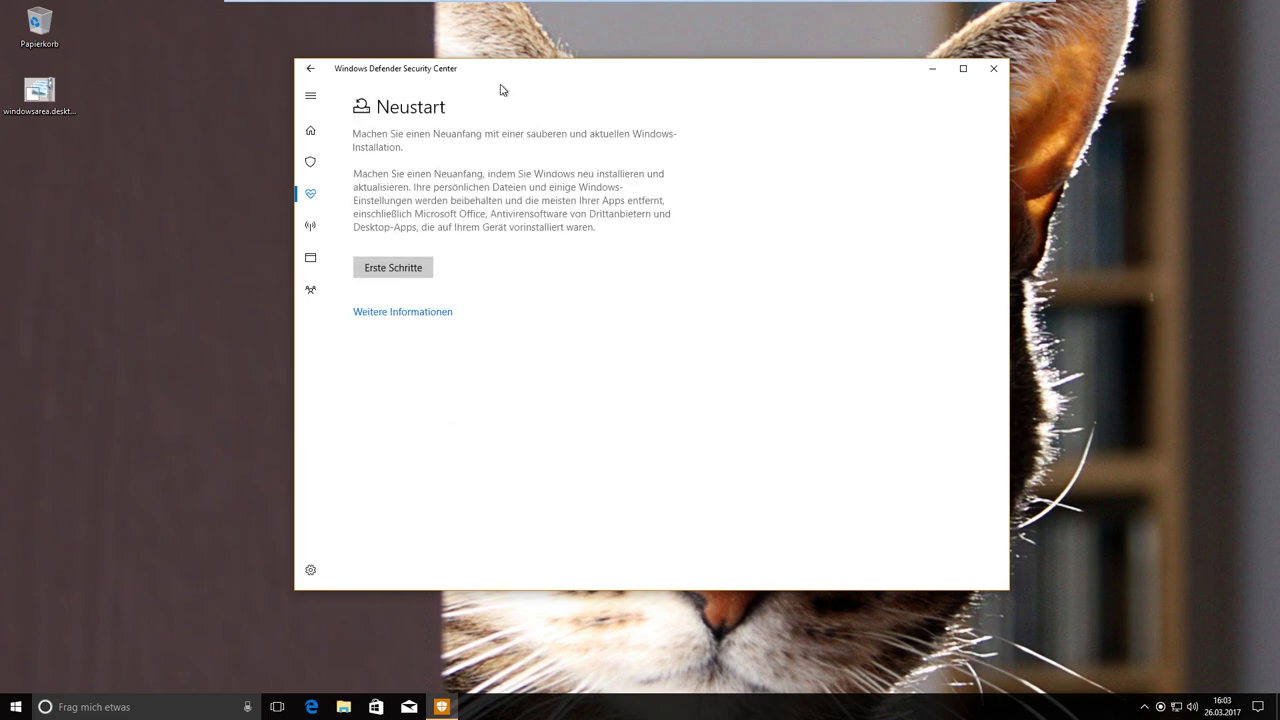
- Look over the private network's firewall settings and the list of apps allowed through the firewall, and close that list
left_click(311, 228)
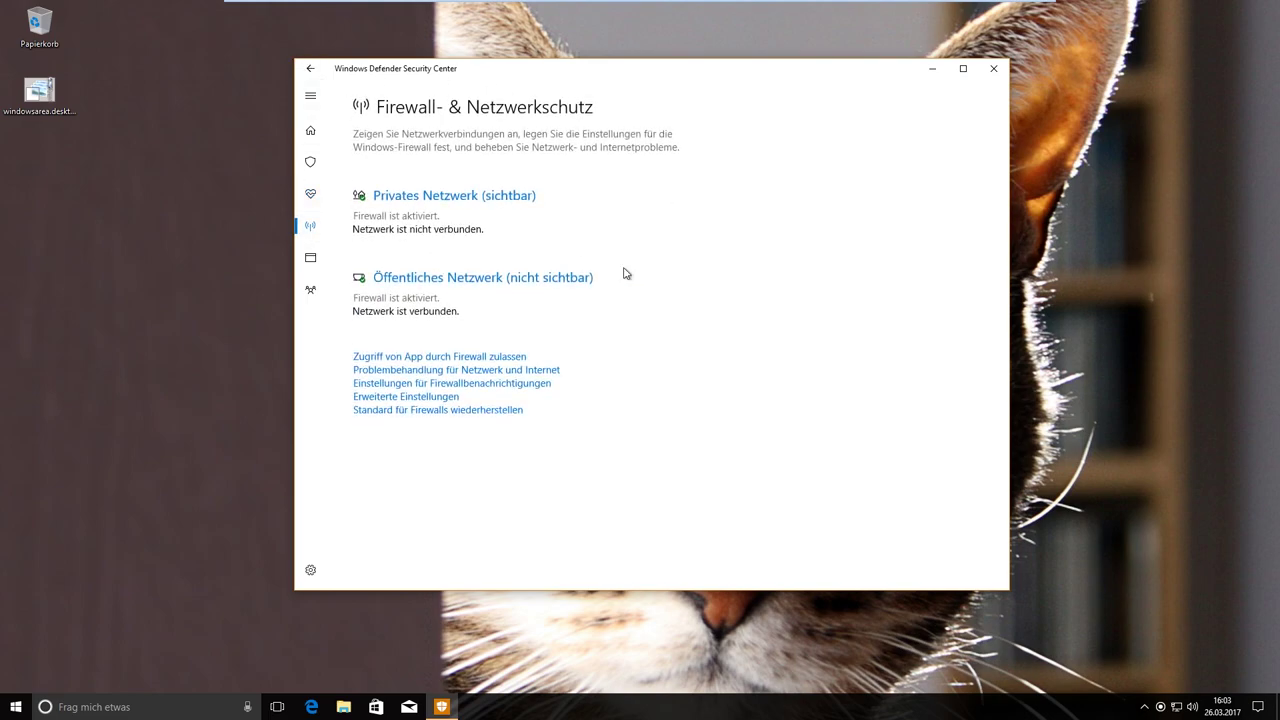
left_click(447, 209)
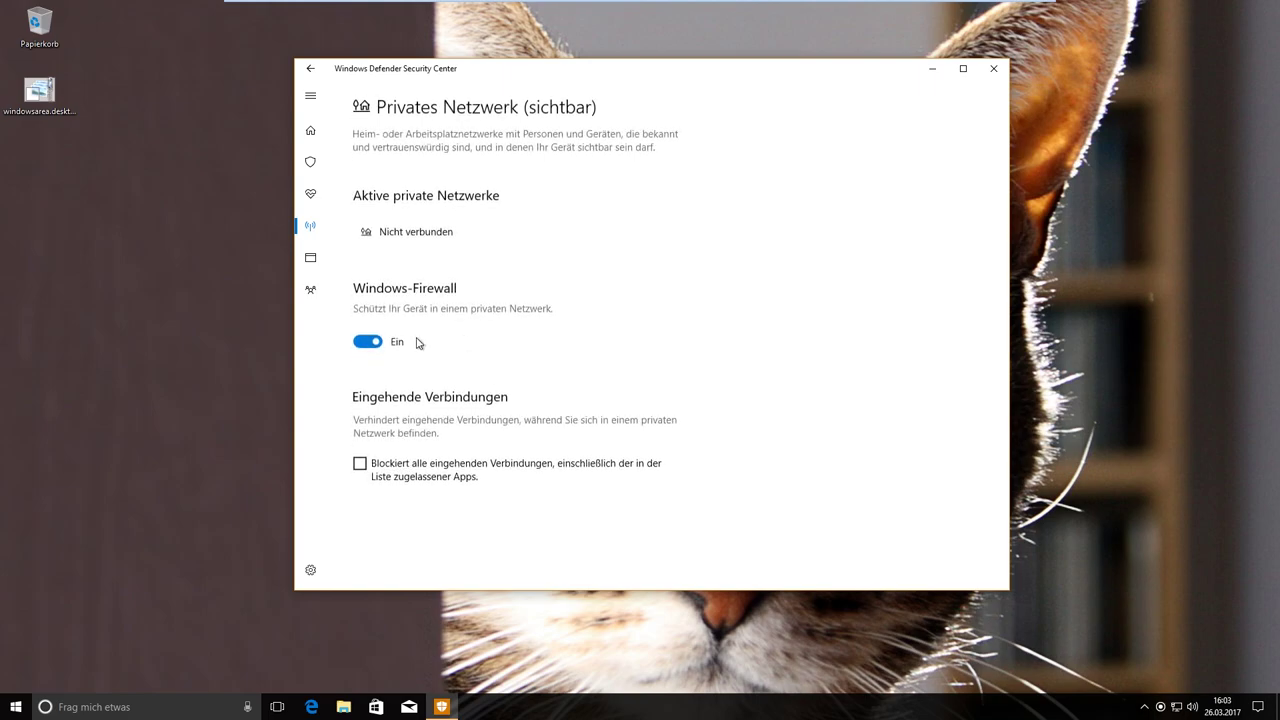
left_click(310, 68)
left_click(422, 360)
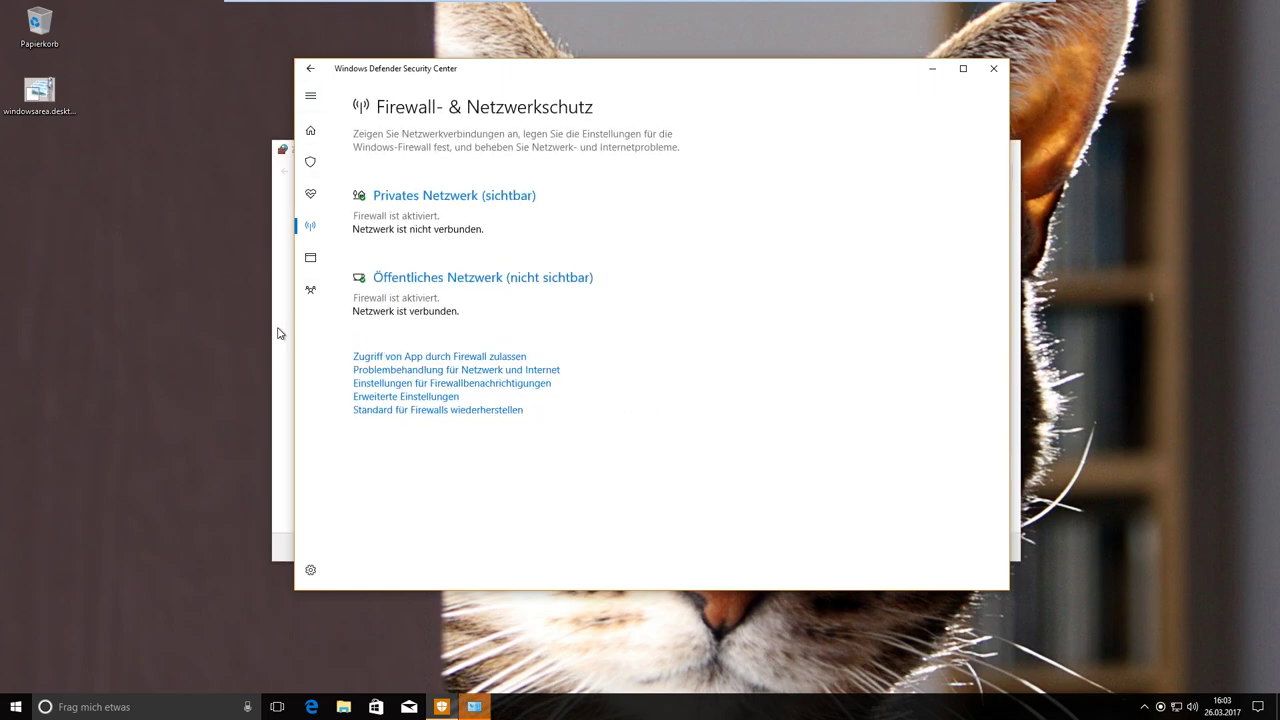
left_click(283, 333)
scroll(790, 360, "down", 10)
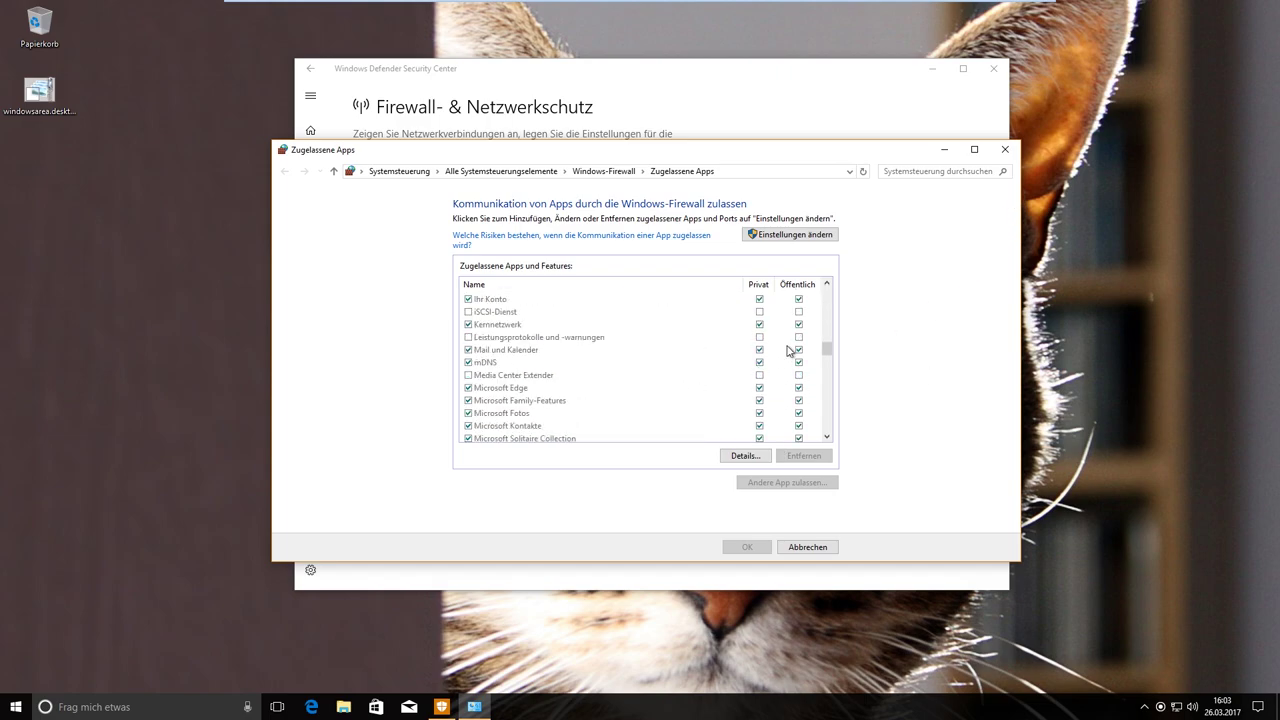
left_click(1005, 149)
- View the SmartScreen settings under app and browser control and the family options, and close the security center
left_click(310, 257)
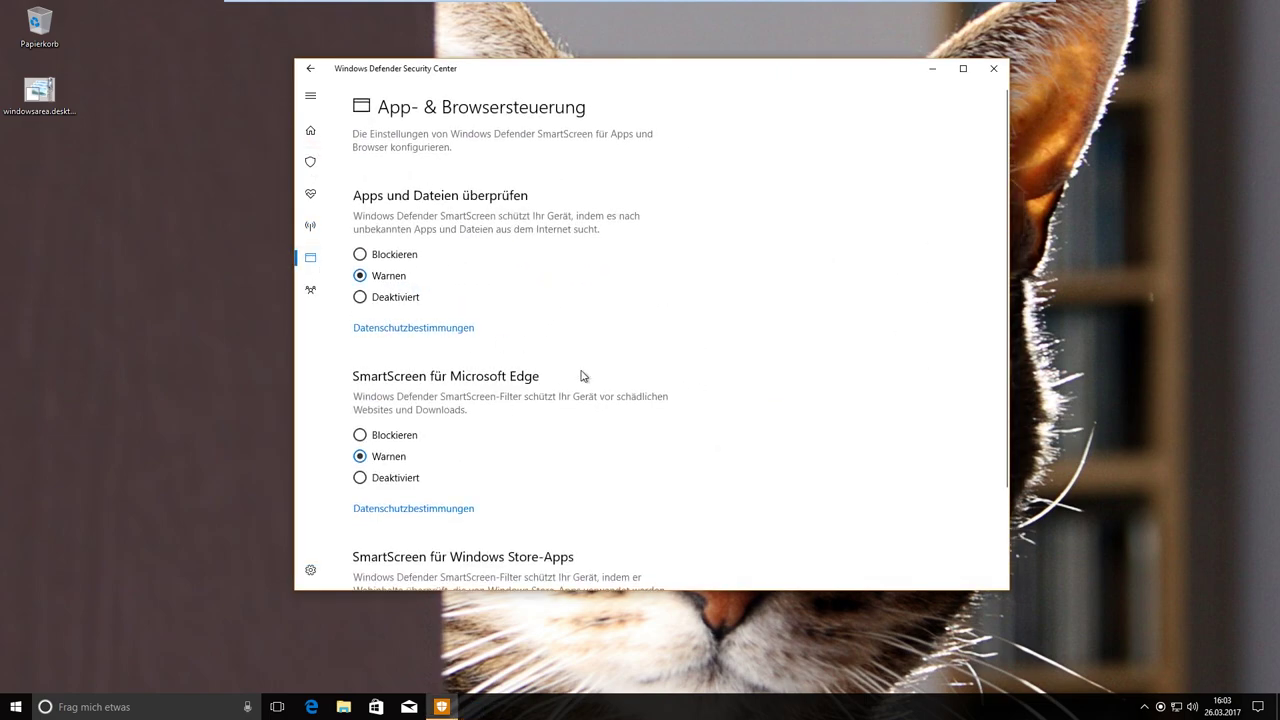
scroll(595, 395, "down", 3)
scroll(597, 397, "up", 3)
left_click(310, 289)
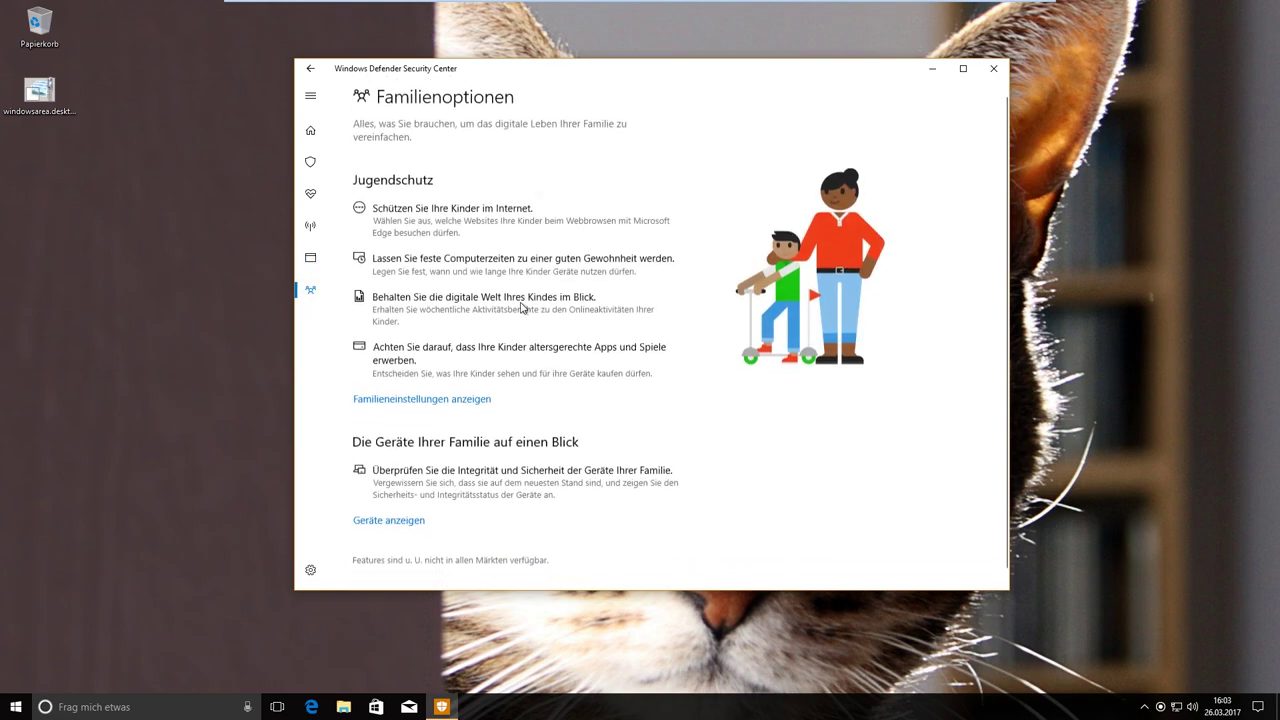
left_click(310, 127)
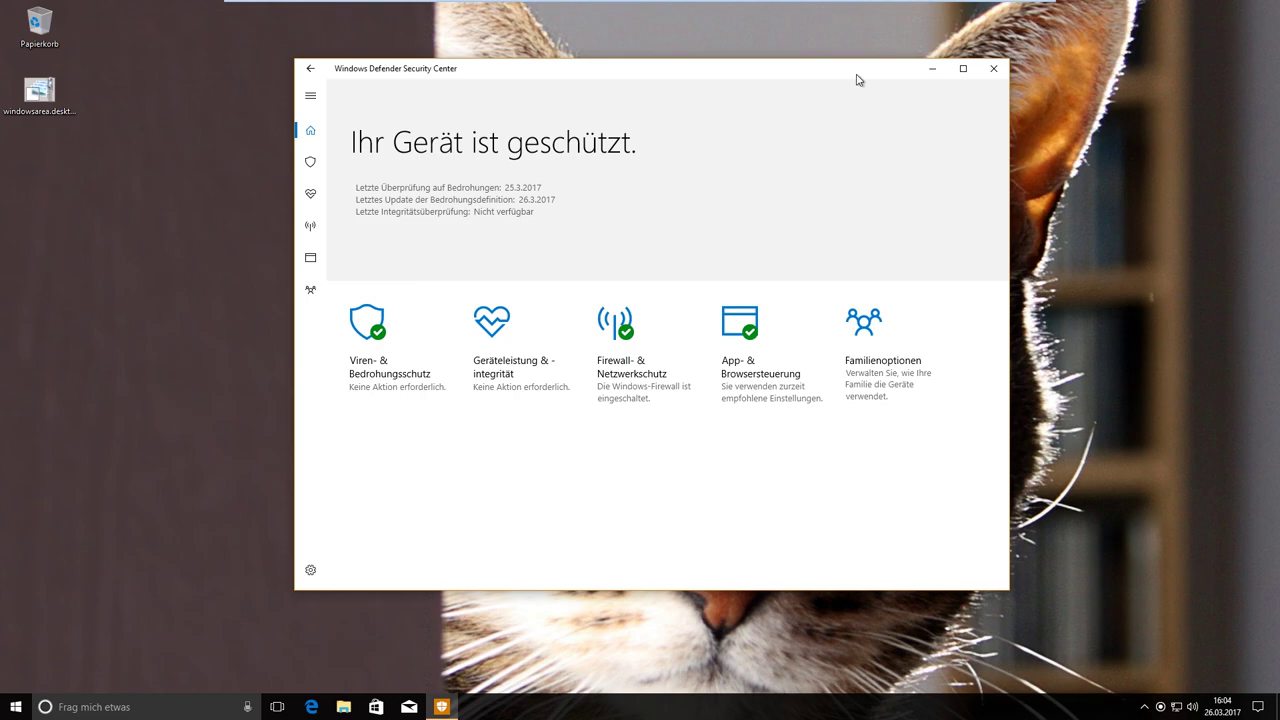
left_click(993, 68)
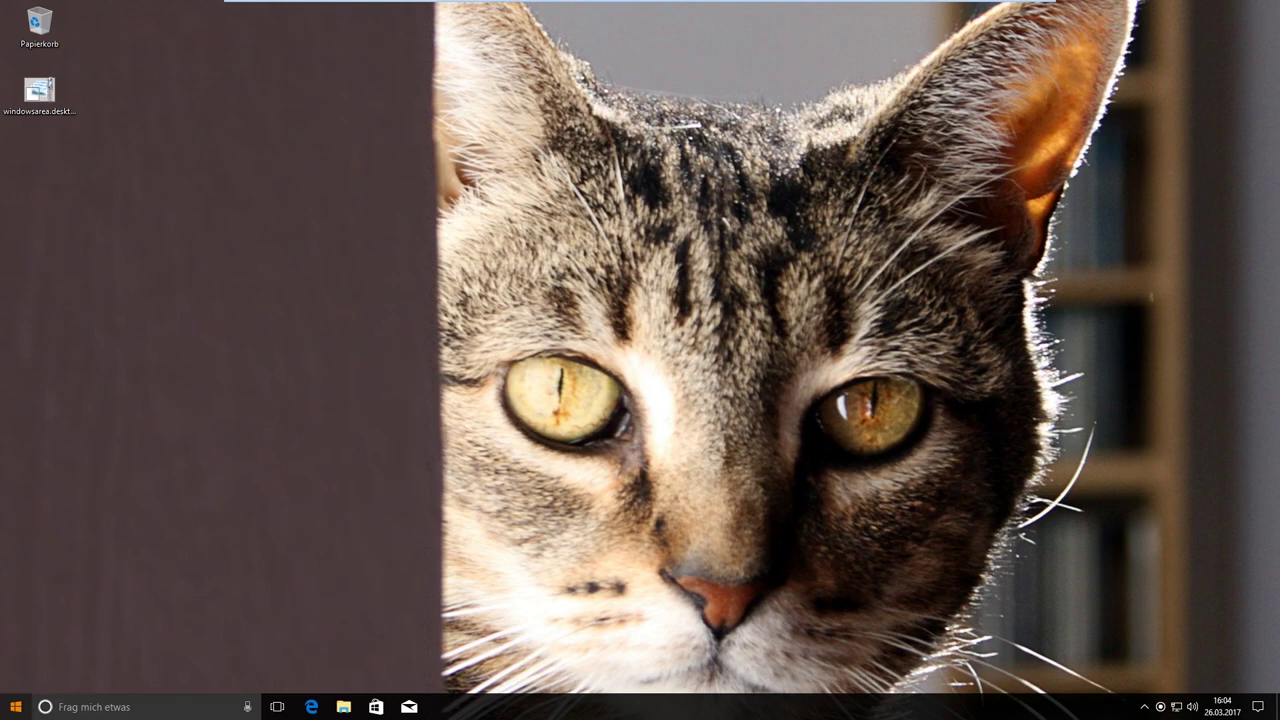
- Launch Paint 3D from the P section of the Start menu's list of all apps
left_click(10, 712)
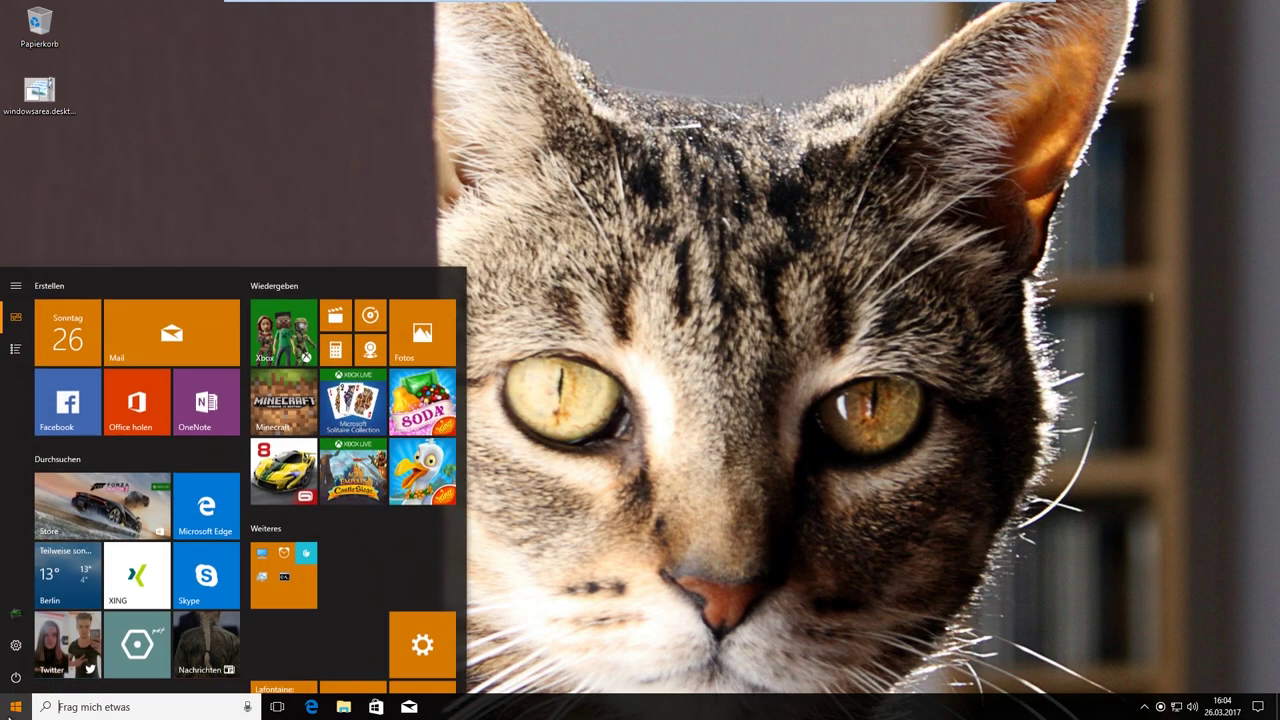
left_click(15, 348)
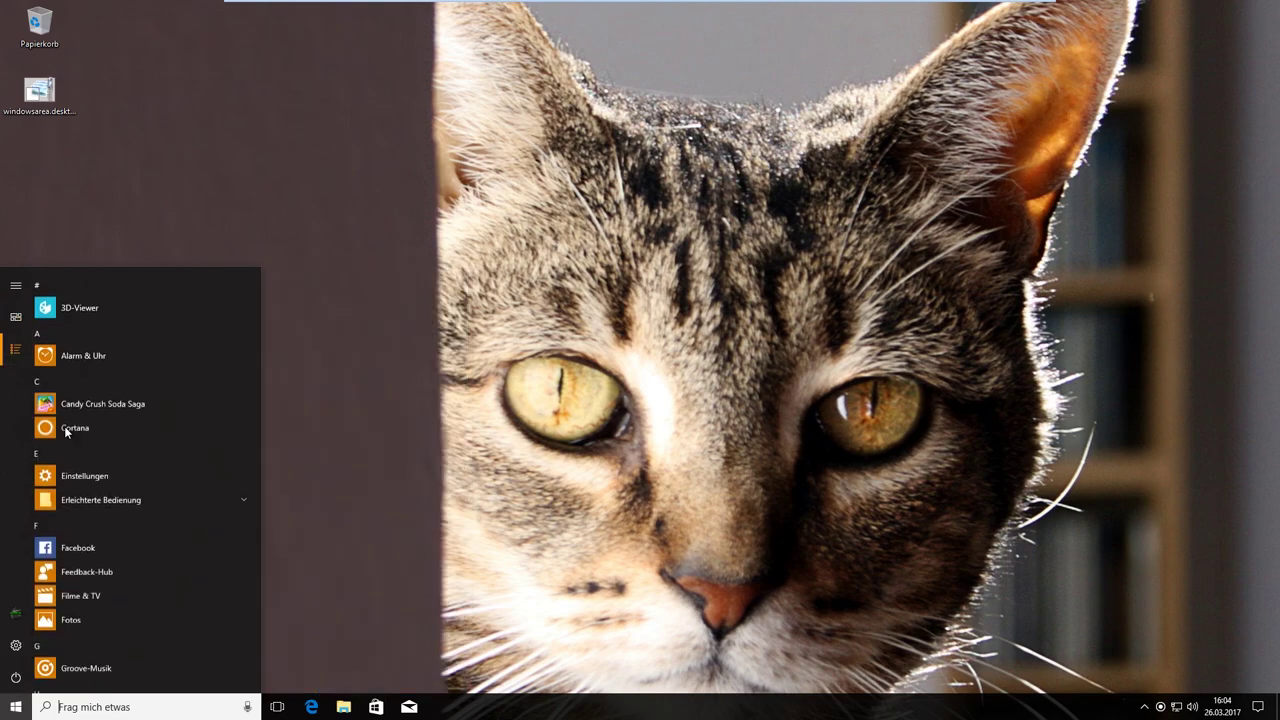
left_click(86, 645)
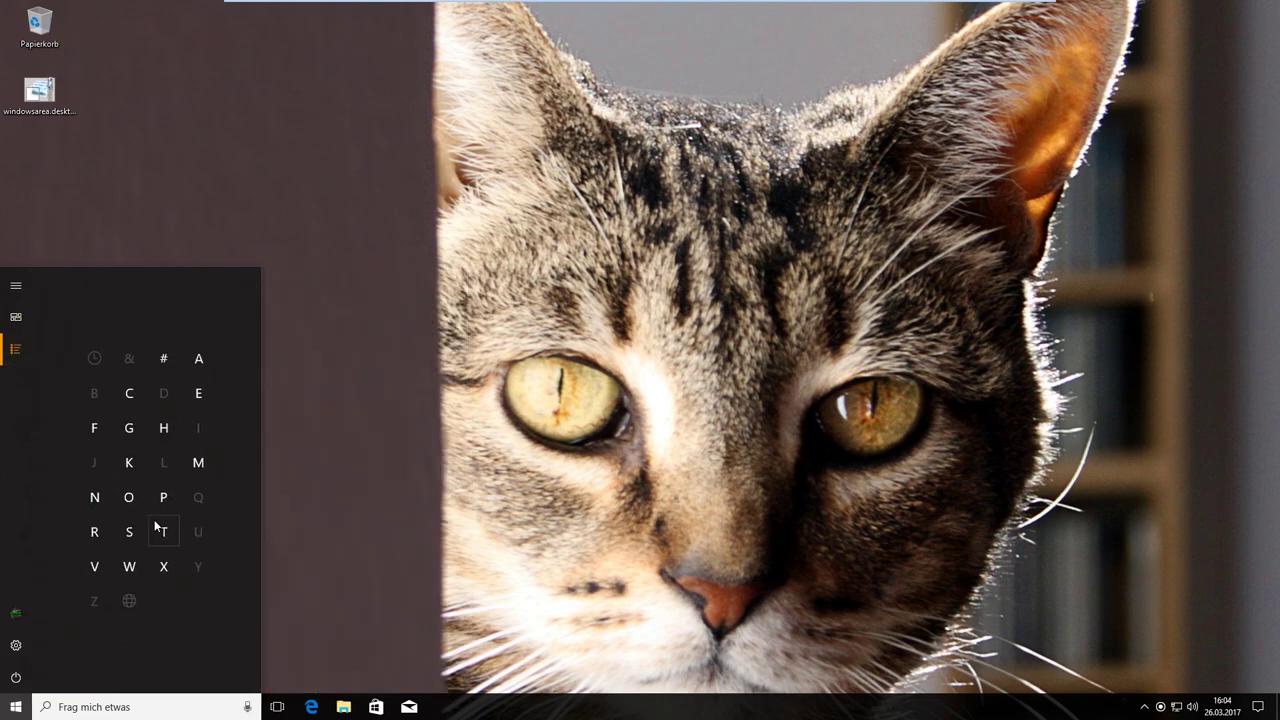
left_click(163, 485)
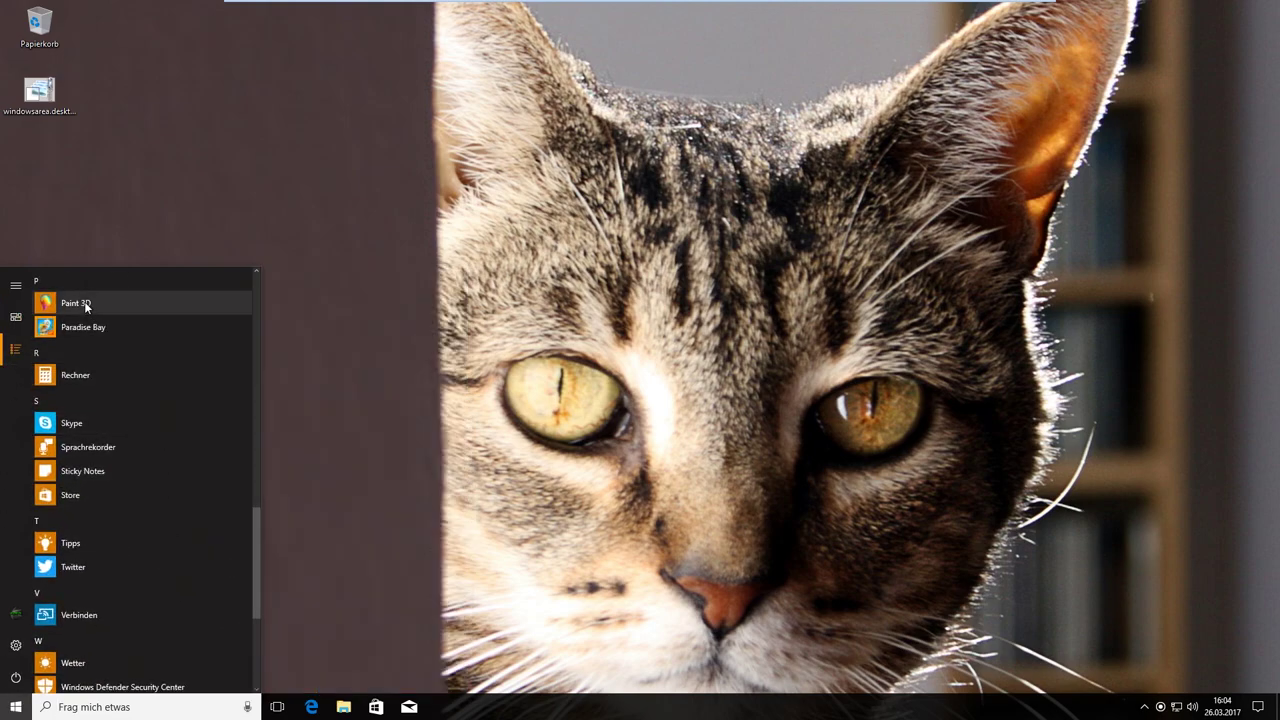
left_click(86, 304)
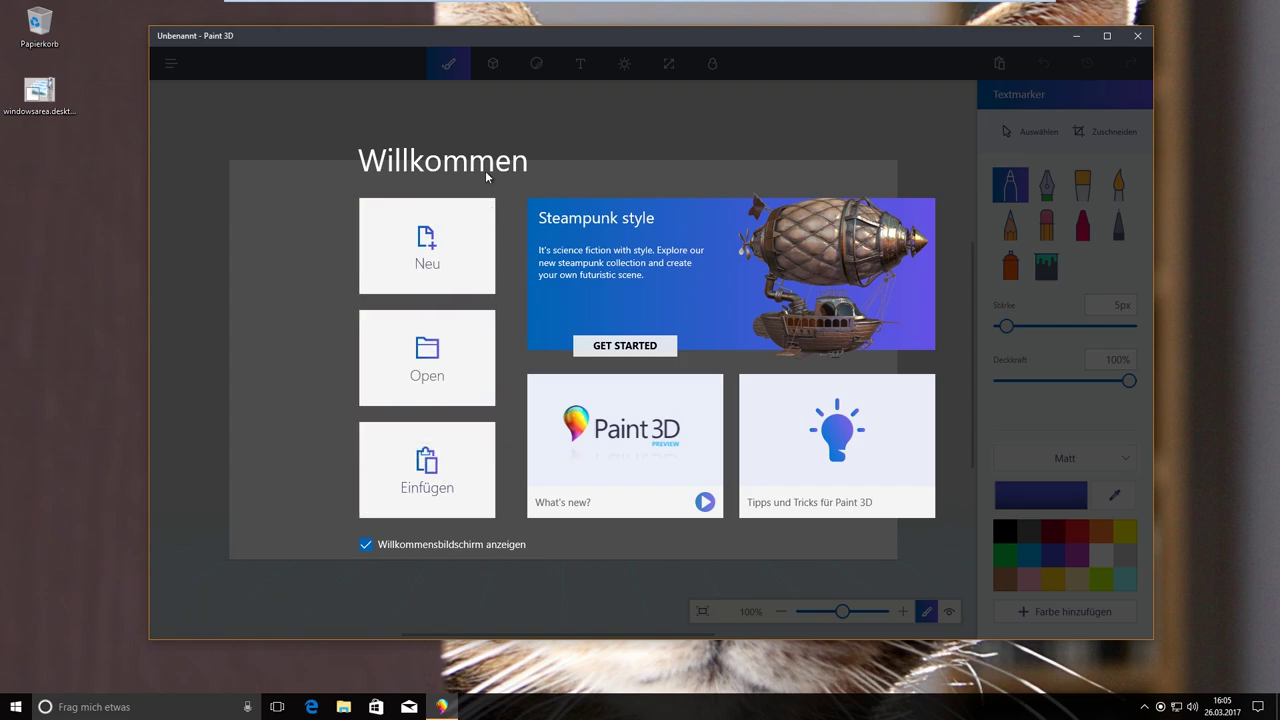
- Paste the copied desktop screenshot onto the canvas, deselect it and look through the brushes, 3D objects and 2D shapes
left_click(448, 485)
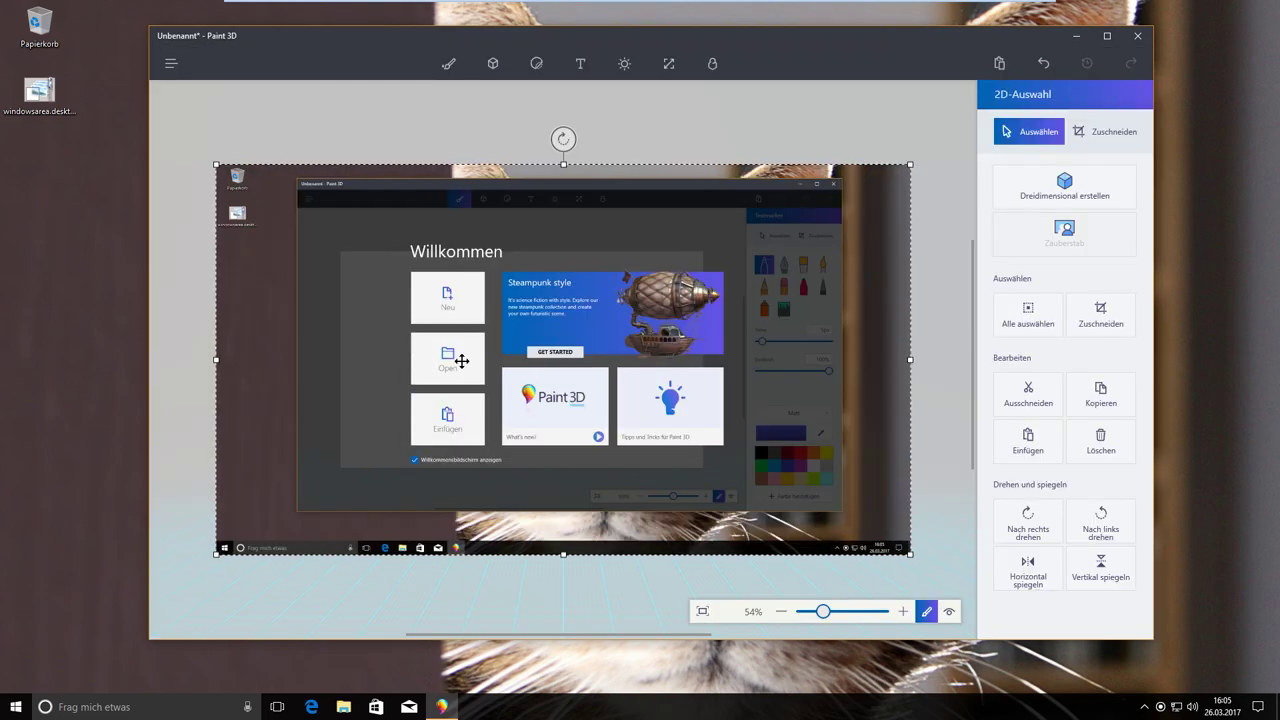
left_click(851, 109)
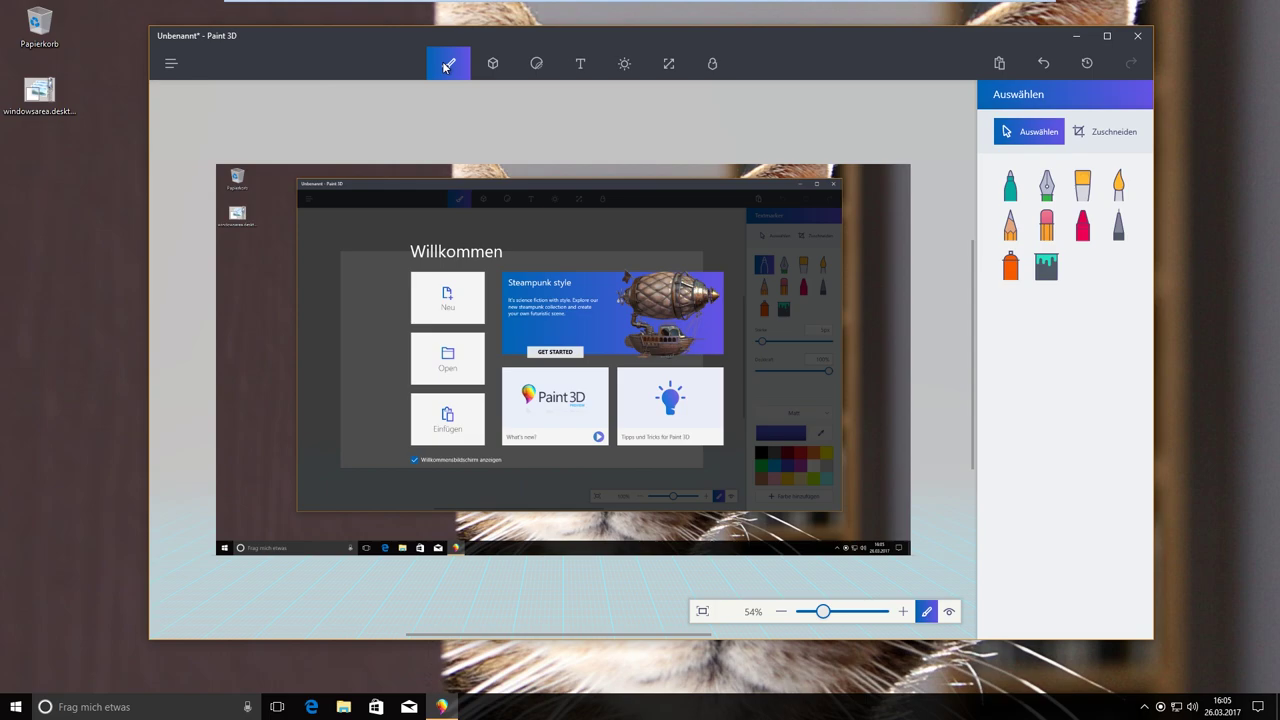
left_click(493, 63)
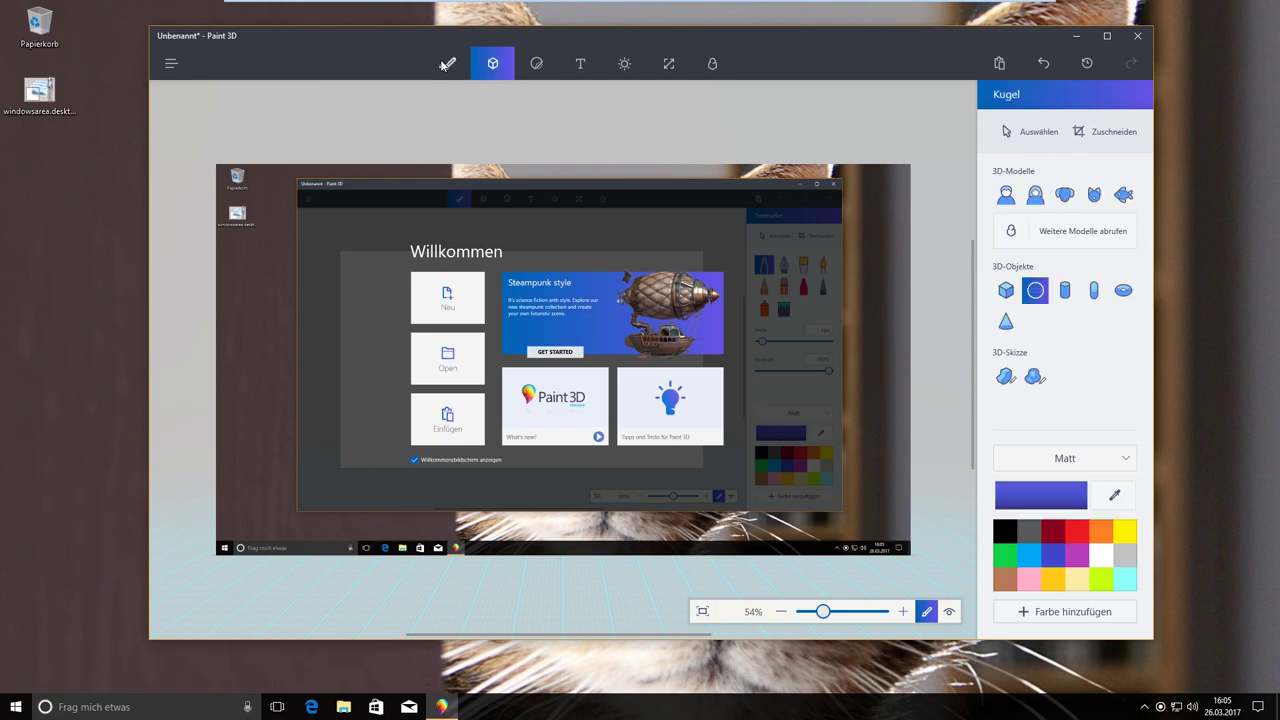
left_click(445, 63)
left_click(492, 64)
left_click(536, 63)
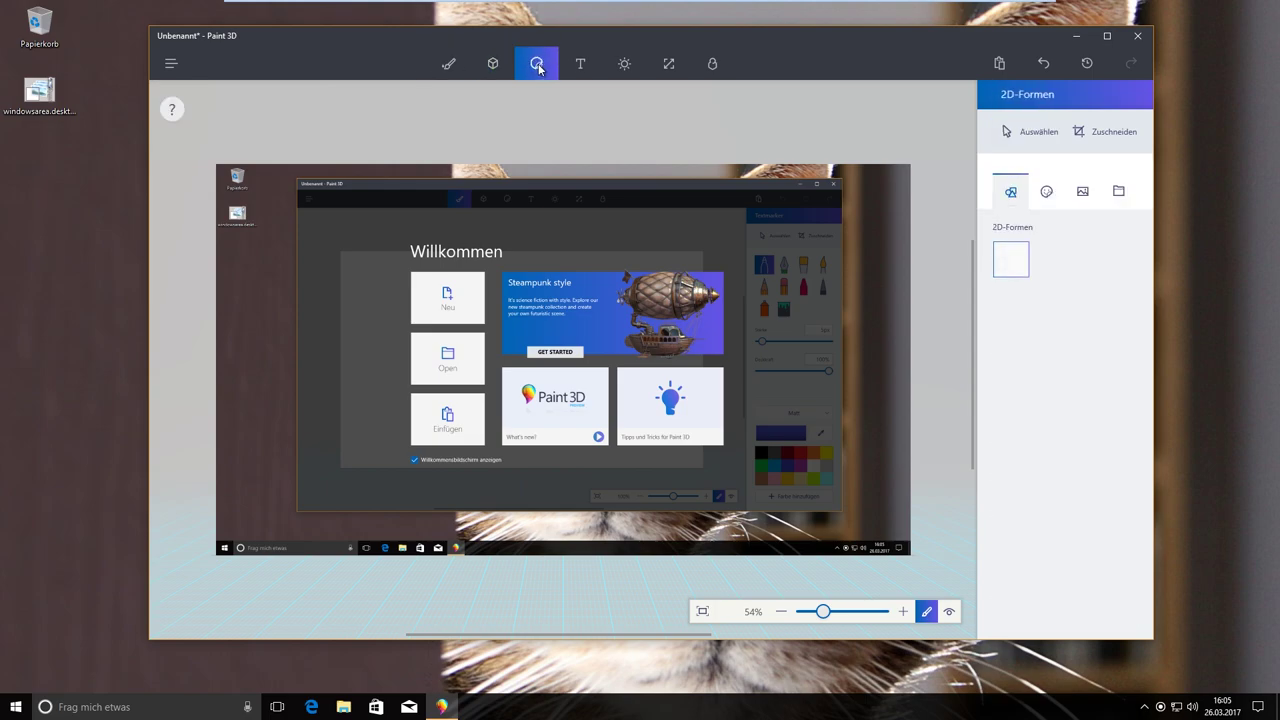
- Add the 2D text "test" in Segoe UI, size 48, over the pasted screenshot
left_click(580, 64)
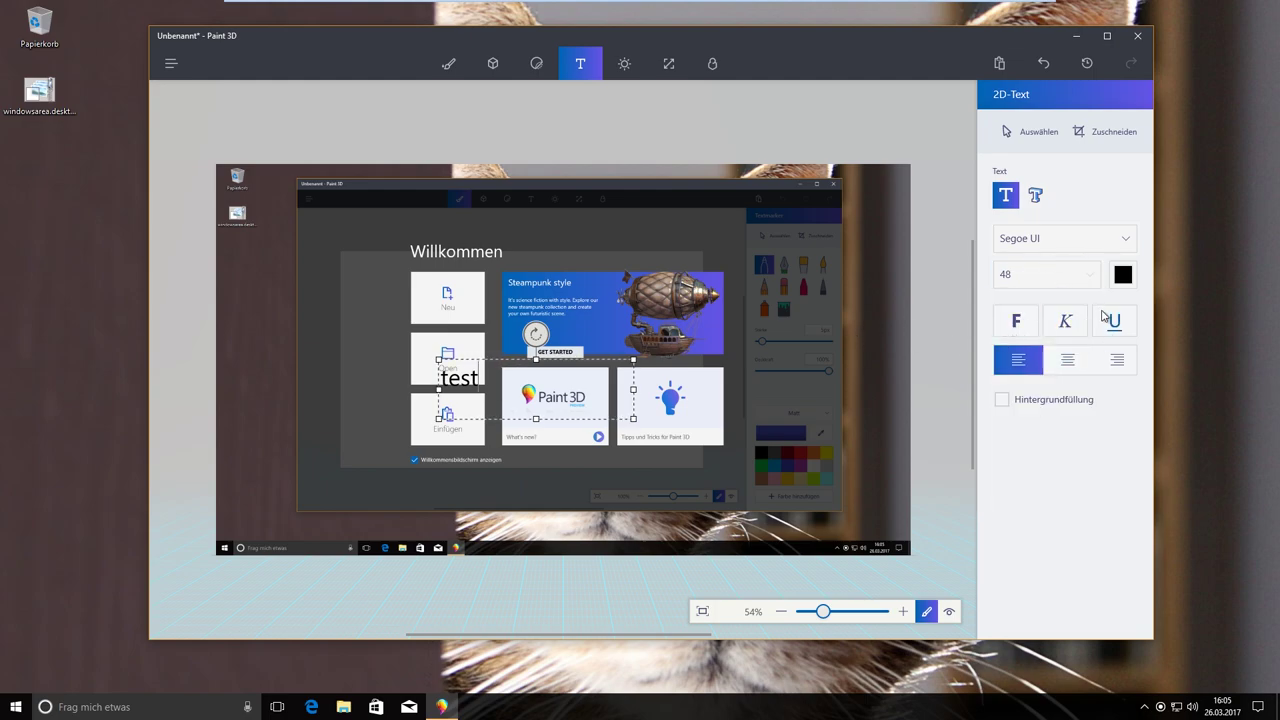
left_click(1055, 368)
left_click(1036, 364)
- Add the 3D text "test" in a text box beside the airship in the pasted screenshot
left_click(1042, 196)
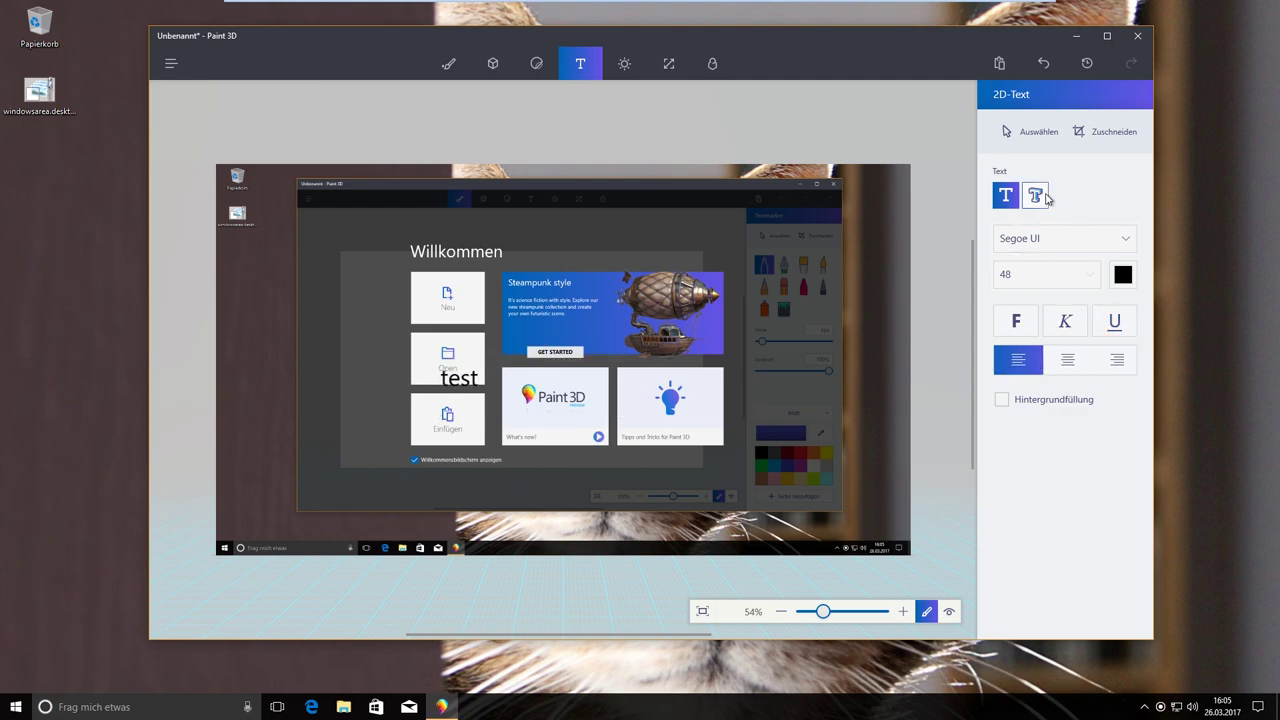
left_click_drag(644, 321, 838, 381)
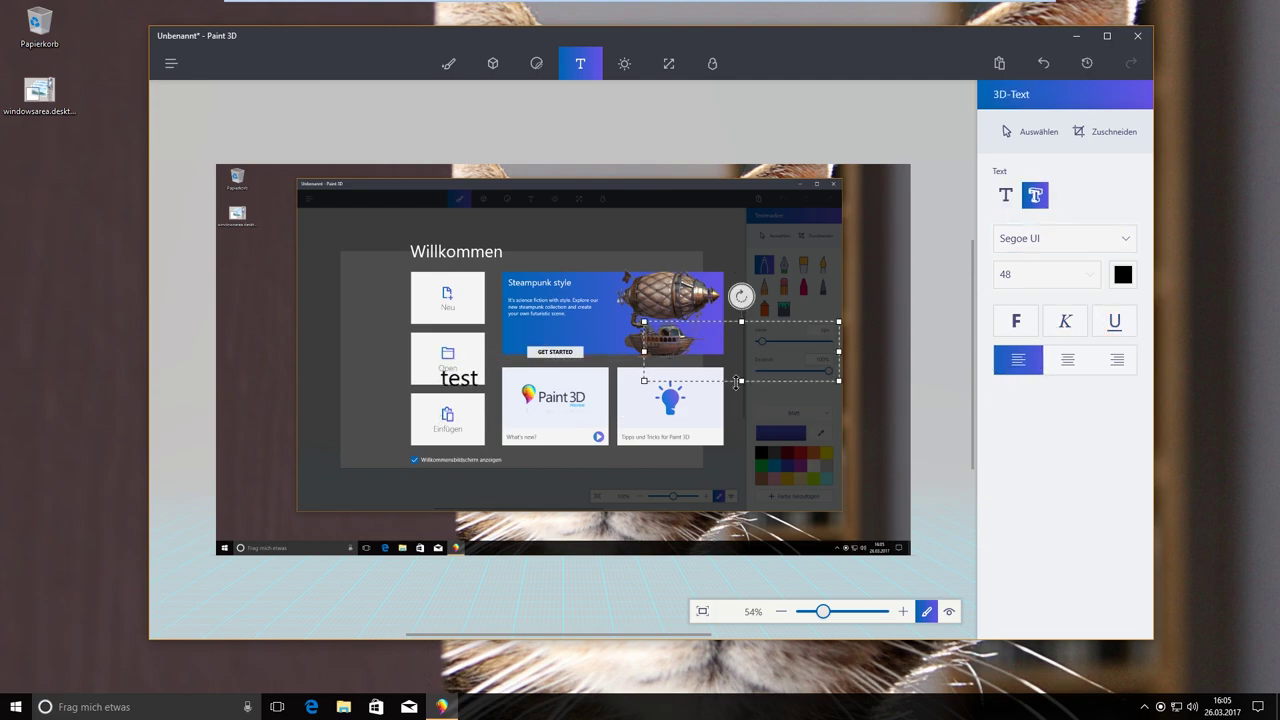
type("test")
left_click(303, 238)
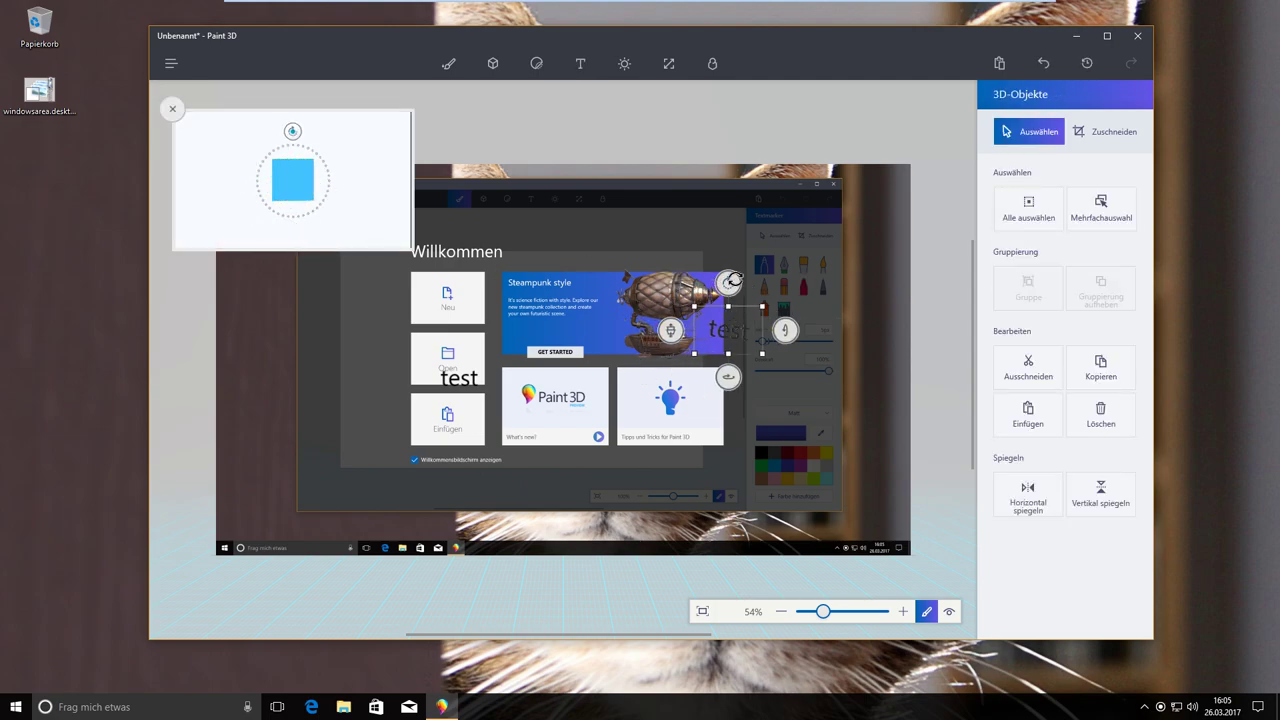
- Rotate the 3D text "test" around its axes and shift its depth relative to the canvas
mouse_move(782, 330)
left_mouse_down()
mouse_move(777, 354)
mouse_move(784, 330)
left_mouse_up()
left_click(728, 326)
left_click_drag(671, 320, 640, 366)
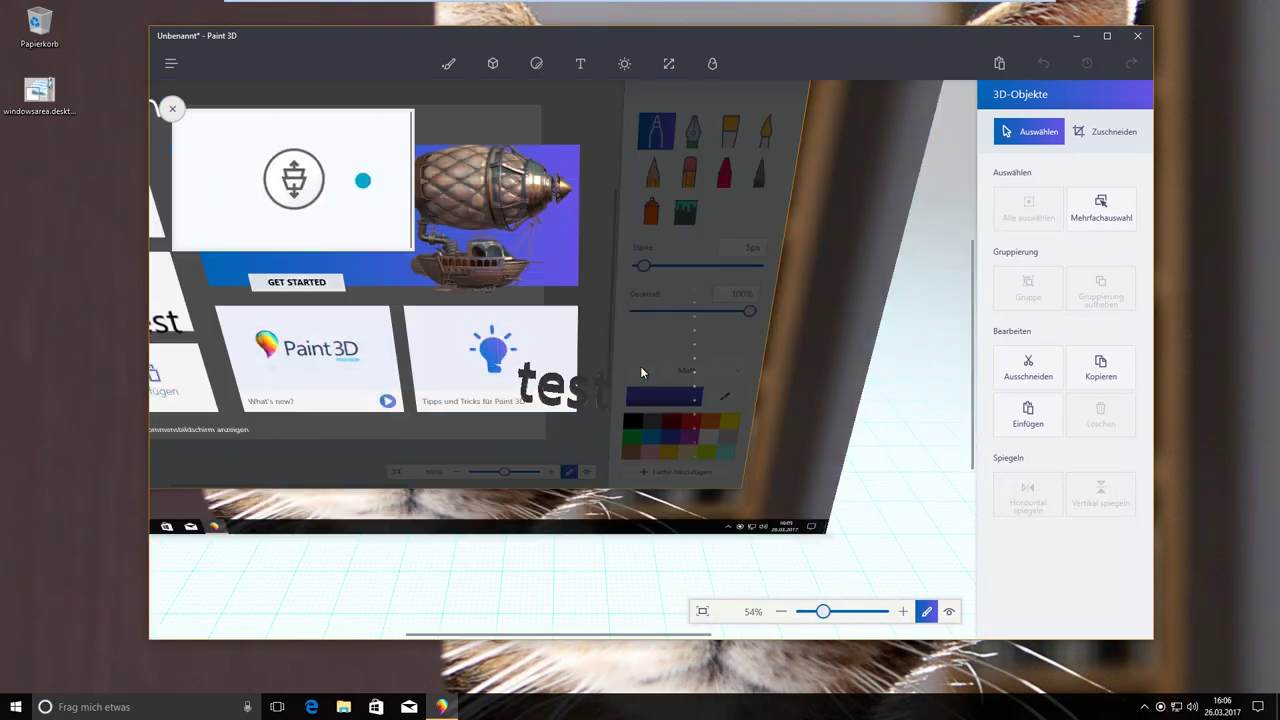
mouse_move(731, 374)
left_mouse_down()
mouse_move(706, 374)
mouse_move(733, 362)
left_mouse_up()
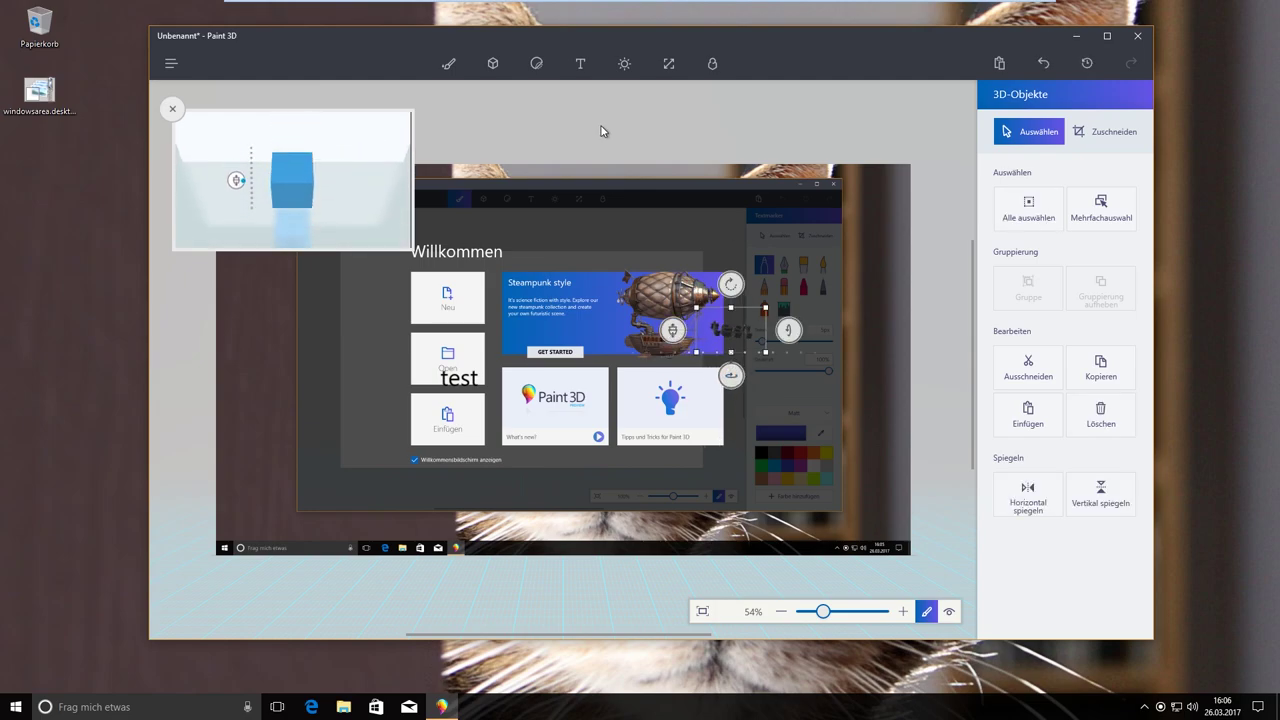
- Draw a large blue 3D cube over the middle of the pasted screenshot and rotate it clockwise
left_click(493, 64)
left_click(536, 63)
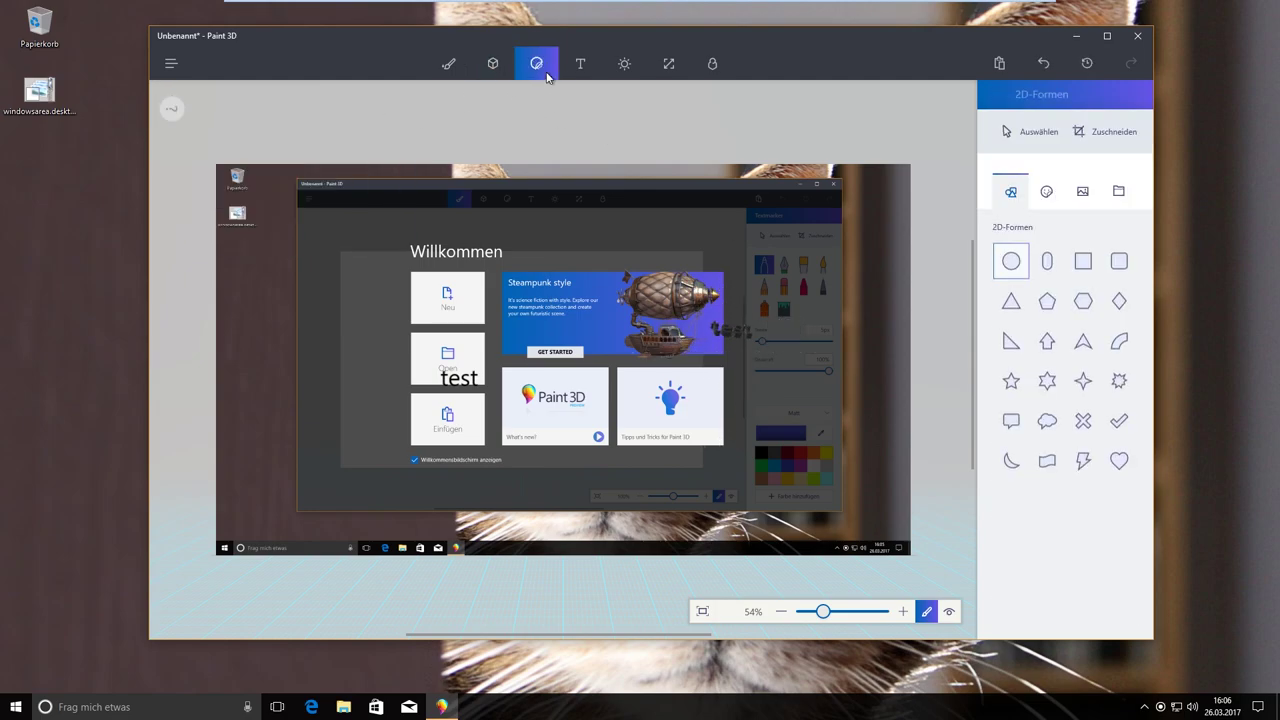
left_click(449, 63)
left_click(493, 63)
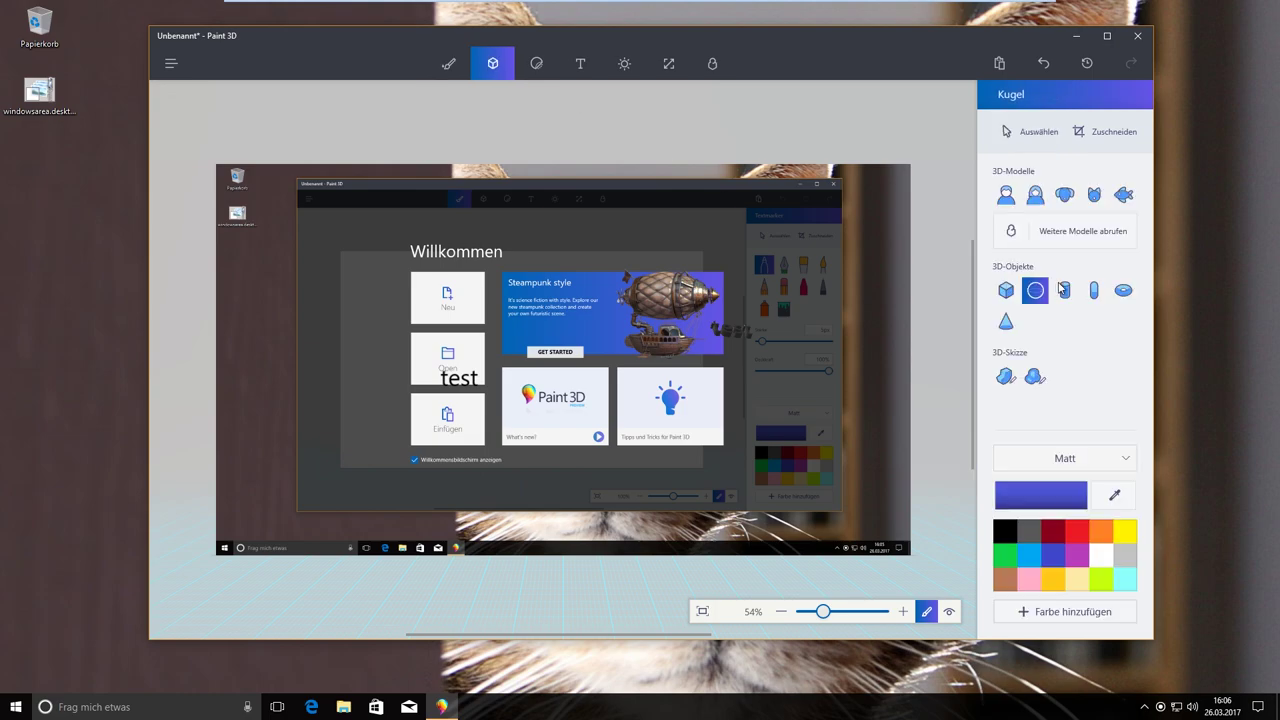
left_click(1006, 290)
left_click_drag(390, 274, 738, 527)
left_click(515, 375)
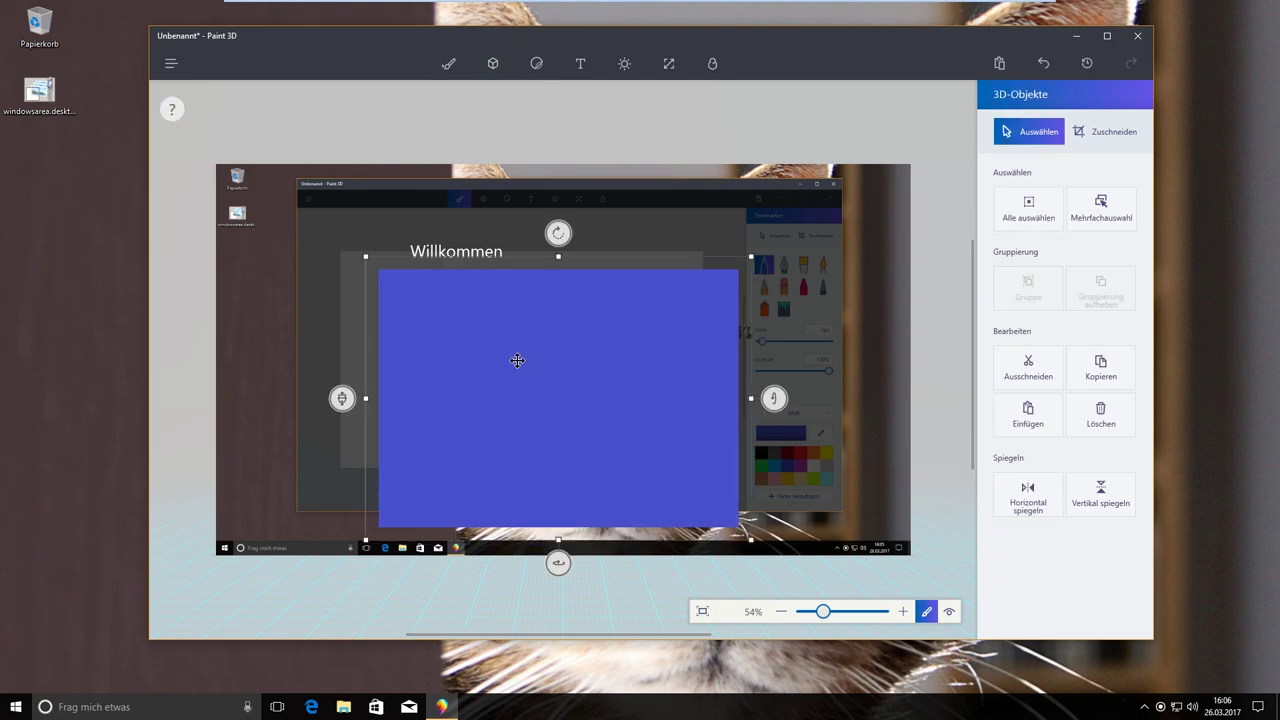
left_click_drag(557, 232, 614, 242)
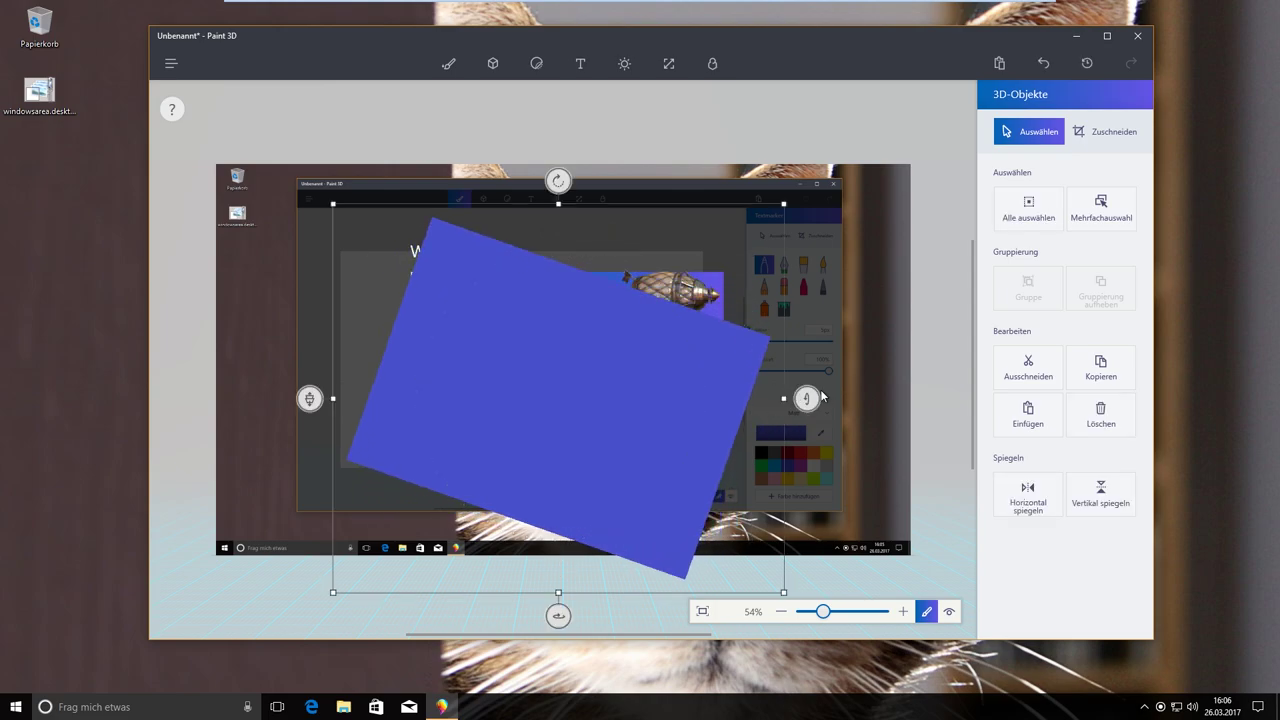
- Tilt the blue 3D cube about its horizontal axis and move it towards the upper right of the pasted screenshot
left_click_drag(801, 370, 806, 274)
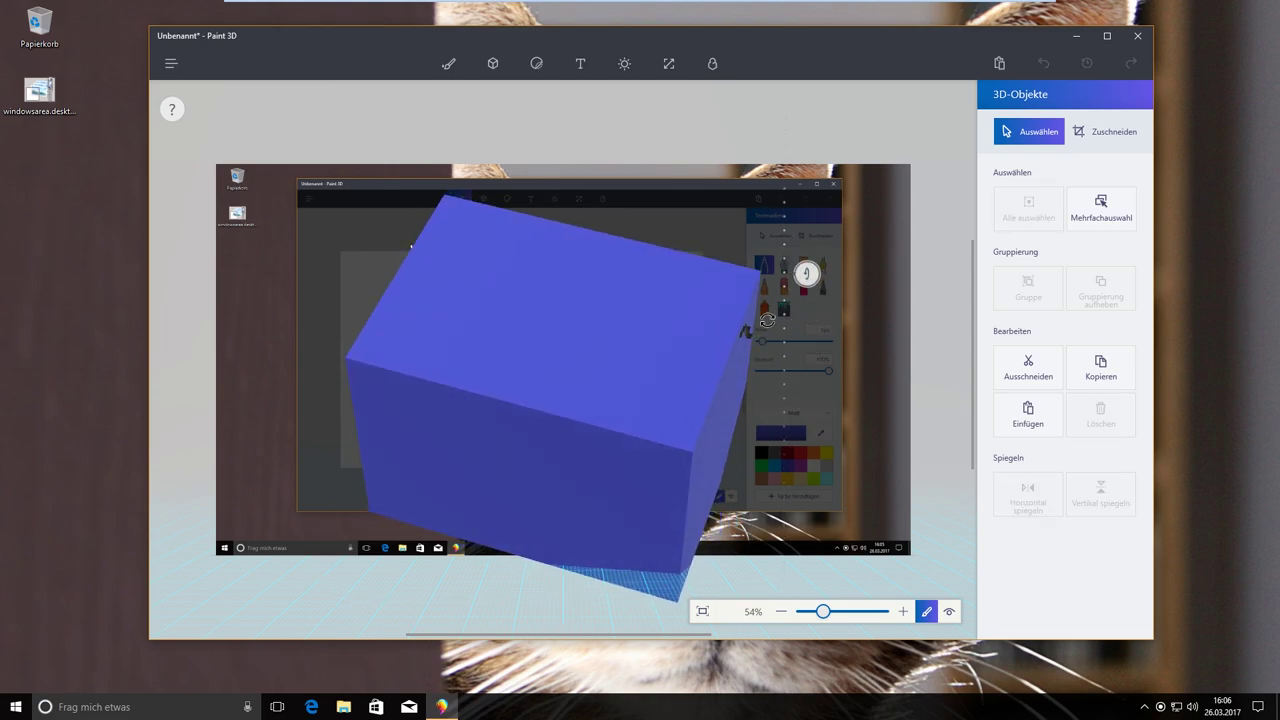
left_click_drag(648, 375, 811, 301)
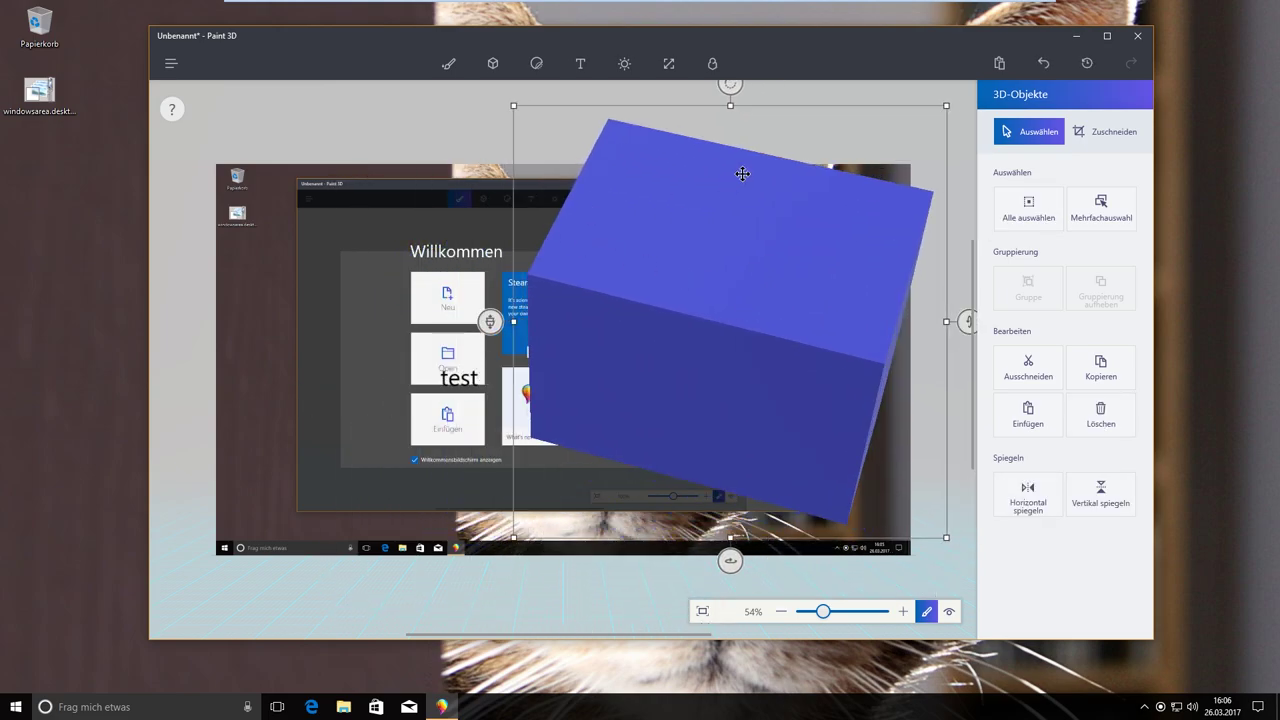
- Try several effect filters on the scene, including Lehm, and apply the dark blue-grey one
left_click(628, 63)
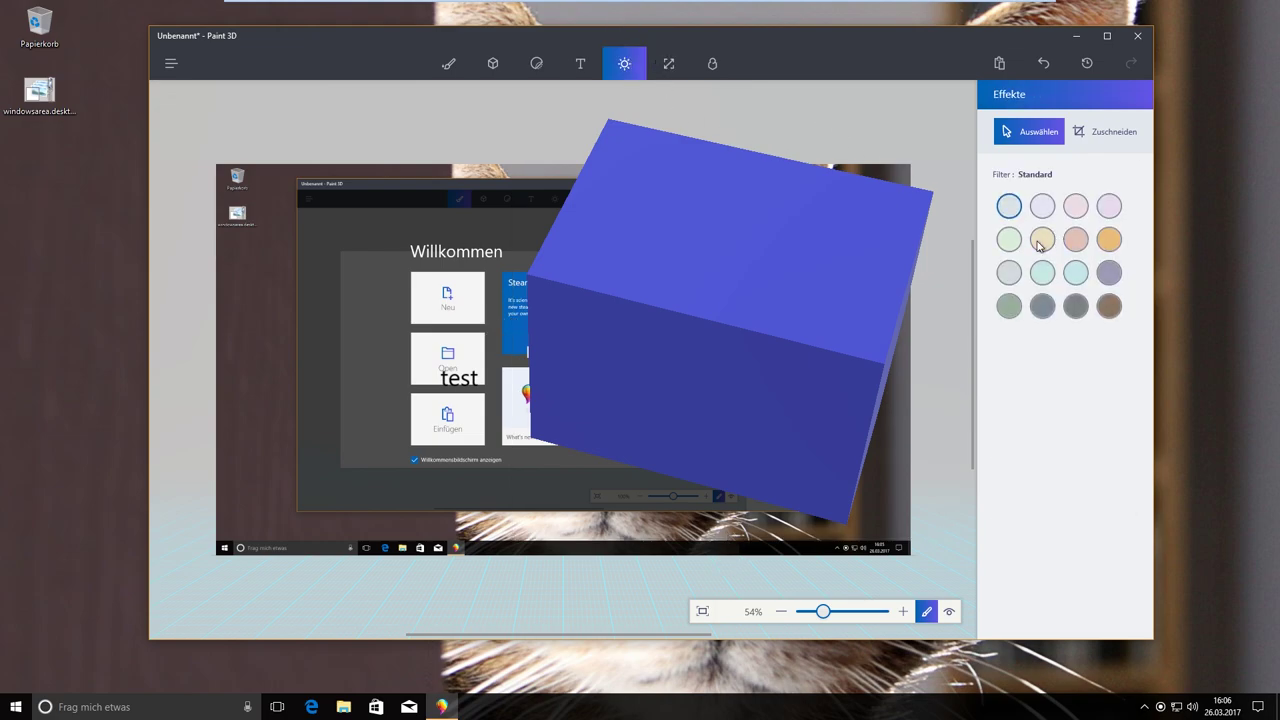
left_click(1040, 243)
left_click(1078, 246)
left_click(1115, 246)
left_click(1104, 310)
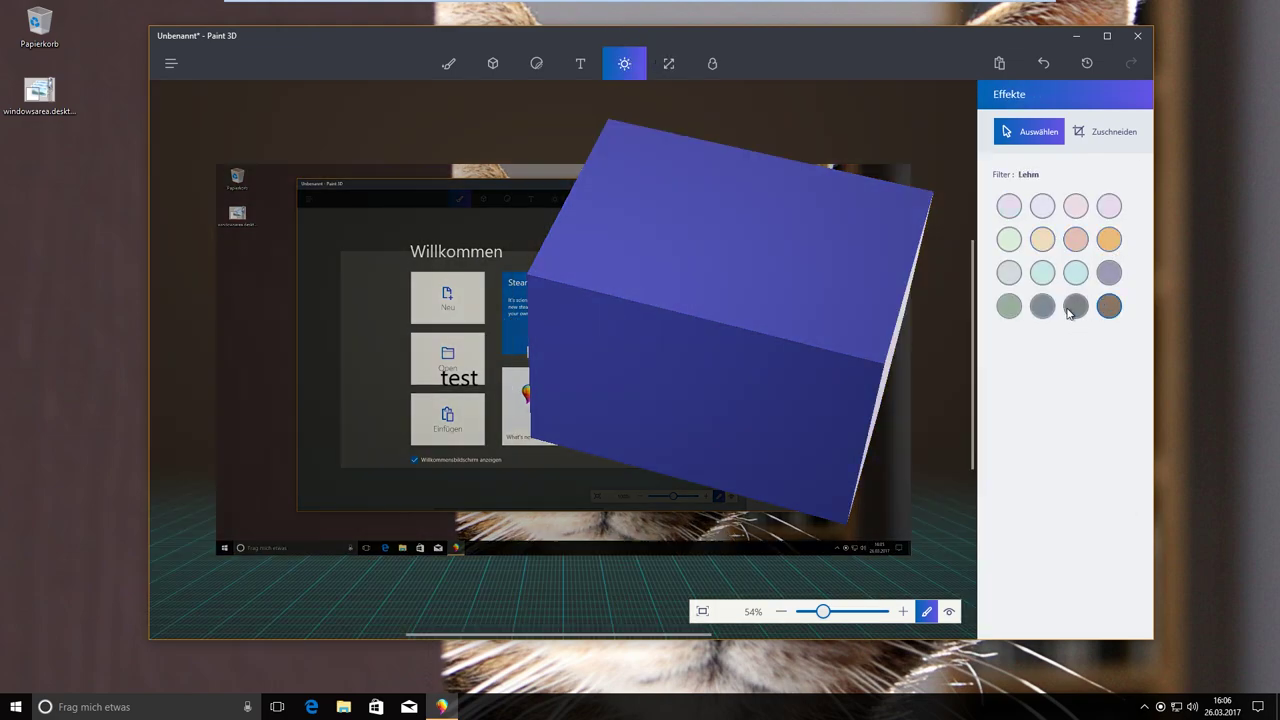
left_click(1068, 312)
left_click(1040, 308)
left_click(741, 289)
- Try to place the Ninja-Katze sticker on the upper face of the blue cube
left_click(510, 66)
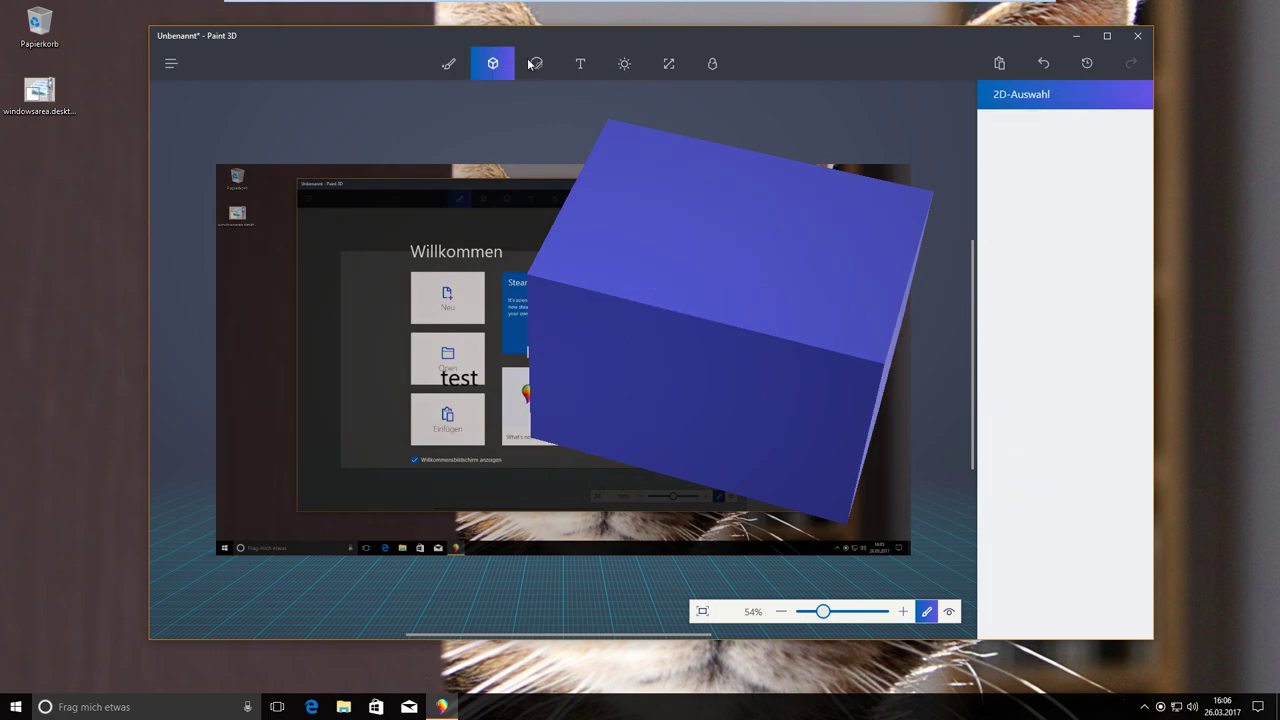
left_click(534, 63)
left_click(1046, 191)
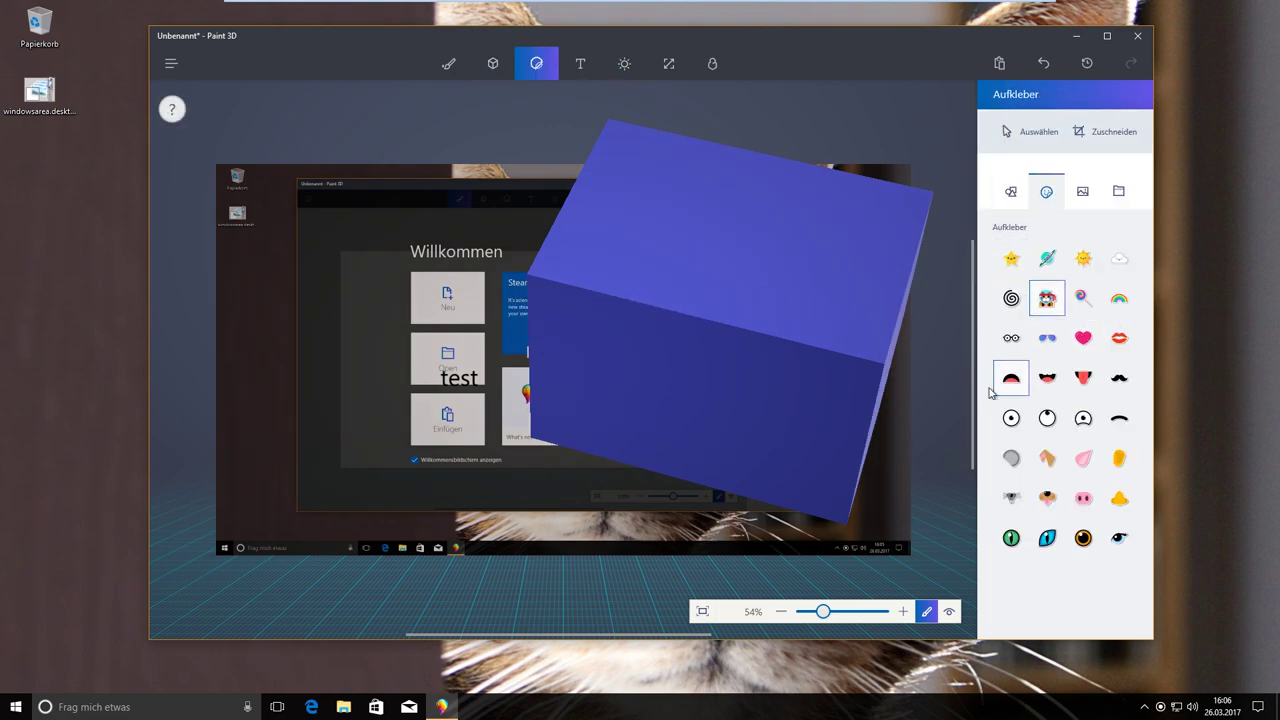
left_click_drag(739, 251, 560, 446)
left_click_drag(641, 339, 737, 230)
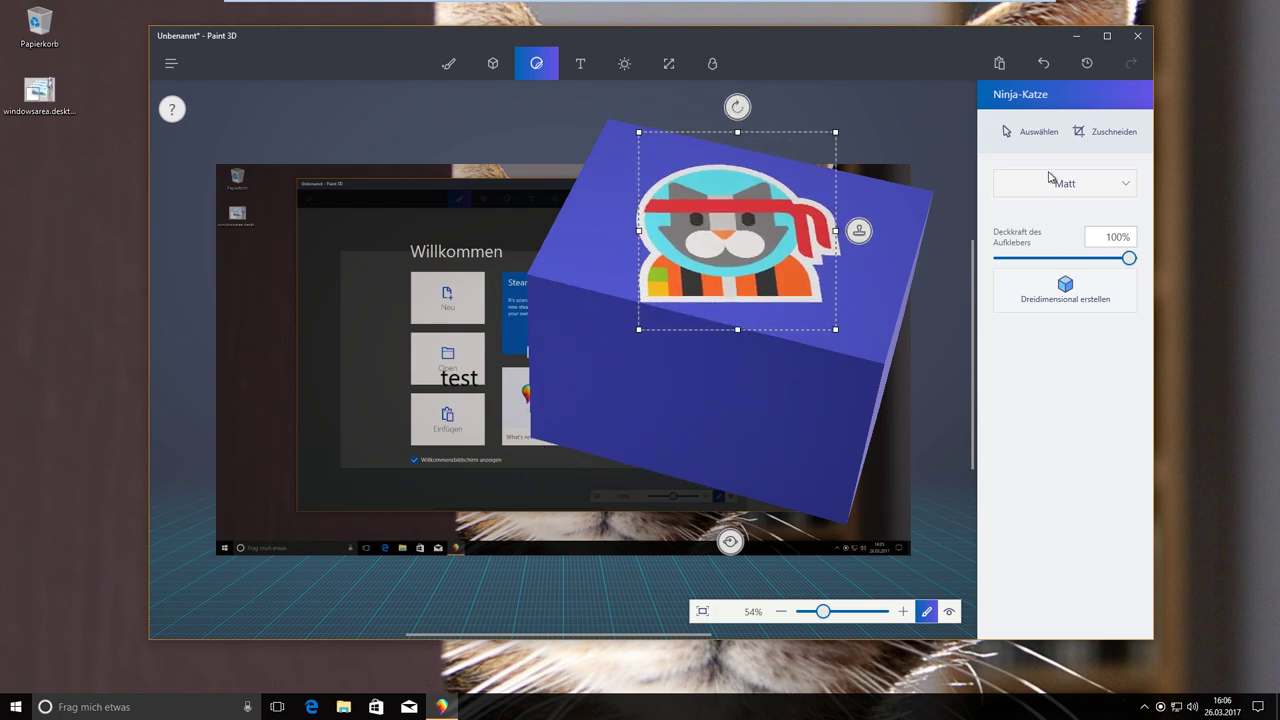
left_click(1030, 131)
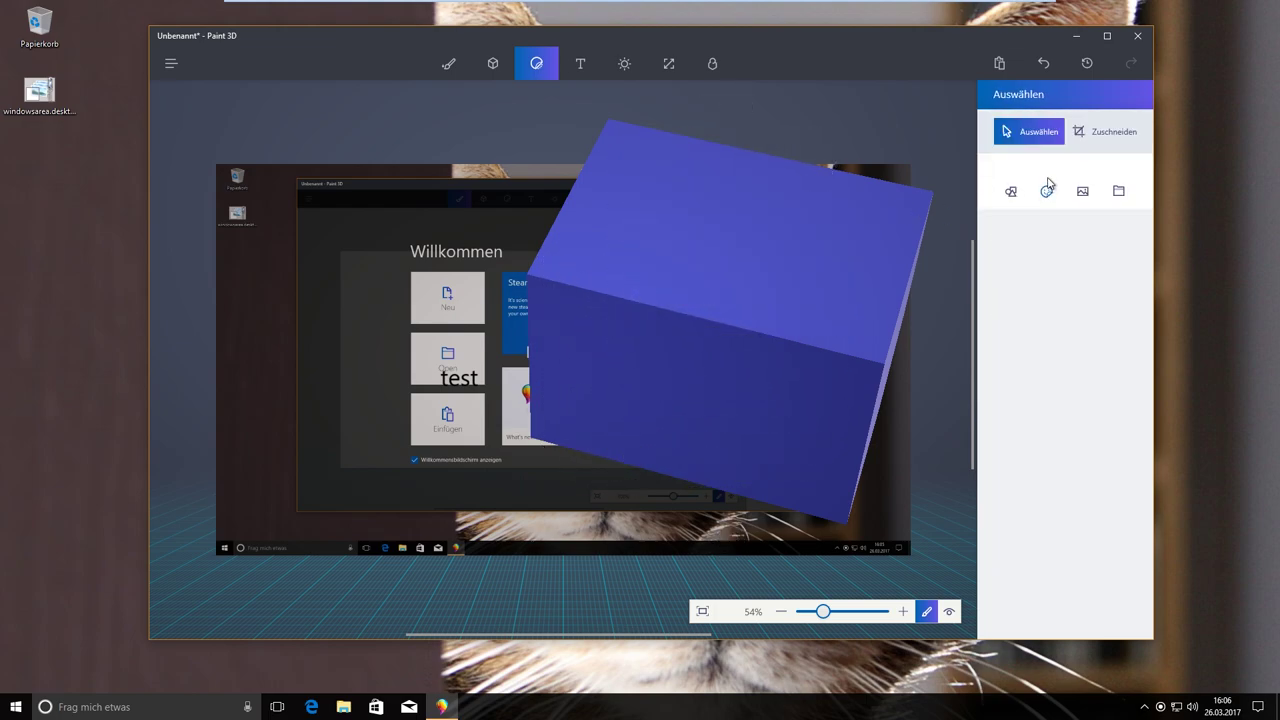
left_click(493, 64)
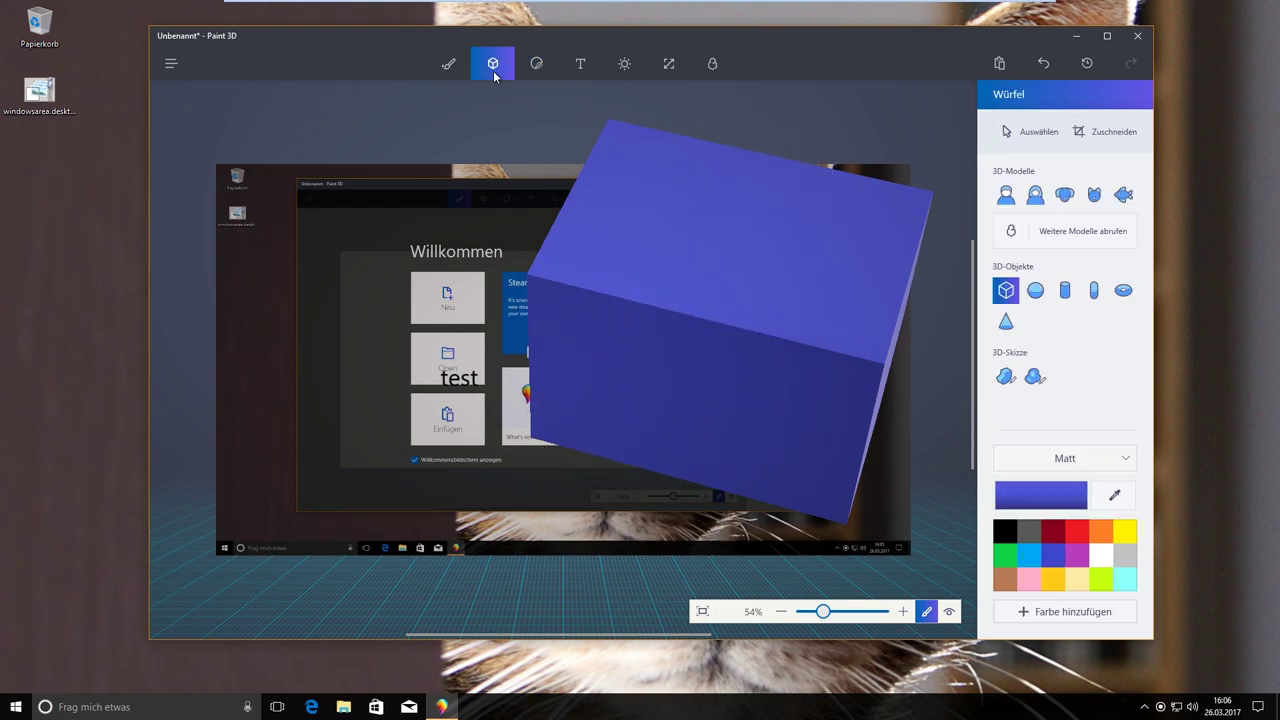
left_click(462, 66)
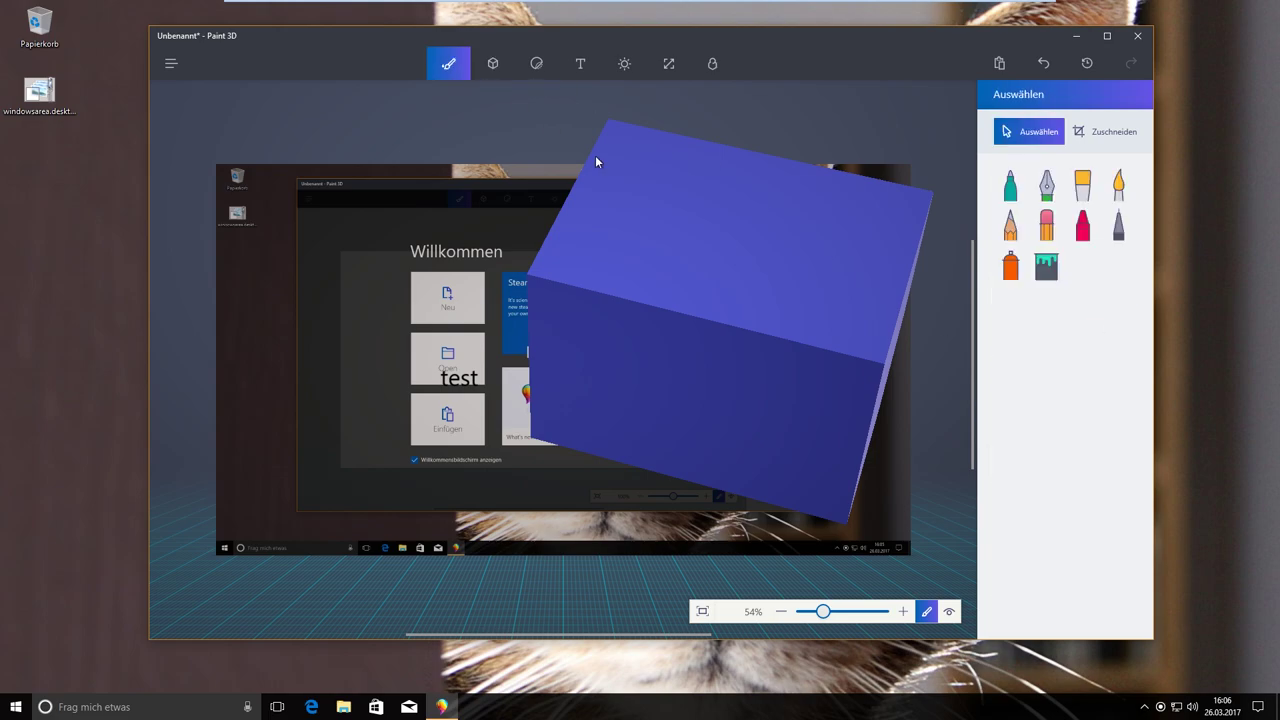
- Skip the Remix 3D introduction, browse the staff picks and place Microsoft's Gramophone model in the project
left_click(712, 63)
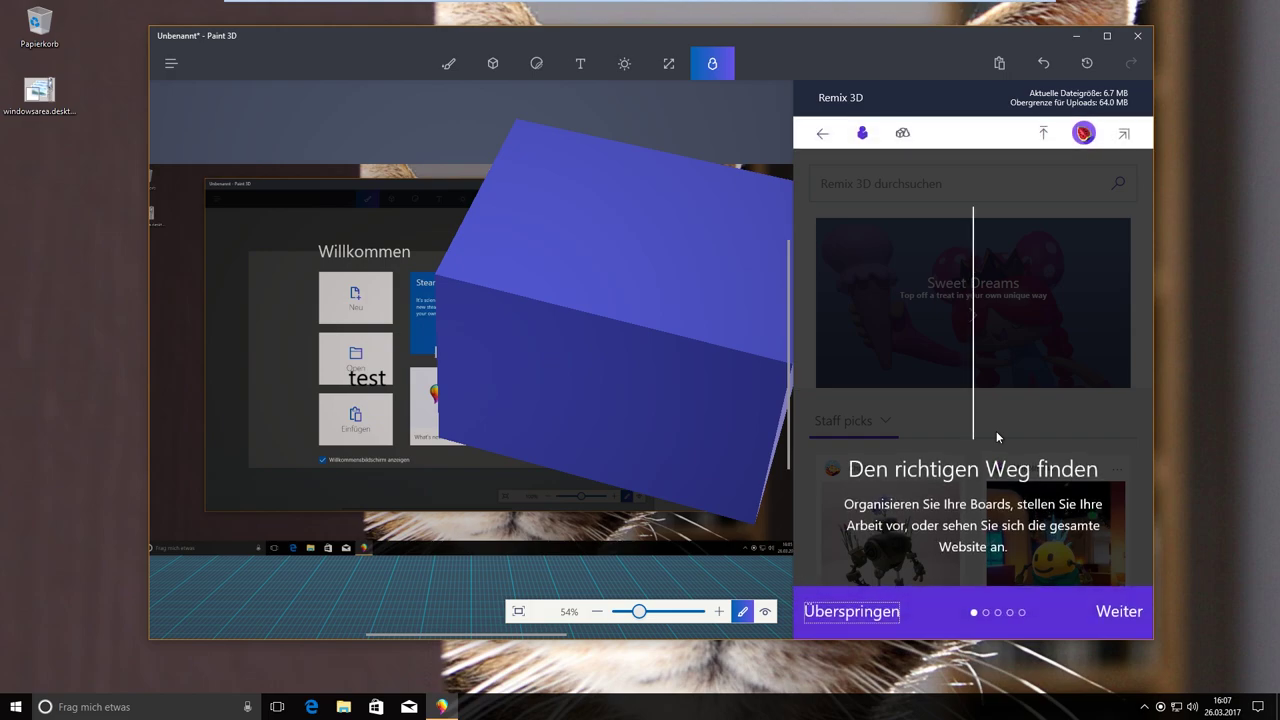
left_click(852, 612)
scroll(942, 400, "down", 2)
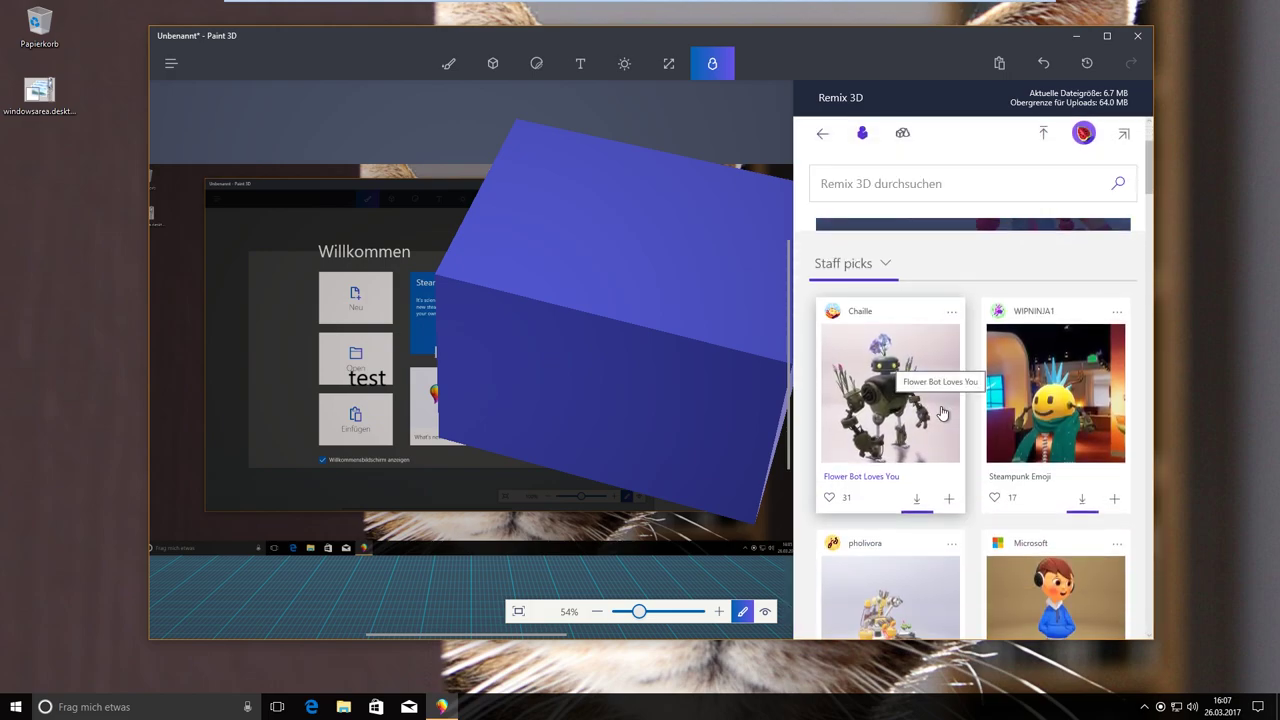
scroll(942, 413, "down", 3)
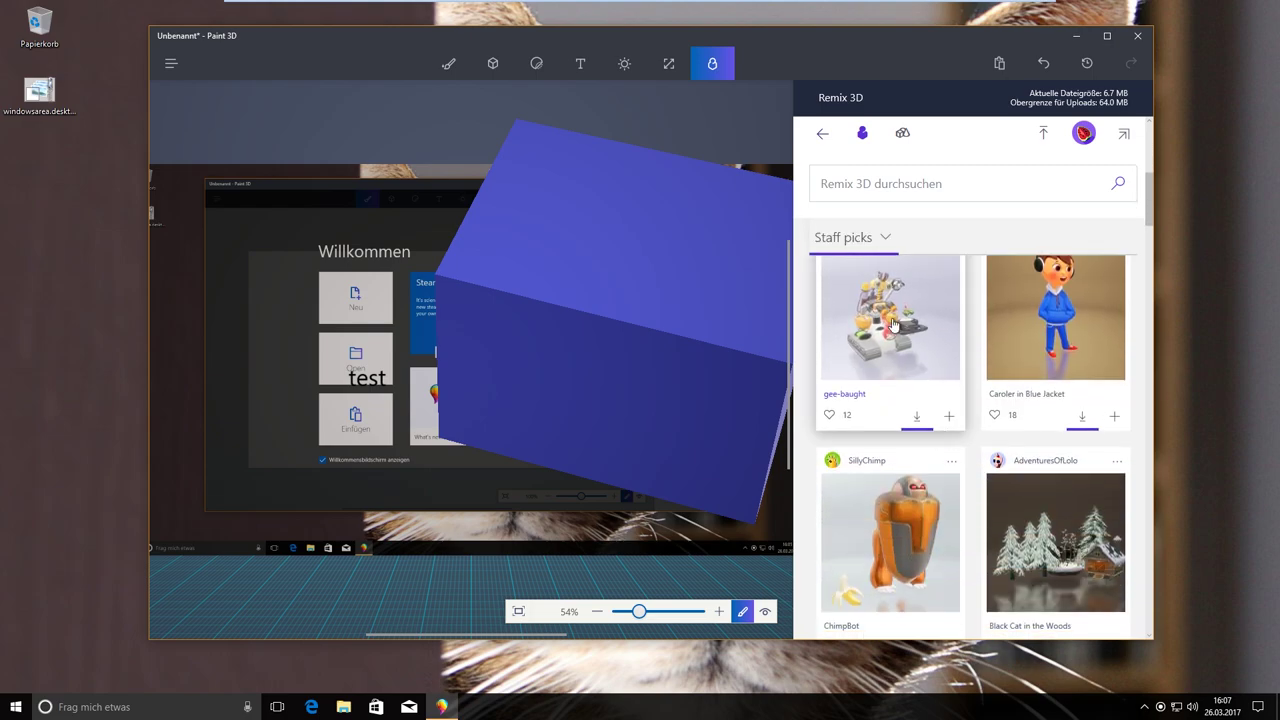
scroll(894, 350, "down", 3)
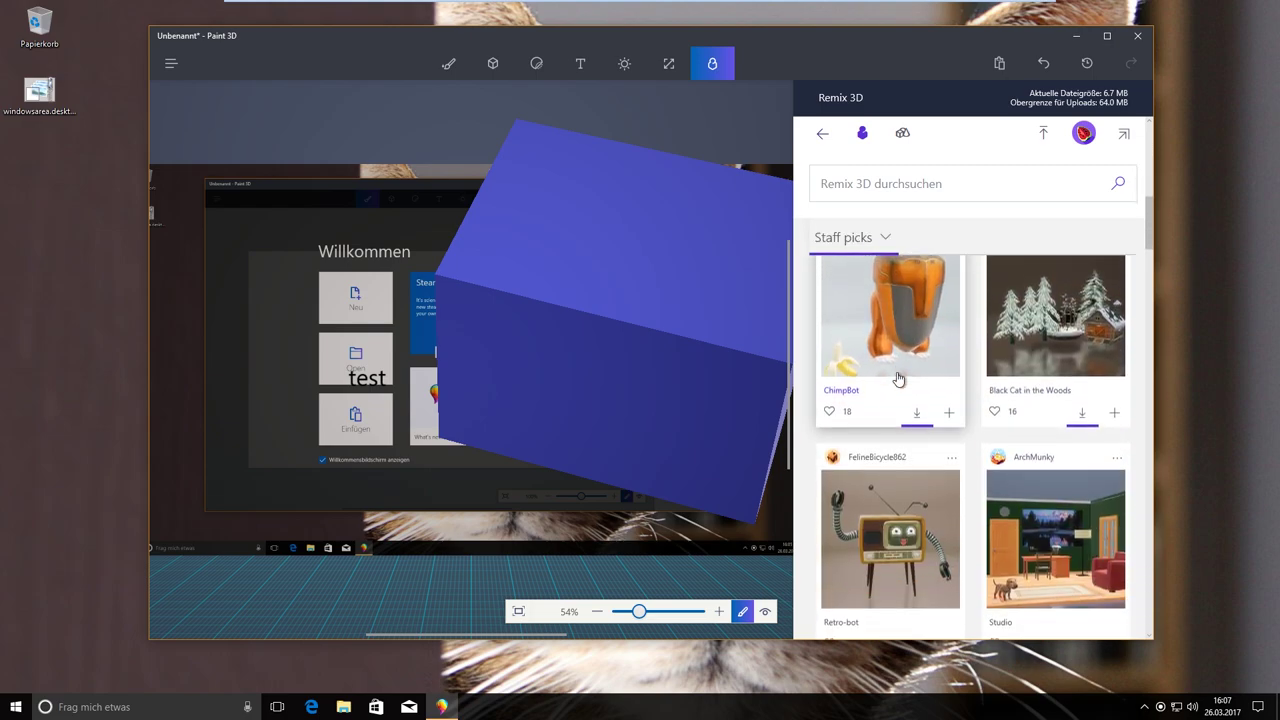
scroll(894, 500, "down", 2)
scroll(940, 560, "up", 2)
scroll(980, 510, "down", 2)
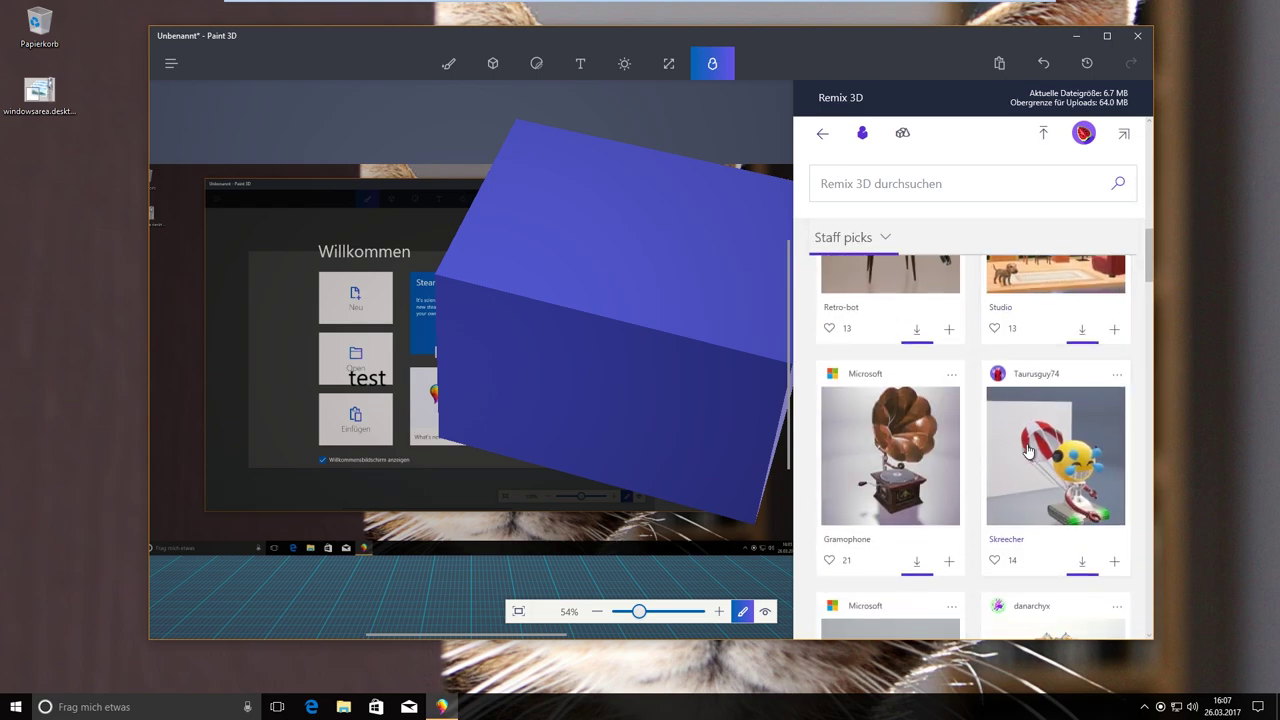
left_click(905, 463)
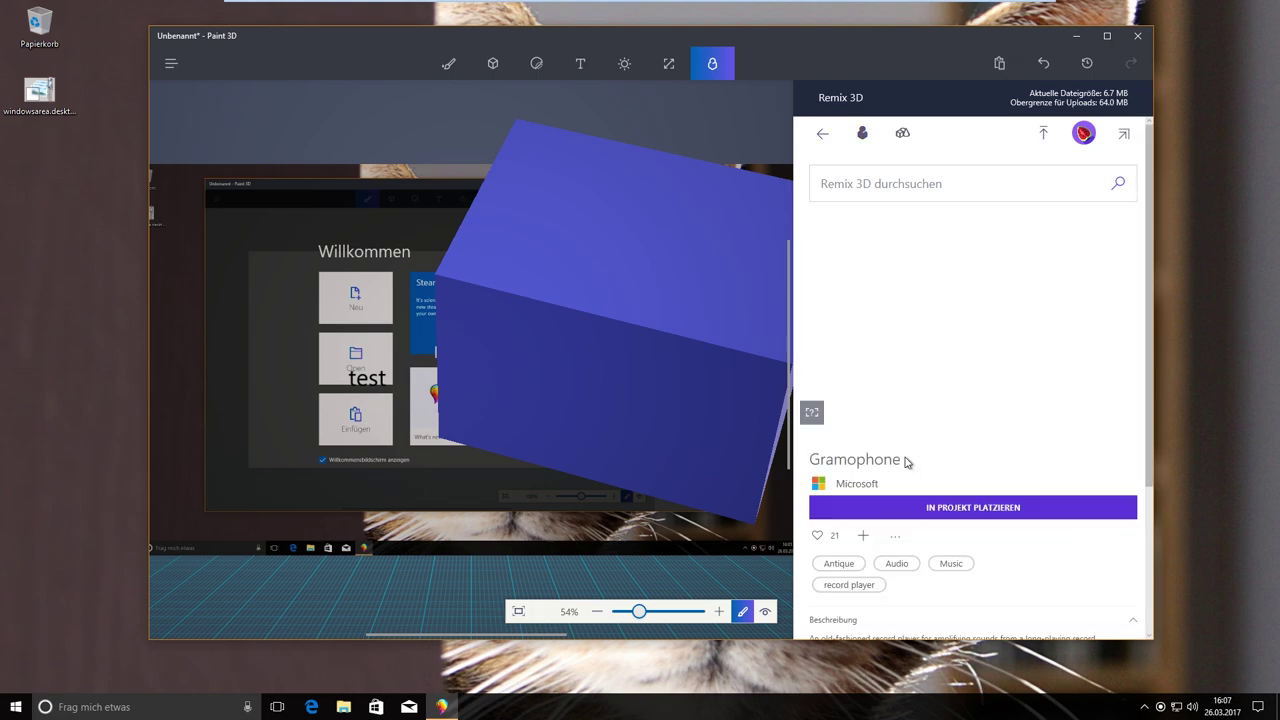
left_click(951, 509)
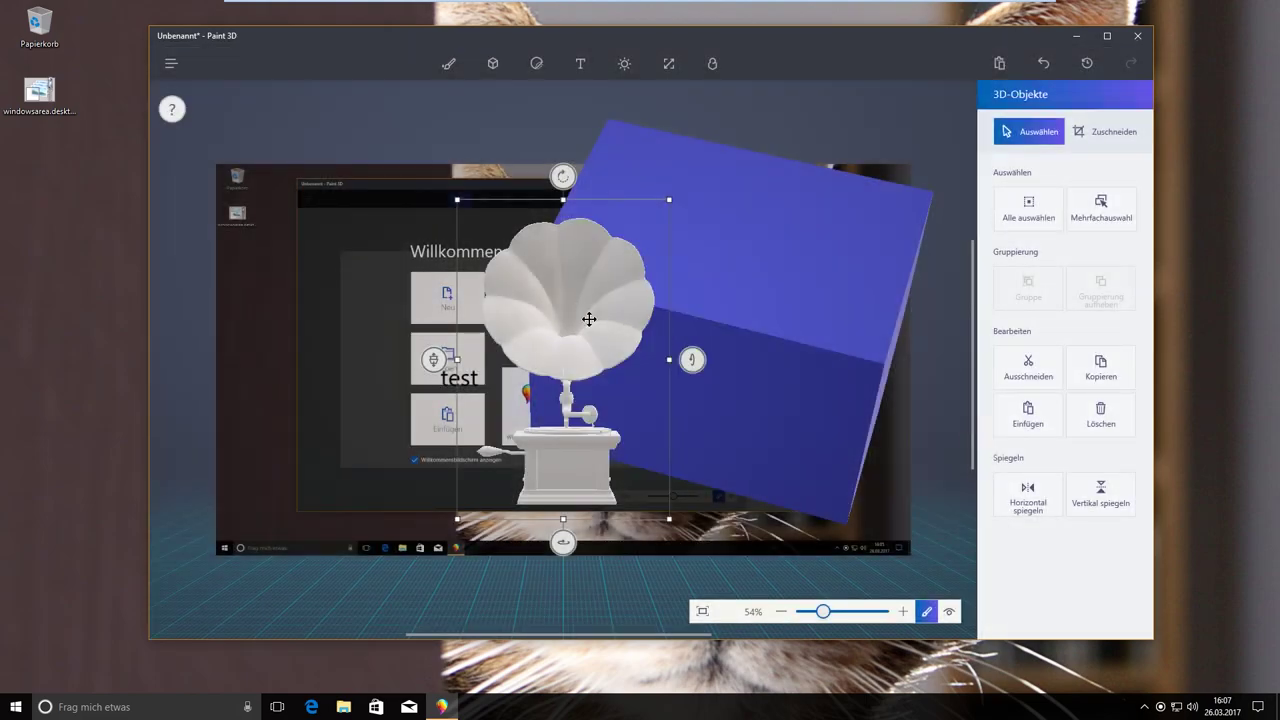
- Move the gramophone beside the blue cube, over the "test" text, and rotate it around its vertical and horizontal axes
left_click_drag(589, 319, 399, 321)
left_click_drag(373, 543, 465, 543)
mouse_move(517, 358)
left_mouse_down()
mouse_move(522, 275)
mouse_move(524, 422)
mouse_move(524, 368)
left_mouse_up()
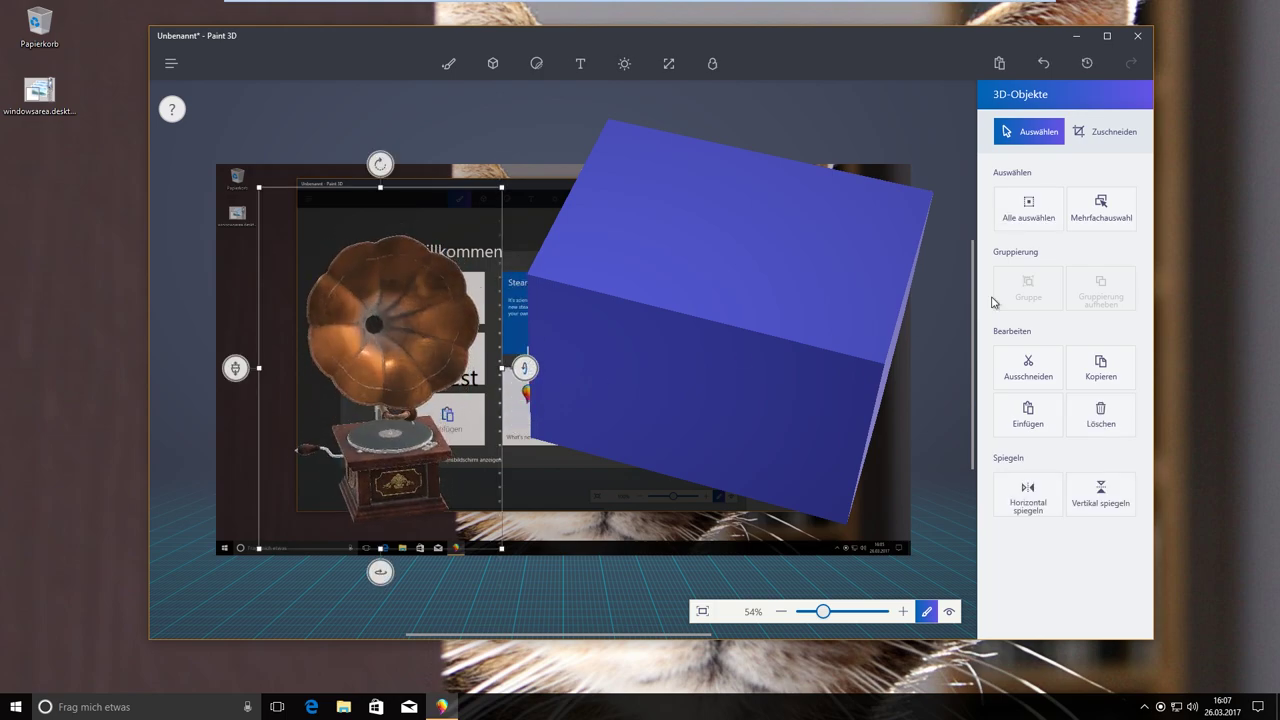
- Look through the project's file commands and the settings entry
left_click(171, 65)
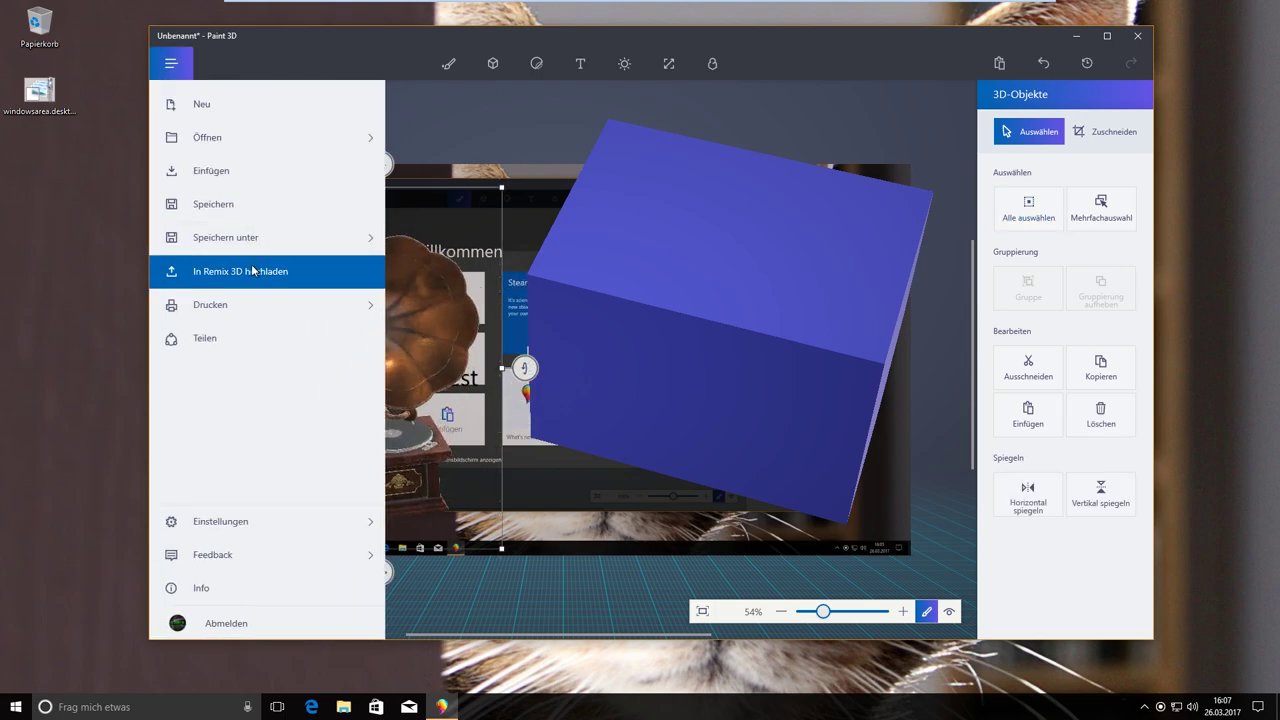
left_click(250, 522)
key("Escape")
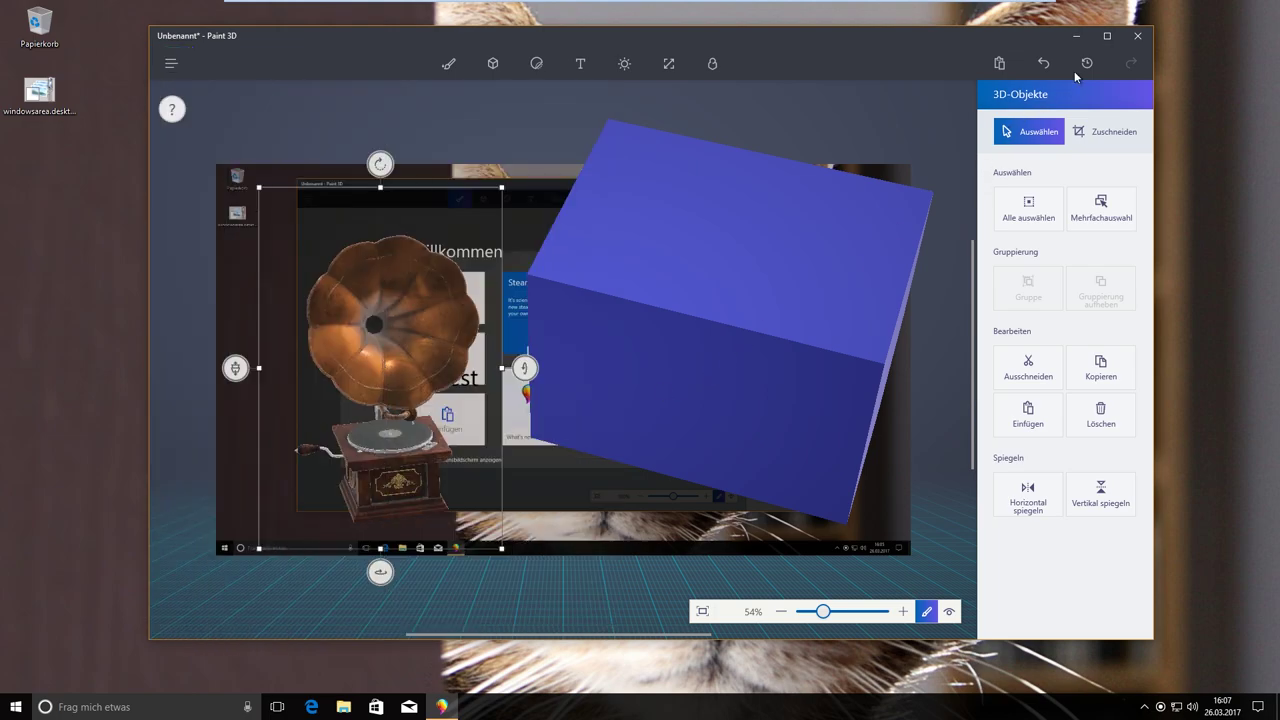
- Rewind the editing history to its very beginning and close Paint 3D
left_click(1087, 63)
left_click(1092, 72)
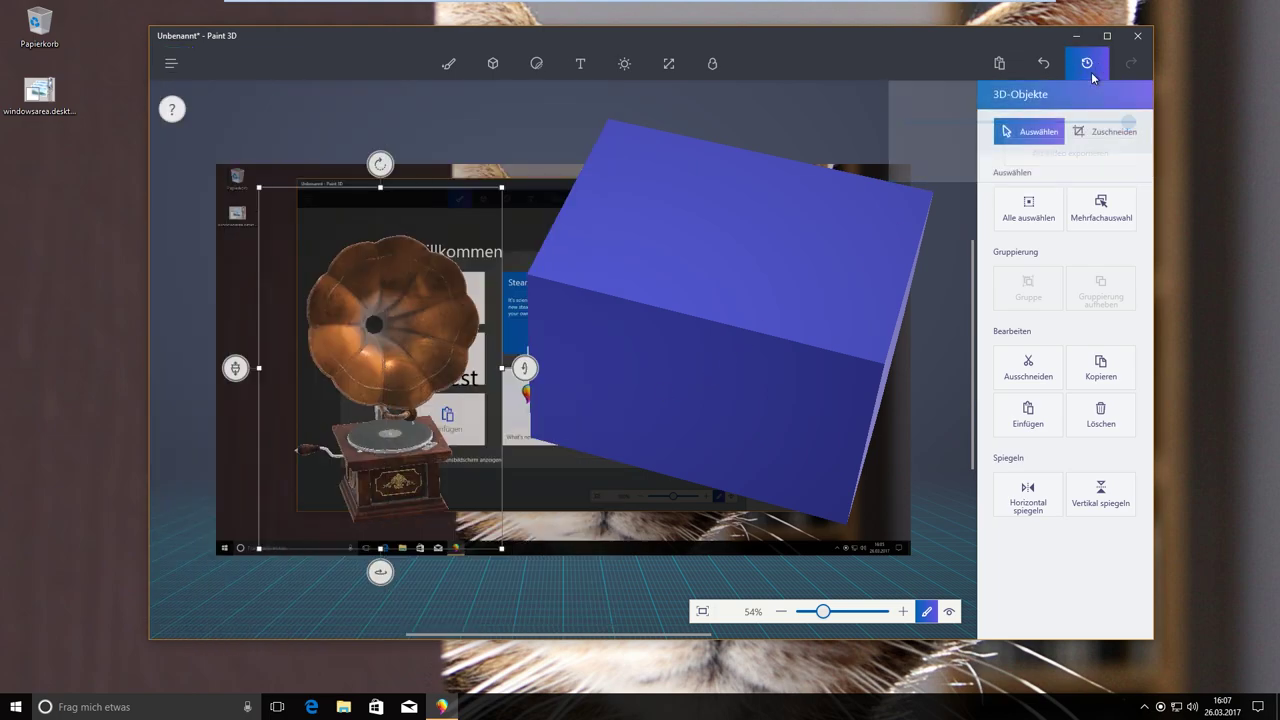
left_click(1092, 72)
left_click_drag(1130, 124, 909, 124)
left_click(1163, 37)
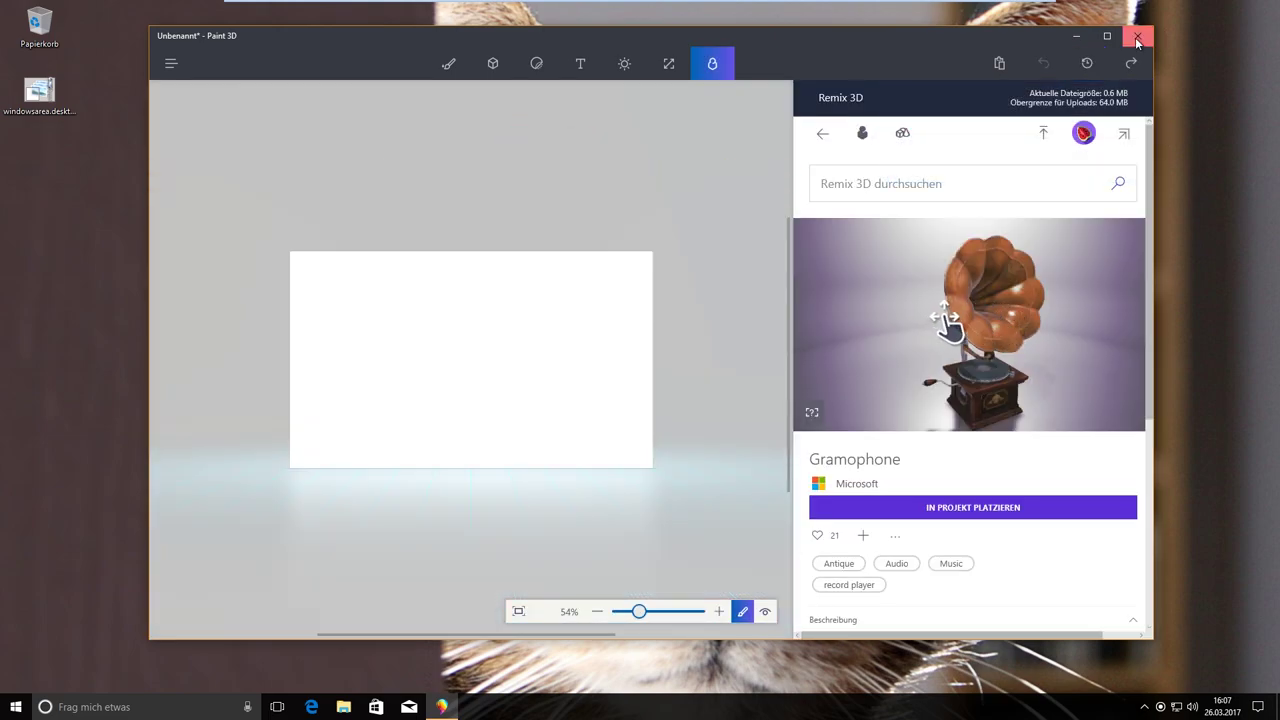
left_click(1137, 36)
- Launch 3D-Viewer from the full list of installed apps
left_click(16, 707)
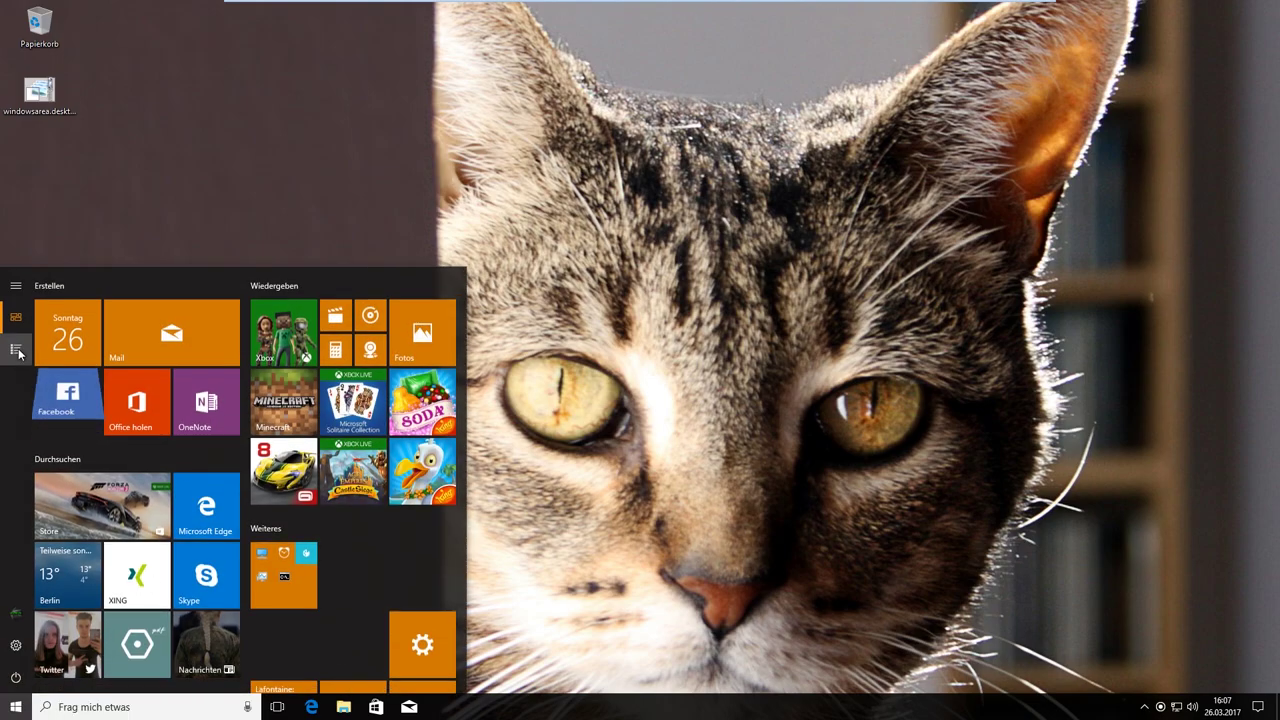
left_click(15, 348)
left_click(85, 323)
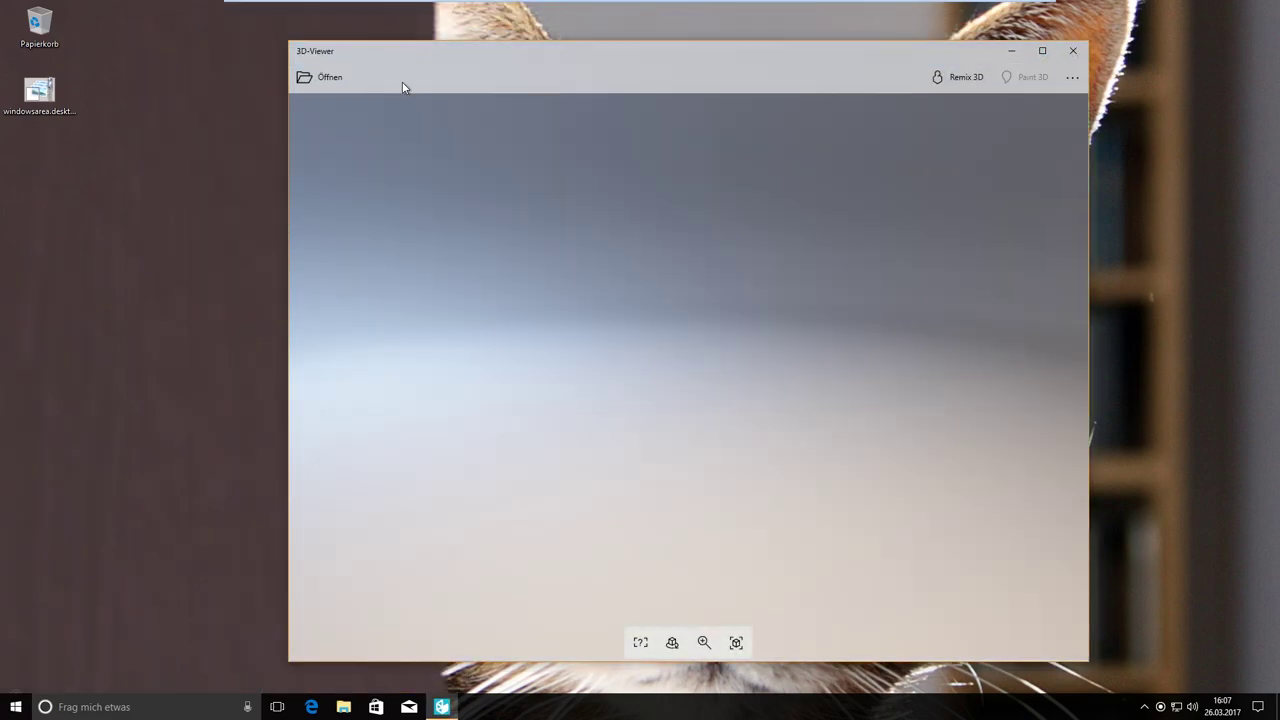
left_click(951, 84)
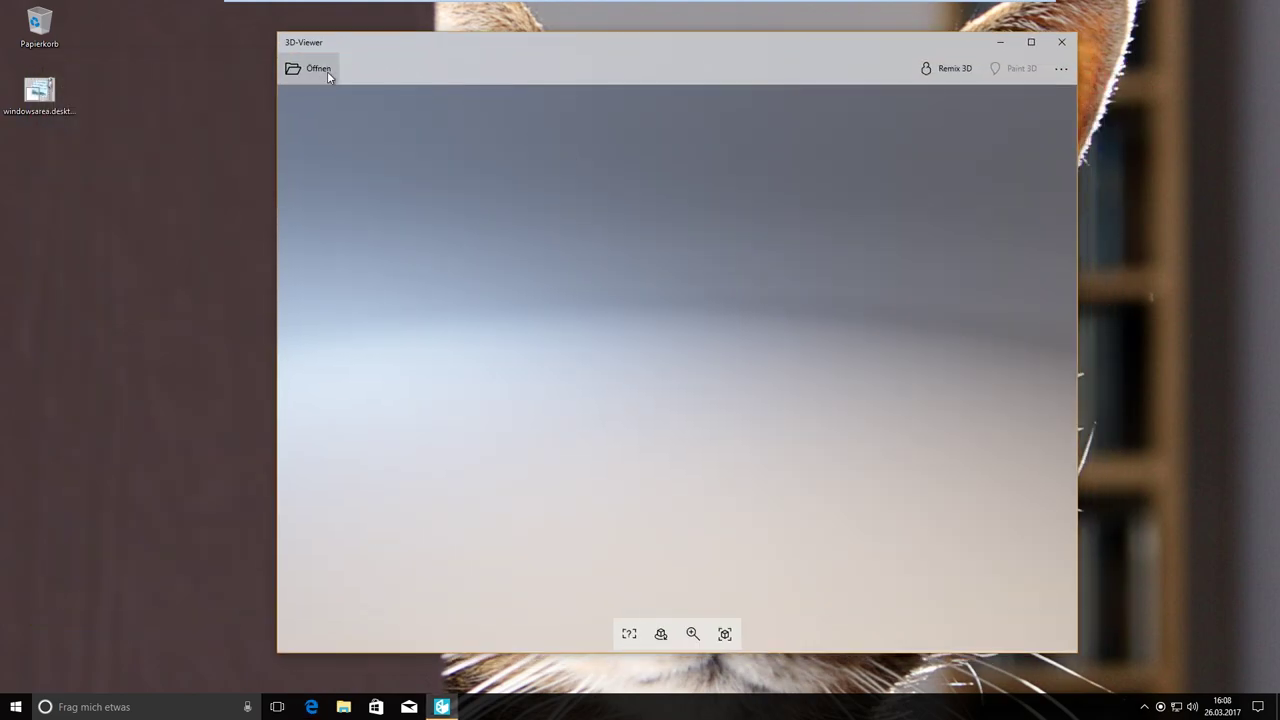
- Check which file types can be opened as 3D models, cancel the file selection and close 3D-Viewer
left_click(328, 74)
left_click(838, 316)
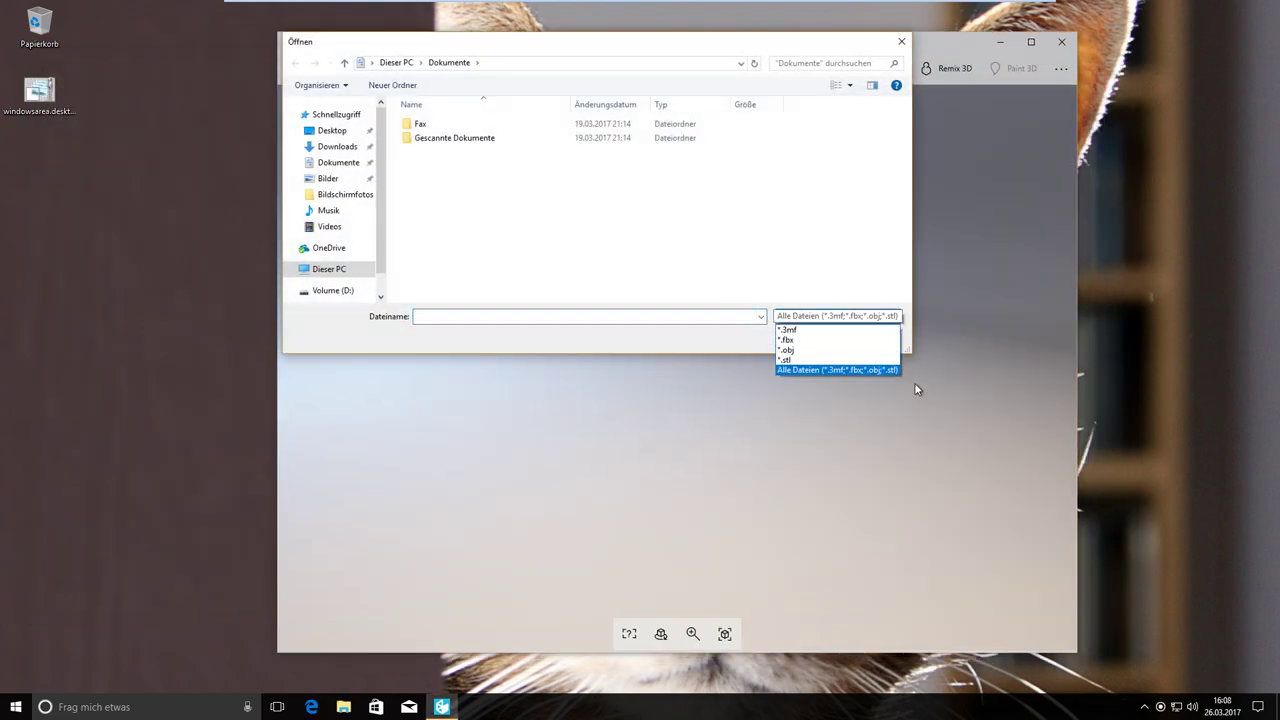
left_click(813, 372)
left_click(901, 41)
left_click(1061, 41)
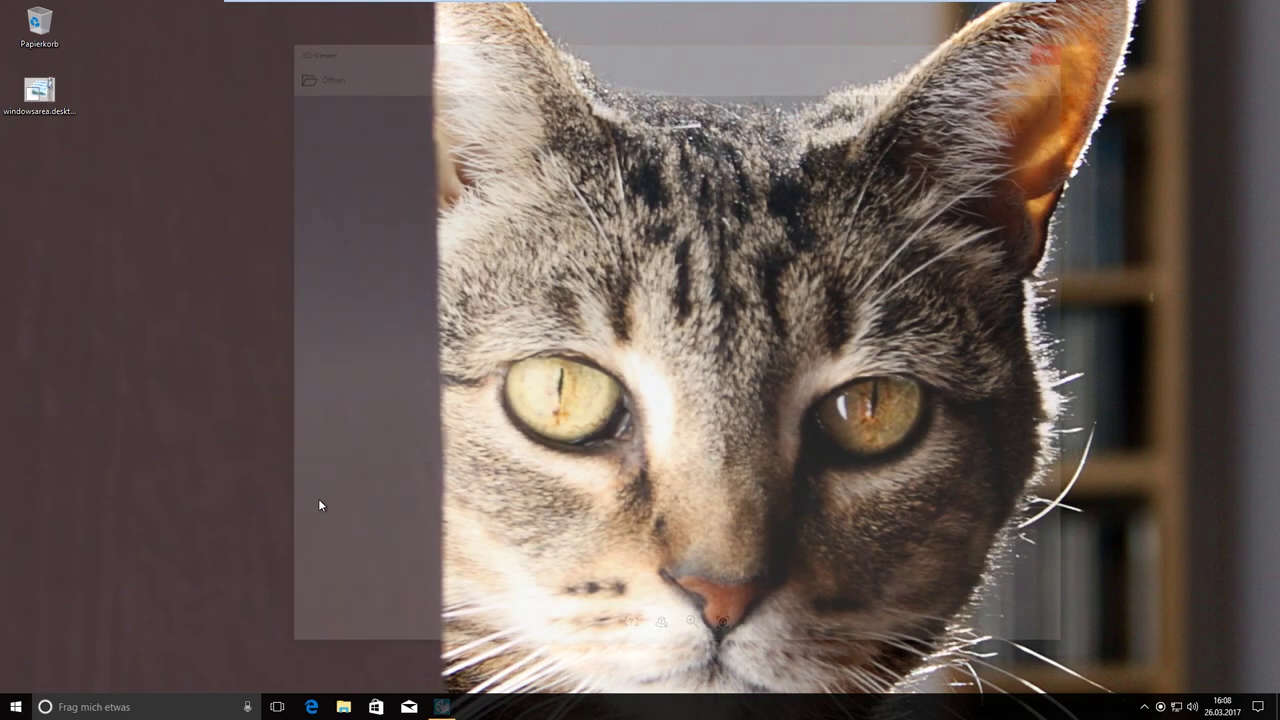